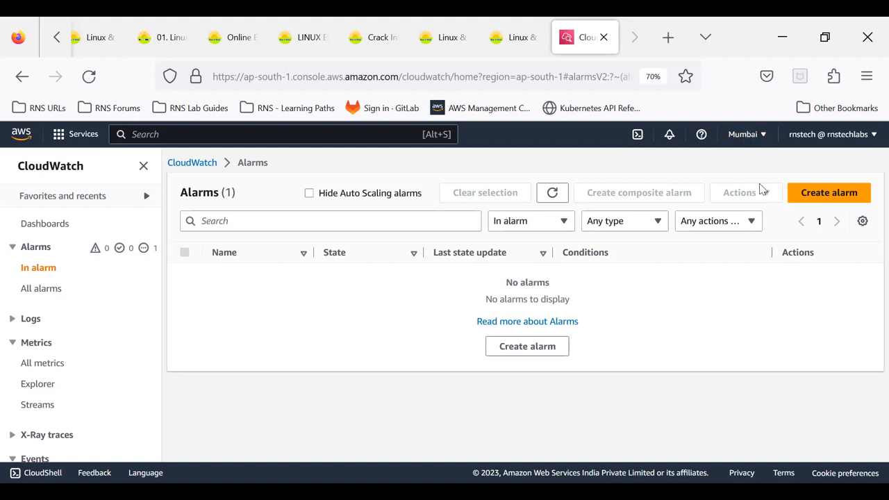
# - Open the Events rules list in the classic CloudWatch console and start creating a new rule
pyautogui.scroll(-4, 52, 296)
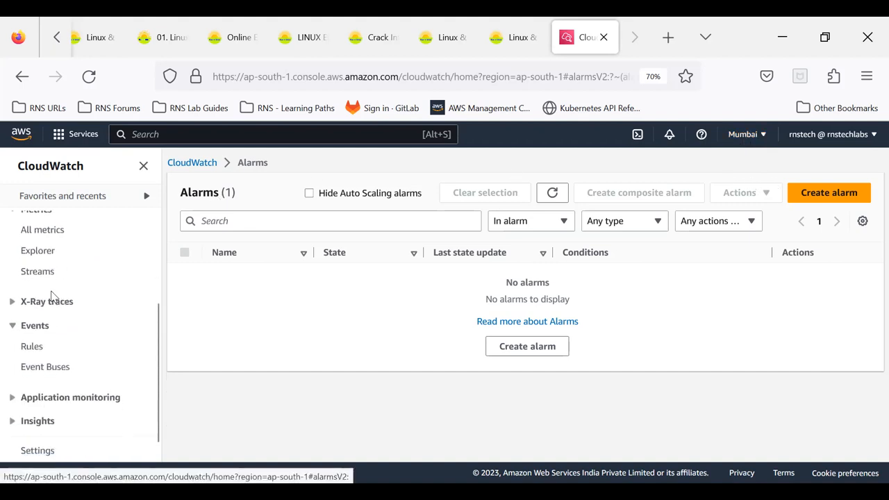
pyautogui.click(31, 347)
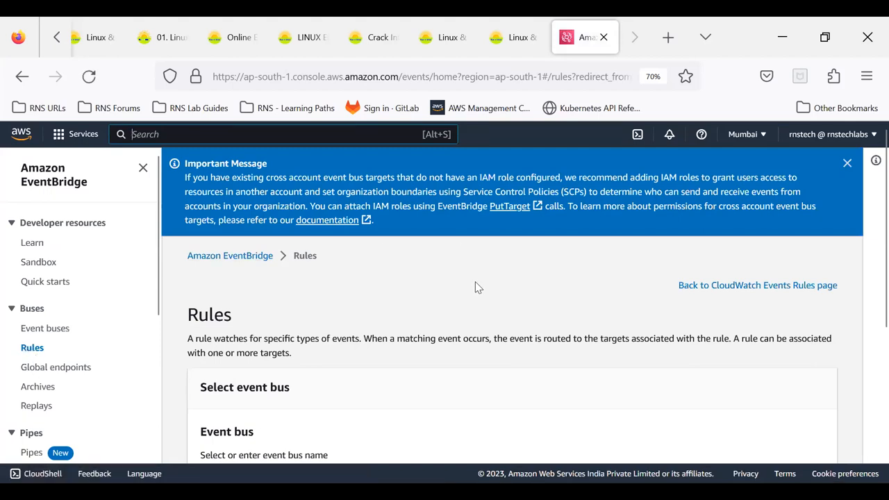
pyautogui.click(769, 285)
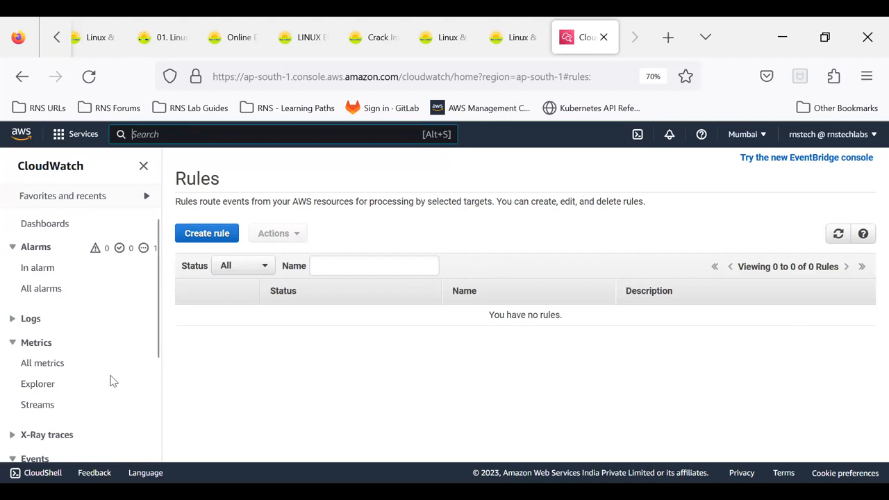
pyautogui.scroll(-3, 114, 379)
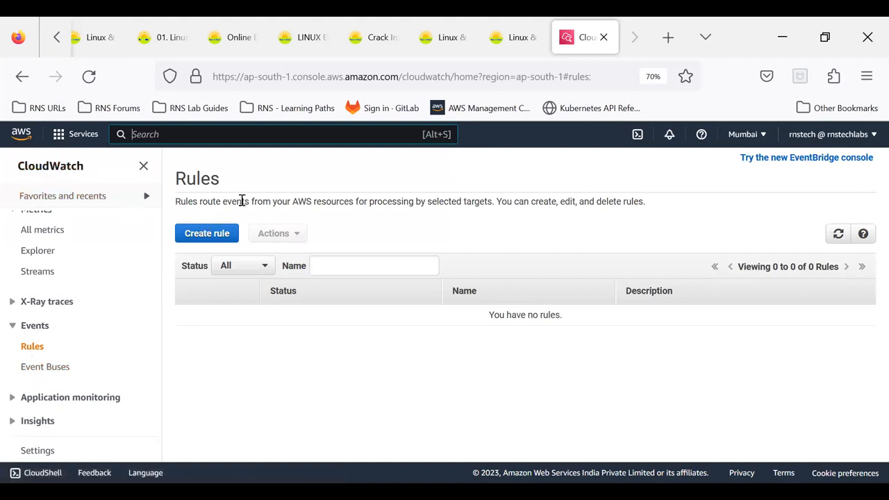
pyautogui.click(209, 237)
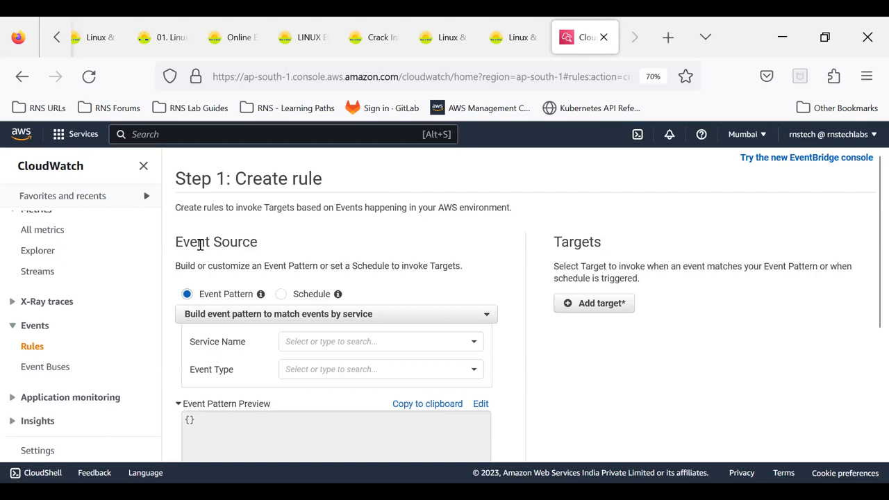
pyautogui.moveTo(178, 244); pyautogui.dragTo(260, 233)
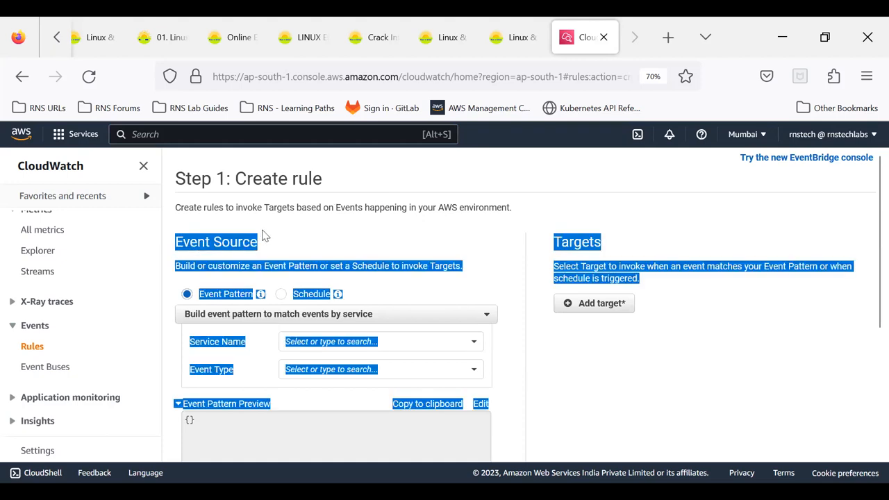
pyautogui.click(248, 235)
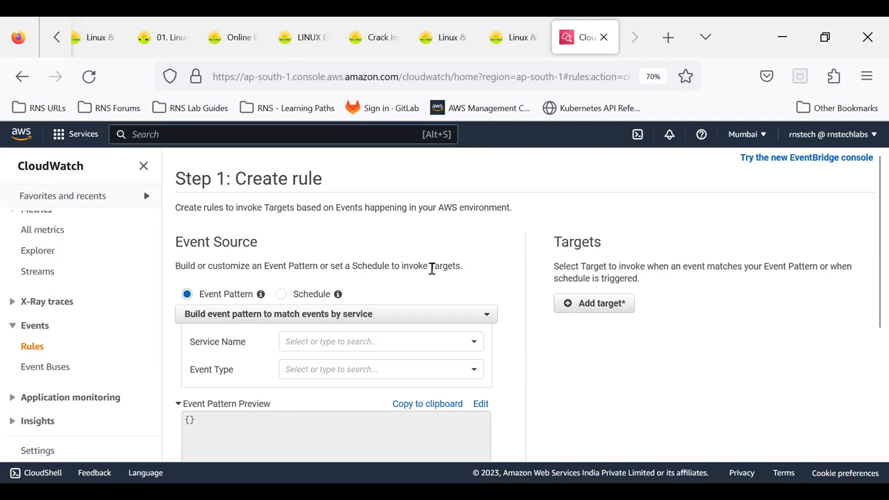
pyautogui.moveTo(558, 243); pyautogui.dragTo(603, 254)
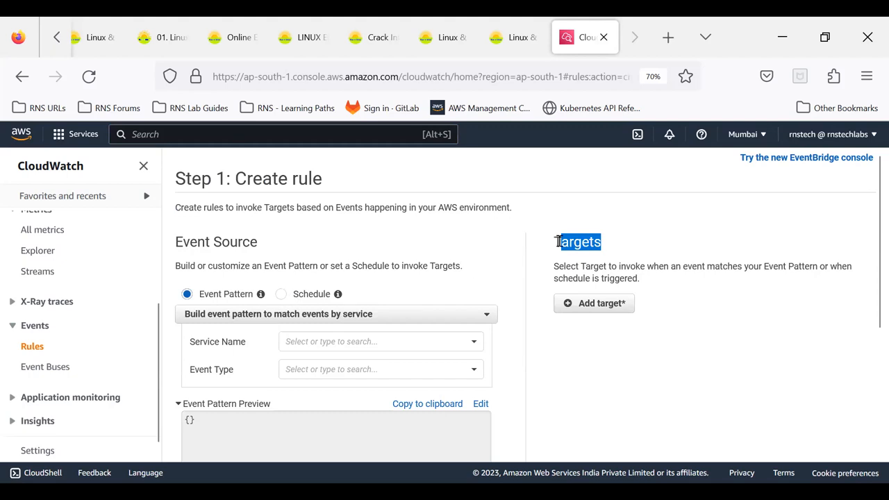
# - Try the Schedule event source with its fixed-rate units and cron expression options, and switch back to Event Pattern
pyautogui.click(281, 295)
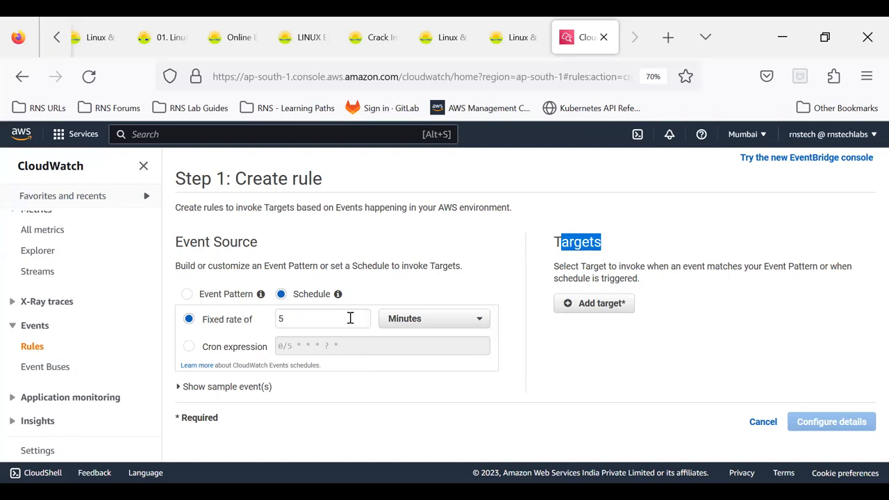
pyautogui.click(412, 321)
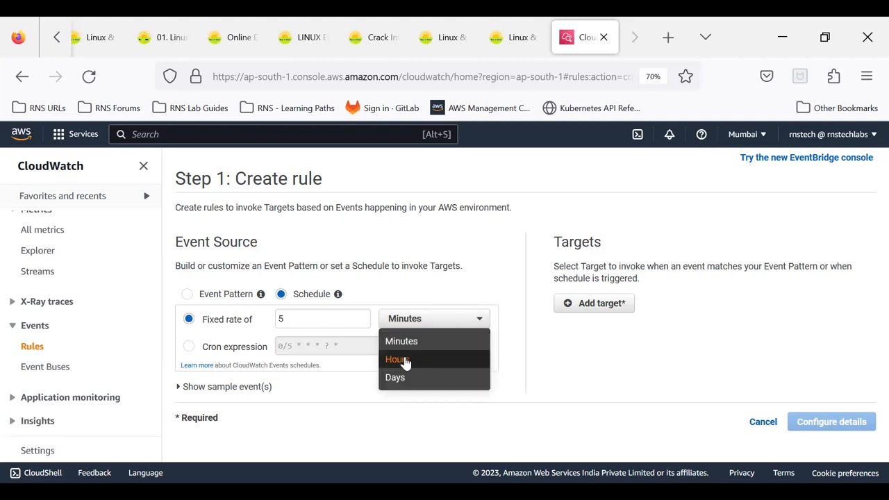
pyautogui.click(565, 351)
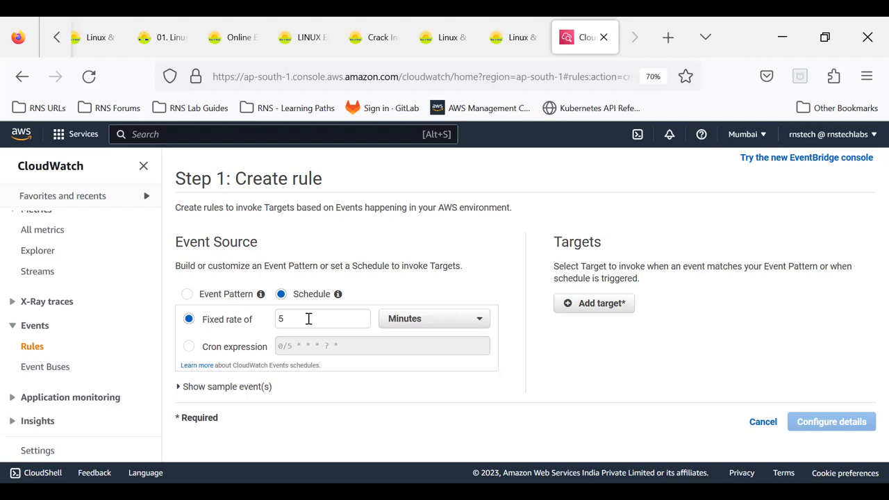
pyautogui.click(190, 347)
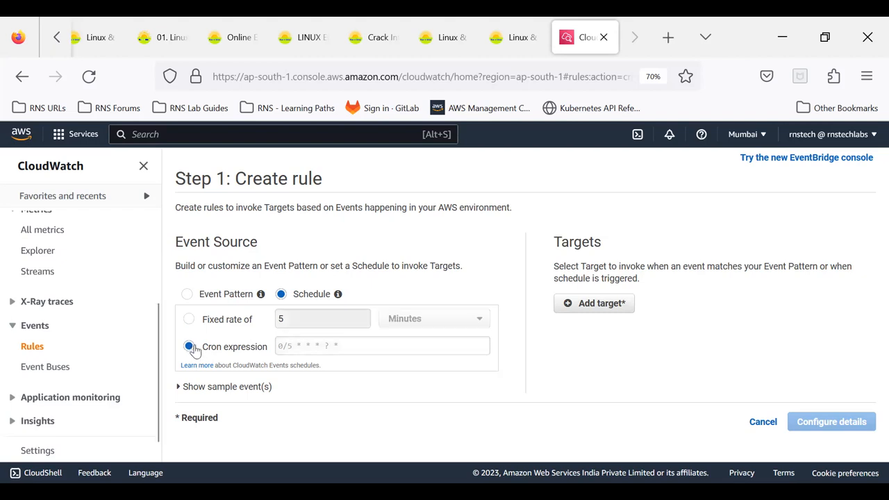
pyautogui.click(324, 345)
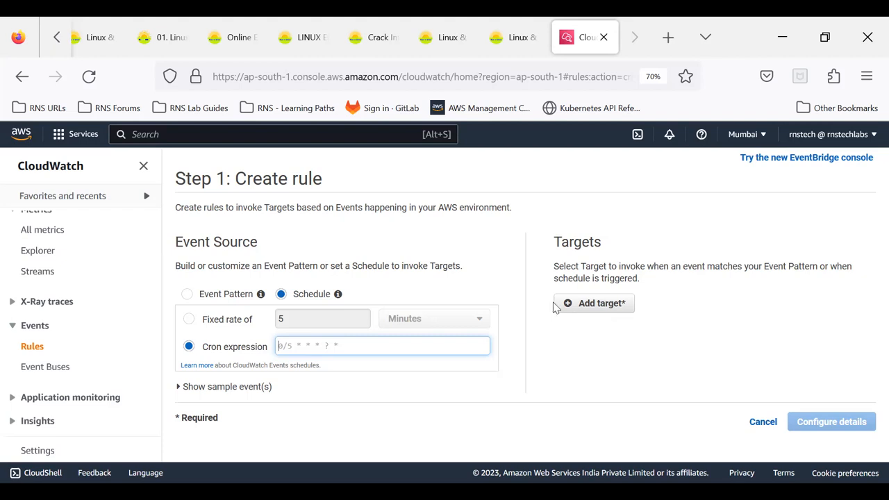
pyautogui.click(187, 299)
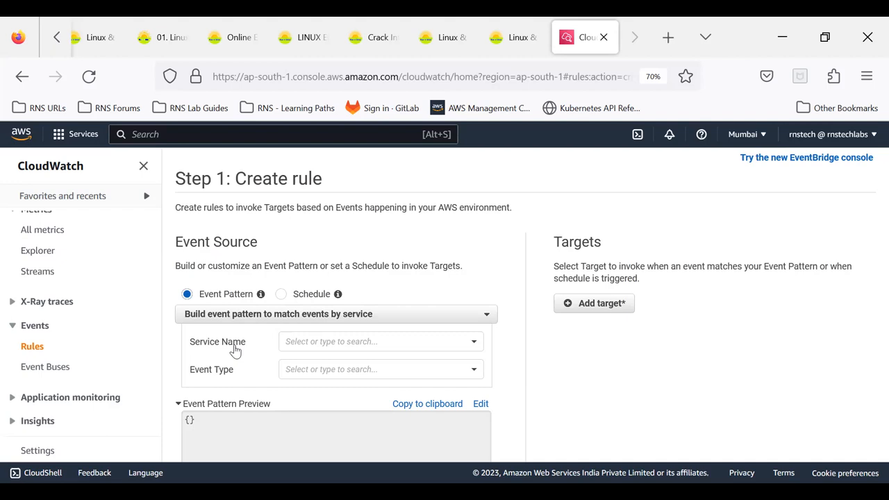
# - Set the event pattern's service name to EC2
pyautogui.click(310, 341)
pyautogui.scroll(-5, 340, 393)
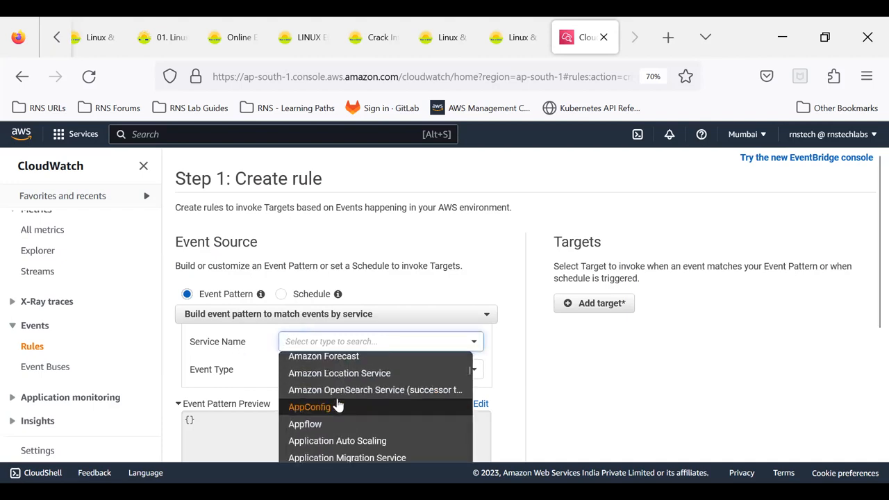
pyautogui.scroll(-3, 338, 405)
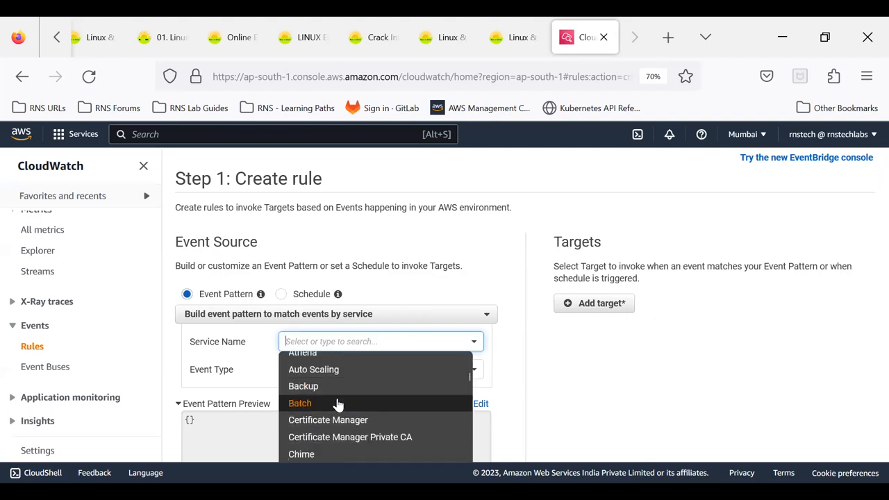
pyautogui.scroll(-3, 339, 404)
pyautogui.scroll(-3, 338, 404)
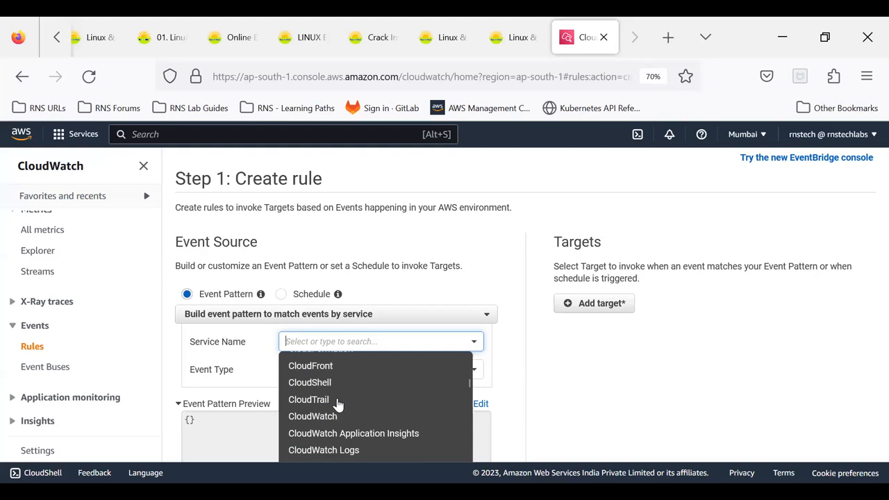
pyautogui.scroll(-3, 338, 405)
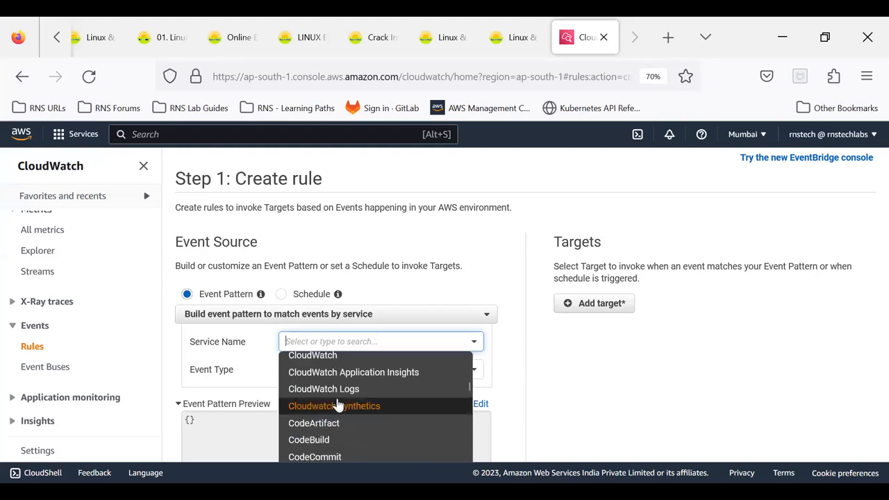
pyautogui.scroll(-3, 338, 405)
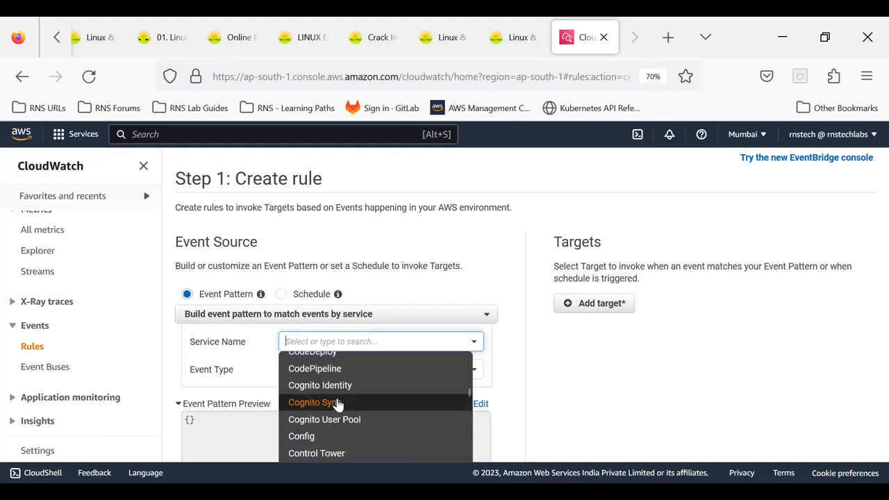
pyautogui.scroll(-5, 338, 404)
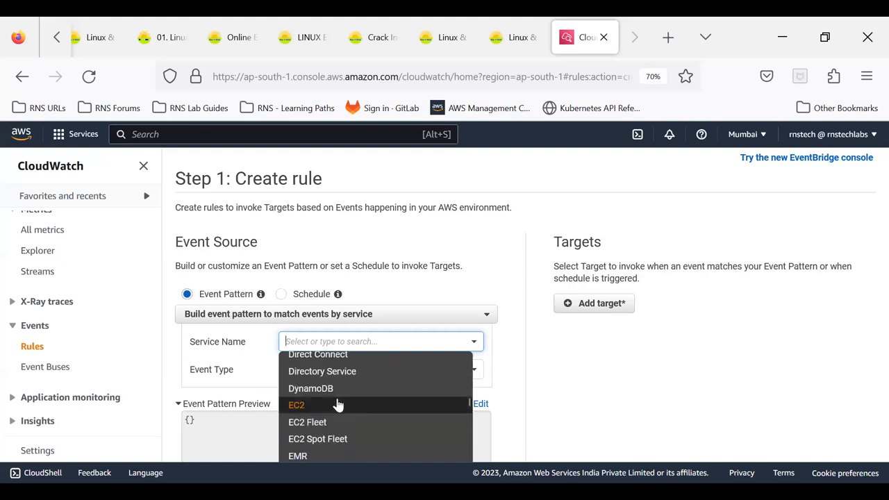
pyautogui.click(297, 407)
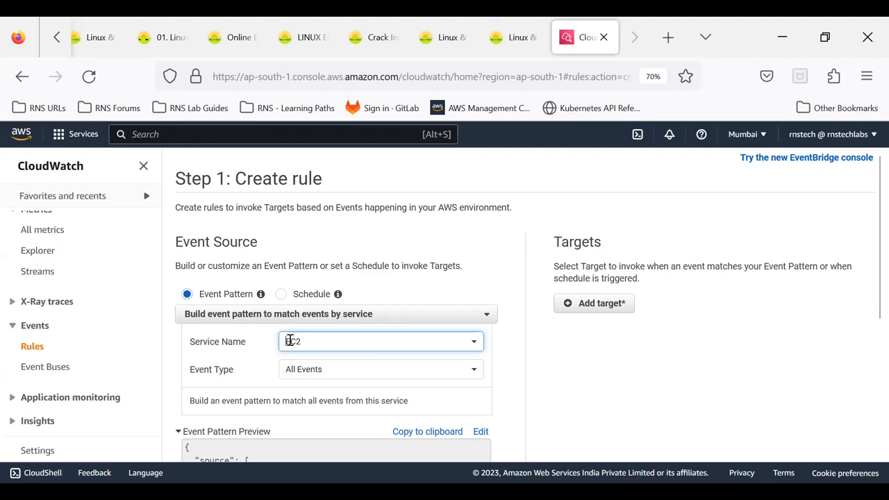
pyautogui.click(256, 354)
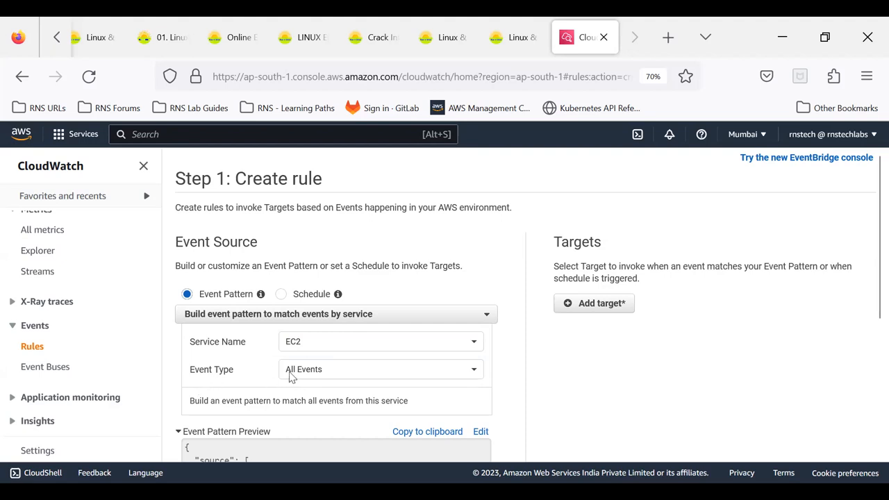
# - Set the EC2 event type to EBS Volume Notification
pyautogui.click(323, 369)
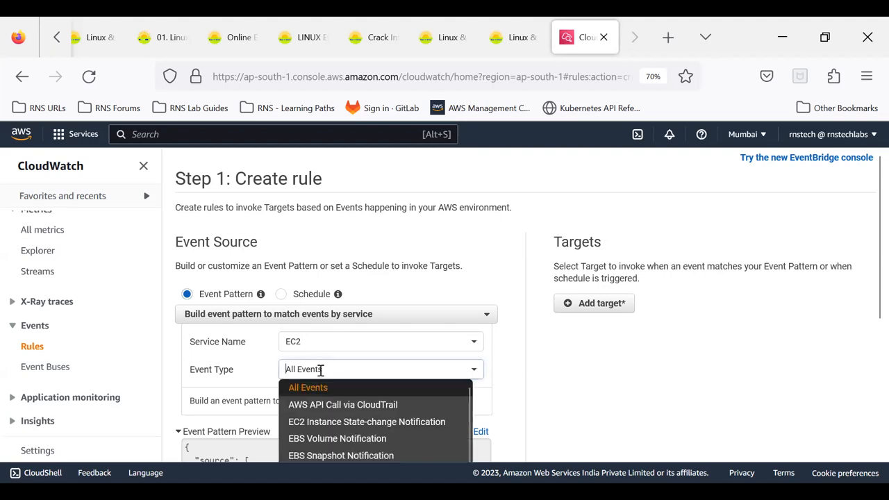
pyautogui.scroll(-2, 321, 369)
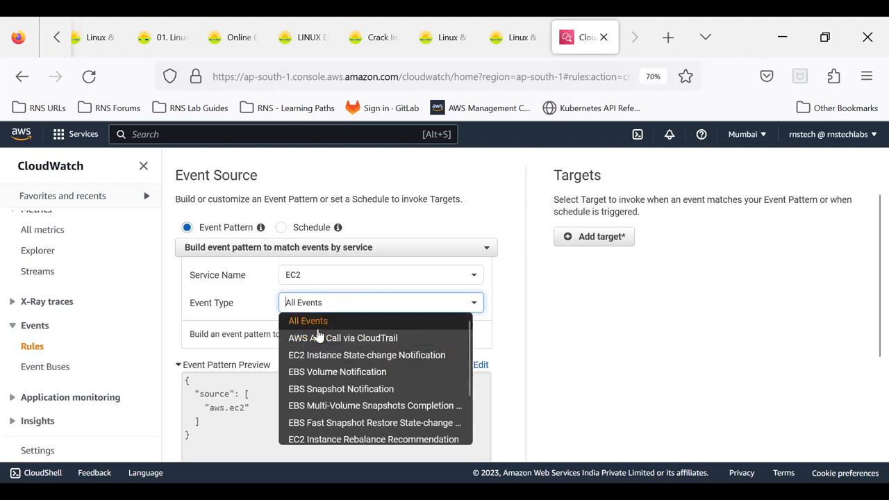
pyautogui.click(319, 379)
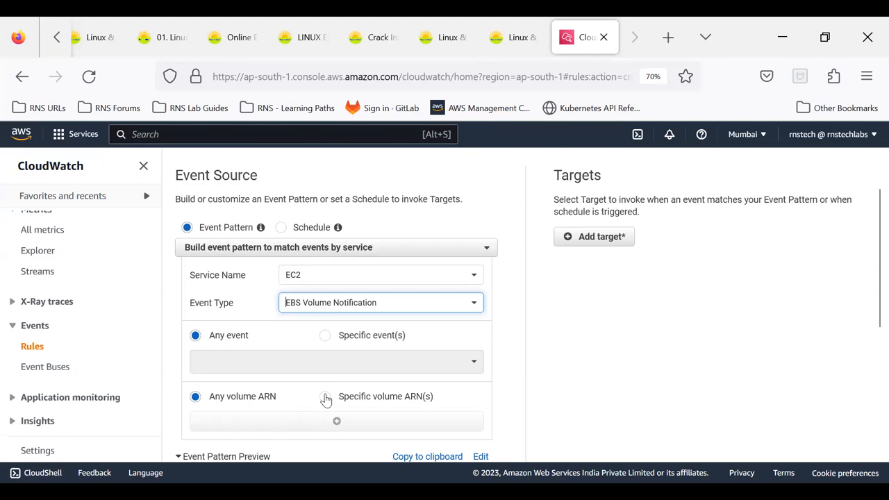
# - Try limiting the volume notification to specific volume ARNs, and switch back to any volume ARN
pyautogui.click(369, 398)
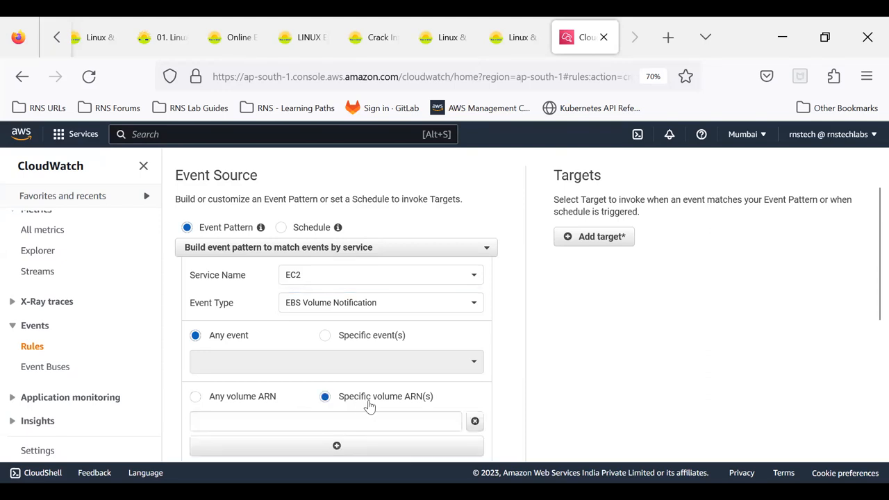
pyautogui.click(195, 397)
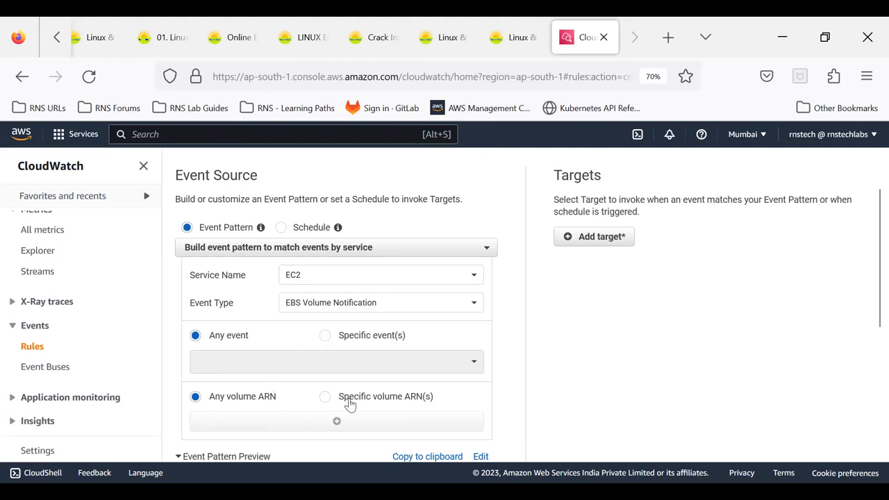
pyautogui.click(327, 398)
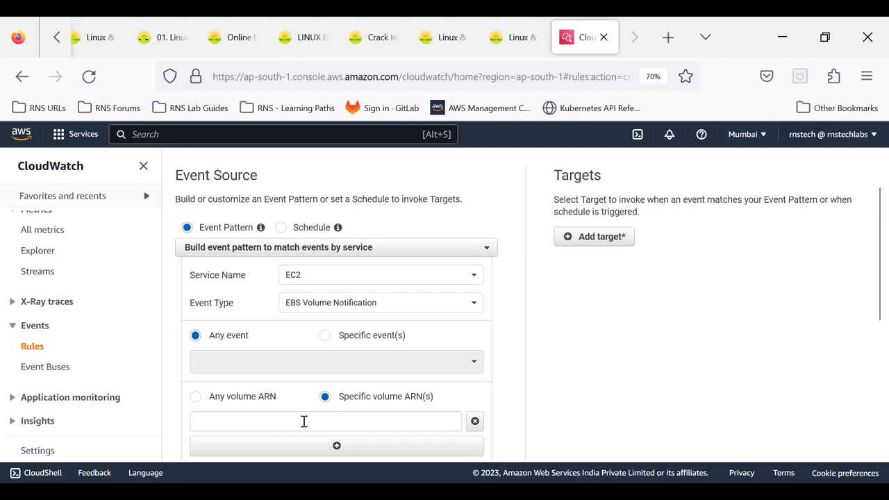
pyautogui.click(195, 397)
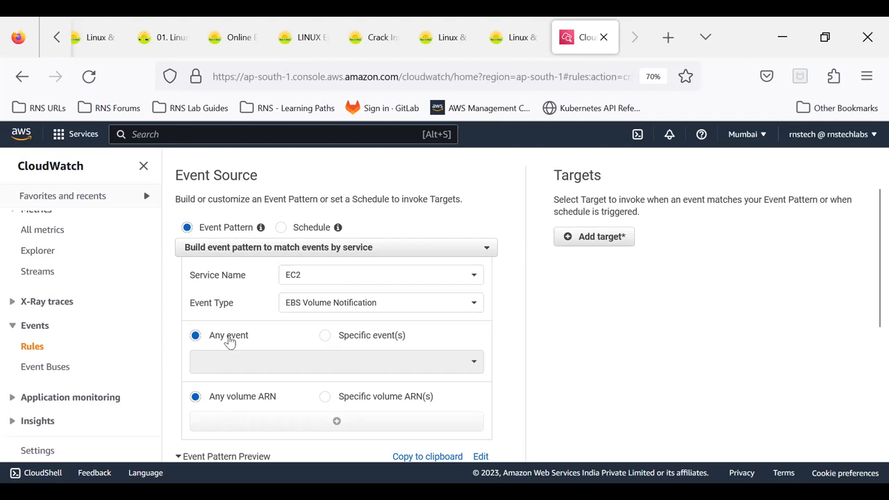
# - Switch the event pattern to specific events and review the selectable volume events without choosing one
pyautogui.click(324, 336)
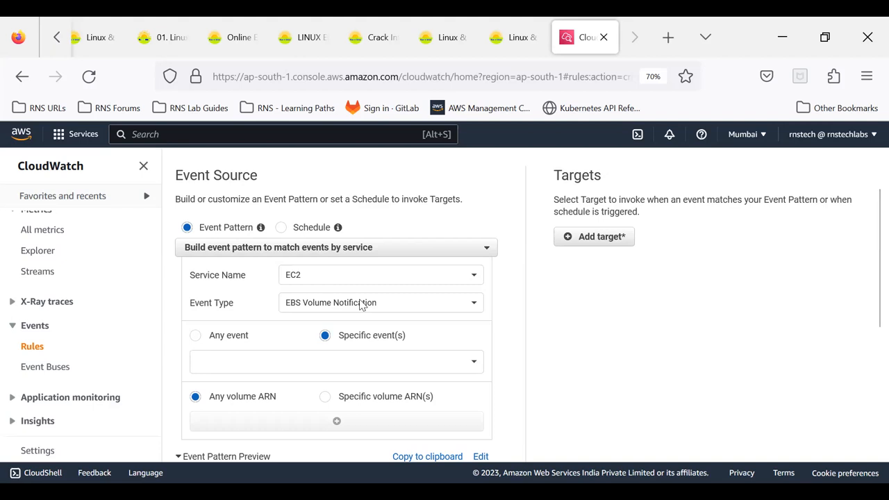
pyautogui.click(378, 360)
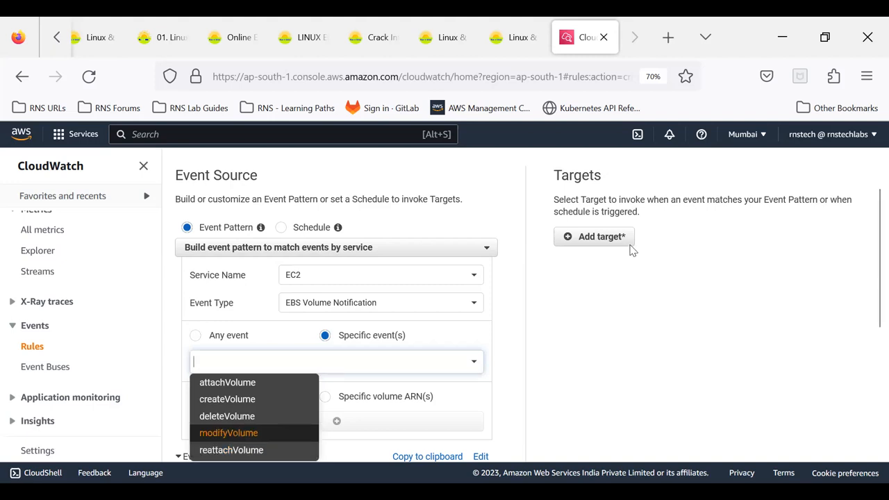
pyautogui.click(586, 271)
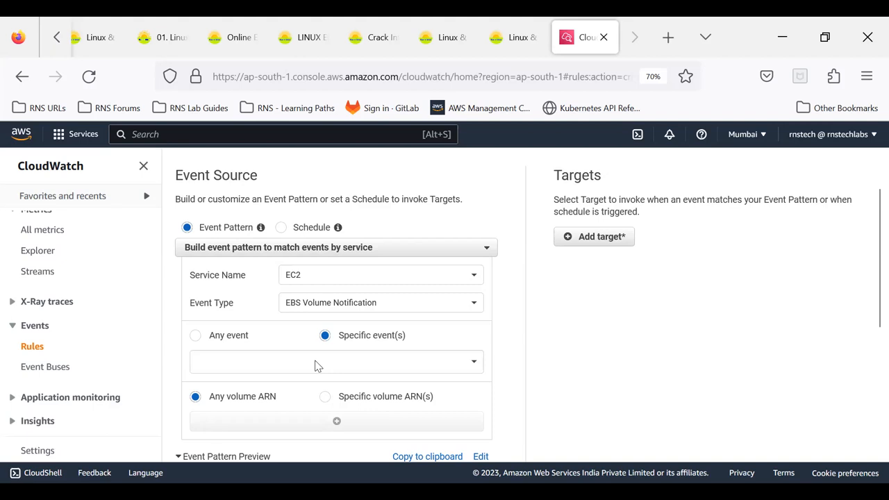
# - Change the event type to EBS Snapshot Notification and review its event, result, source and snapshot options
pyautogui.click(352, 300)
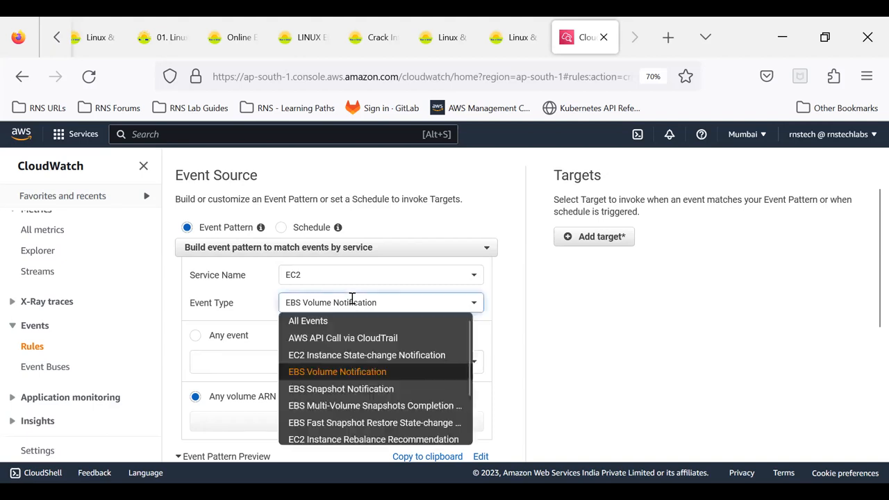
pyautogui.click(325, 391)
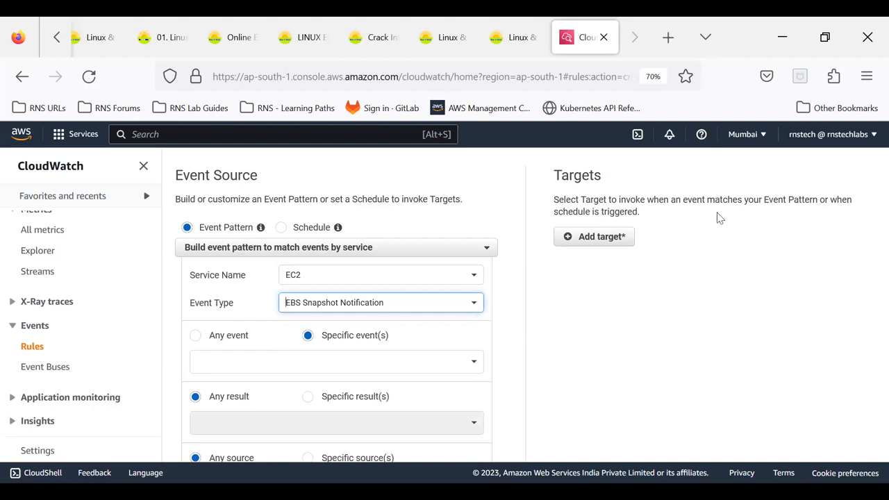
pyautogui.scroll(-2, 620, 300)
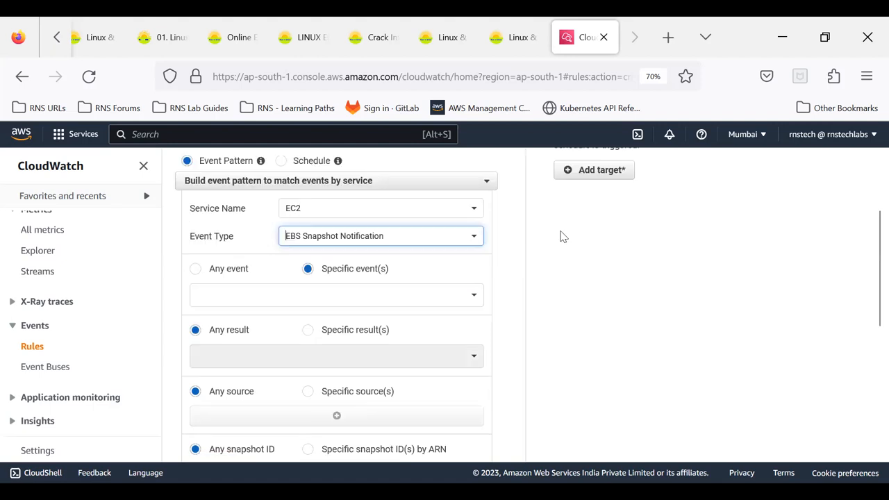
# - Review the selectable EBS snapshot events, and switch to specific results to review their options without choosing any
pyautogui.scroll(-2, 357, 167)
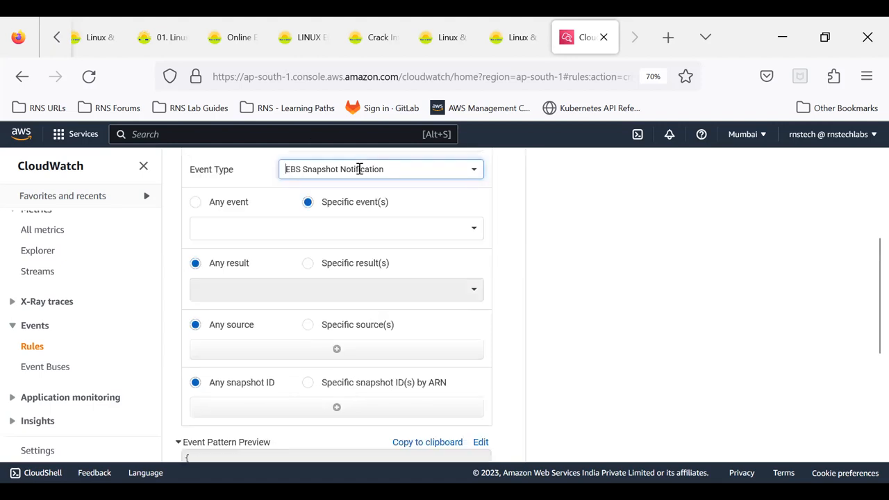
pyautogui.click(358, 231)
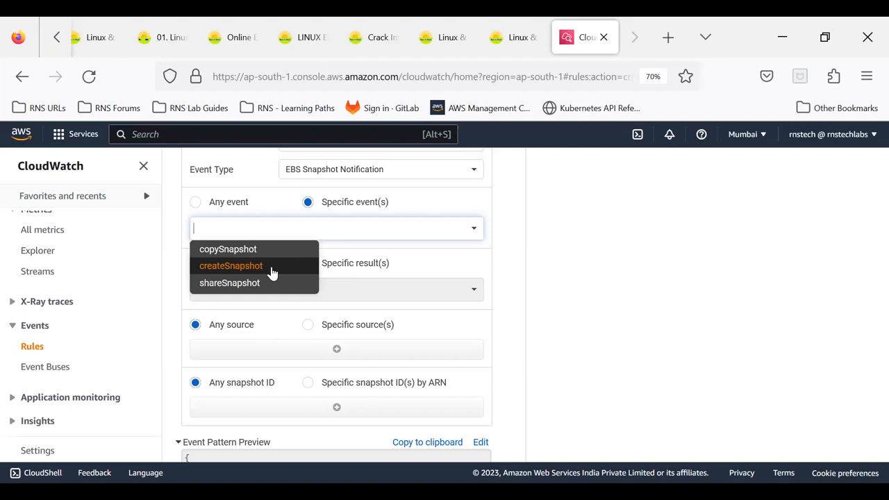
pyautogui.click(541, 285)
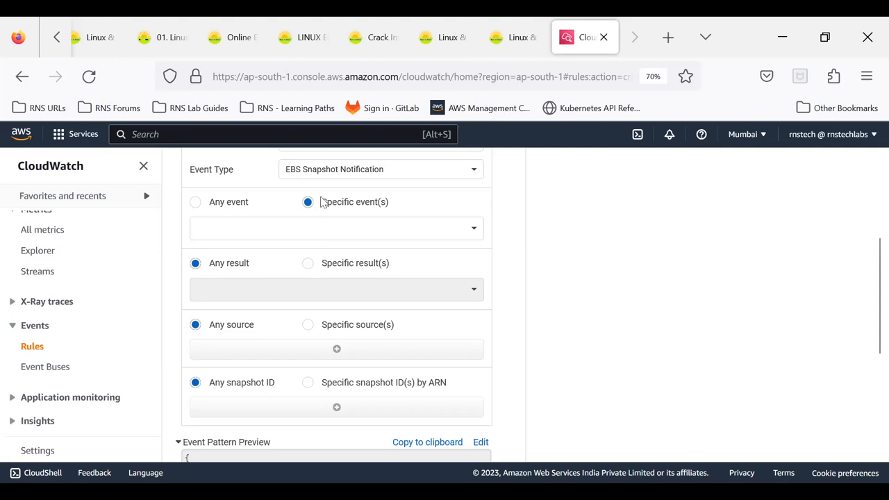
pyautogui.click(330, 285)
pyautogui.click(327, 285)
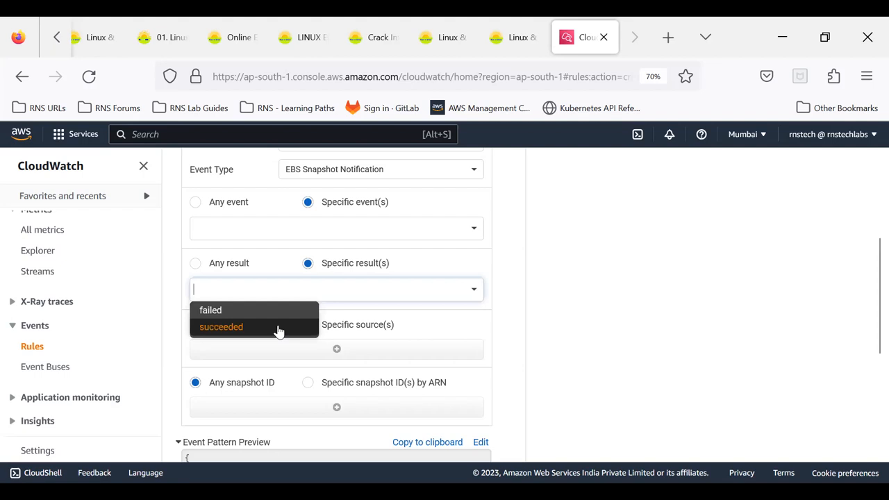
pyautogui.click(547, 337)
# - Review the available EC2 event types and set the event type to EC2 Instance State-change Notification
pyautogui.scroll(2, 302, 283)
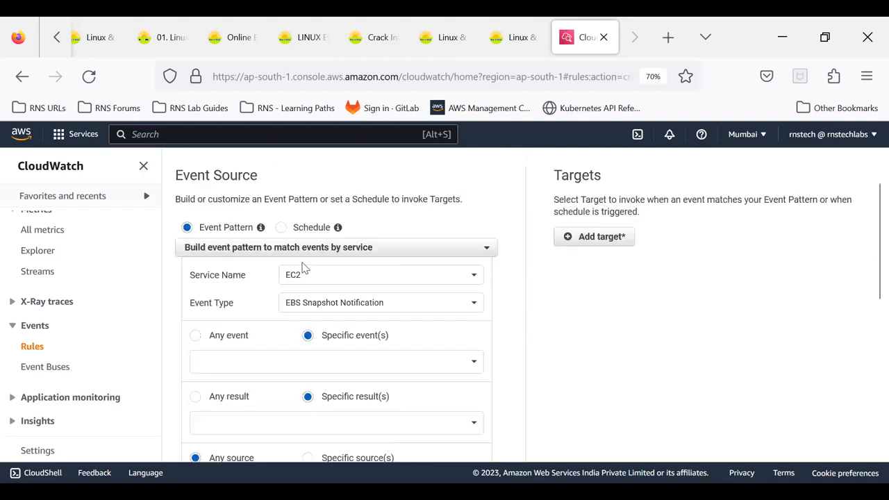
pyautogui.click(295, 303)
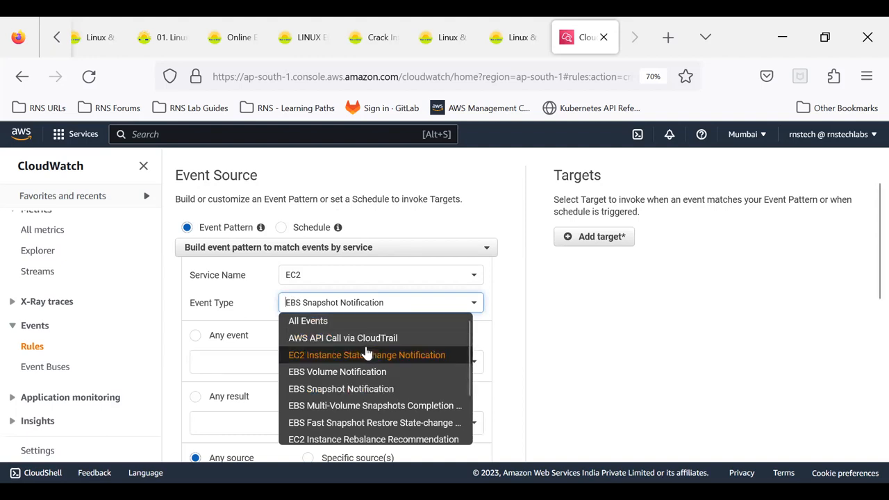
pyautogui.scroll(-2, 366, 353)
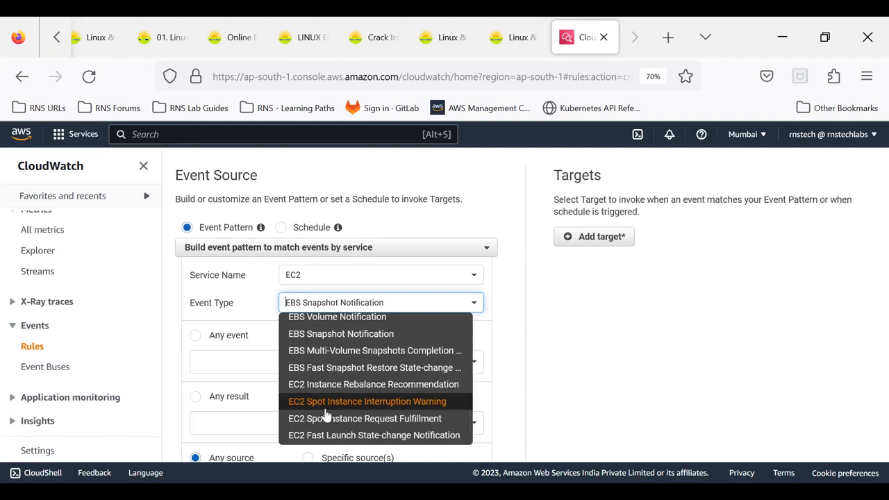
pyautogui.scroll(2, 326, 414)
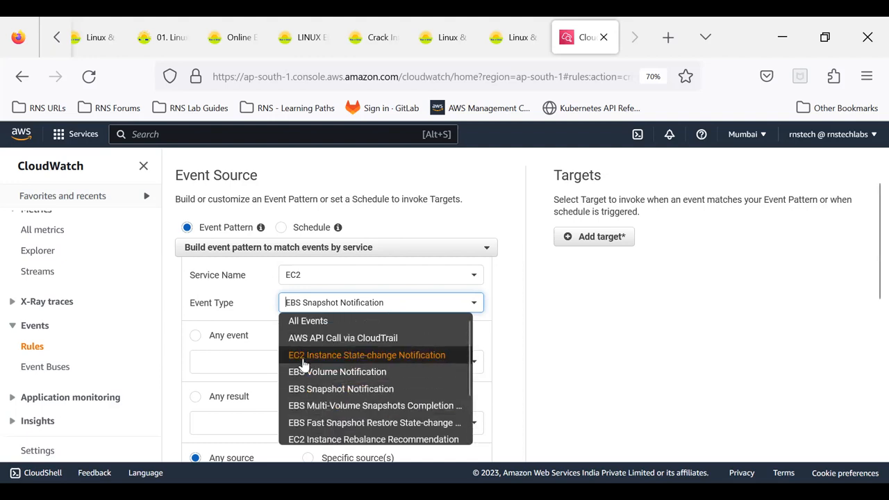
pyautogui.click(379, 356)
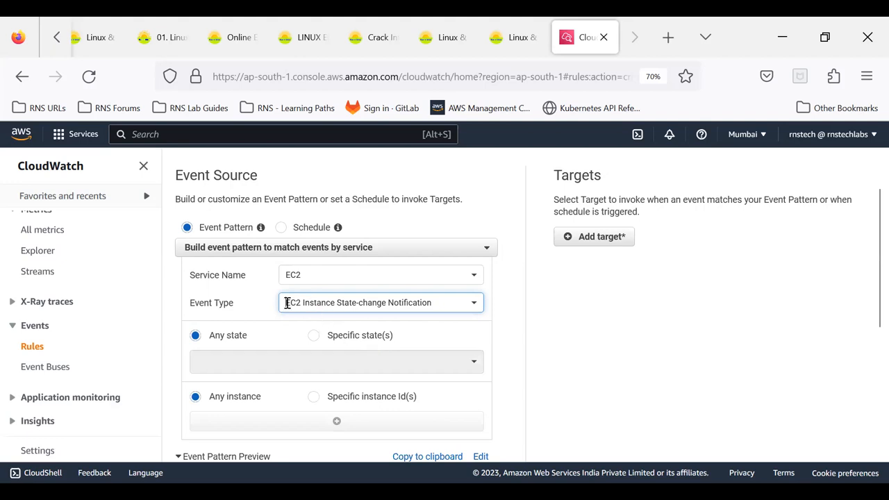
pyautogui.click(629, 338)
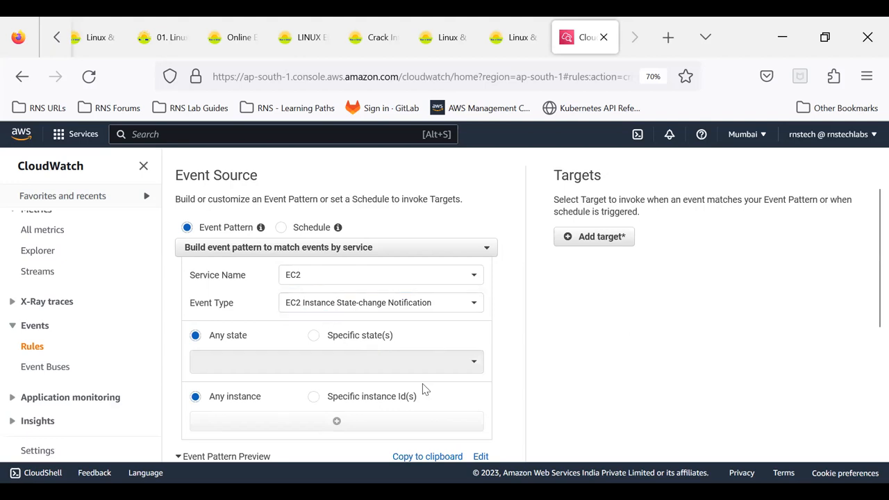
# - Limit the instance state-change pattern to specific states and add the stopped state
pyautogui.click(314, 336)
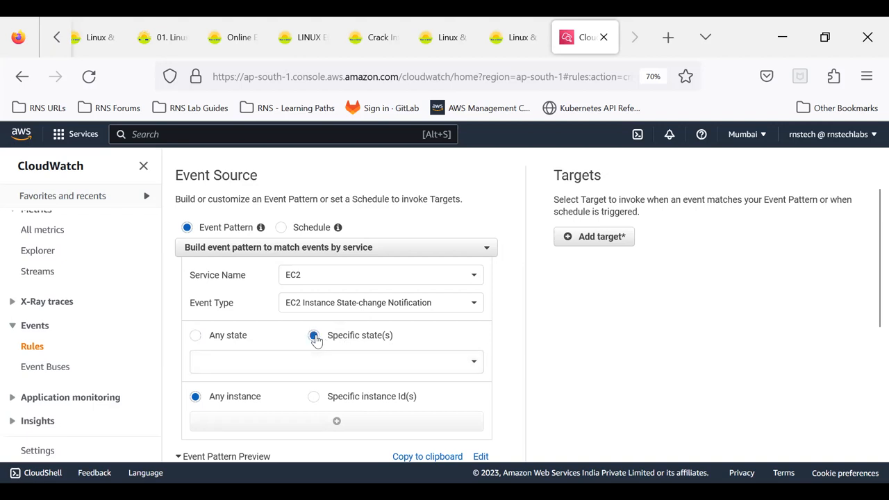
pyautogui.click(390, 359)
pyautogui.scroll(-2, 390, 358)
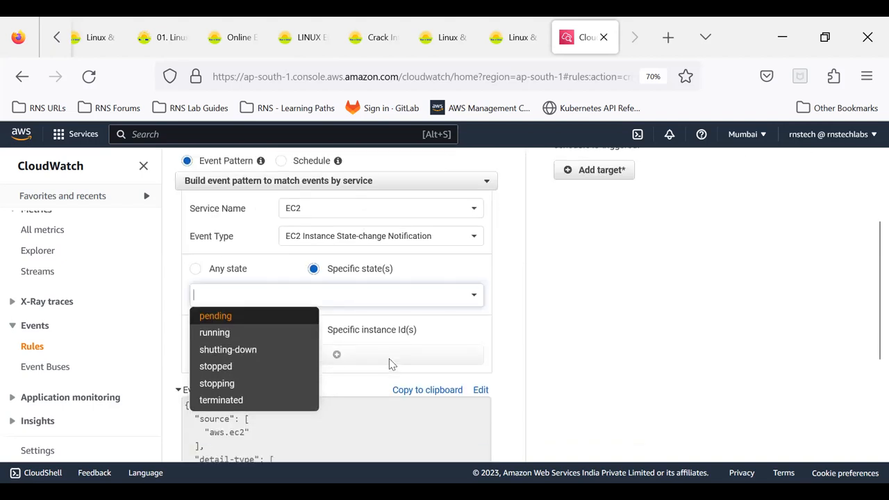
pyautogui.click(232, 367)
pyautogui.click(630, 331)
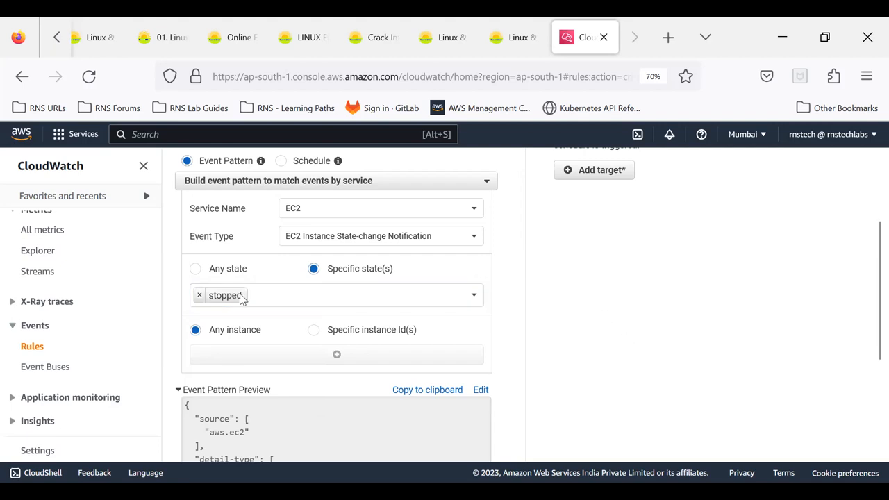
# - Switch the pattern to specific instance IDs with an empty ID entry, and open the EC2 console in a new tab
pyautogui.click(314, 331)
pyautogui.click(310, 354)
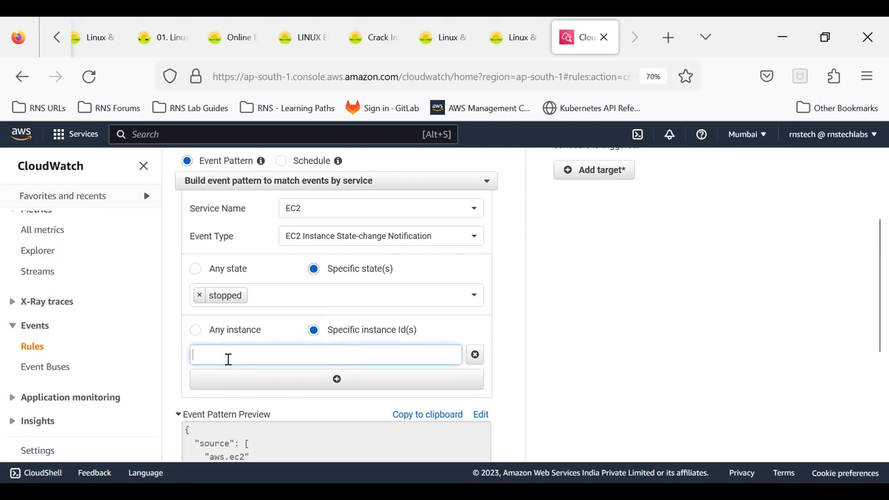
pyautogui.middleClick(38, 144)
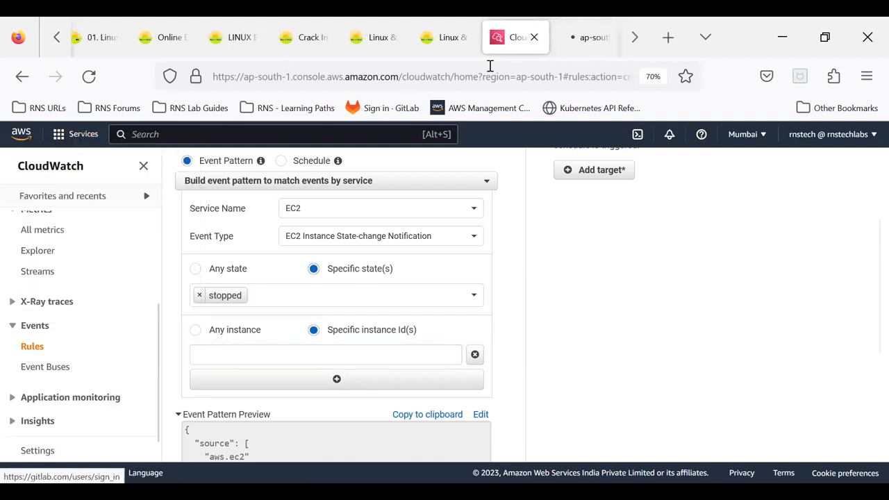
pyautogui.click(571, 53)
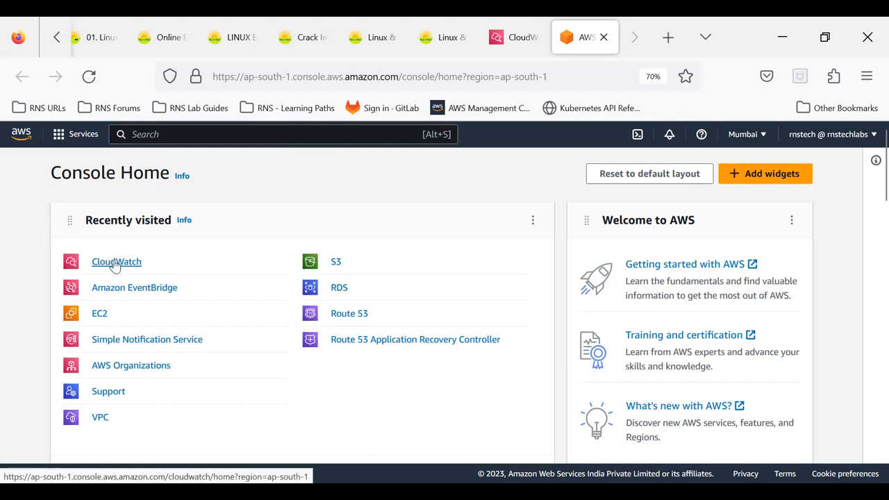
pyautogui.click(100, 313)
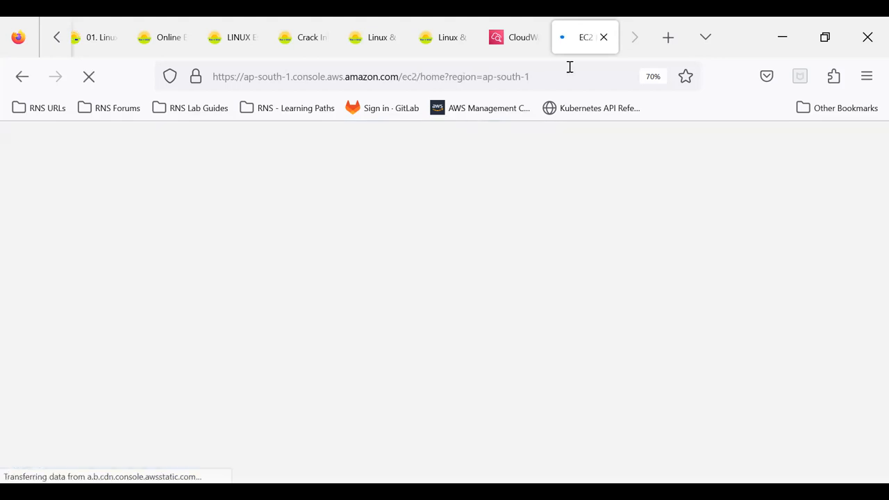
# - Return to the CloudWatch rule and set the pattern back to match any instance
pyautogui.click(516, 47)
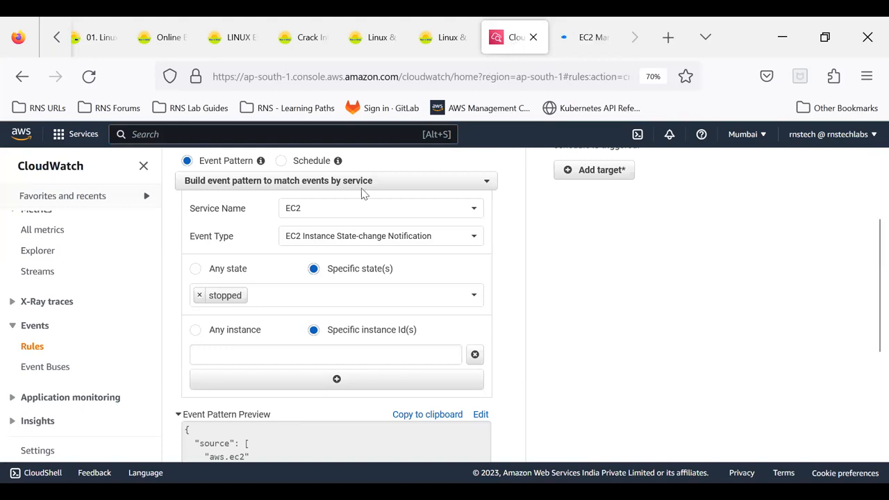
pyautogui.click(195, 331)
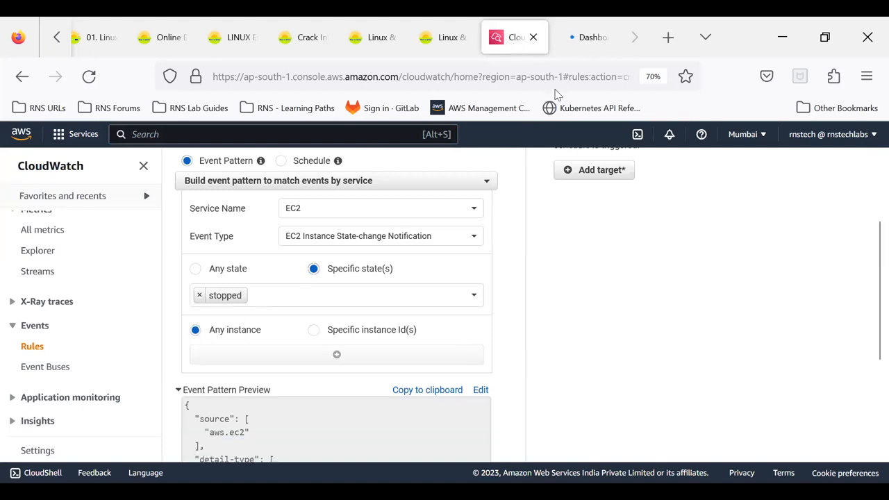
# - Check the Instances list in the EC2 console tab, and return to the CloudWatch rule
pyautogui.click(583, 44)
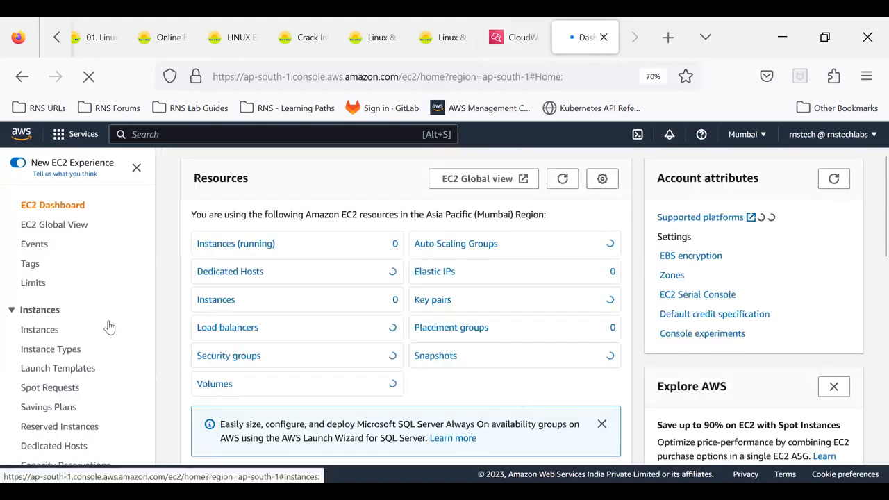
pyautogui.click(34, 332)
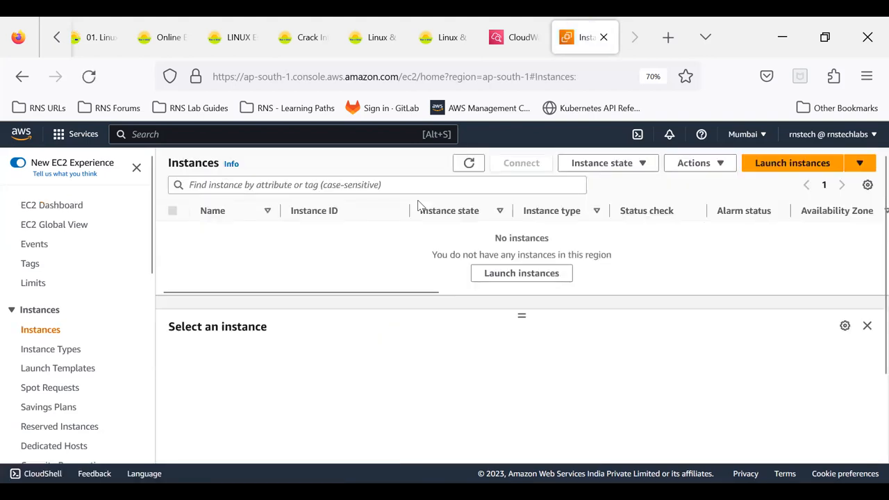
pyautogui.click(514, 40)
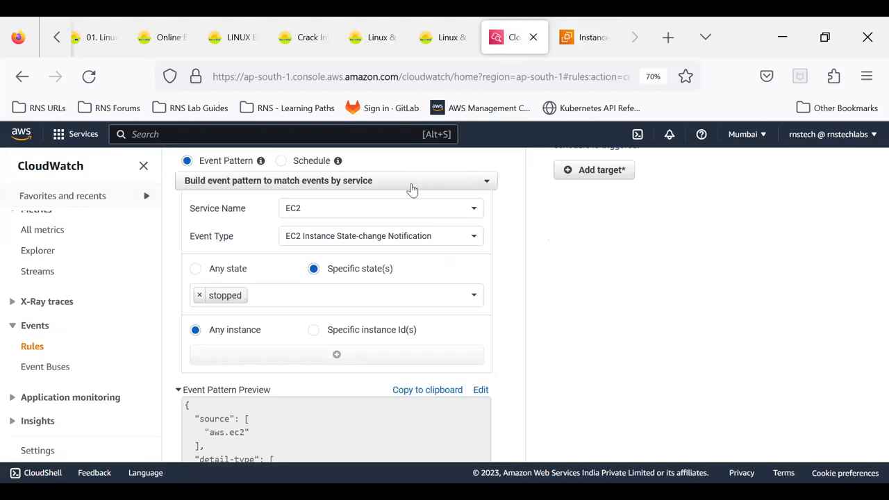
# - Replace the stopped state with running in the rule's specific states
pyautogui.click(201, 297)
pyautogui.click(473, 298)
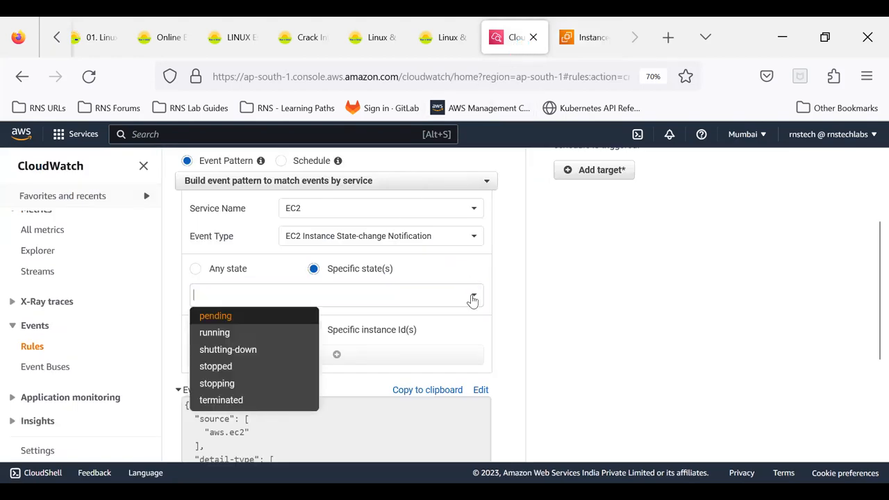
pyautogui.click(215, 334)
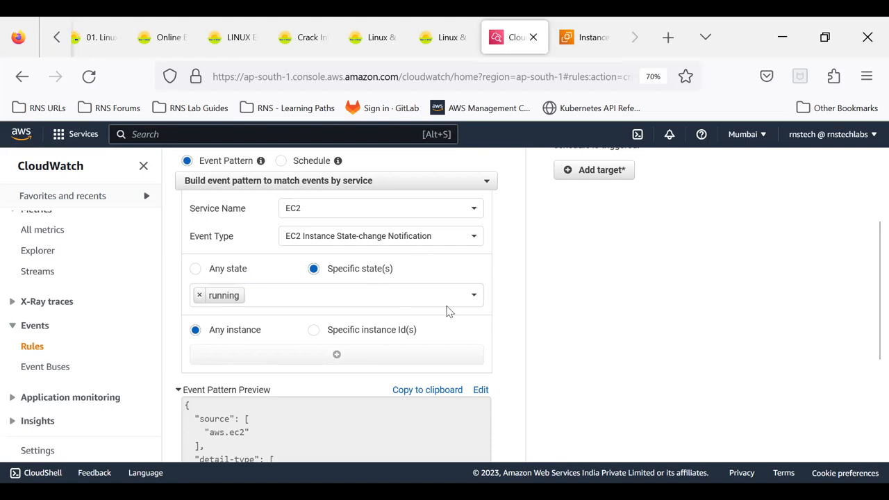
# - Add a target of type Lambda function to the rule and check which functions can be selected
pyautogui.scroll(2, 448, 310)
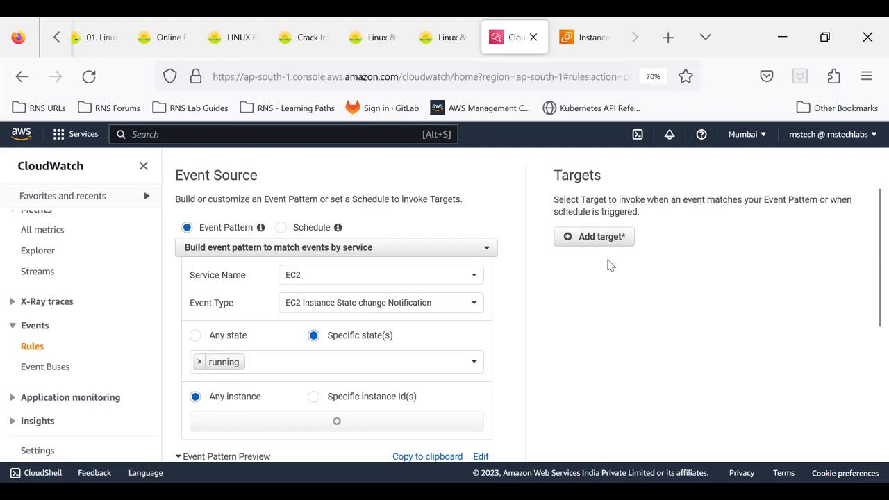
pyautogui.click(576, 237)
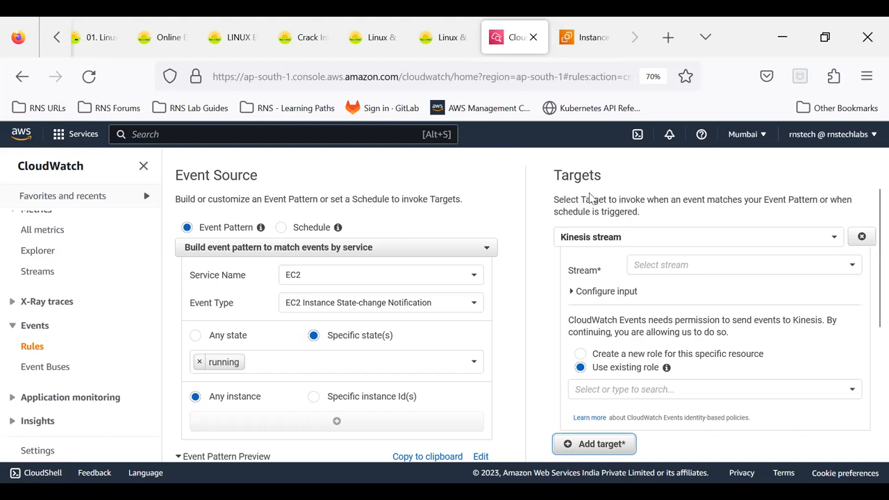
pyautogui.click(574, 239)
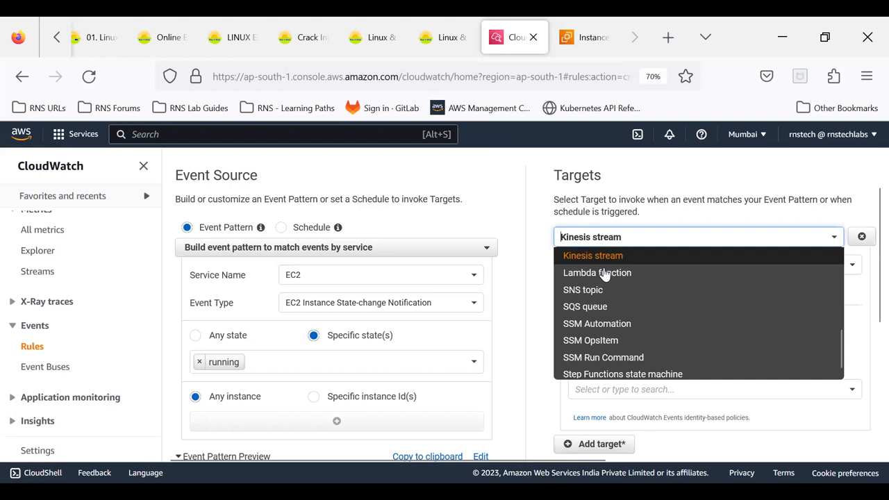
pyautogui.click(656, 268)
pyautogui.click(655, 265)
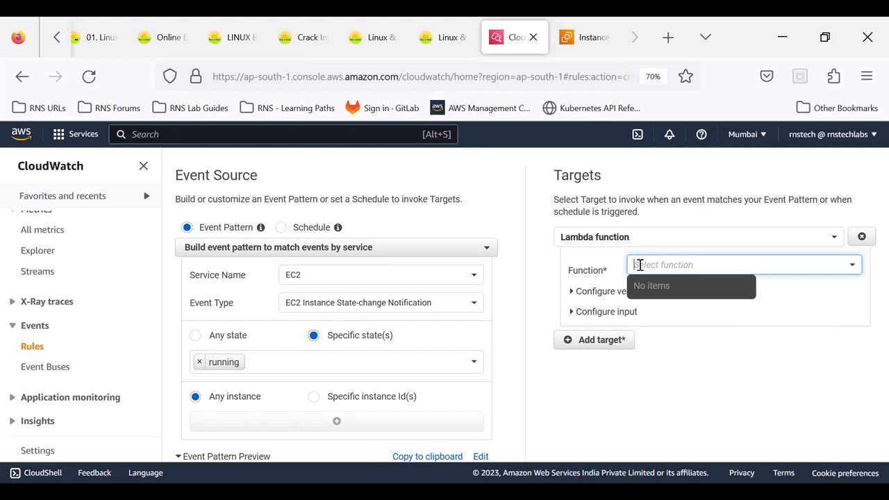
# - Change the target type to SNS topic and select the Alarm_send_email topic
pyautogui.click(630, 237)
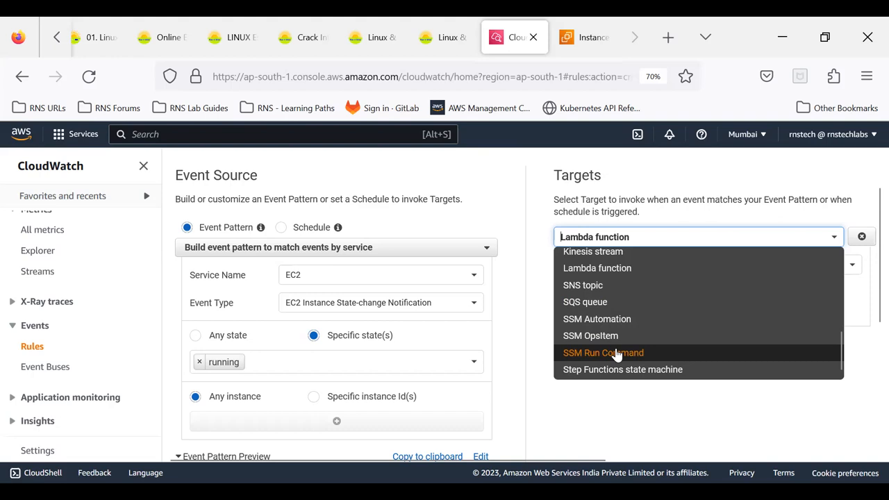
pyautogui.scroll(5, 617, 354)
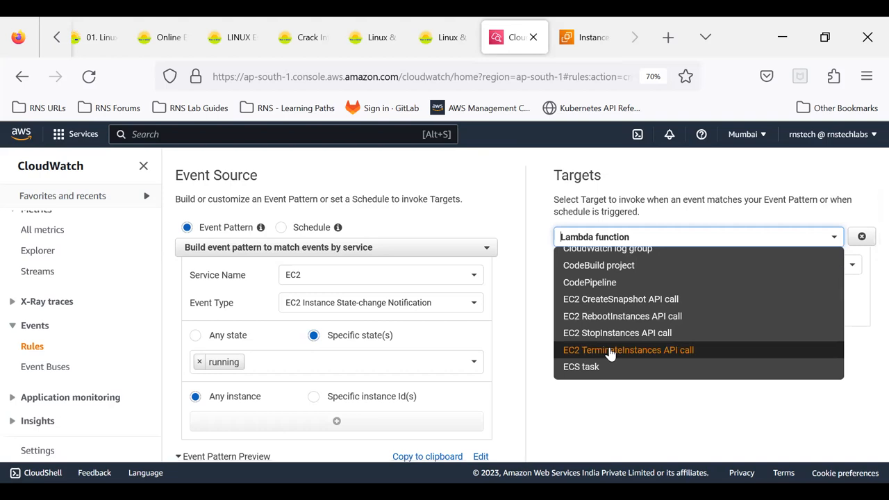
pyautogui.scroll(-3, 610, 354)
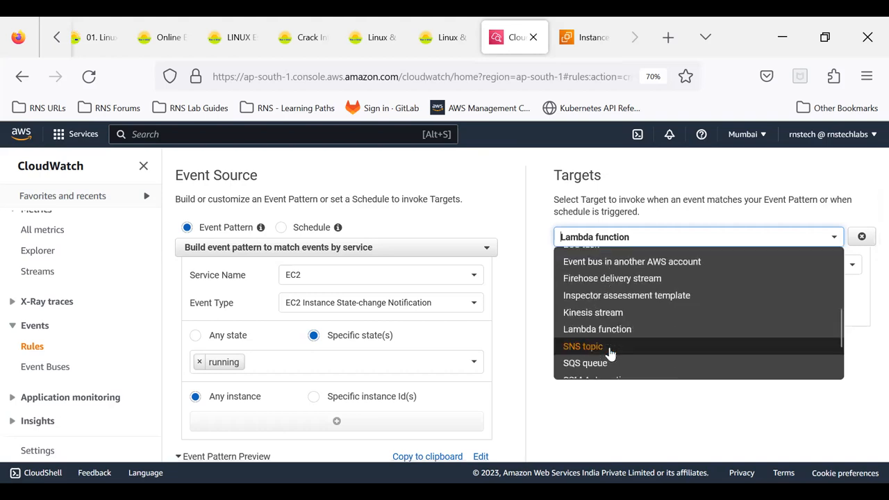
pyautogui.click(609, 347)
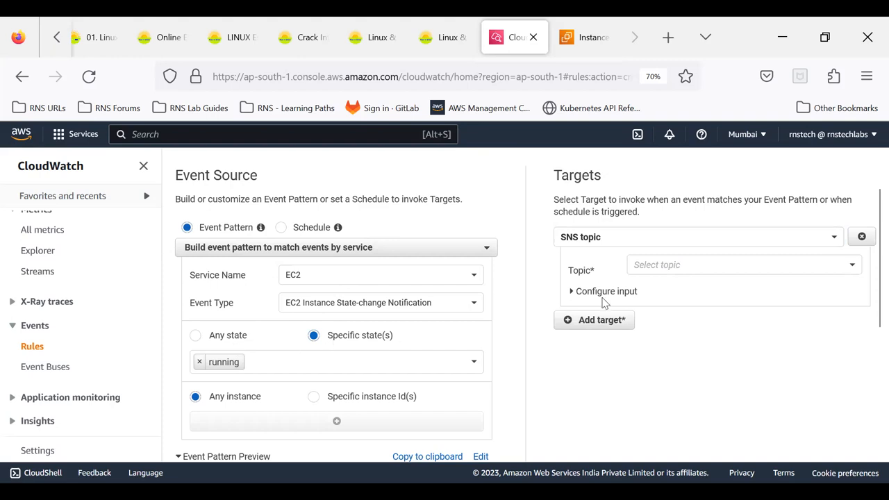
pyautogui.click(750, 263)
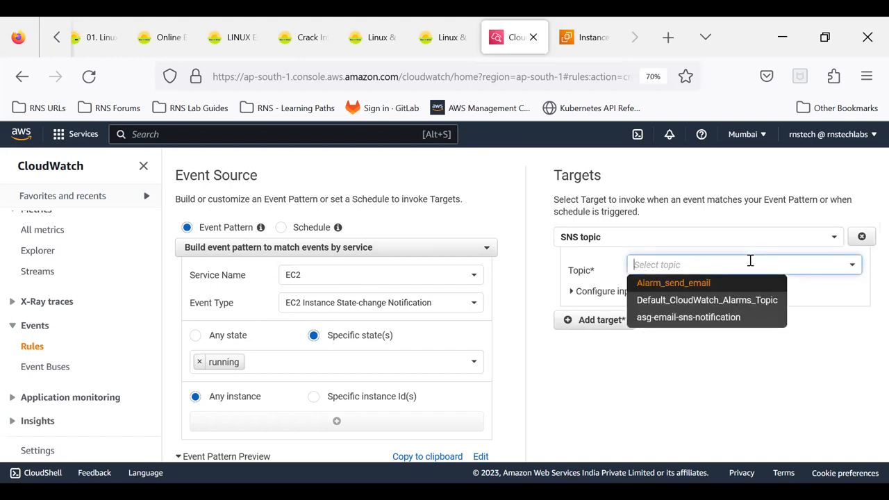
pyautogui.click(664, 284)
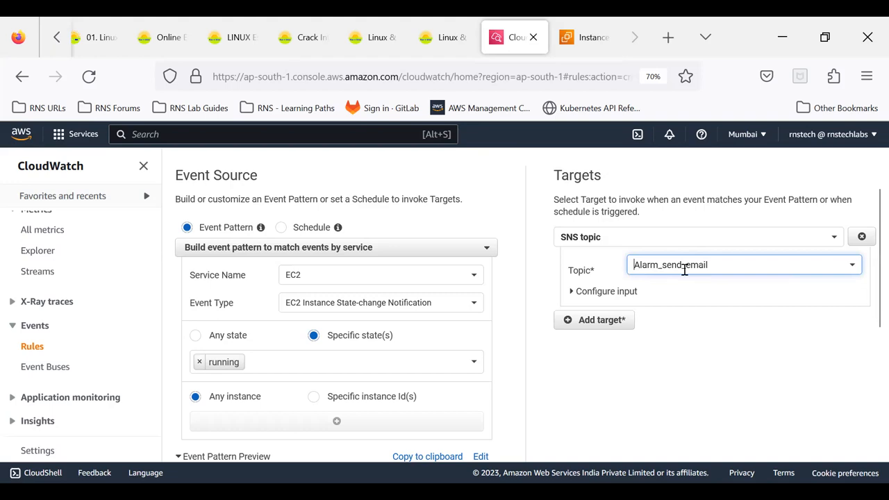
pyautogui.click(695, 330)
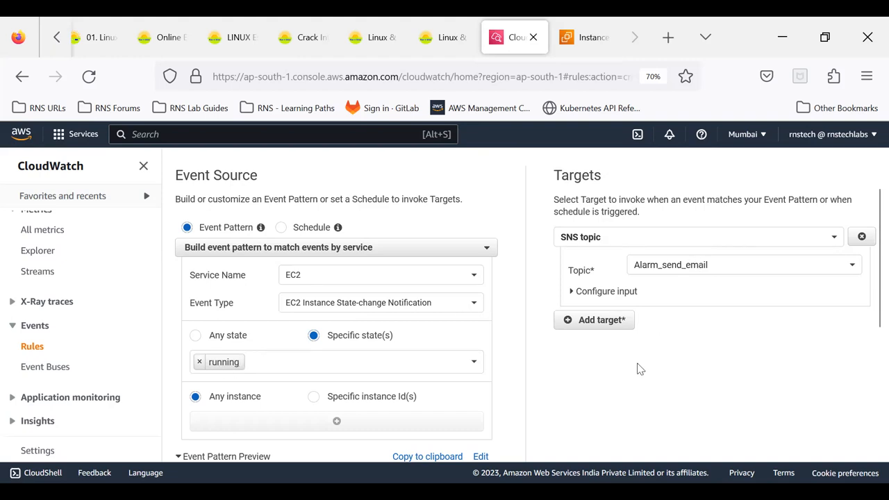
# - Review the event pattern preview for the EC2 running state and proceed to configuring the rule details
pyautogui.scroll(-5, 640, 369)
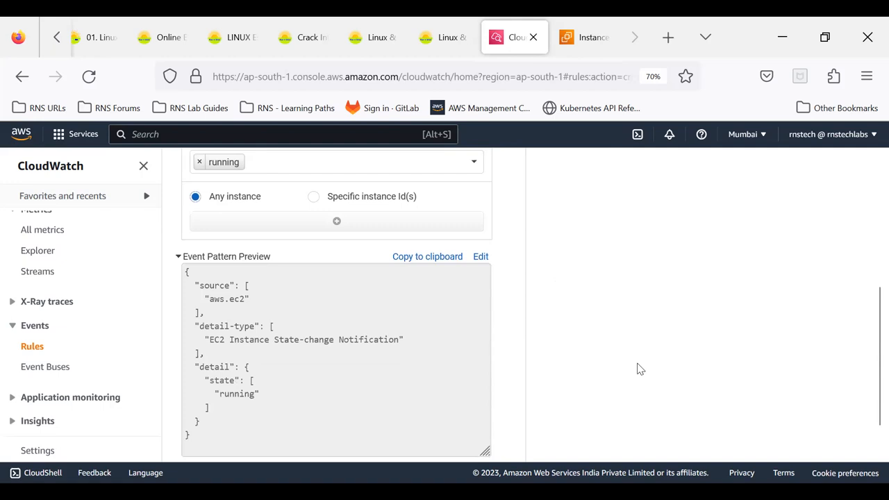
pyautogui.scroll(3, 640, 369)
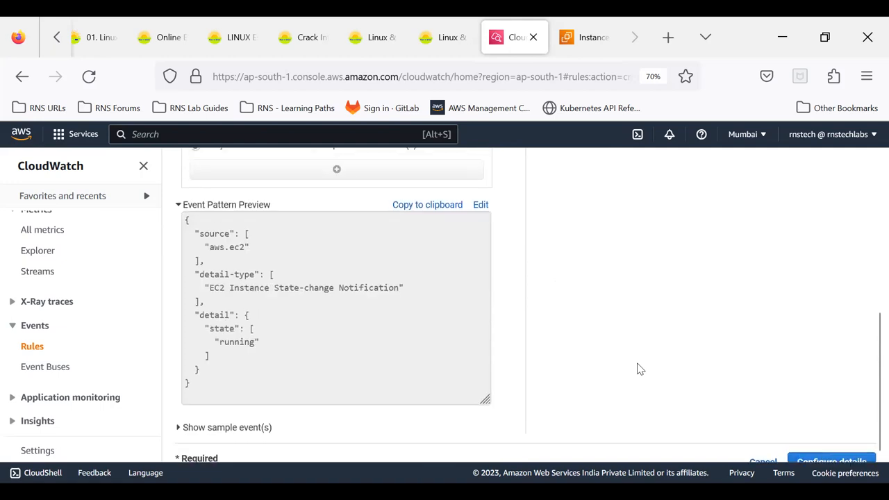
pyautogui.scroll(-3, 640, 369)
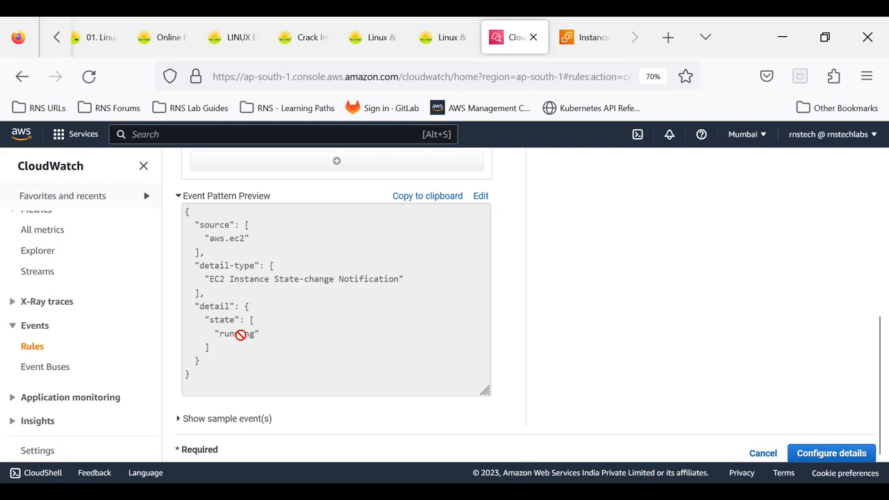
pyautogui.scroll(4, 240, 334)
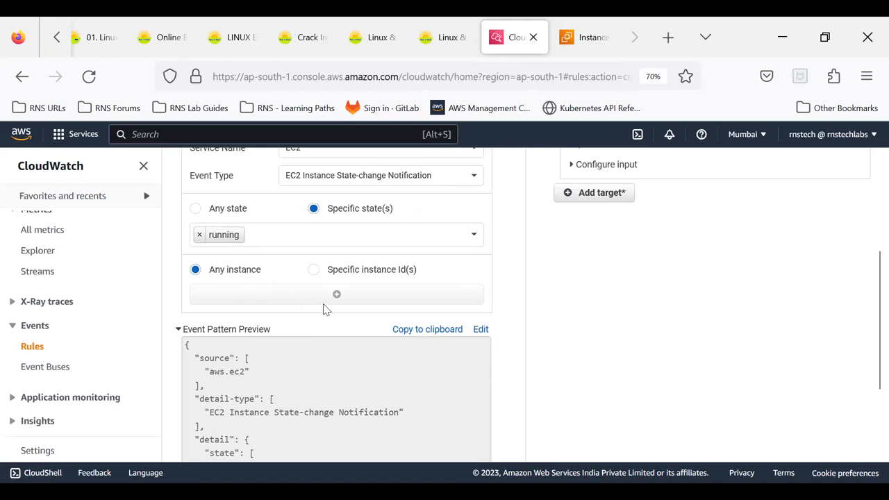
pyautogui.scroll(-4, 325, 308)
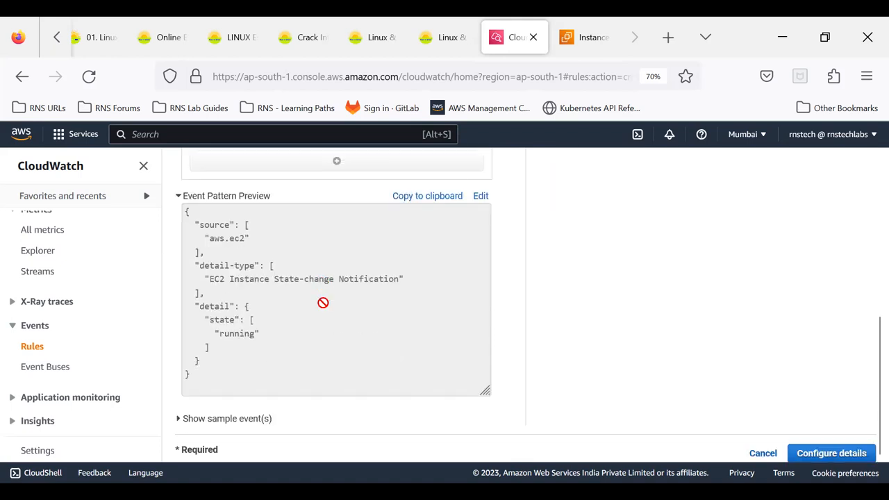
pyautogui.click(824, 455)
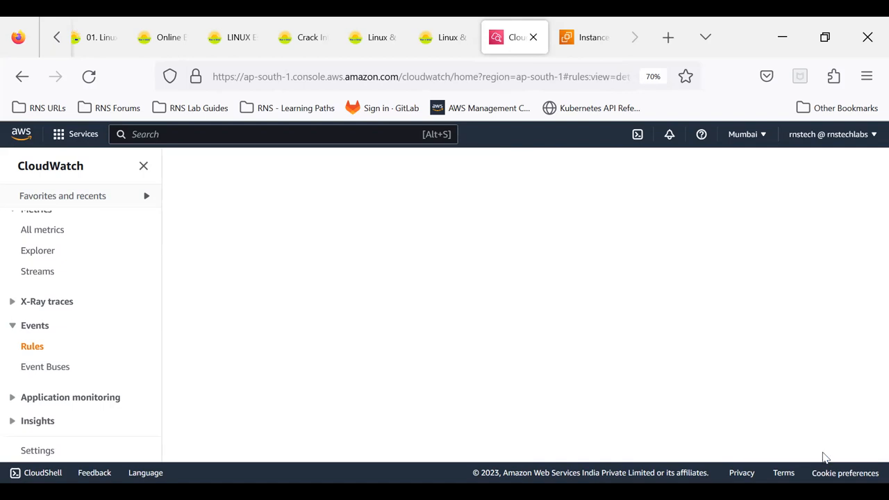
# - Name the rule Running_Instance_State_Event and create it in the enabled state
pyautogui.click(324, 235)
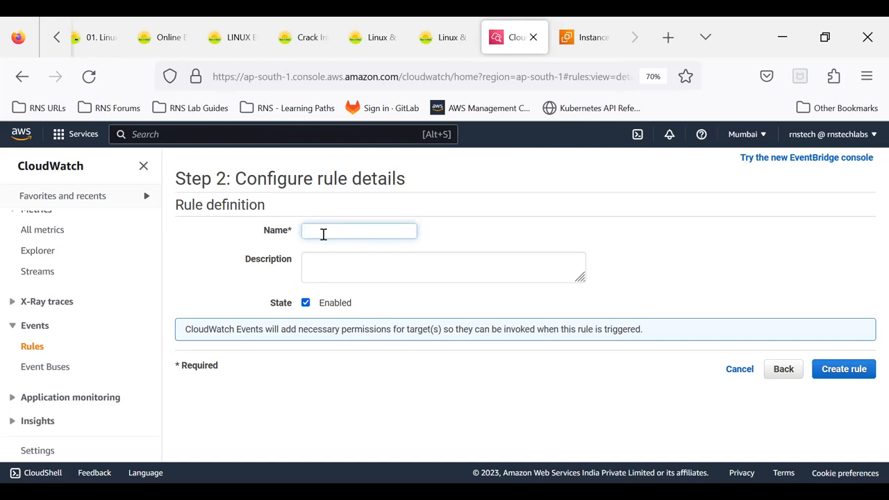
pyautogui.write('Runnin')
pyautogui.write('g_')
pyautogui.write('Instance')
pyautogui.write('_S')
pyautogui.write('tate_')
pyautogui.write('Event')
pyautogui.click(850, 371)
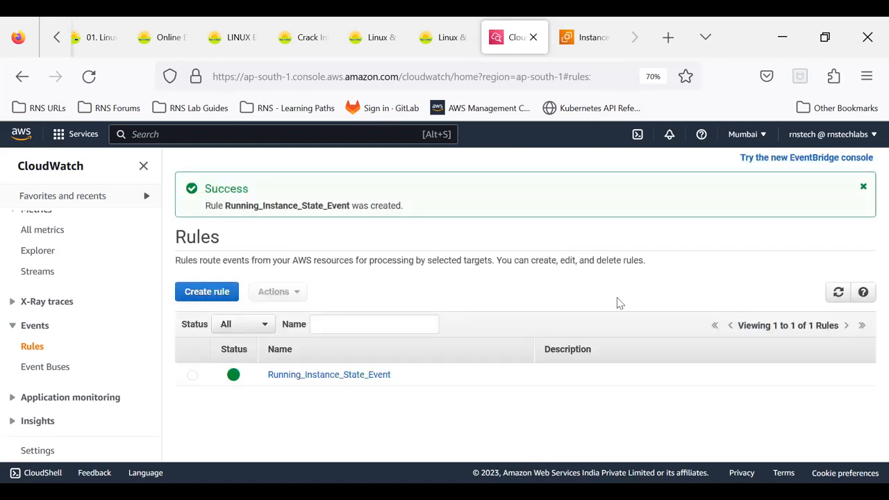
# - Refresh the rules list, open Running_Instance_State_Event and examine its event pattern and targets
pyautogui.click(839, 293)
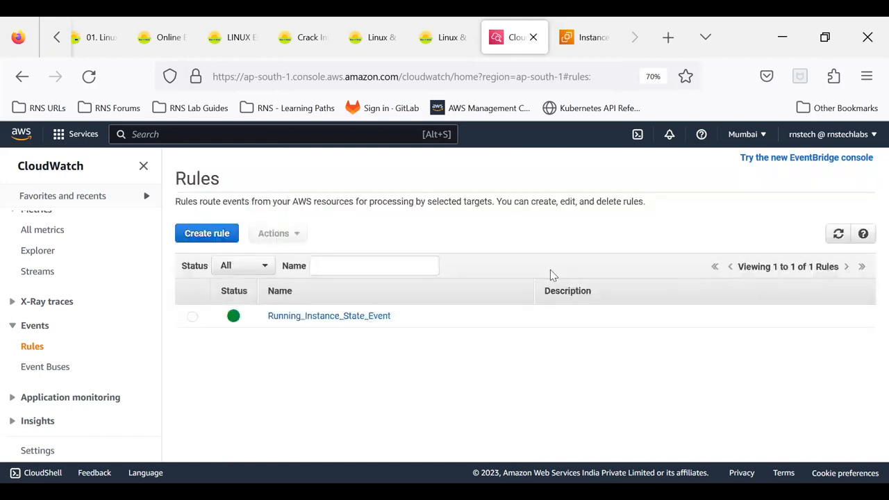
pyautogui.click(317, 318)
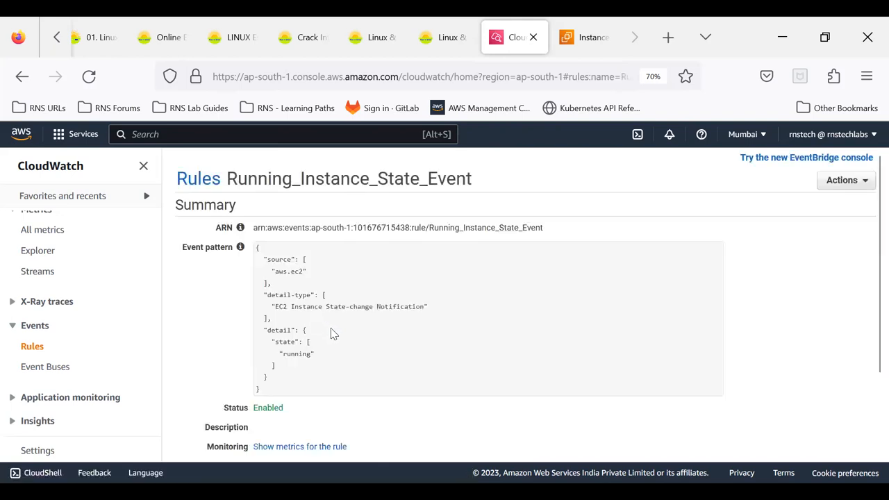
pyautogui.moveTo(295, 307); pyautogui.dragTo(406, 307)
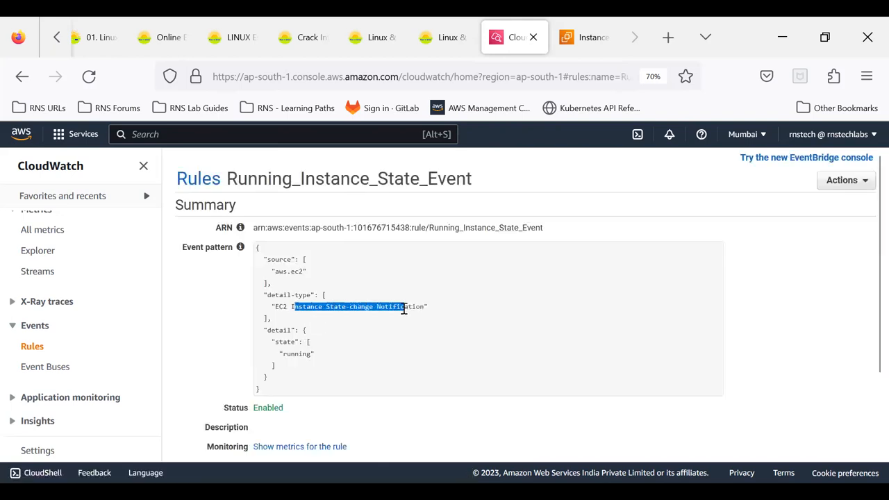
pyautogui.click(289, 356)
pyautogui.doubleClick(289, 356)
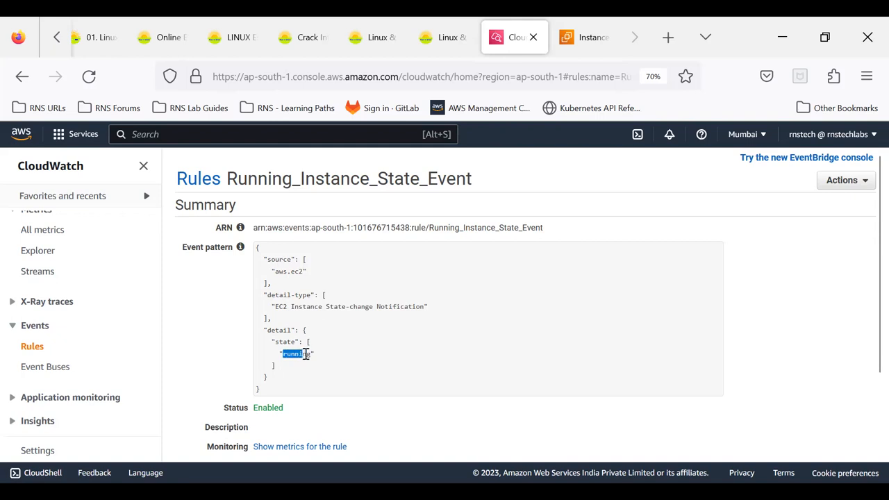
pyautogui.scroll(-2, 422, 337)
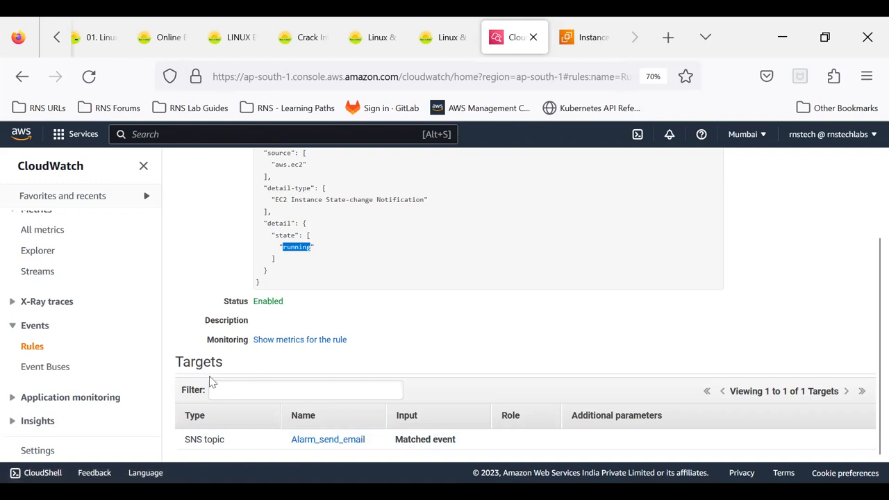
# - Switch to the EC2 console, start launching a new instance and name it test_event
pyautogui.click(592, 41)
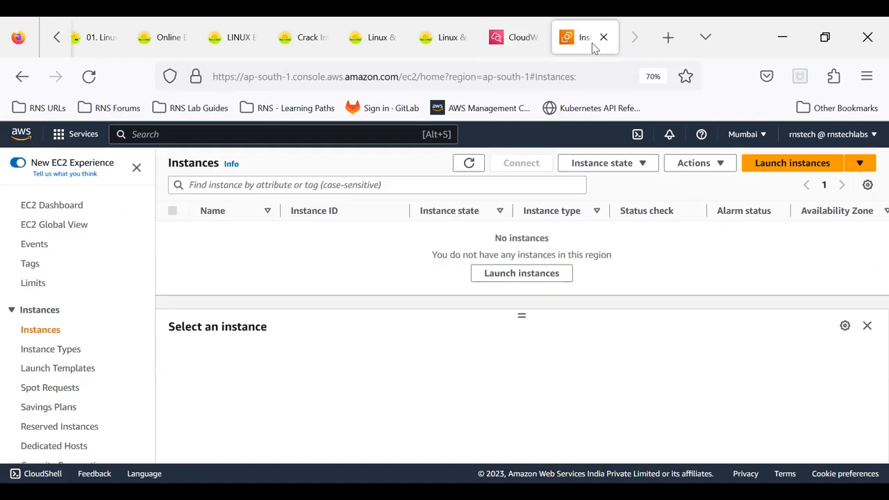
pyautogui.click(788, 167)
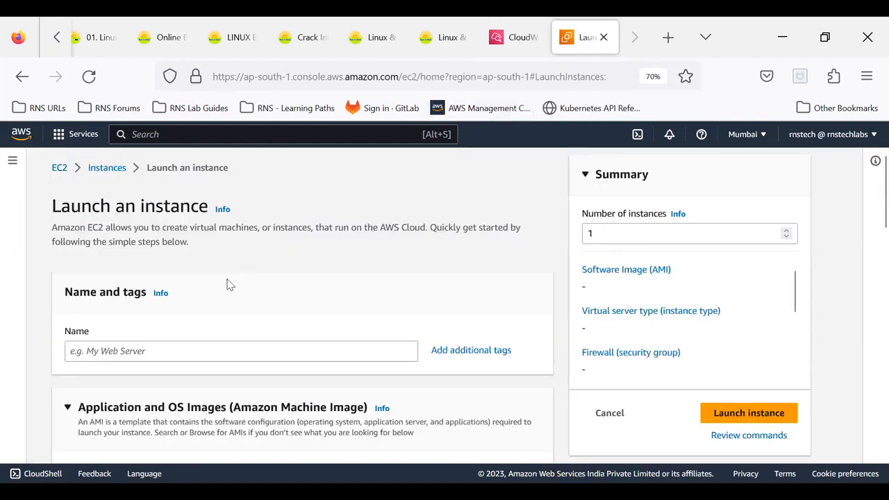
pyautogui.click(185, 349)
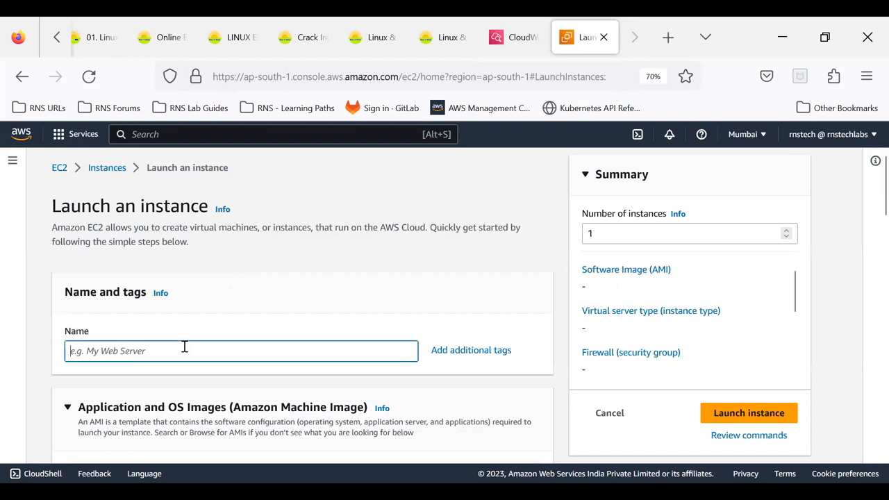
pyautogui.write('test')
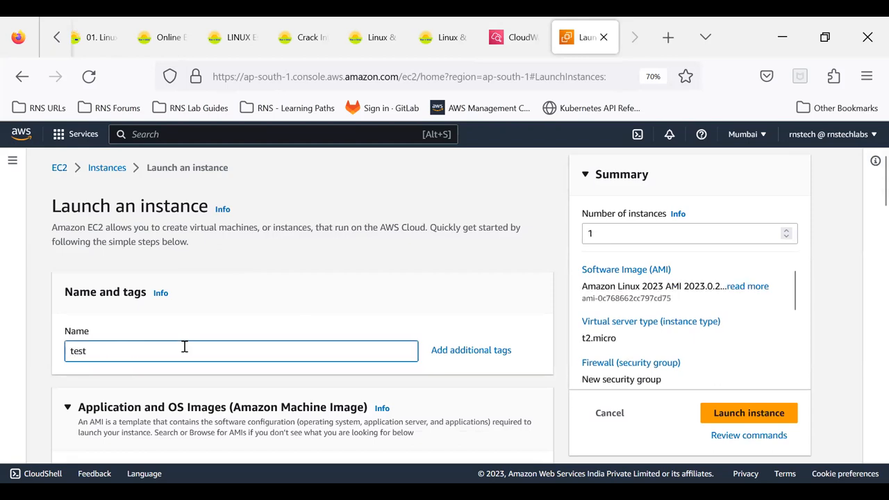
pyautogui.write('_event')
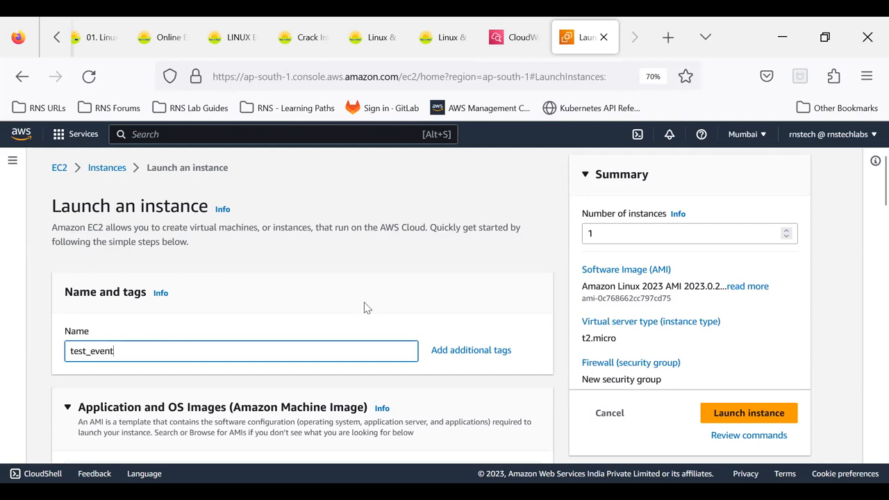
# - Select the Amazon Linux 2 AMI (HVM) - Kernel 5.10, SSD Volume Type image for the instance
pyautogui.scroll(-5, 366, 308)
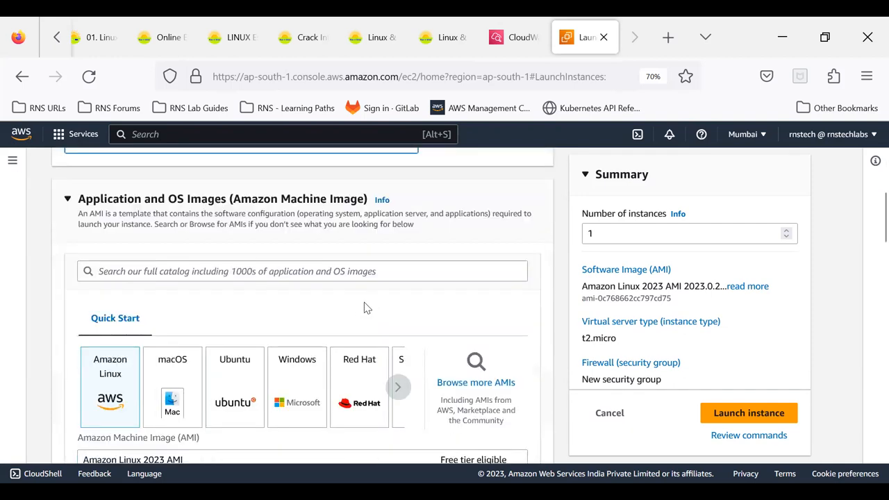
pyautogui.scroll(-3, 367, 308)
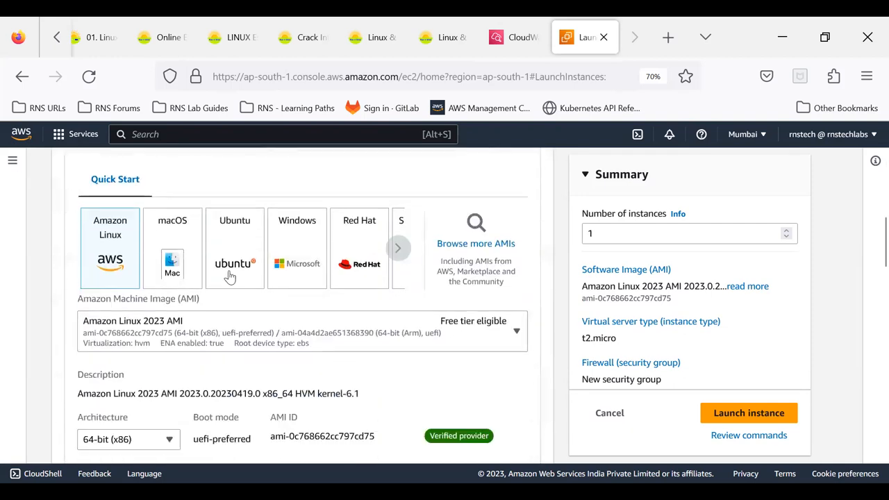
pyautogui.click(167, 344)
pyautogui.click(161, 268)
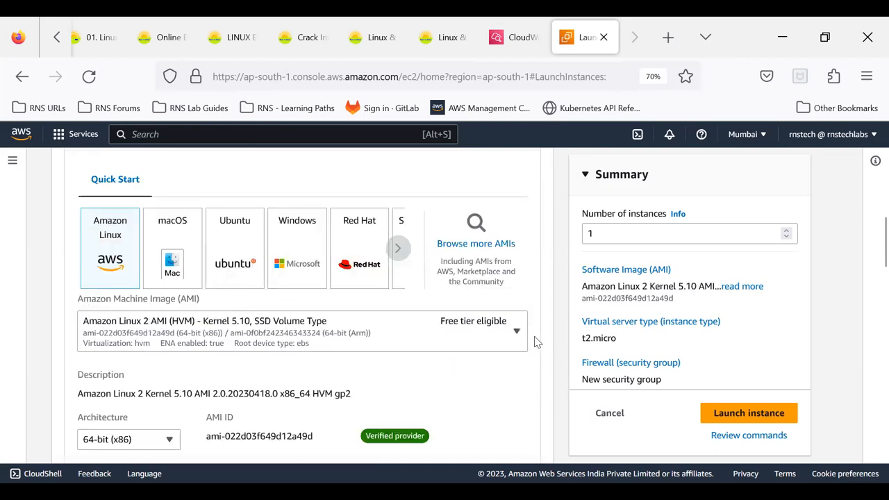
# - Create a new key pair named cw_key for the instance login and dismiss the download notice
pyautogui.scroll(-5, 537, 342)
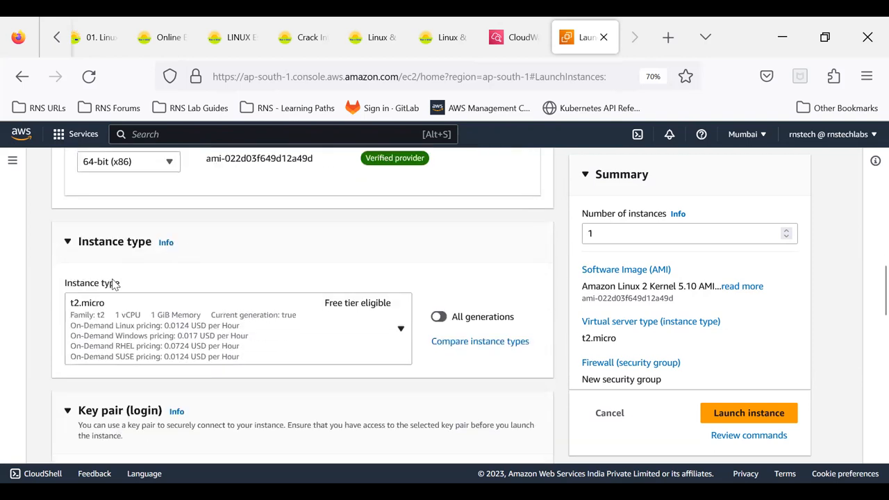
pyautogui.scroll(-3, 195, 324)
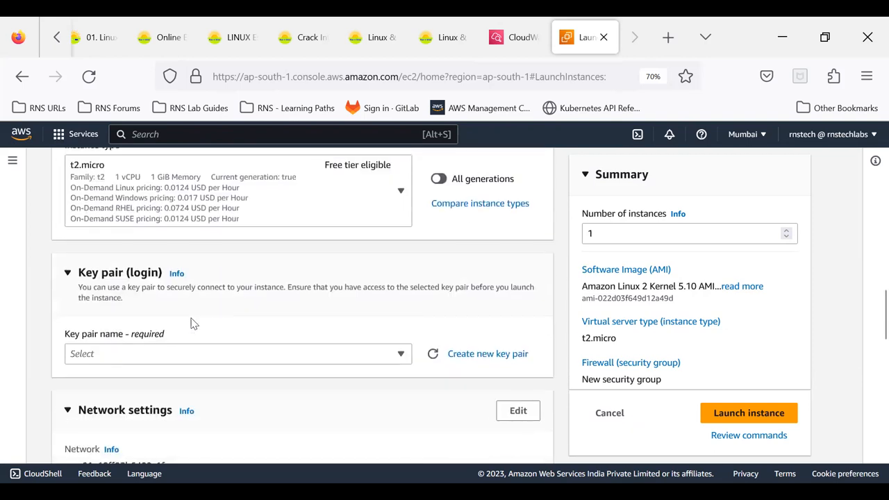
pyautogui.click(175, 355)
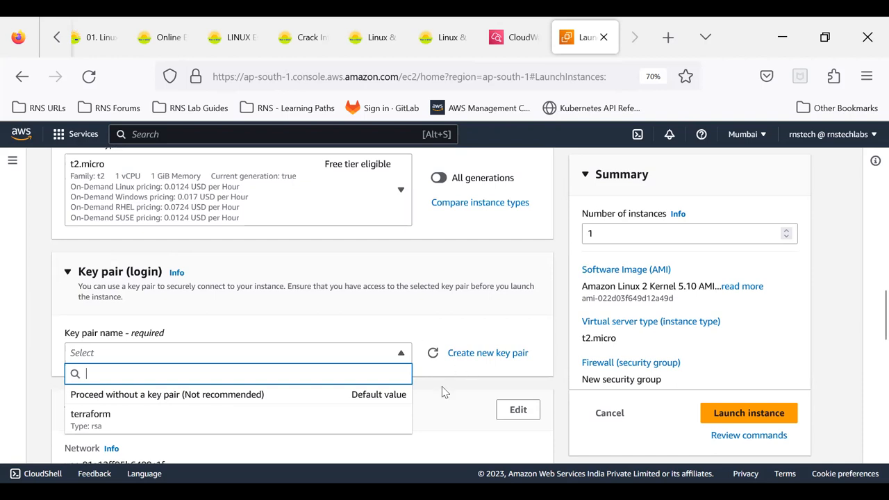
pyautogui.click(463, 367)
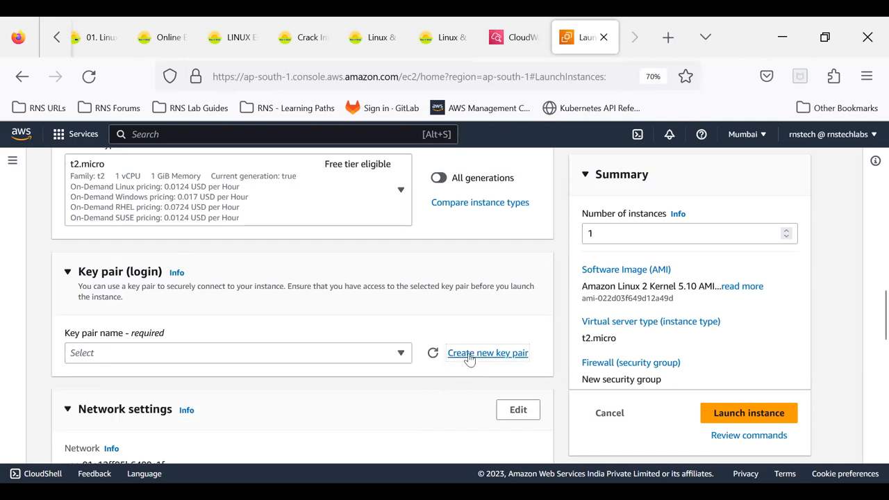
pyautogui.click(467, 363)
pyautogui.click(299, 323)
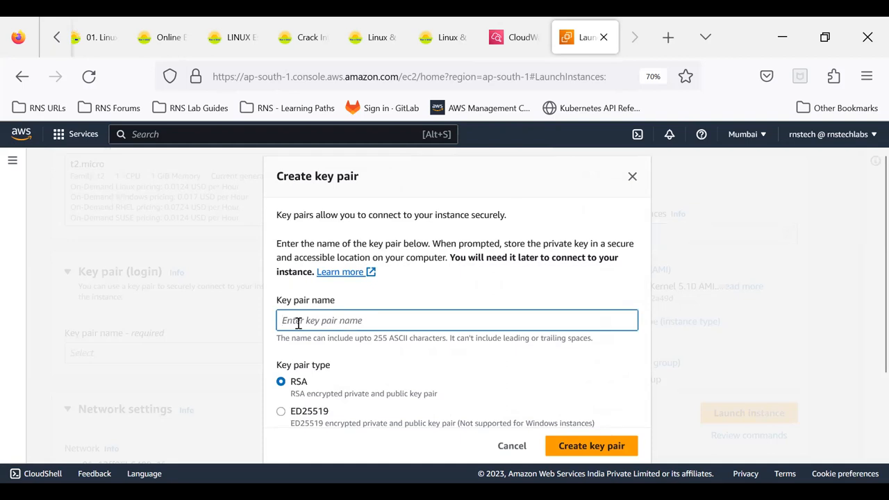
pyautogui.write('event')
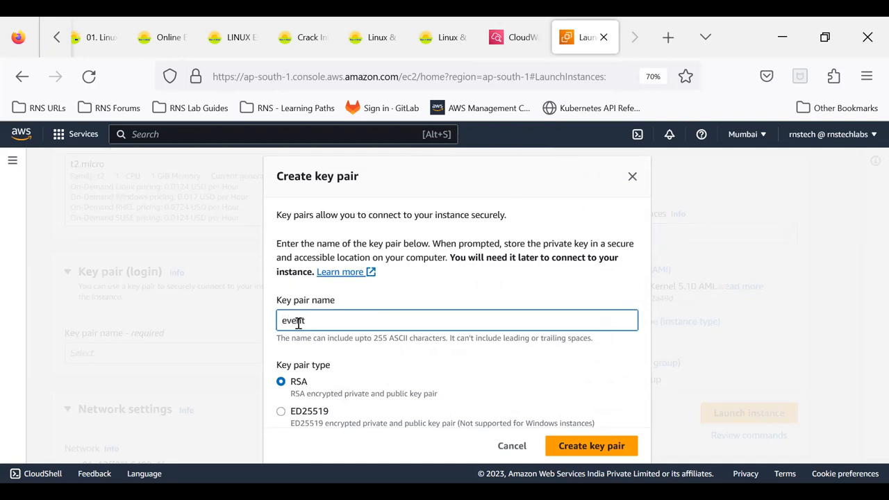
pyautogui.press('BackSpace')
pyautogui.press('BackSpace')
pyautogui.press('BackSpace')
pyautogui.press('BackSpace')
pyautogui.press('BackSpace')
pyautogui.write('cw_key')
pyautogui.click(592, 449)
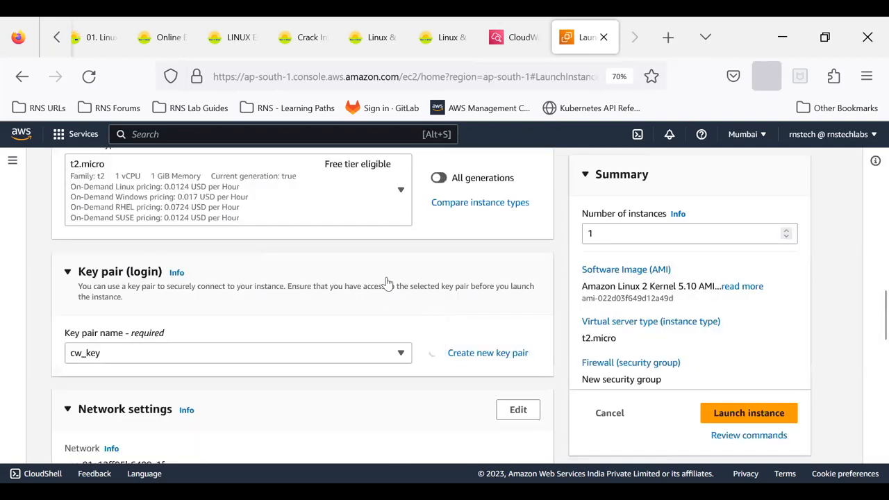
pyautogui.click(839, 238)
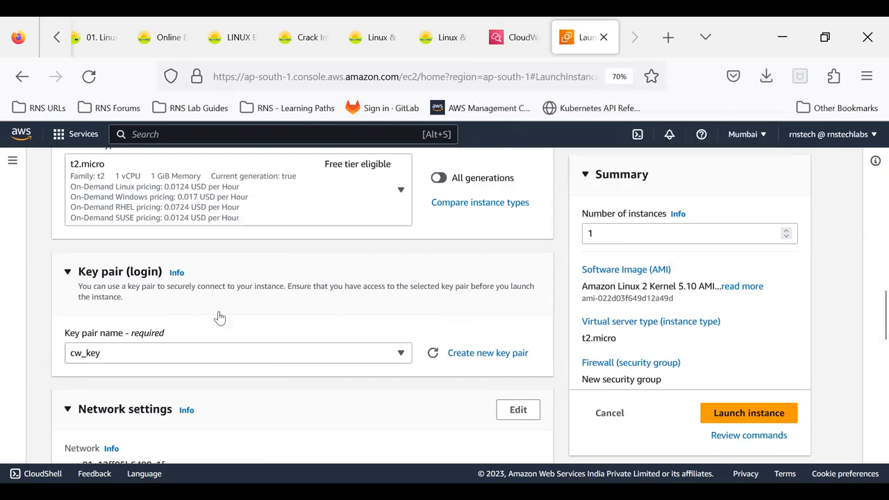
# - Assign the existing security group launch-wizard-2 to the instance in the firewall settings instead of creating a new one
pyautogui.scroll(-5, 219, 317)
pyautogui.scroll(-2, 219, 316)
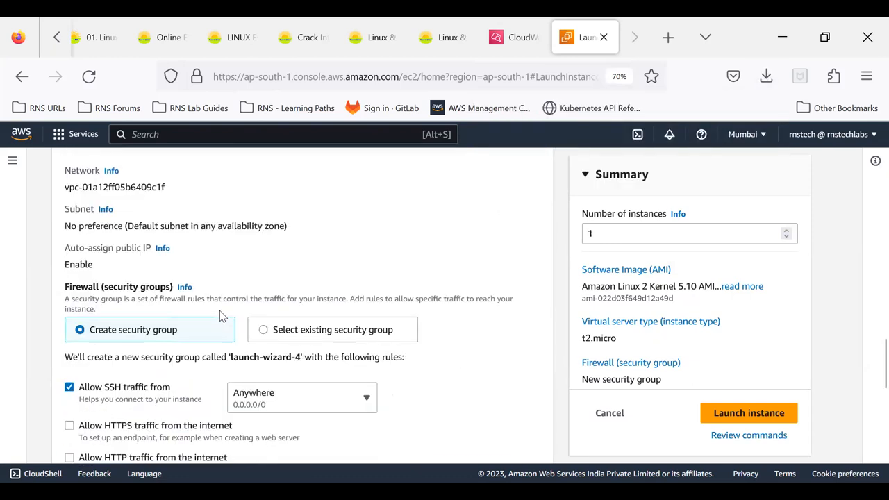
pyautogui.click(268, 331)
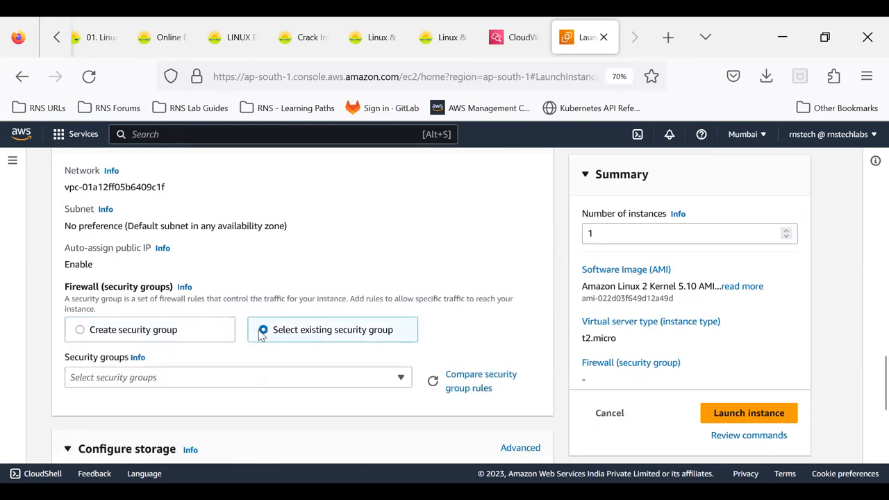
pyautogui.click(224, 386)
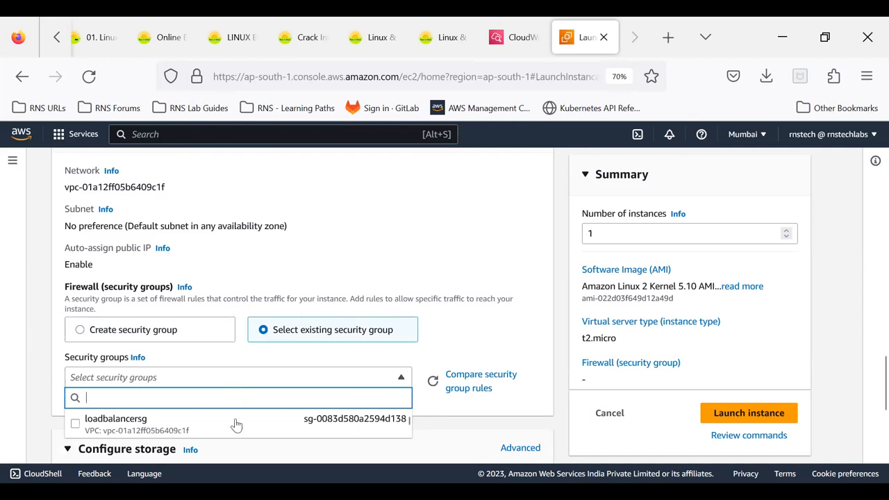
pyautogui.scroll(-1, 236, 426)
pyautogui.scroll(-3, 236, 425)
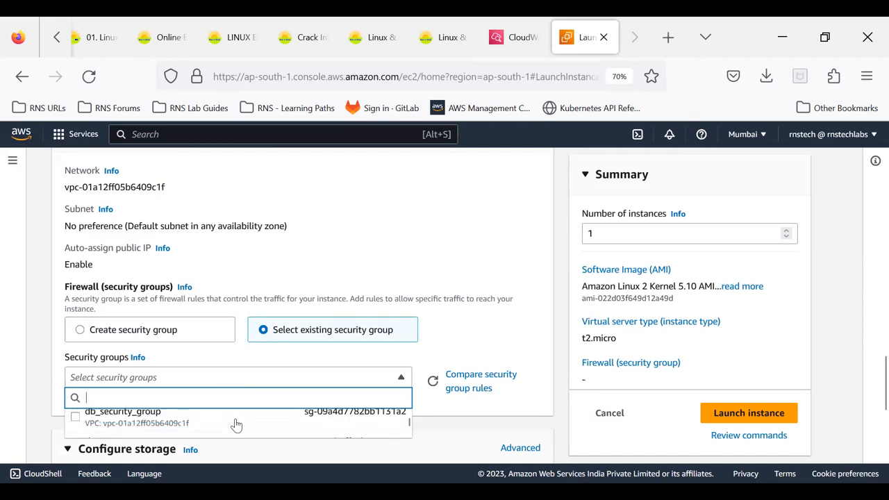
pyautogui.scroll(-2, 236, 425)
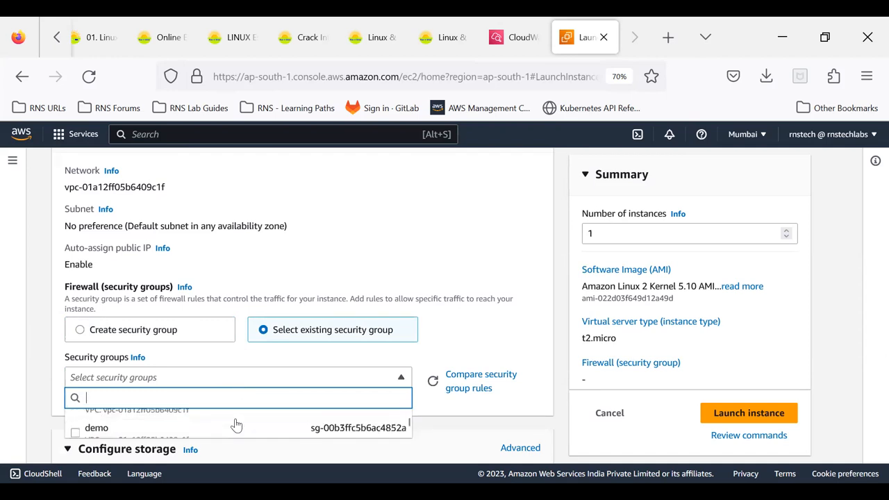
pyautogui.scroll(-1, 236, 425)
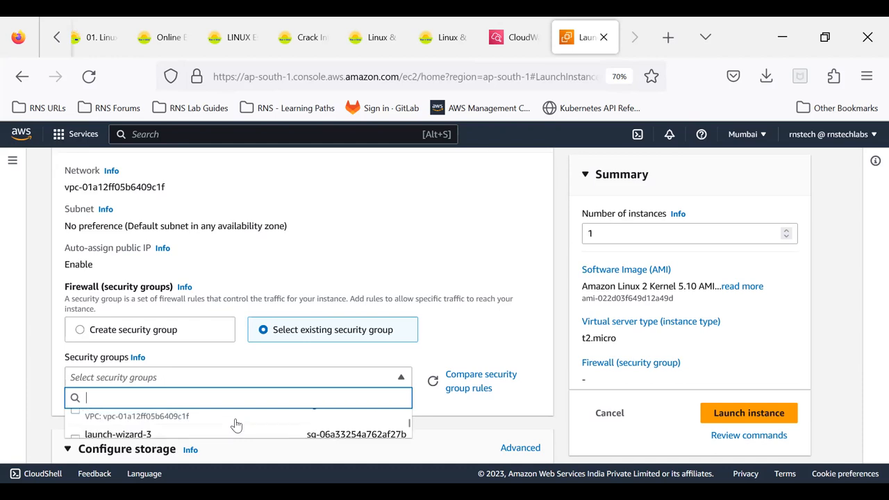
pyautogui.click(160, 422)
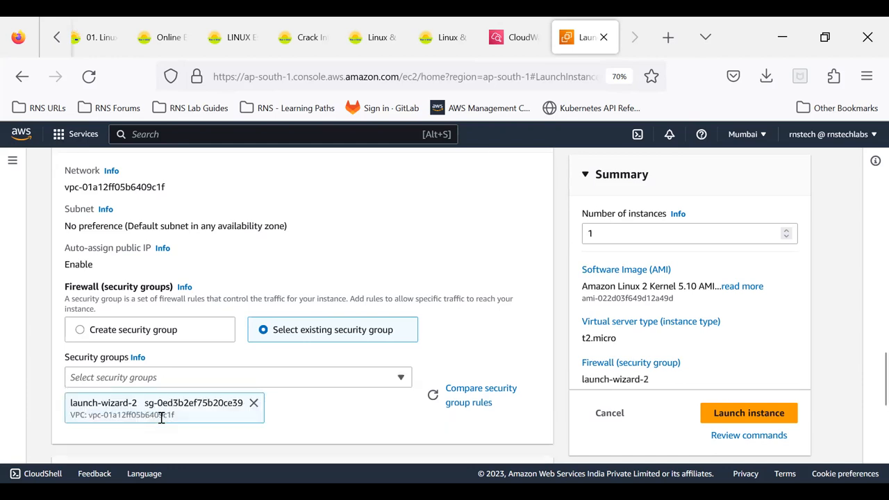
# - Launch the test_event instance and open the list of all instances
pyautogui.scroll(-5, 547, 322)
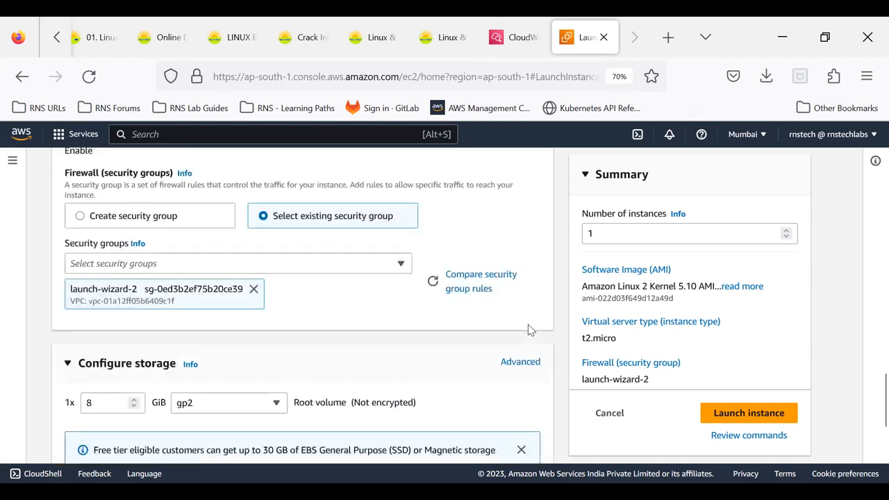
pyautogui.click(739, 413)
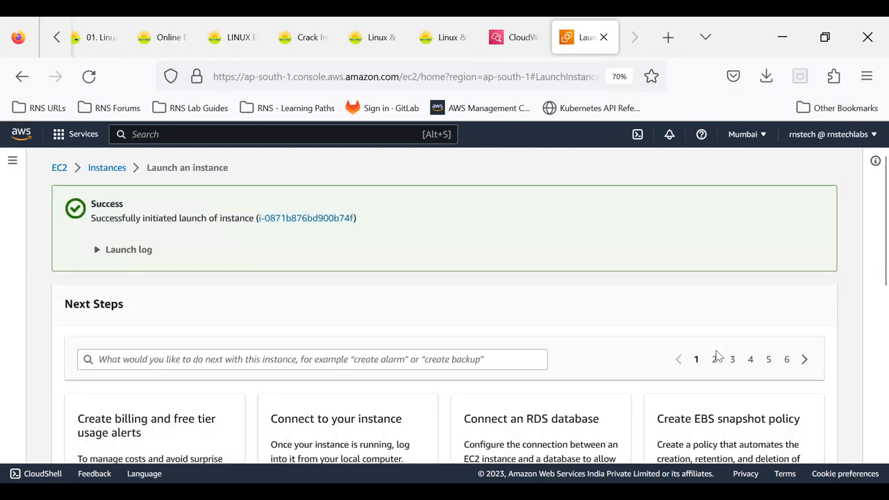
pyautogui.scroll(-7, 719, 357)
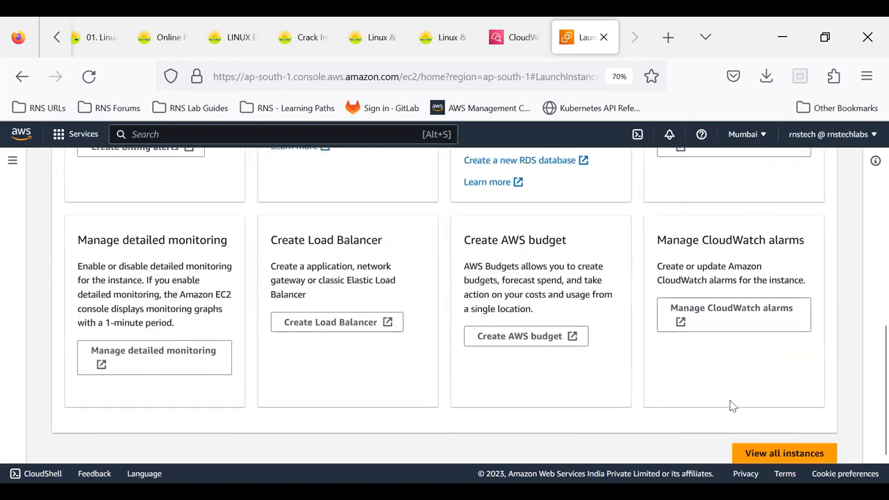
pyautogui.click(756, 455)
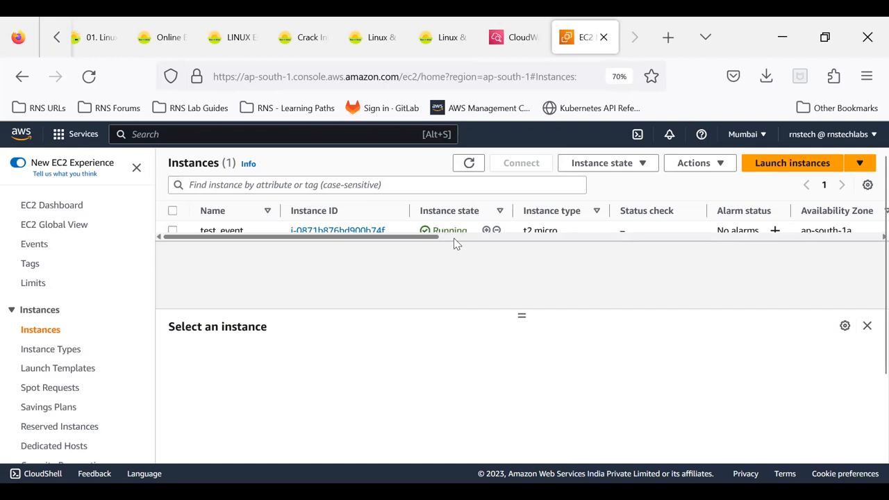
# - Go to the Elastic Block Store volumes and open the details of the 8 GiB gp2 volume
pyautogui.scroll(-5, 123, 262)
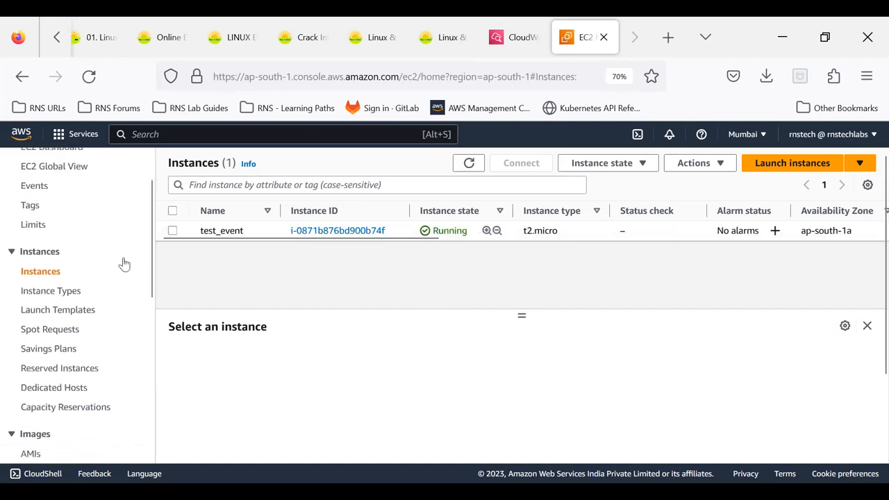
pyautogui.click(38, 403)
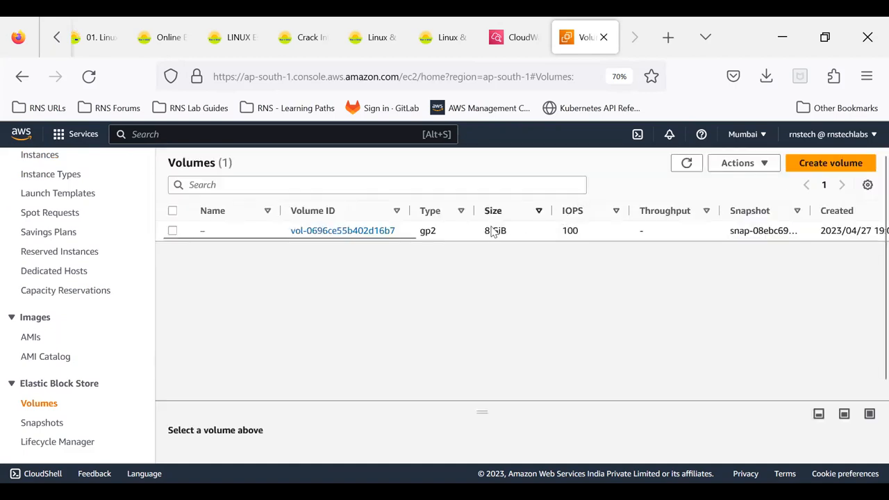
pyautogui.click(437, 236)
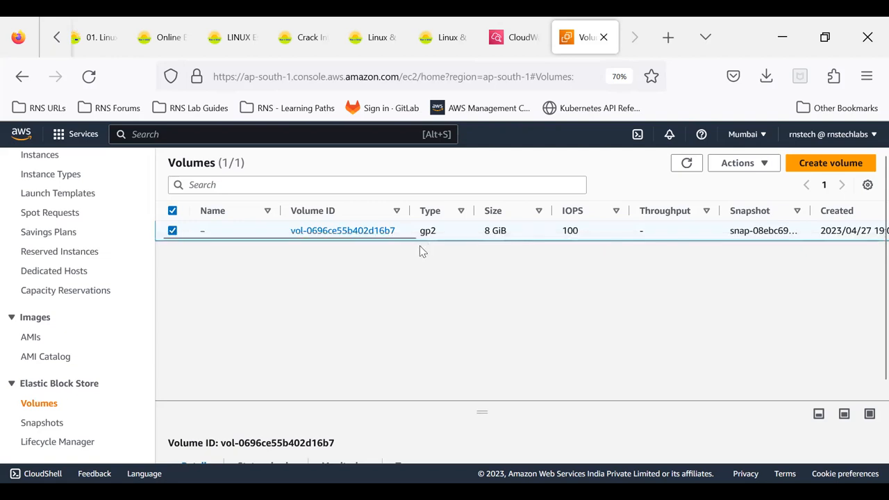
pyautogui.click(334, 232)
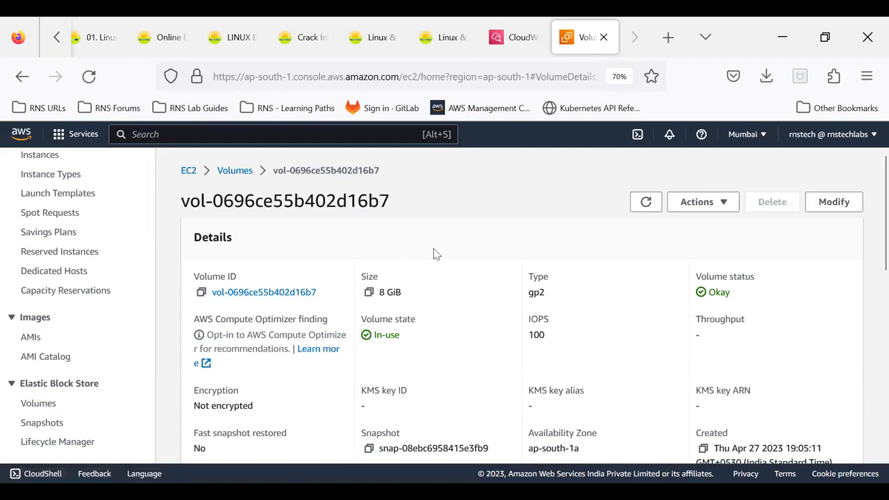
# - Examine the volume's details, including its state, attached instance, encryption and snapshot, and its status checks
pyautogui.scroll(-1, 434, 254)
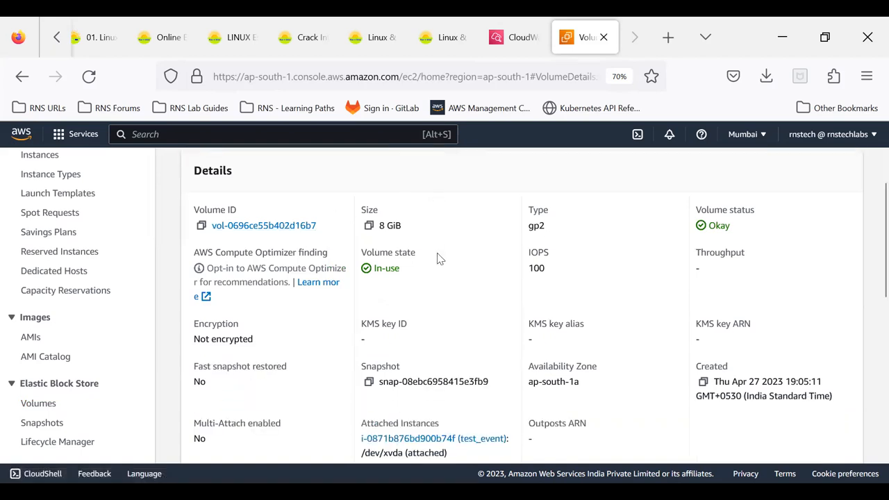
pyautogui.scroll(-1, 439, 258)
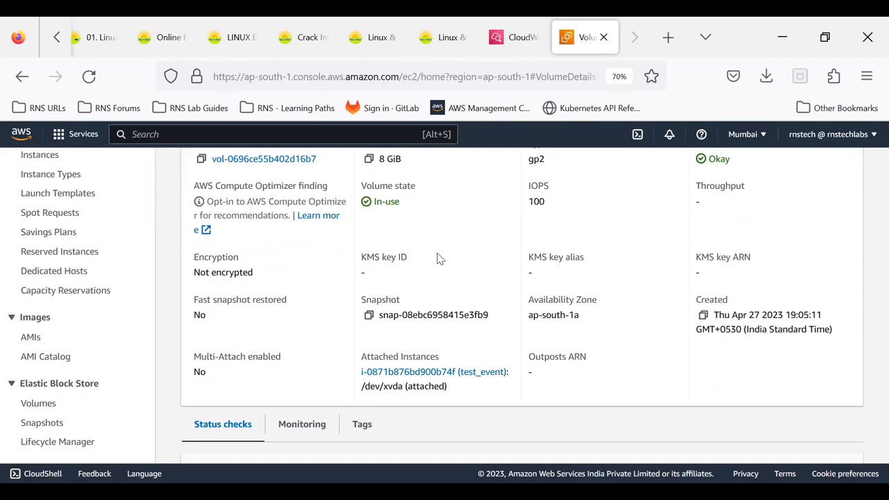
pyautogui.scroll(1, 439, 258)
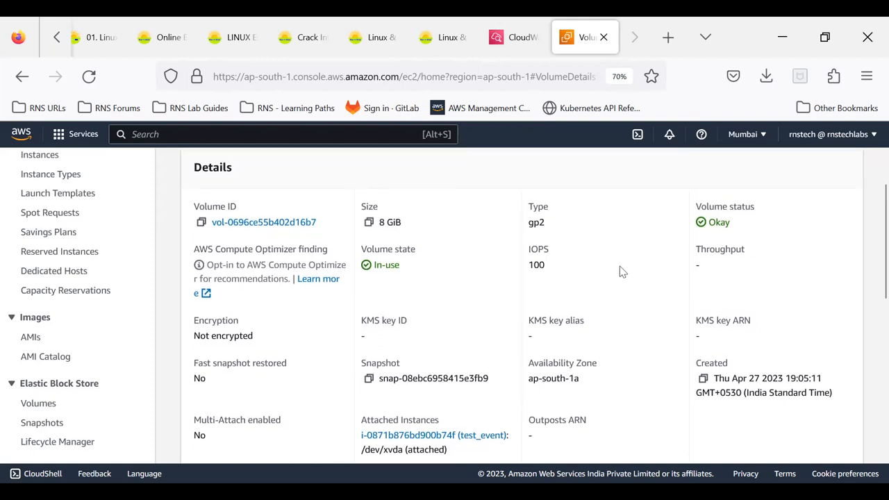
pyautogui.scroll(-3, 621, 270)
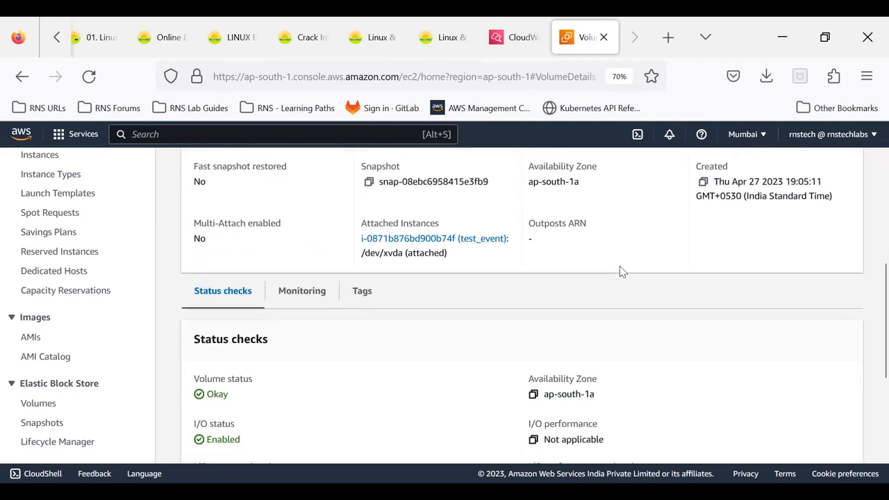
pyautogui.scroll(-1, 621, 270)
pyautogui.scroll(-2, 621, 270)
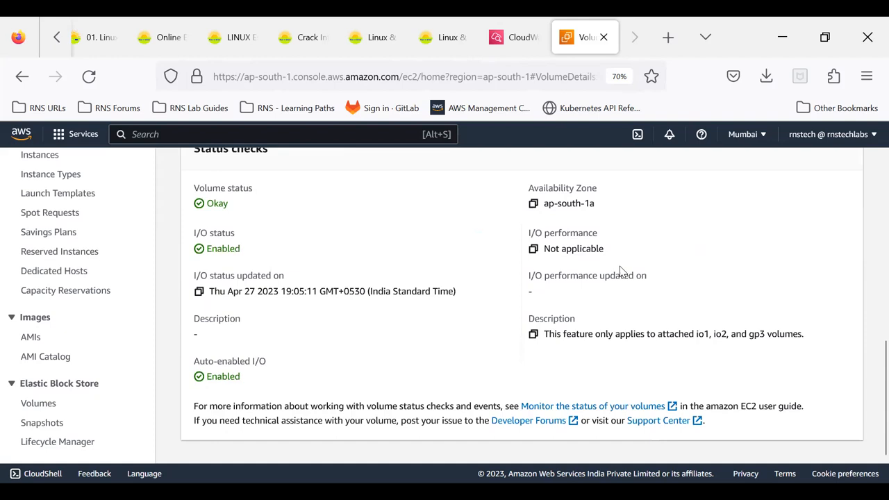
pyautogui.scroll(2, 621, 270)
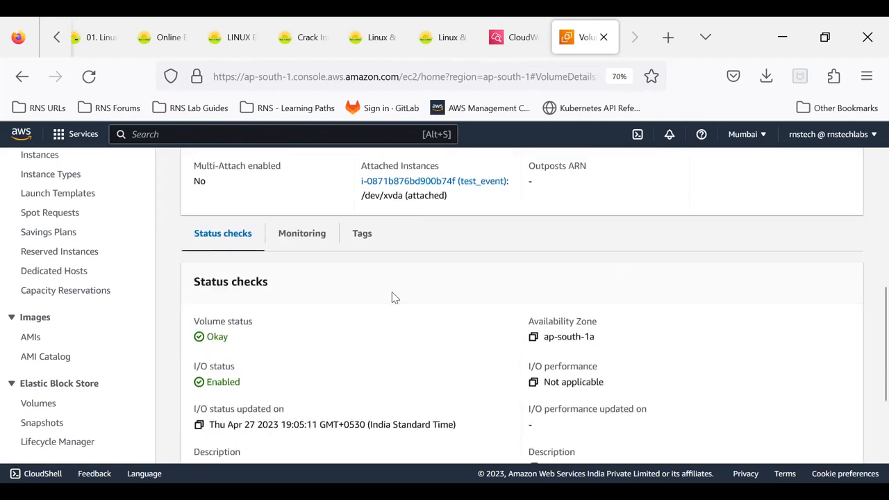
pyautogui.scroll(3, 392, 297)
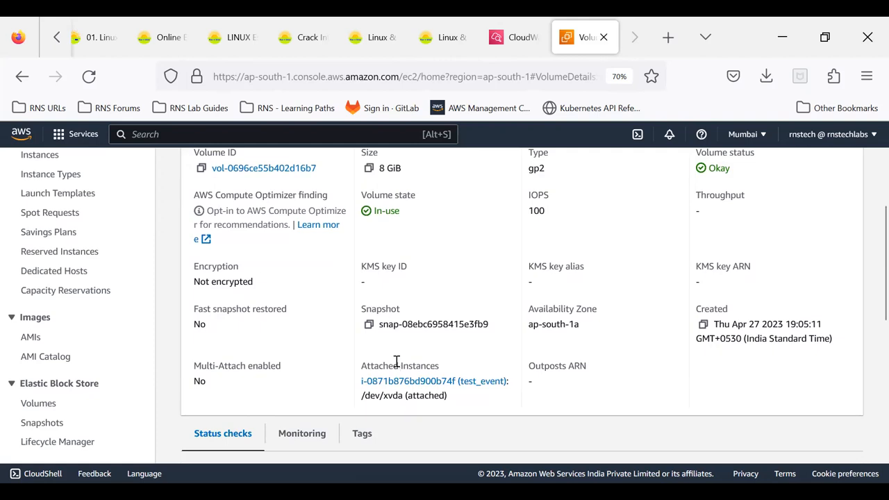
pyautogui.scroll(2, 438, 327)
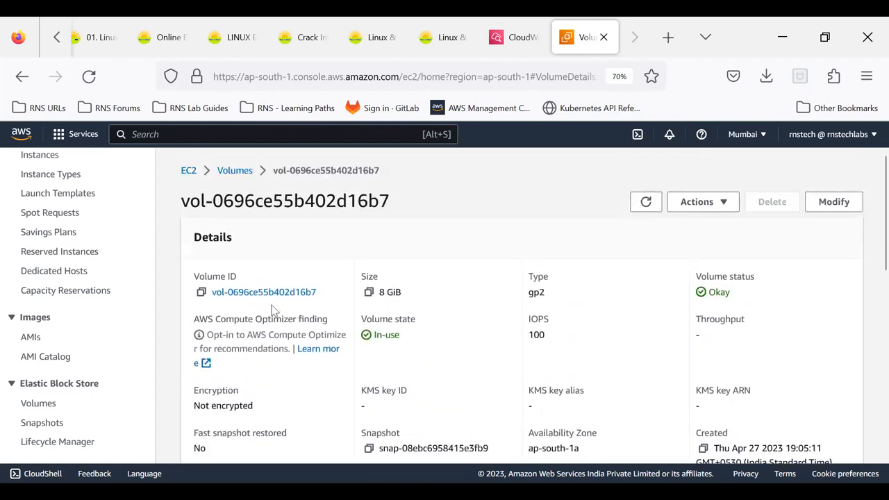
pyautogui.scroll(-1, 580, 322)
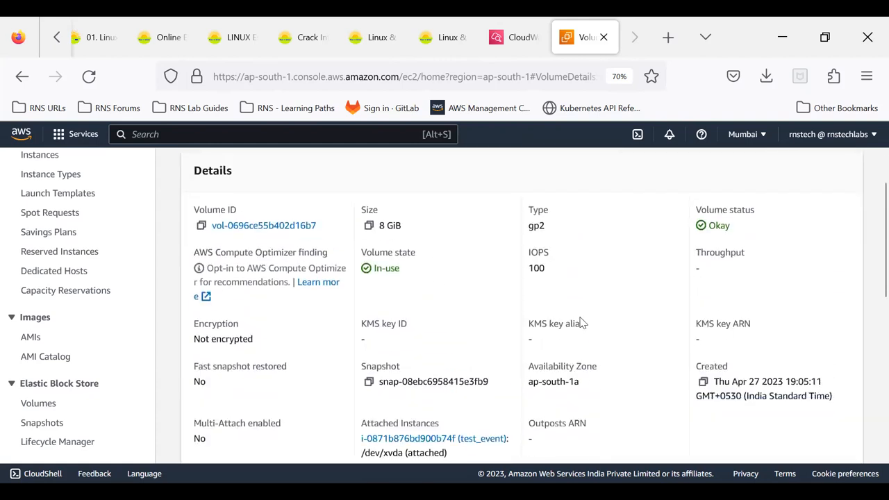
pyautogui.scroll(-1, 581, 322)
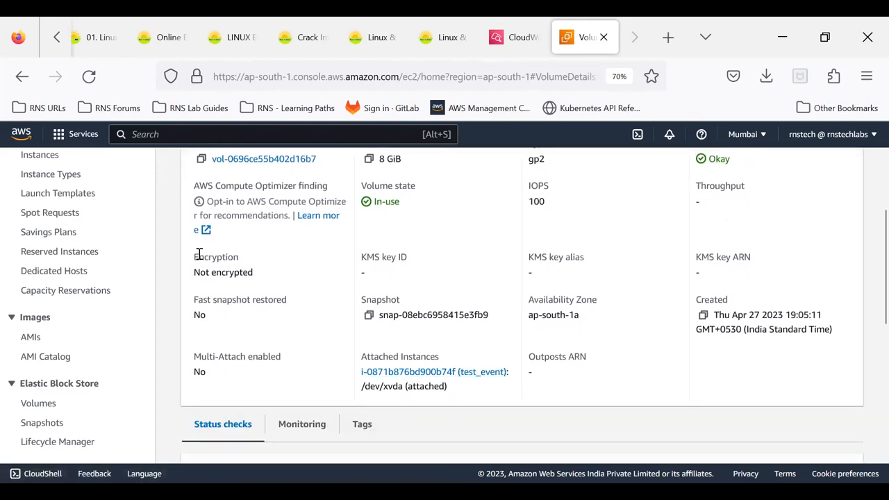
pyautogui.scroll(1, 200, 255)
pyautogui.scroll(1, 200, 254)
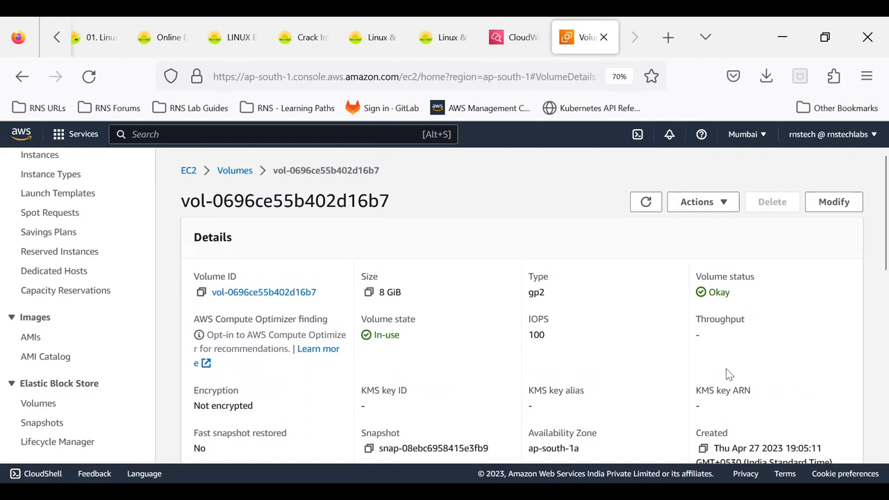
# - Reload the volume's page and review its details and status checks again
pyautogui.click(89, 77)
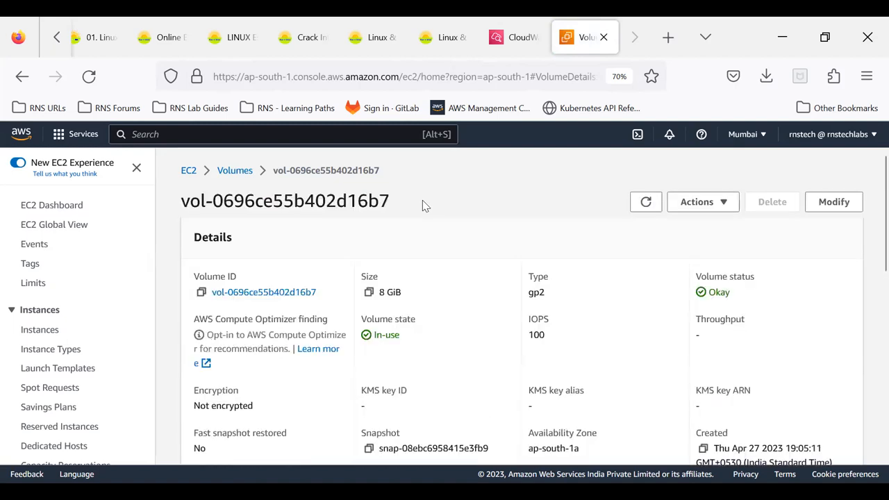
pyautogui.scroll(-3, 423, 202)
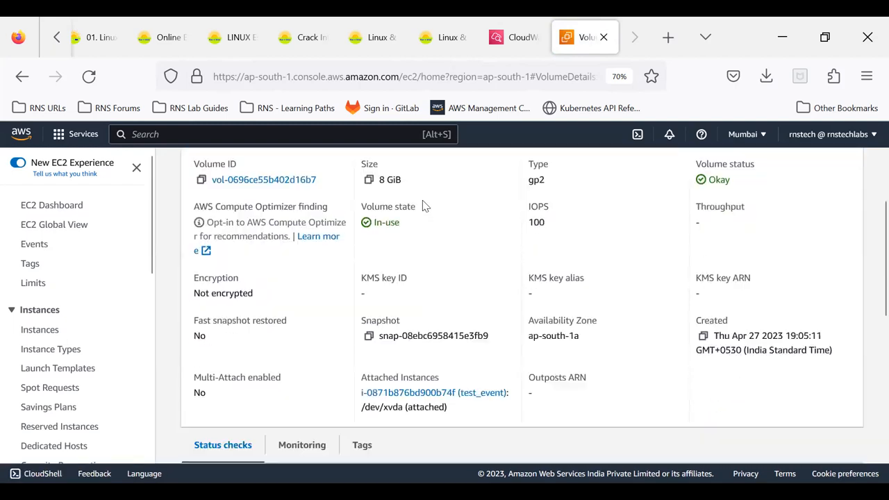
pyautogui.scroll(-3, 424, 203)
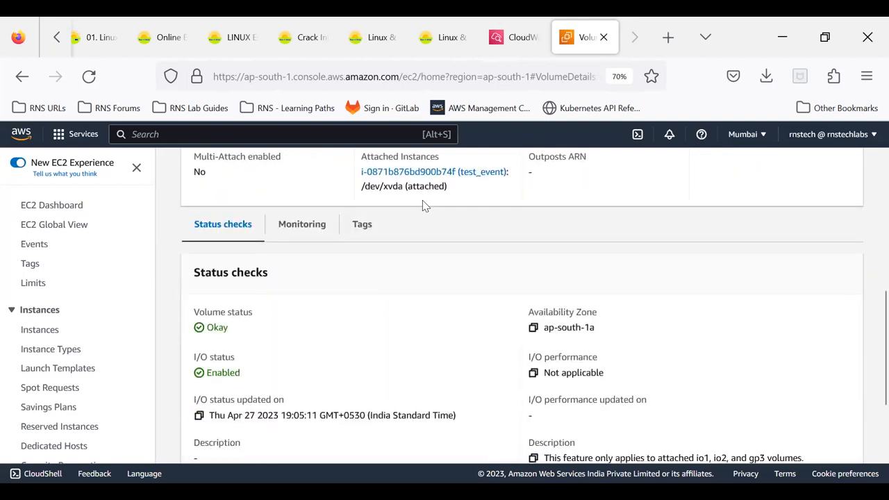
pyautogui.scroll(-3, 424, 206)
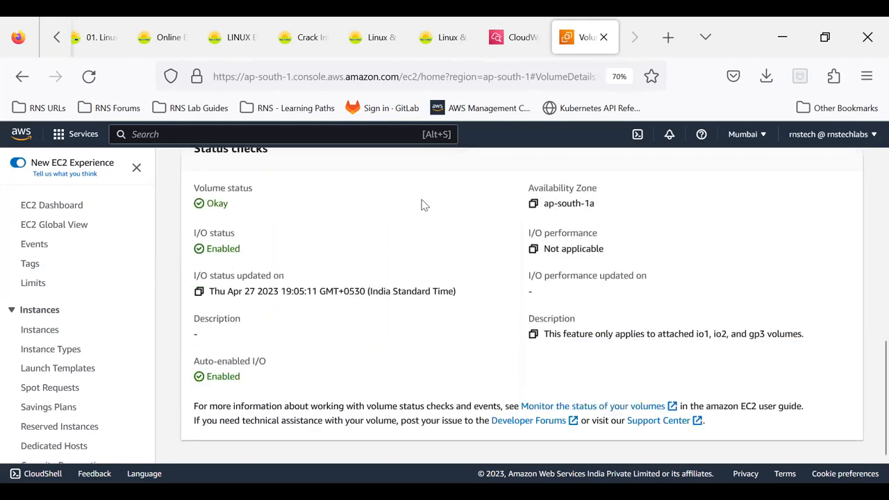
pyautogui.scroll(1, 424, 205)
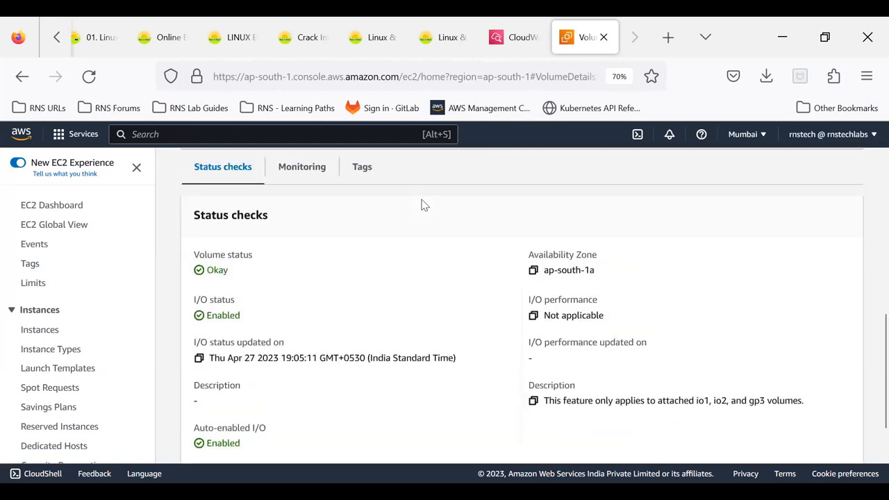
pyautogui.scroll(5, 424, 205)
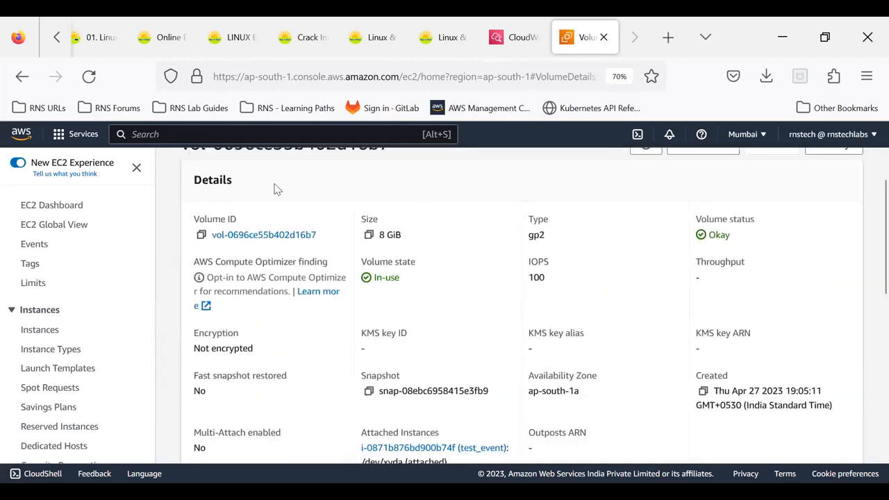
# - Open the volume's details in a separate browser tab and check its attached instance and status checks
pyautogui.click(228, 235)
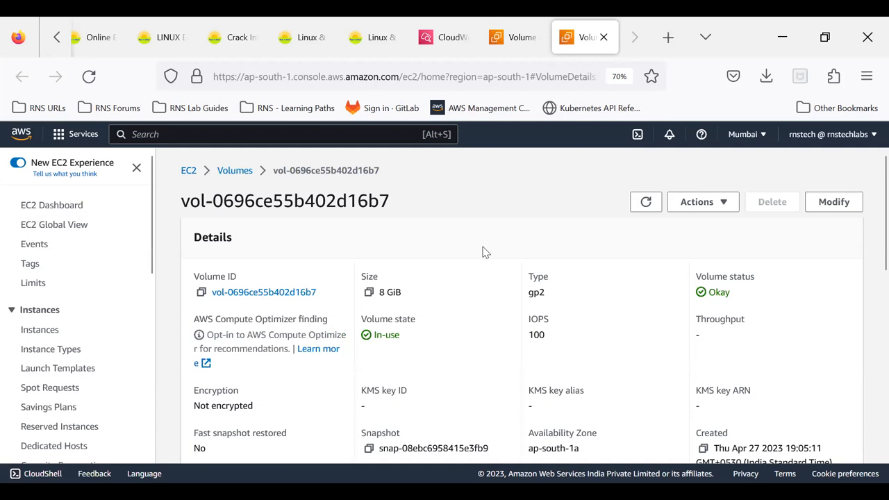
pyautogui.scroll(-3, 563, 293)
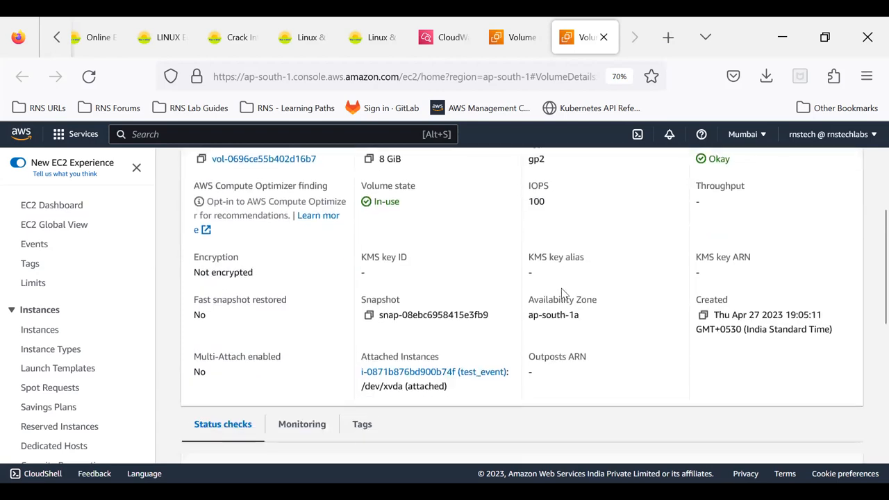
pyautogui.scroll(-5, 563, 294)
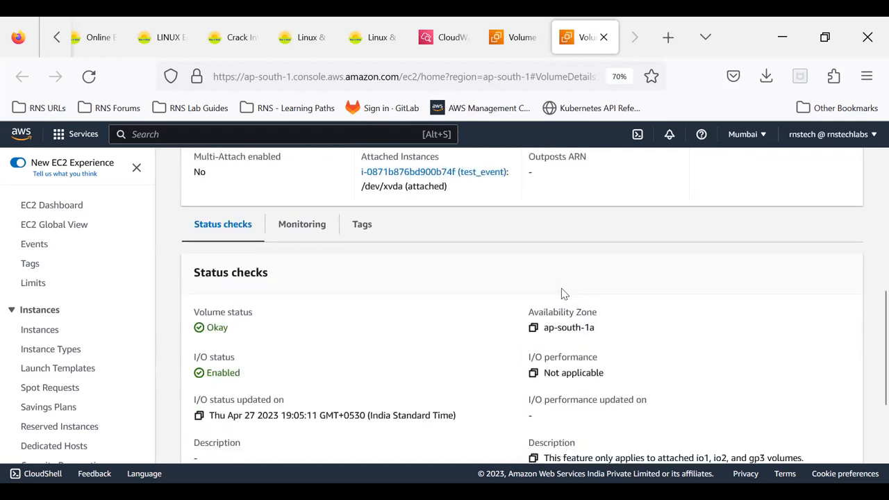
# - Examine the volume's status checks, encryption, snapshot and attached instance, and return to the start of its details
pyautogui.scroll(-3, 564, 293)
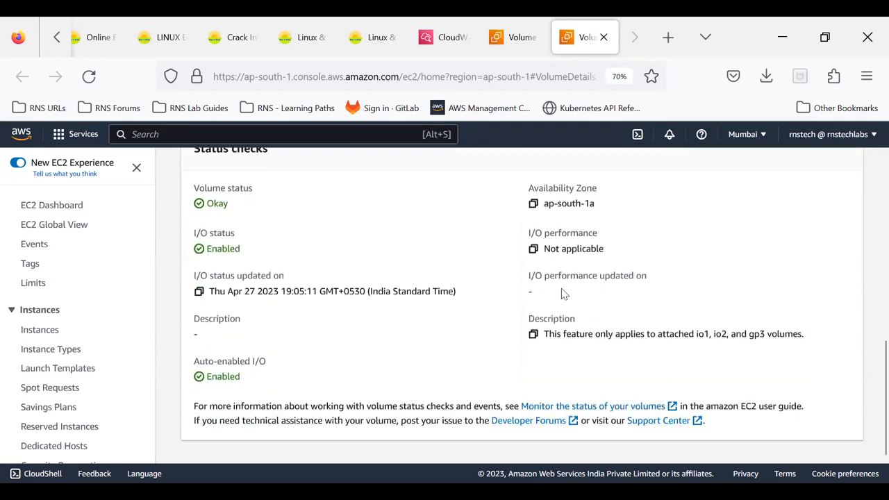
pyautogui.scroll(6, 563, 293)
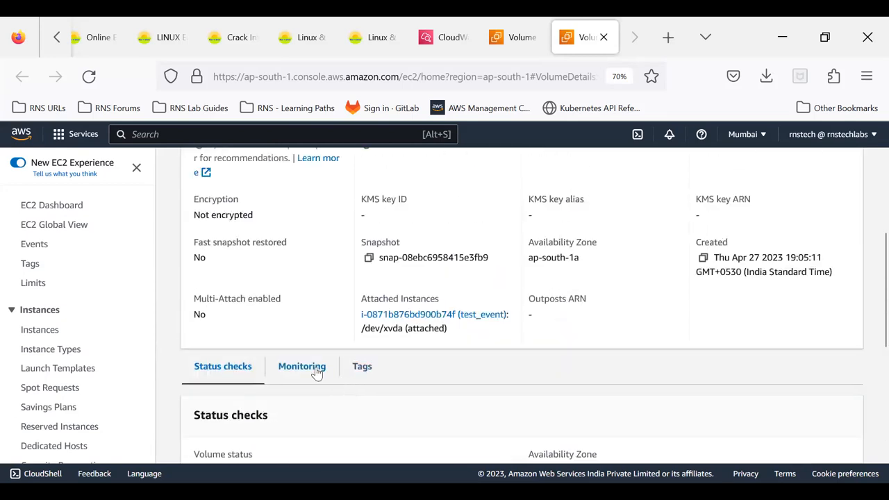
pyautogui.moveTo(541, 301); pyautogui.dragTo(565, 313)
pyautogui.click(565, 313)
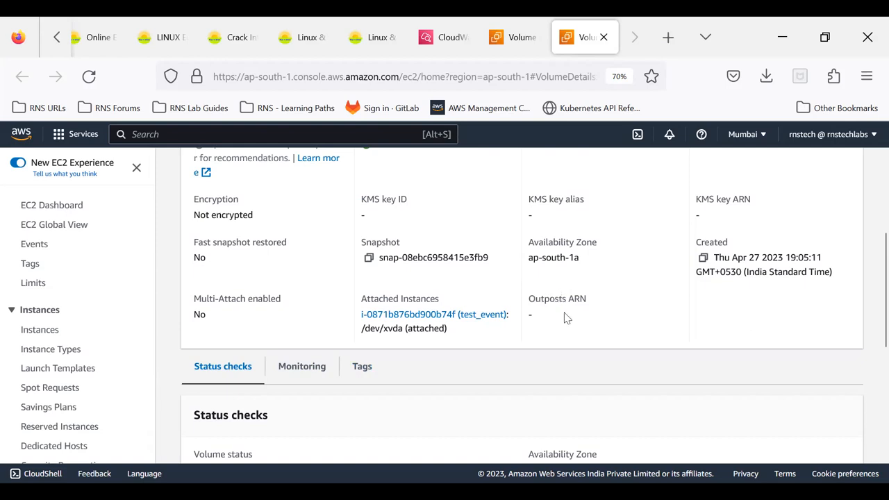
pyautogui.scroll(2, 566, 313)
pyautogui.scroll(4, 566, 314)
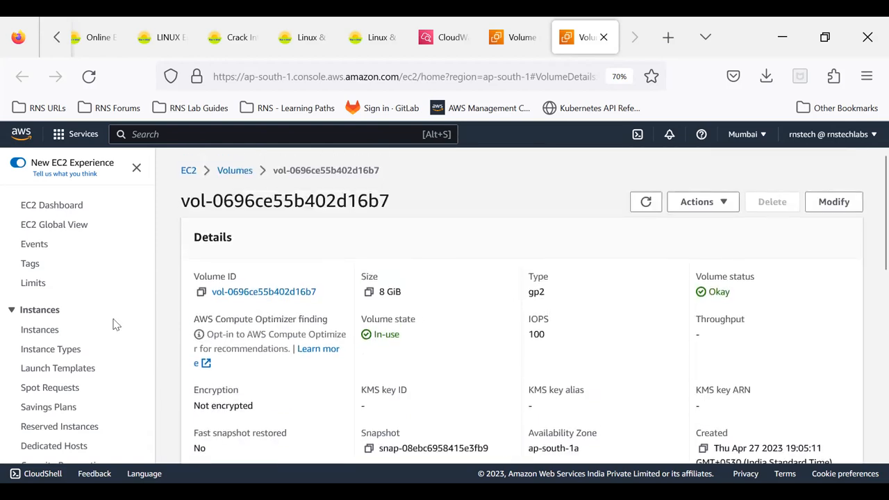
# - Return to the Elastic Block Store volumes list, refresh it and review all the columns of the 8 GiB volume
pyautogui.scroll(-5, 85, 303)
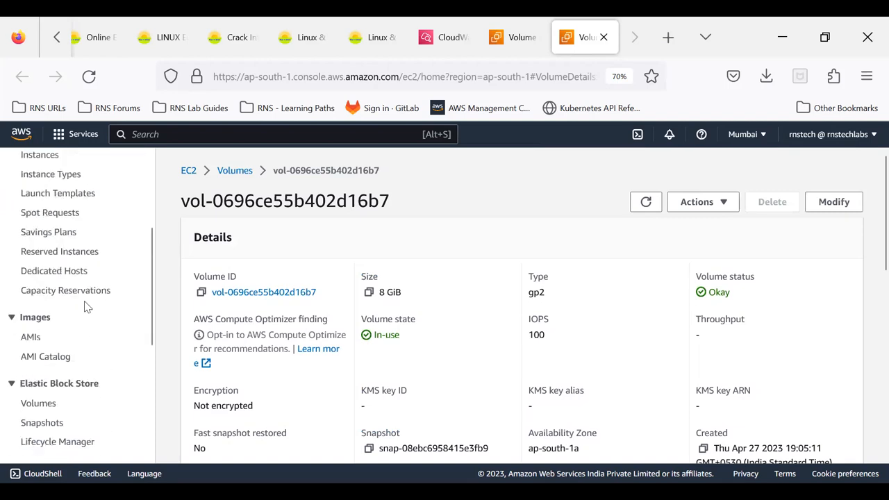
pyautogui.click(38, 403)
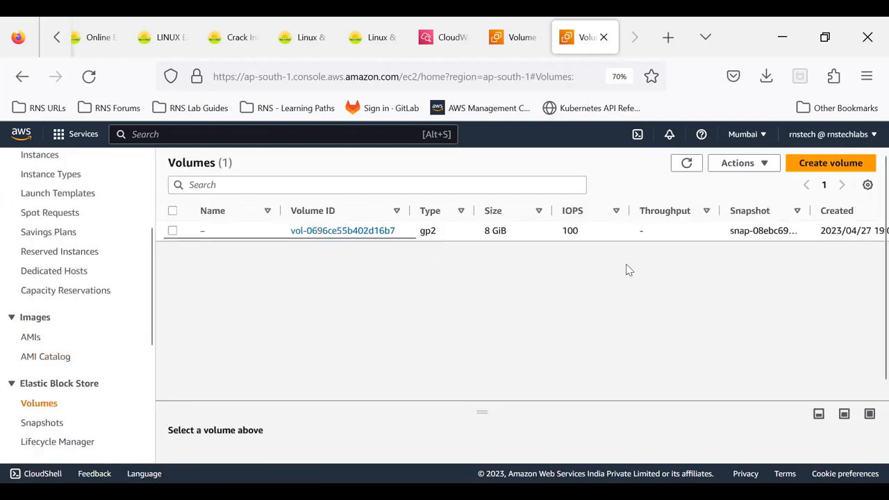
pyautogui.click(686, 163)
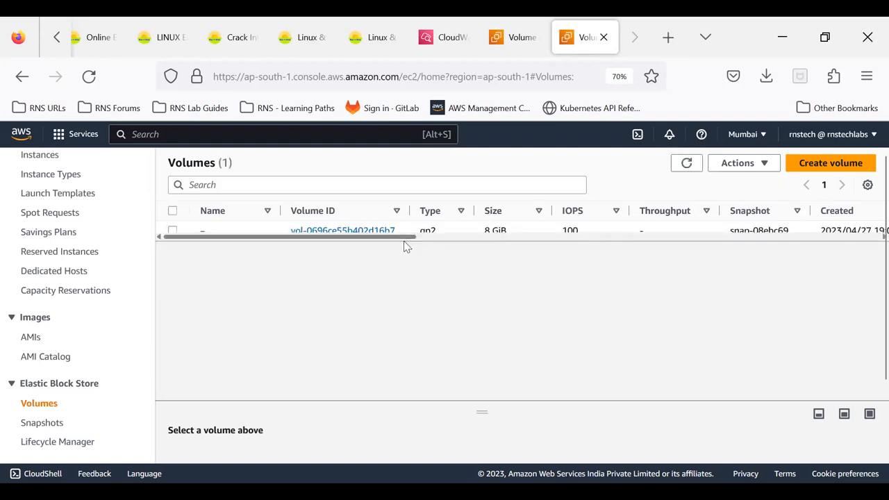
pyautogui.moveTo(403, 240); pyautogui.dragTo(561, 258)
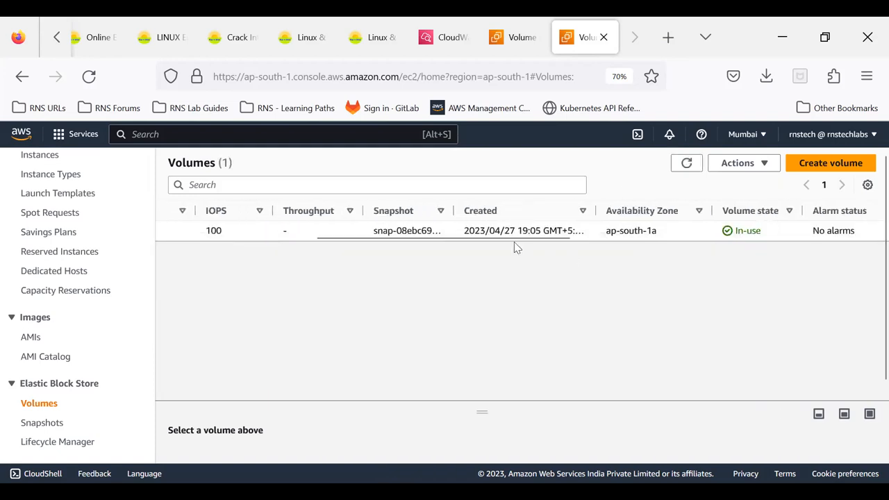
pyautogui.moveTo(520, 239); pyautogui.dragTo(301, 258)
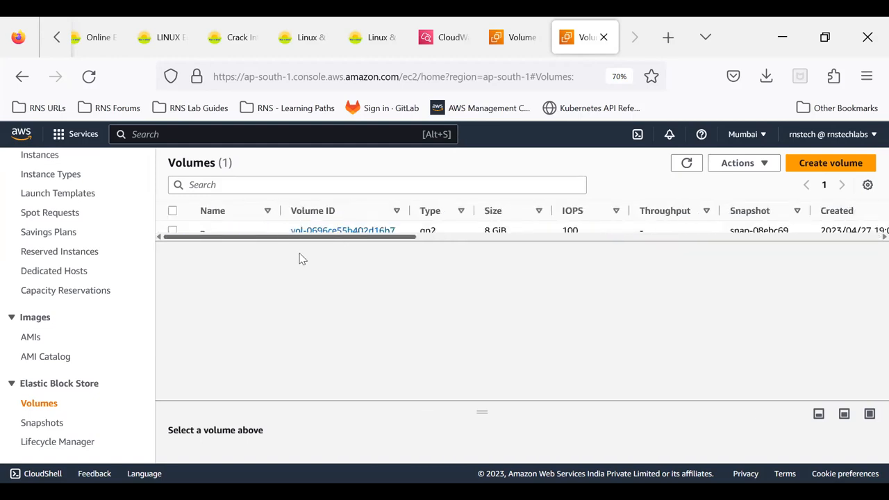
pyautogui.moveTo(347, 241)
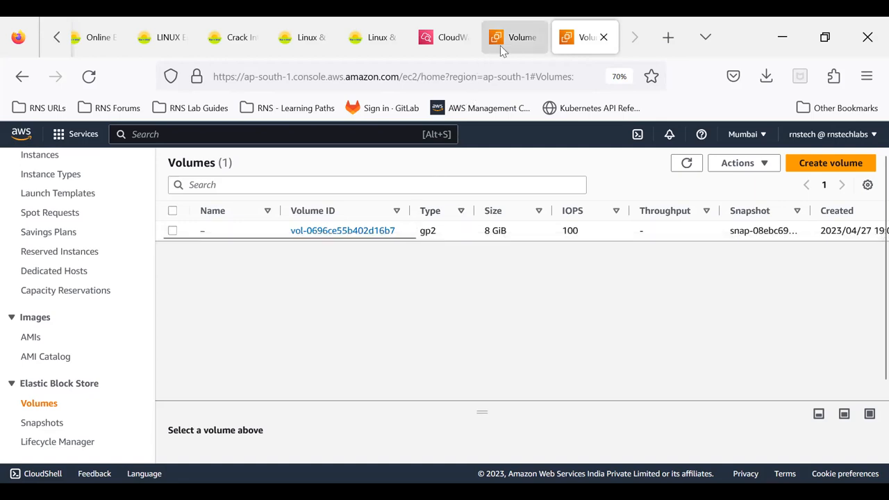
# - Switch from the CloudWatch rule to the EC2 volume page and go to the list of instances
pyautogui.click(467, 42)
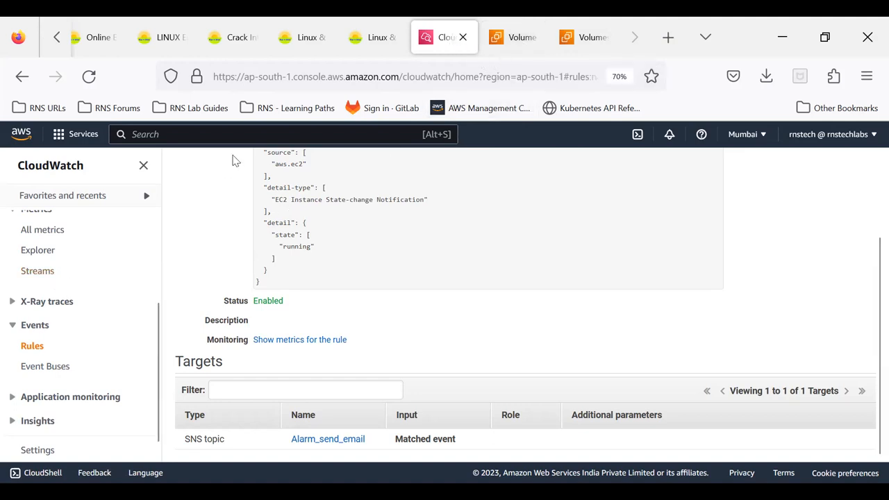
pyautogui.click(520, 42)
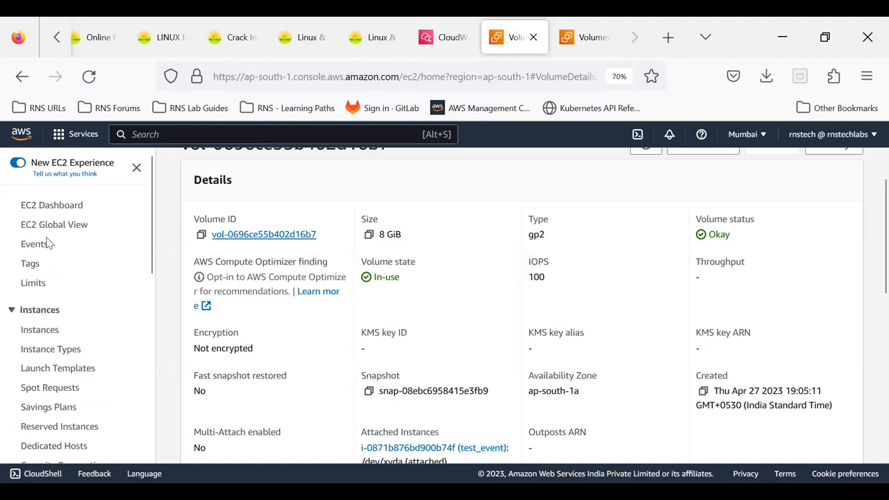
pyautogui.click(33, 332)
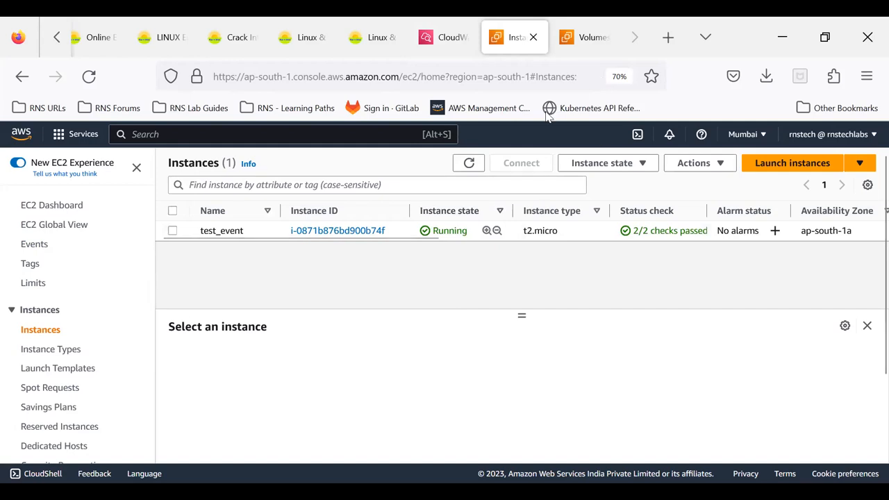
# - Reload the CloudWatch rule's page and open its target SNS topic Alarm_send_email
pyautogui.click(448, 42)
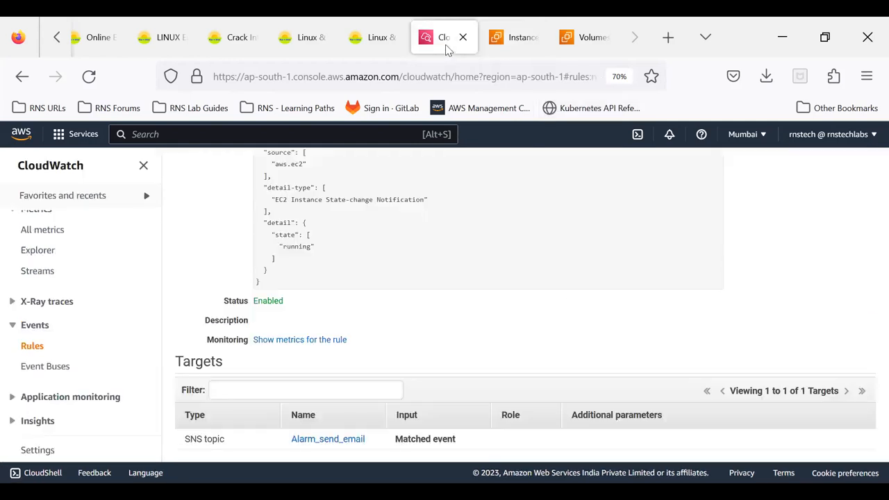
pyautogui.click(89, 76)
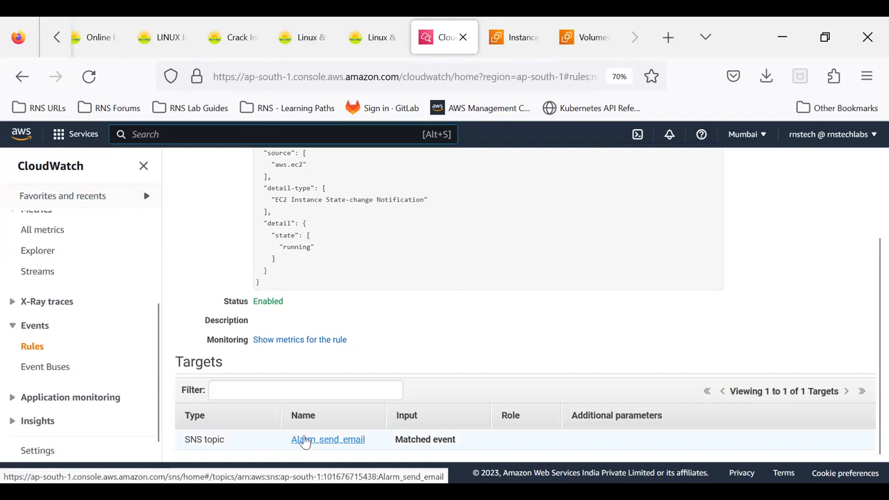
pyautogui.click(347, 447)
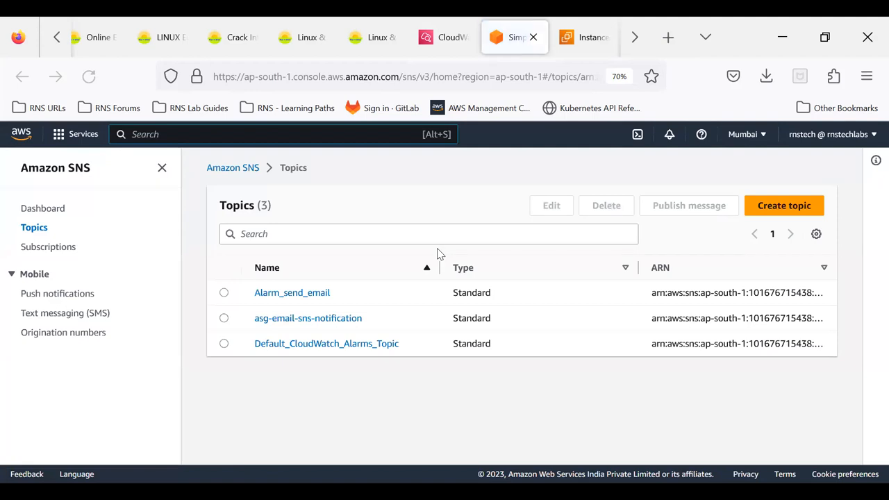
pyautogui.click(298, 297)
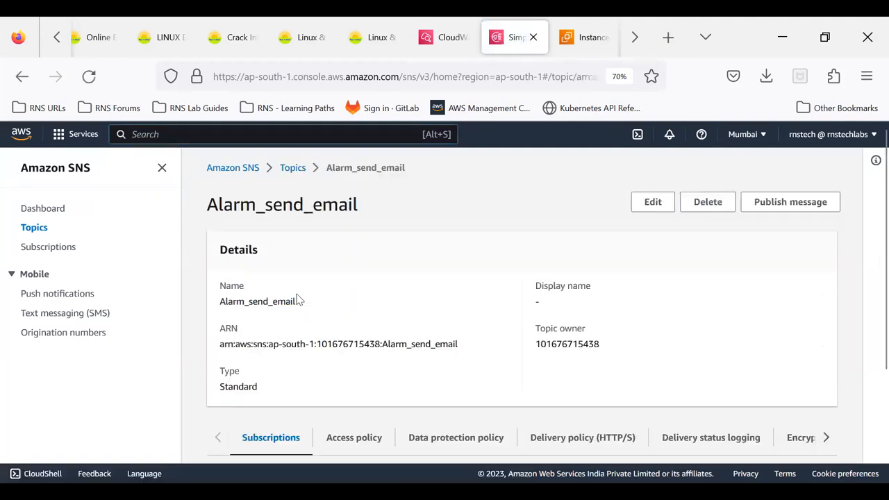
# - Open the topic's email subscription and review its details and filter policy
pyautogui.scroll(-4, 297, 300)
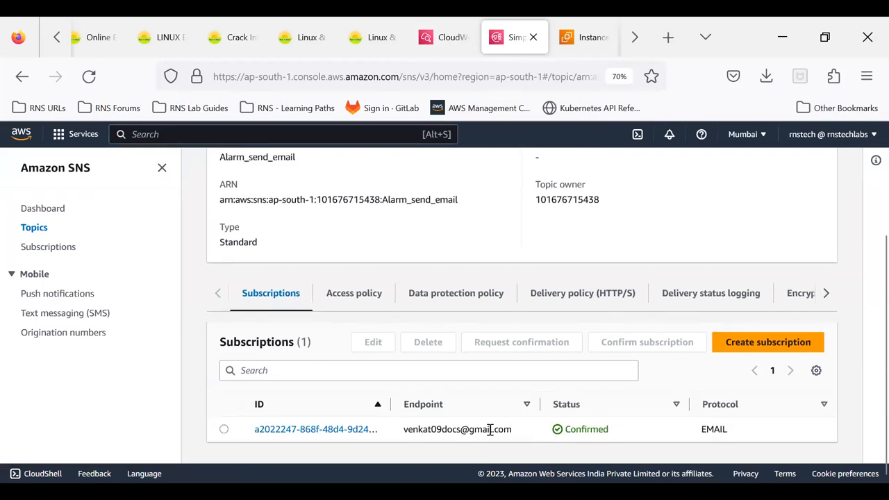
pyautogui.click(334, 431)
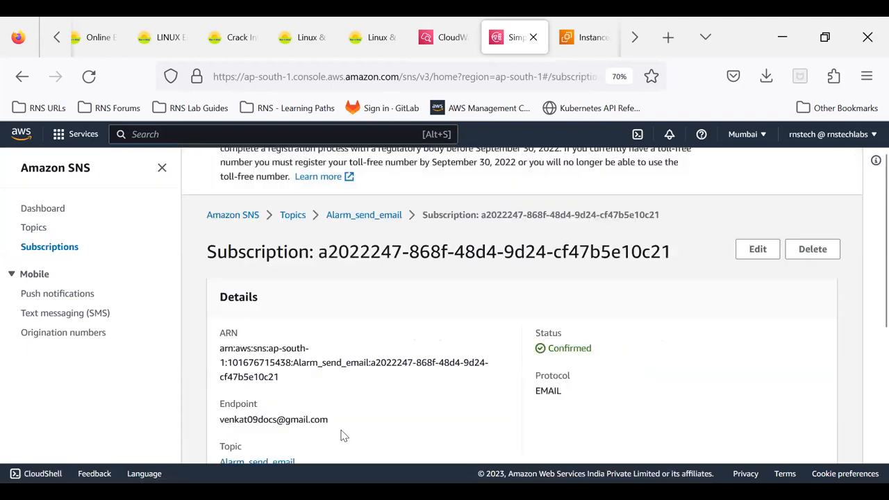
pyautogui.scroll(-8, 393, 417)
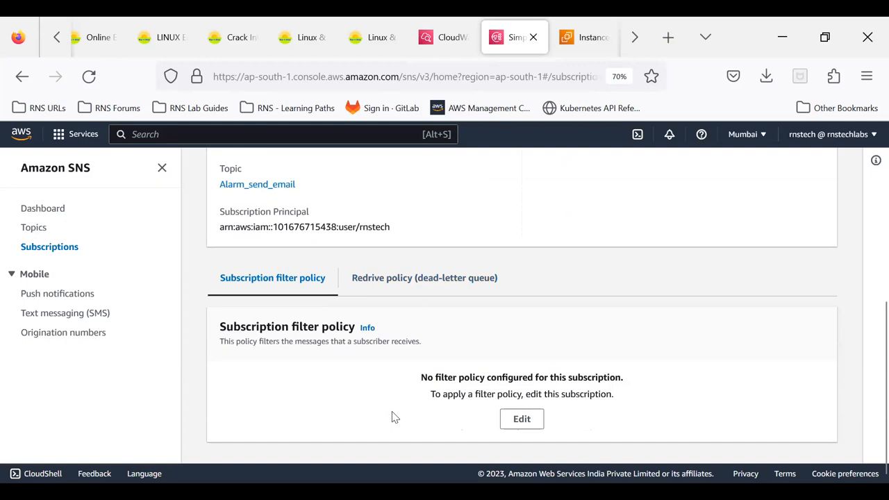
# - Go to the SNS subscriptions list, reopen the Alarm_send_email topic from it and view its delivery status logging
pyautogui.click(32, 250)
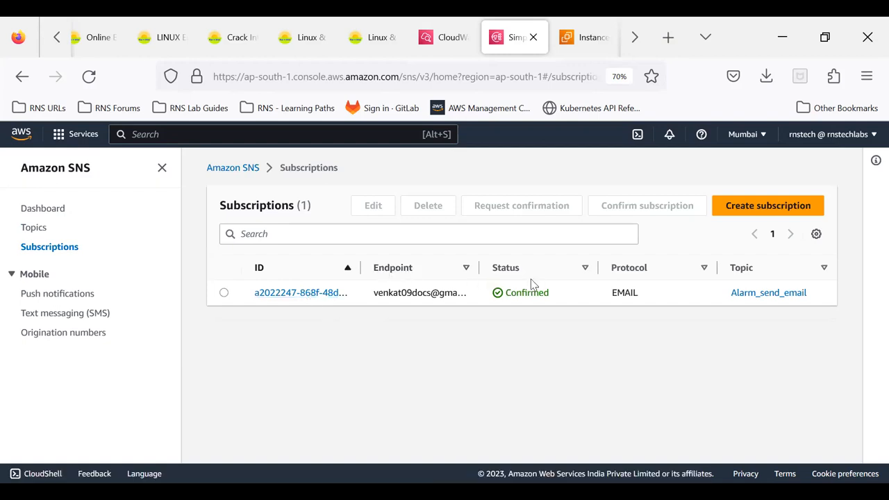
pyautogui.click(757, 299)
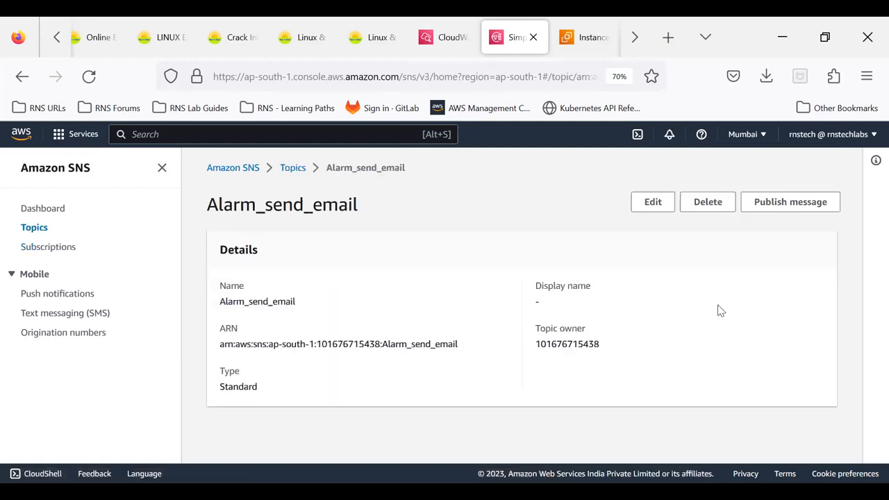
pyautogui.scroll(-3, 541, 319)
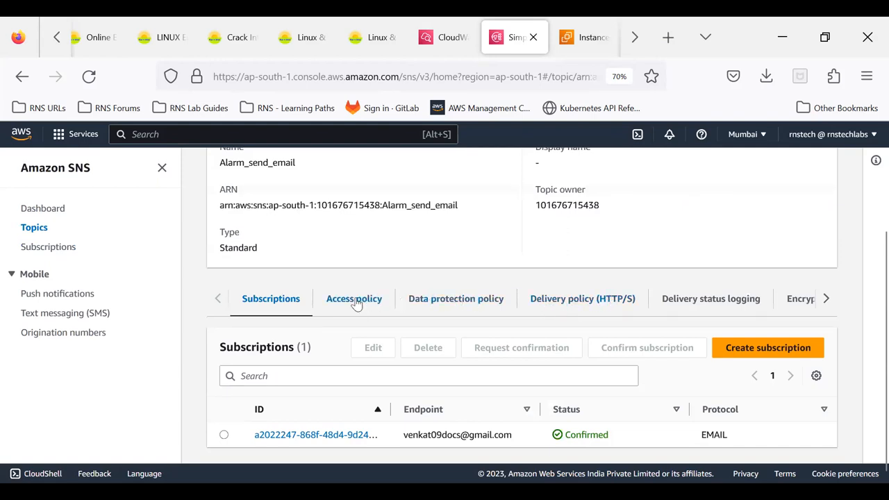
pyautogui.click(826, 299)
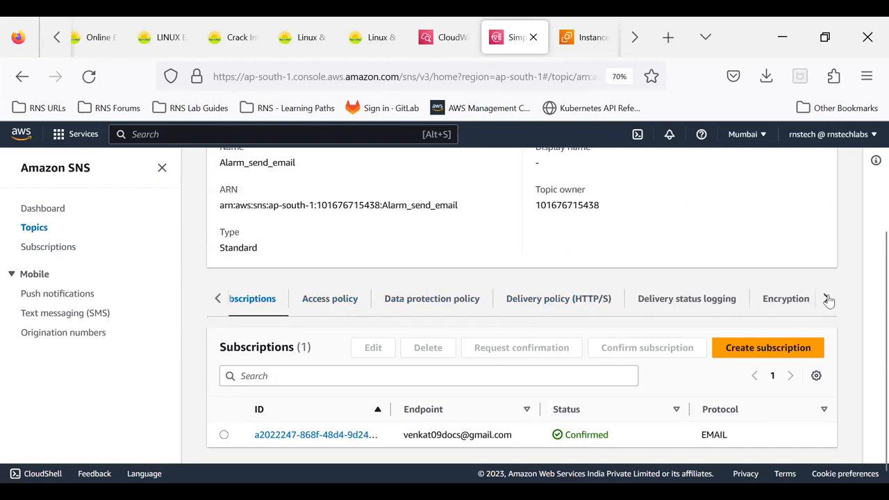
pyautogui.click(556, 299)
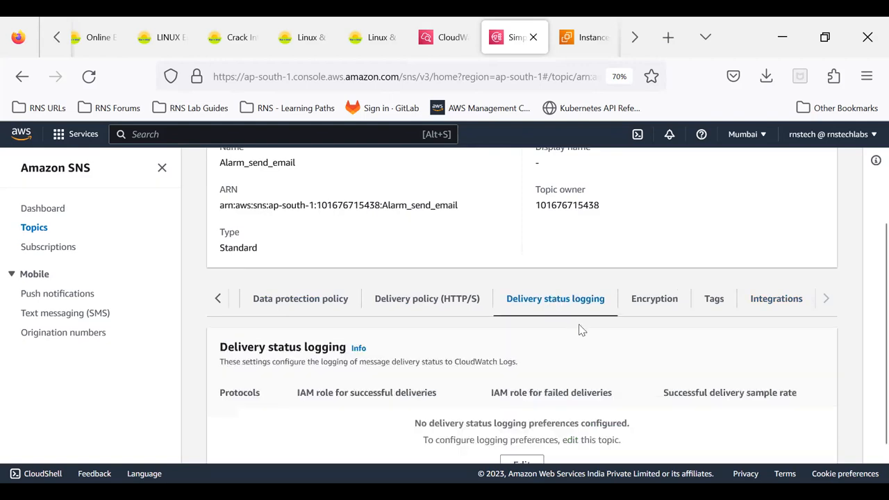
pyautogui.scroll(-2, 582, 330)
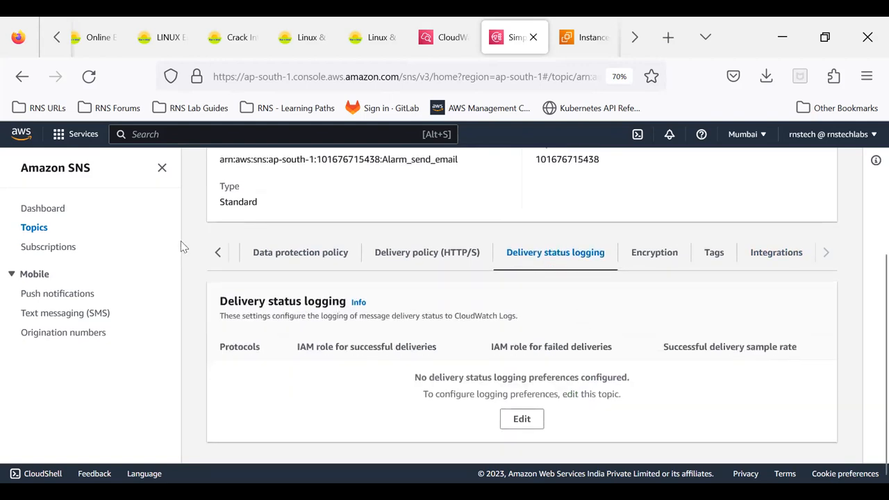
# - Reload the Alarm_send_email topic and check its delivery status logging and subscriptions again
pyautogui.click(89, 77)
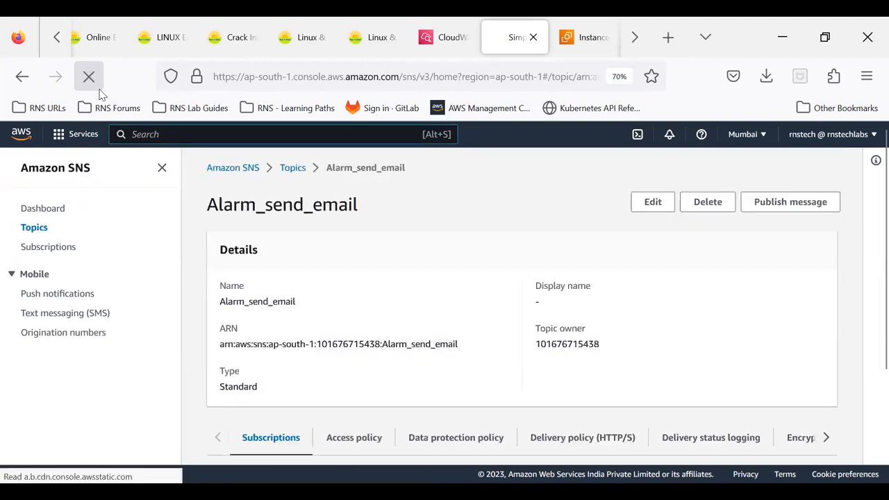
pyautogui.scroll(-3, 405, 270)
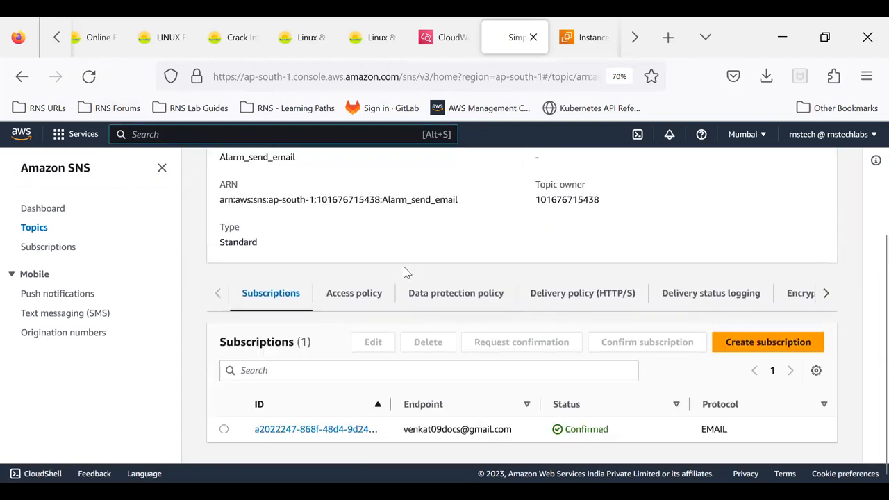
pyautogui.click(701, 306)
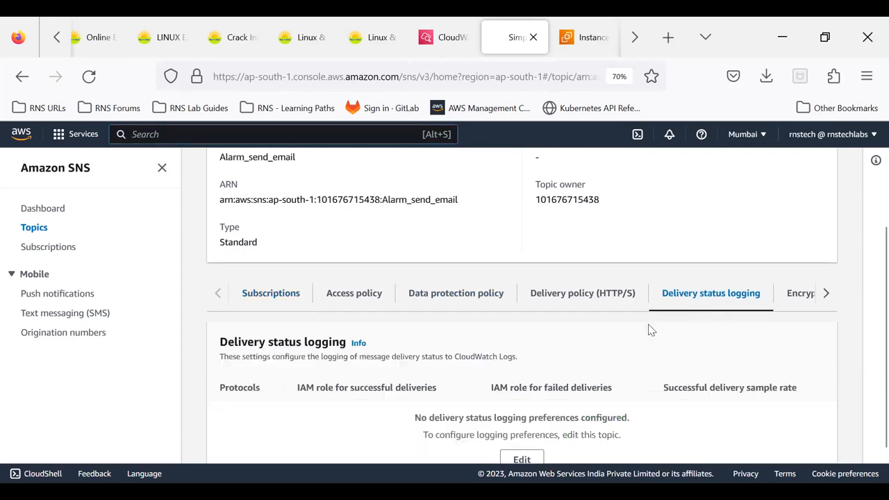
pyautogui.scroll(-1, 646, 334)
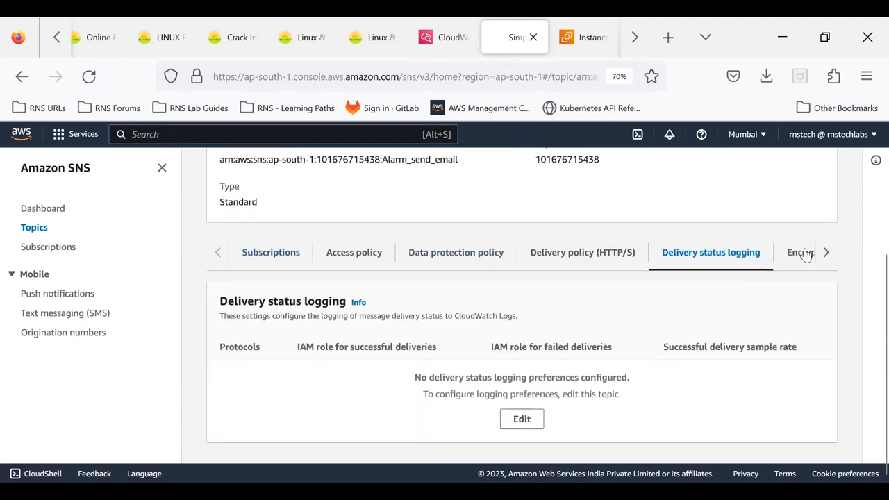
pyautogui.click(827, 254)
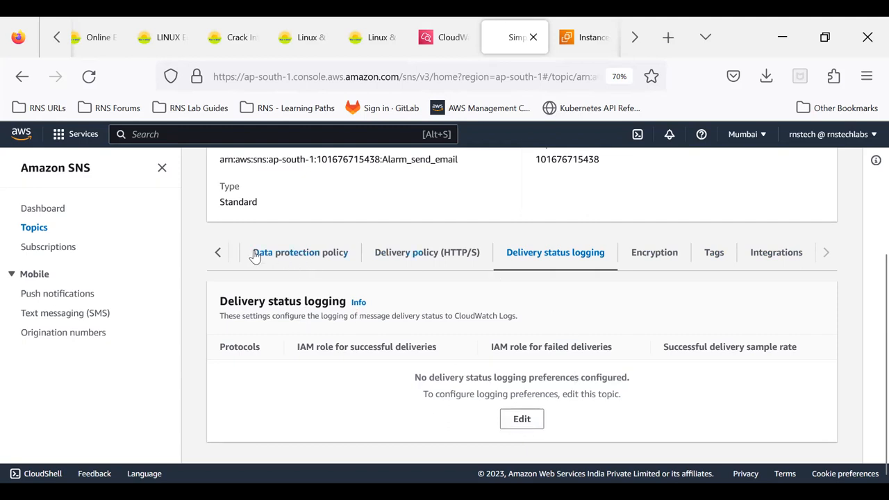
pyautogui.click(217, 252)
pyautogui.click(273, 252)
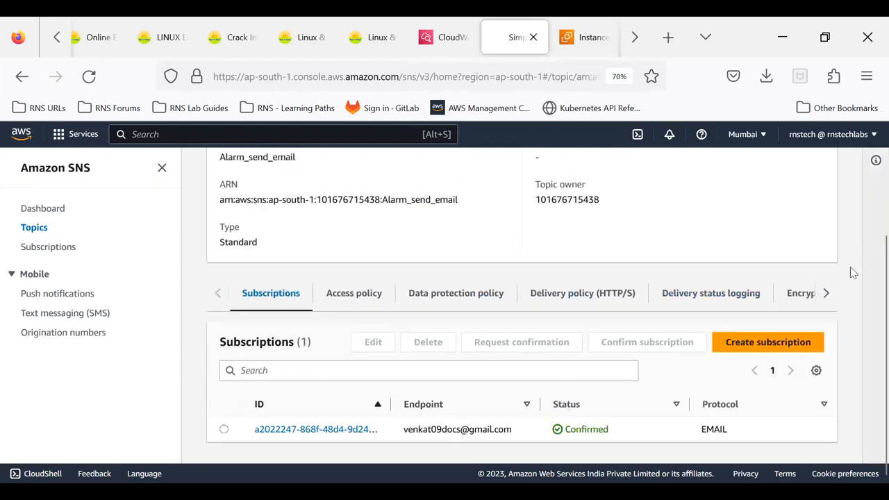
# - Open the Alarm_send_email topic for editing from its delivery status logging, set the display name to Email Logs and save the changes
pyautogui.click(826, 292)
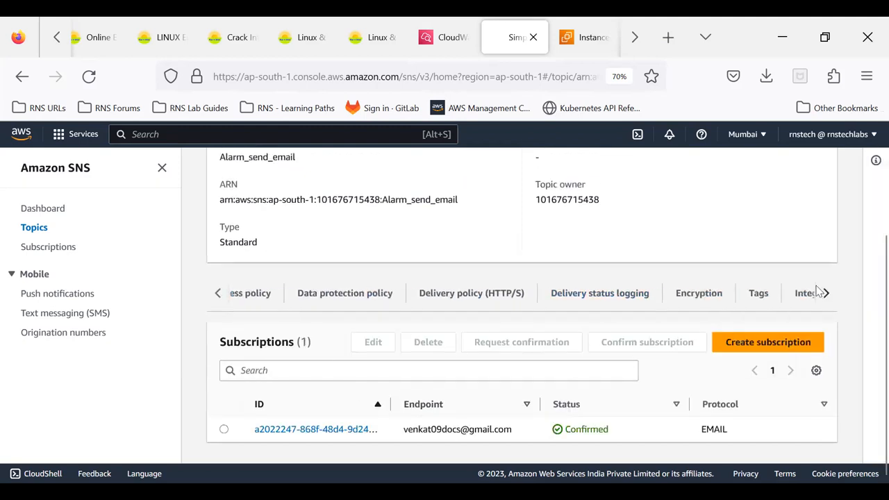
pyautogui.click(570, 300)
pyautogui.click(522, 459)
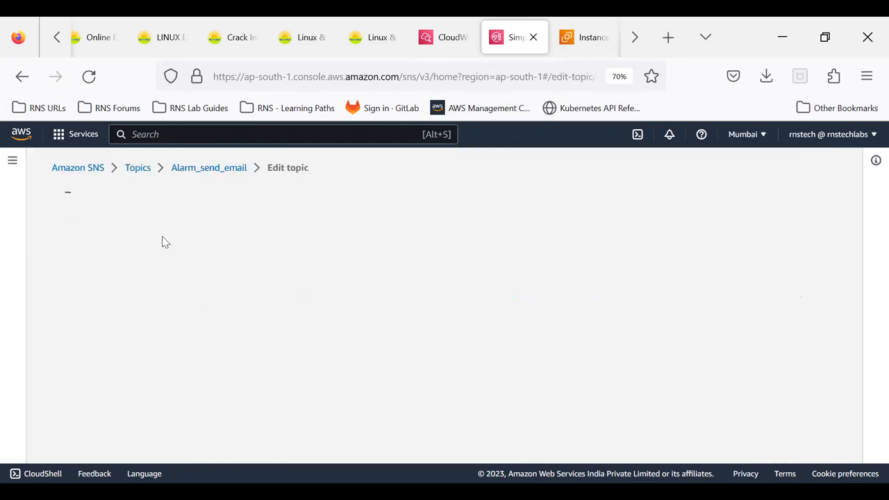
pyautogui.scroll(-3, 165, 242)
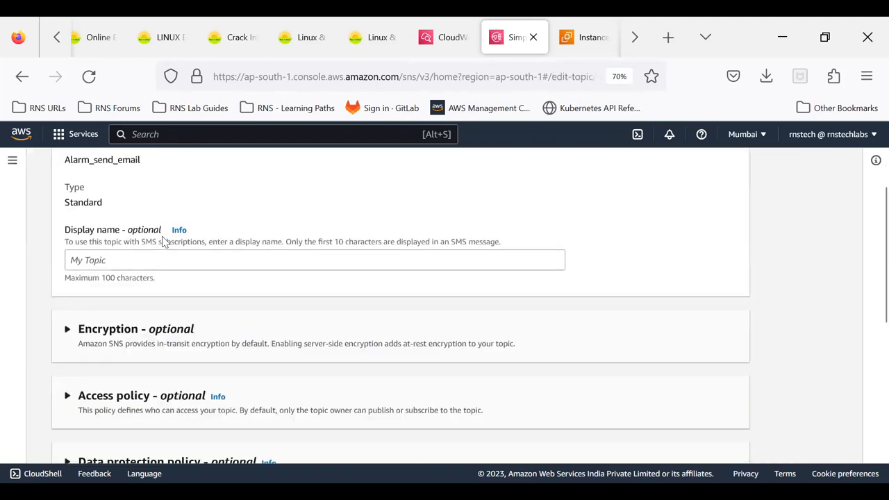
pyautogui.scroll(2, 164, 242)
pyautogui.scroll(-1, 164, 242)
pyautogui.click(137, 259)
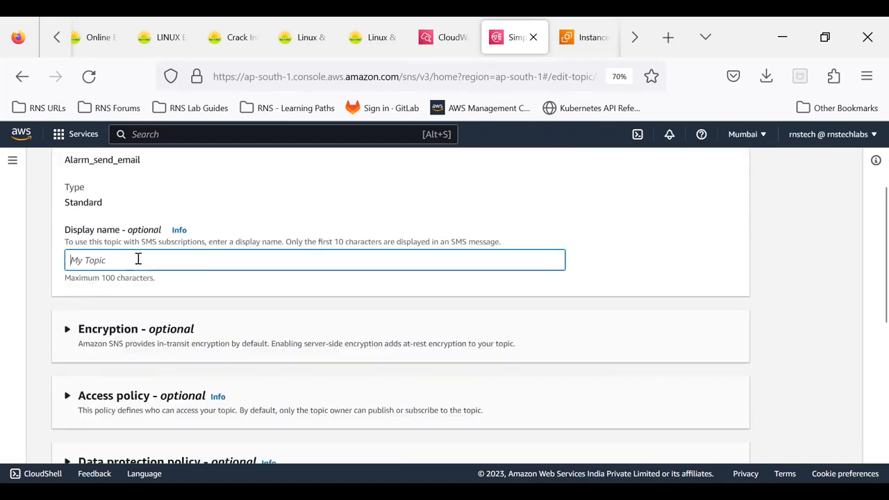
pyautogui.write('Email Logs')
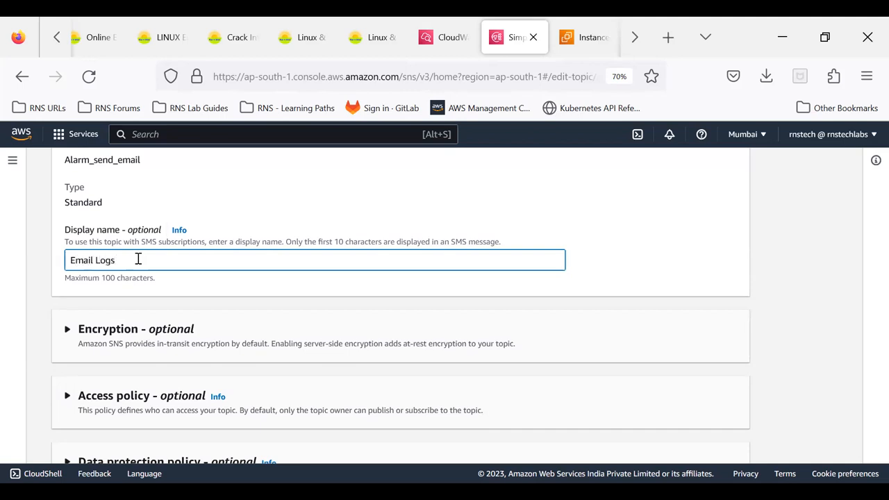
pyautogui.scroll(-5, 138, 259)
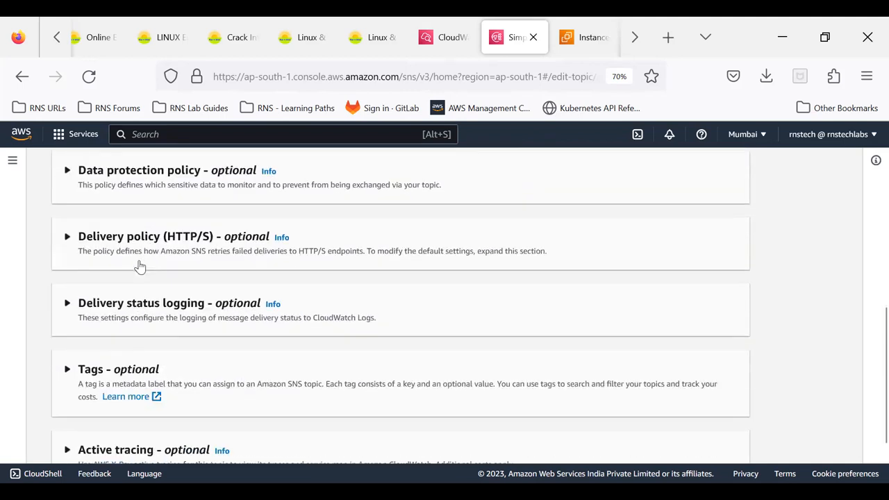
pyautogui.scroll(-1, 138, 265)
pyautogui.click(731, 445)
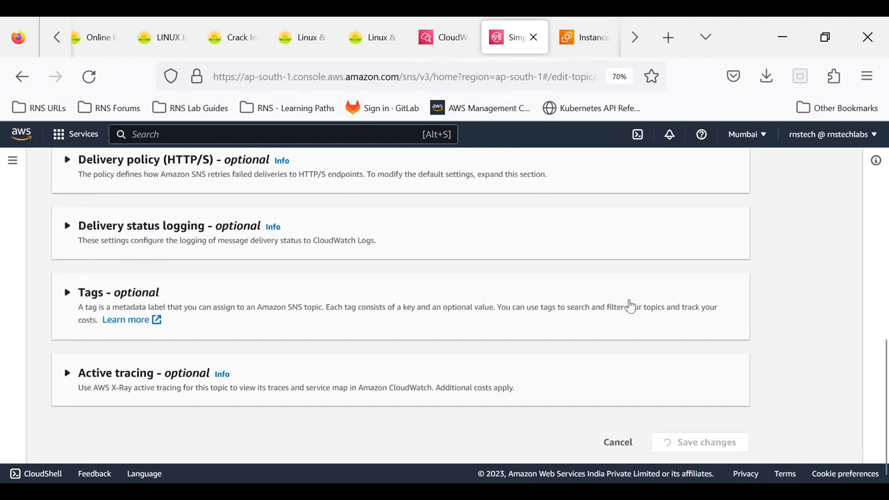
# - Check the topic's delivery status logging before and after reloading the page, and return to its subscriptions
pyautogui.scroll(-3, 630, 304)
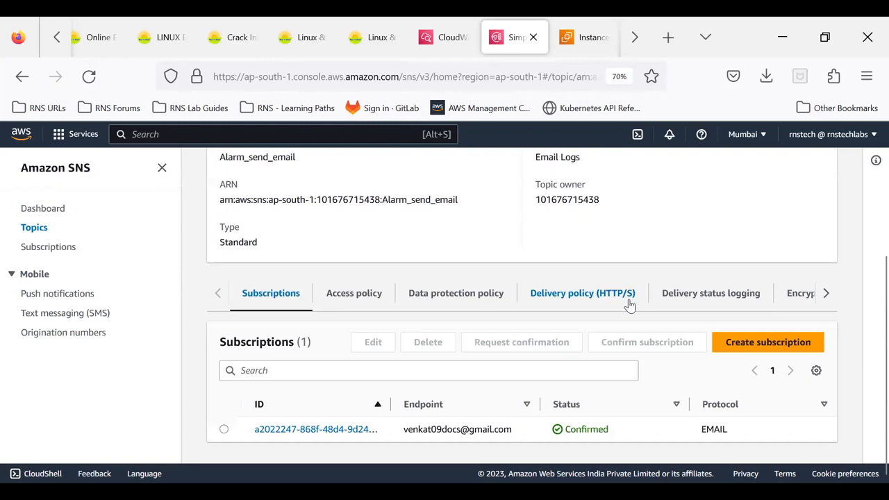
pyautogui.click(688, 300)
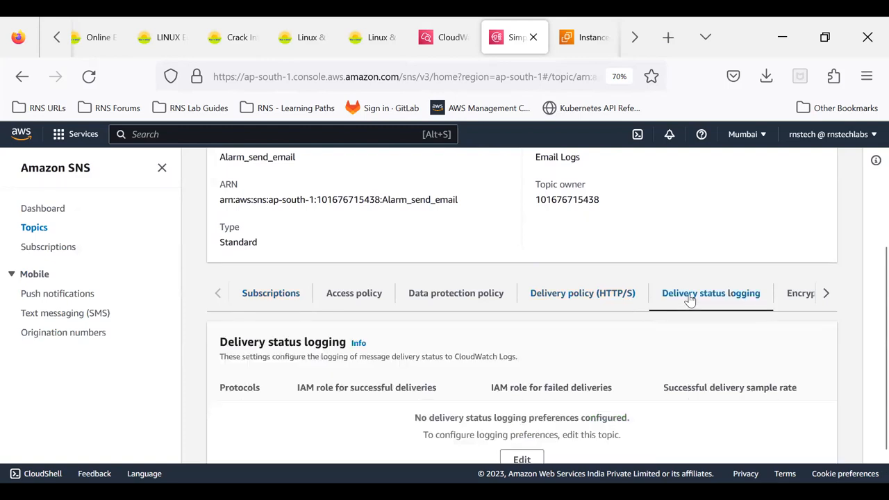
pyautogui.scroll(-1, 640, 311)
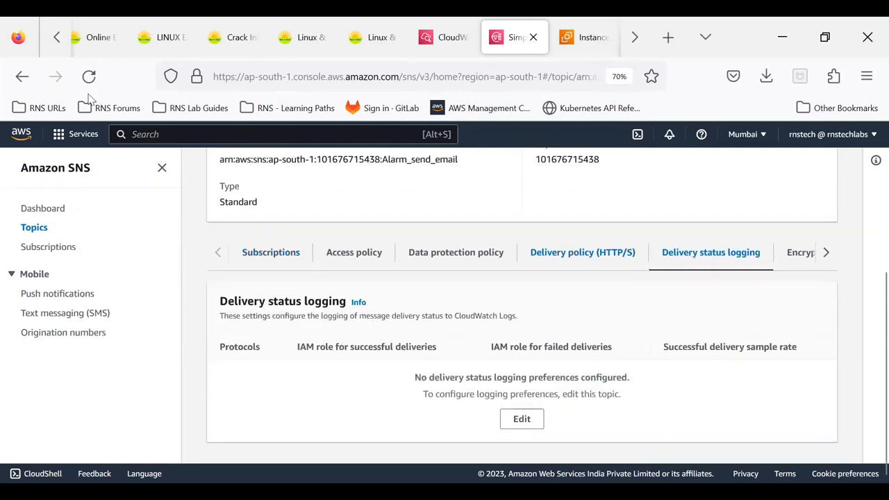
pyautogui.click(88, 77)
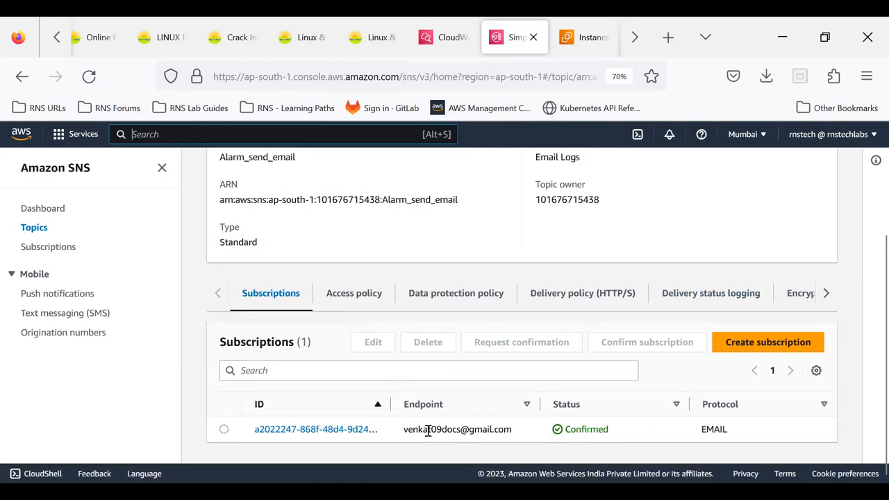
pyautogui.click(691, 297)
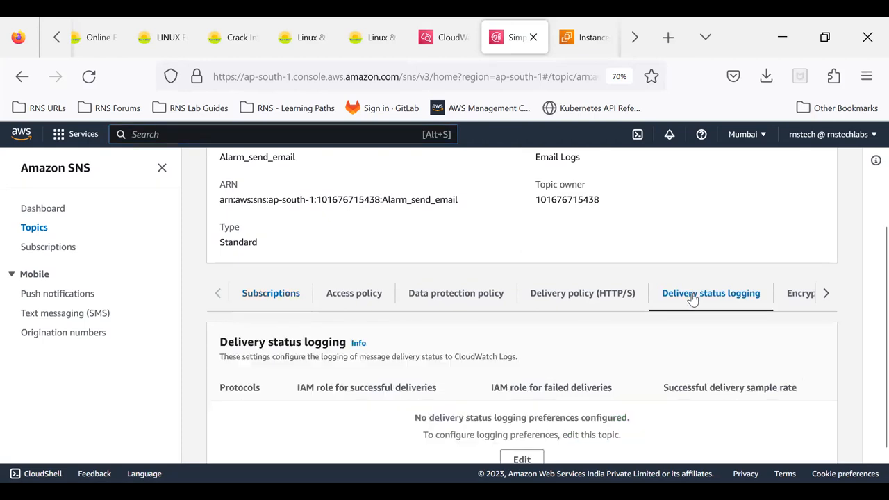
pyautogui.scroll(-2, 695, 349)
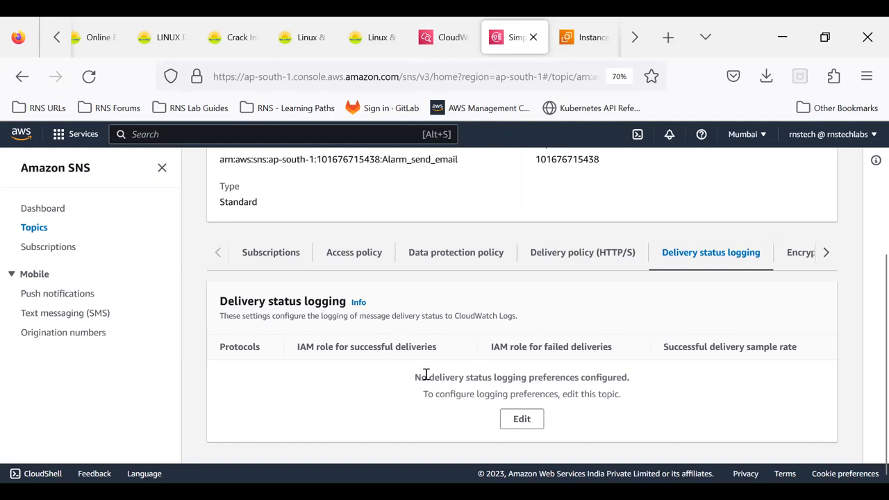
pyautogui.click(257, 254)
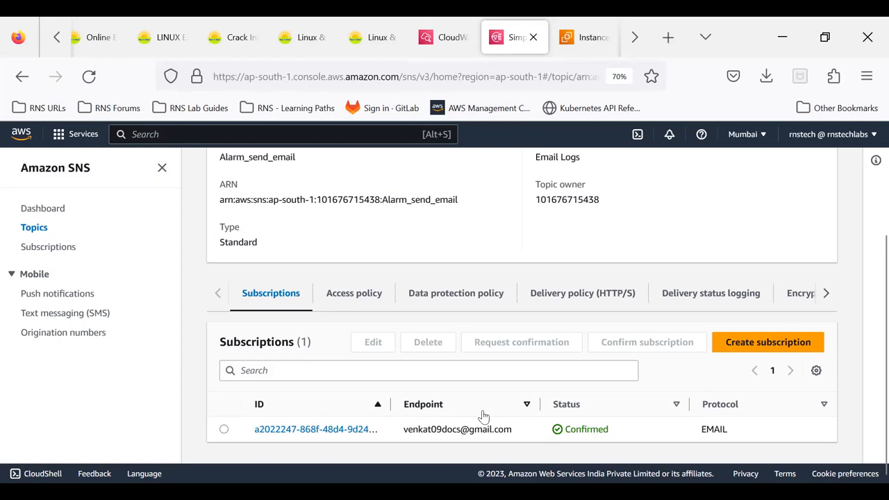
# - Switch to the EC2 instances list and select the test_event instance to view its details
pyautogui.click(576, 48)
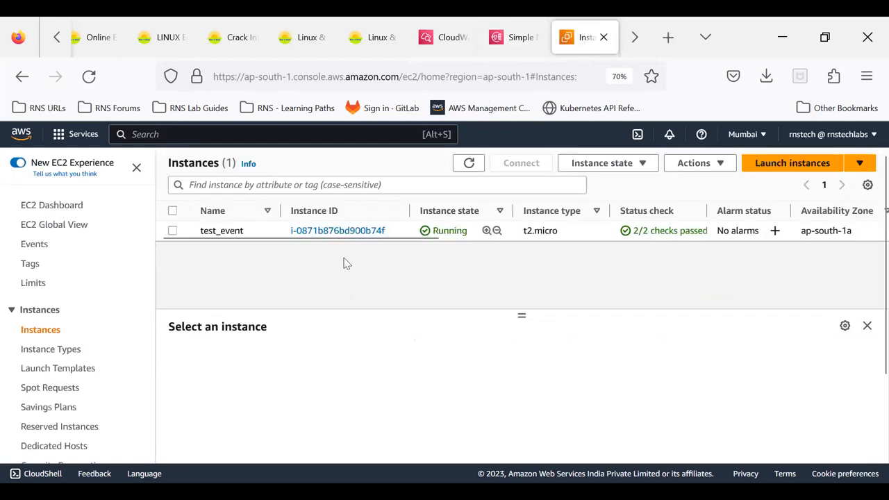
pyautogui.click(50, 333)
pyautogui.click(399, 232)
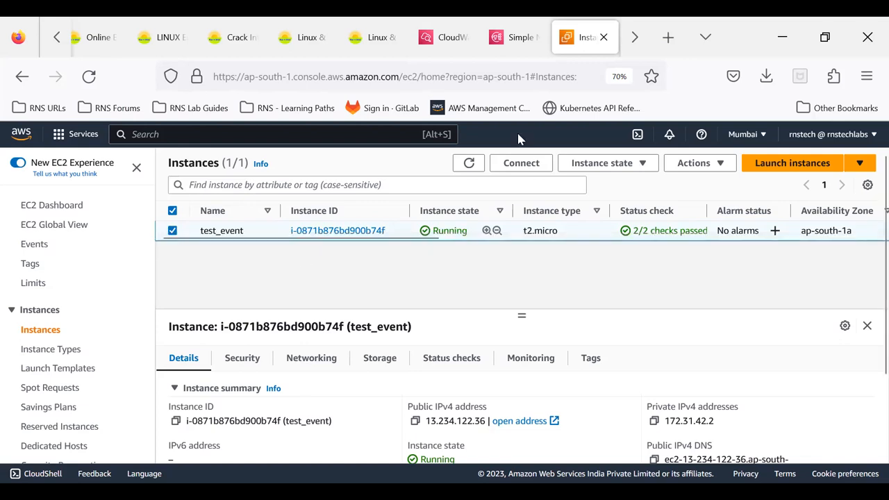
# - Return to the CloudWatch rule Running_Instance_State_Event, reload its page and open the rule for editing
pyautogui.click(445, 38)
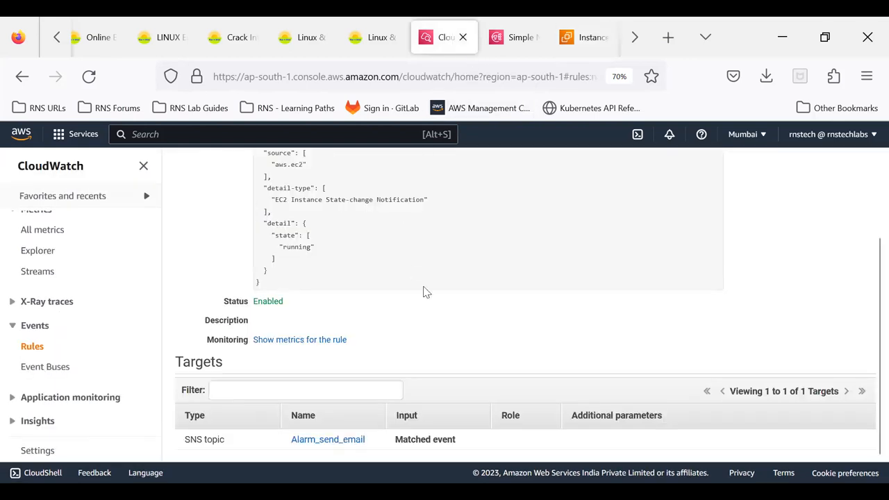
pyautogui.click(89, 76)
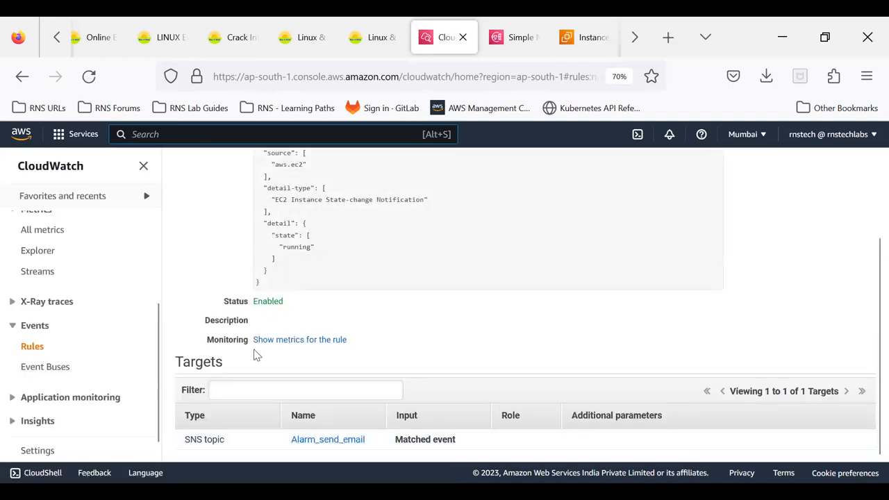
pyautogui.scroll(3, 564, 299)
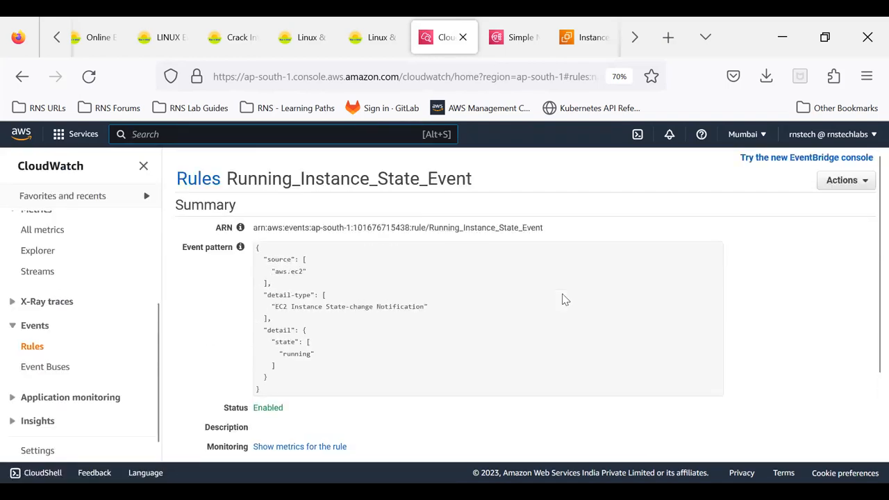
pyautogui.click(859, 186)
pyautogui.click(838, 202)
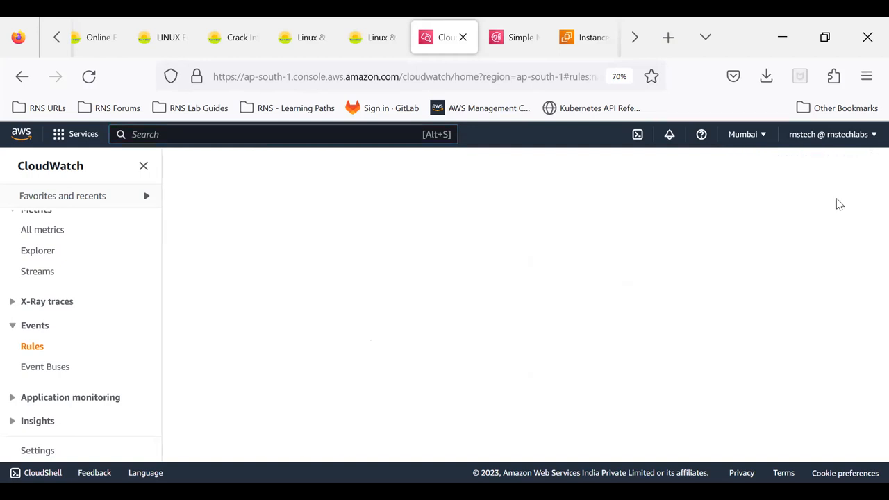
pyautogui.scroll(-3, 485, 257)
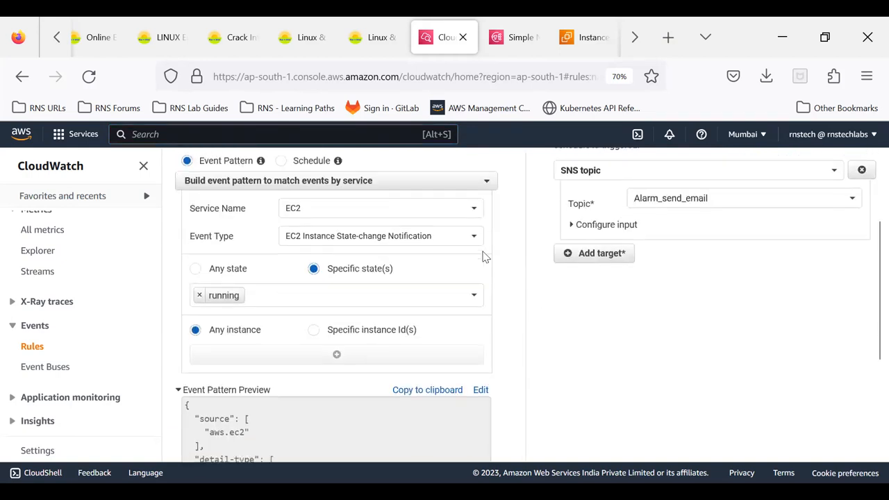
pyautogui.scroll(1, 608, 333)
# - Add a second target to the rule and look through the target types up to CloudWatch log group
pyautogui.click(606, 325)
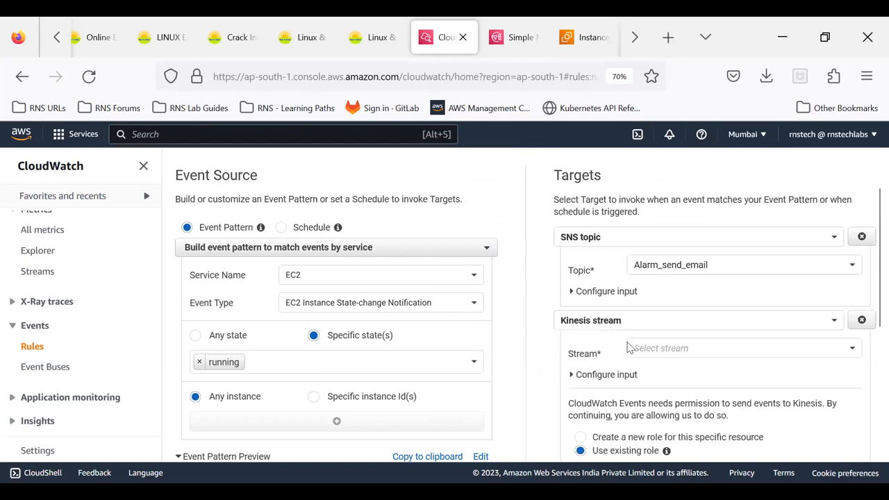
pyautogui.scroll(-1, 634, 374)
pyautogui.click(647, 254)
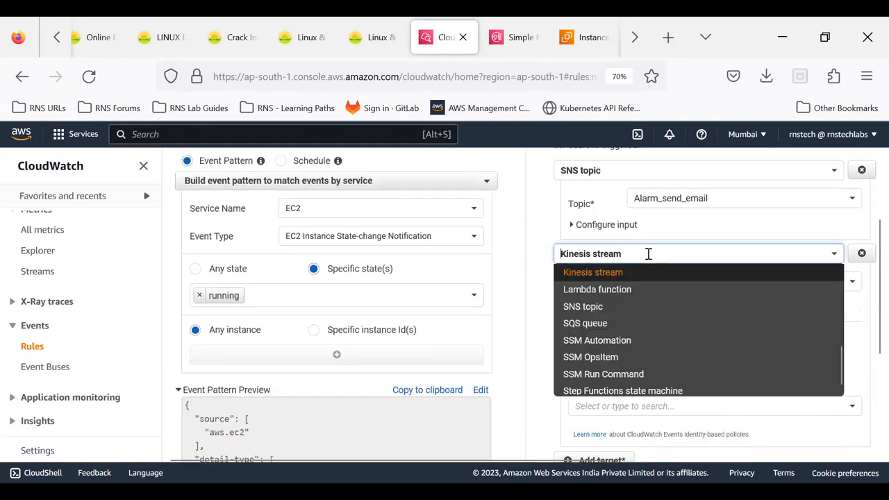
pyautogui.scroll(1, 658, 328)
pyautogui.scroll(5, 658, 328)
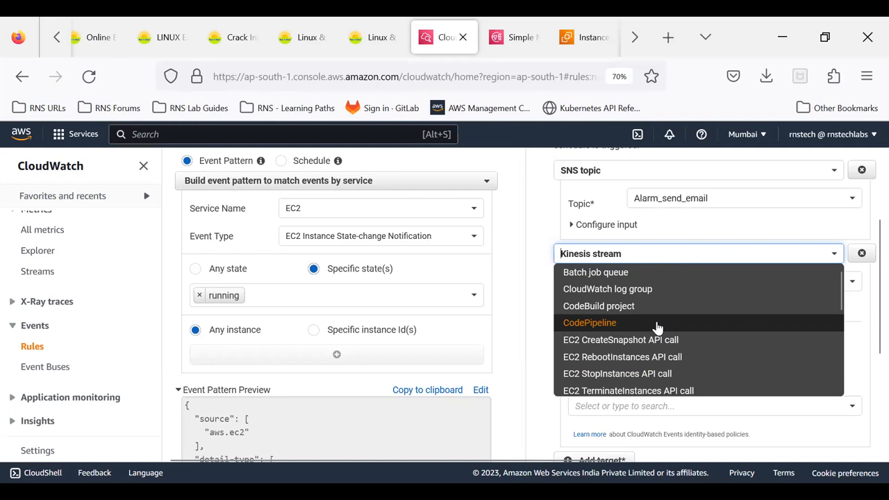
# - Try EBS Volume Notification as the event type with specific events and view the volume events on offer
pyautogui.click(331, 244)
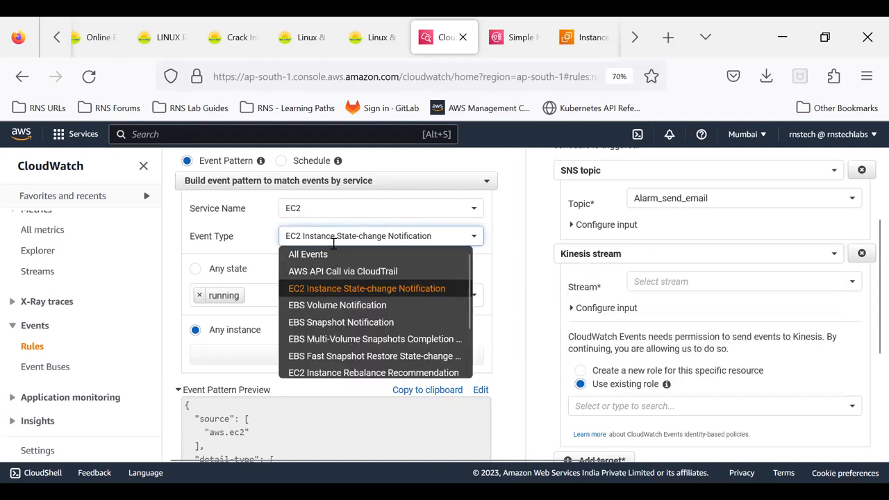
pyautogui.click(325, 307)
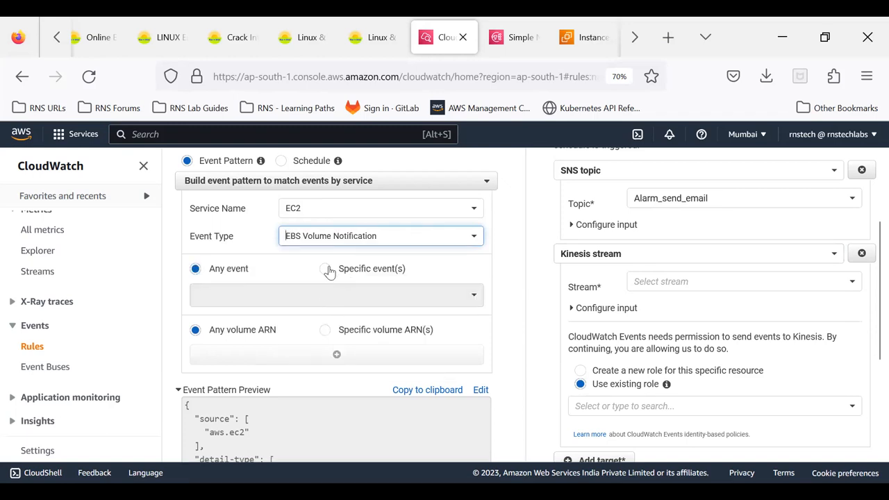
pyautogui.click(328, 270)
pyautogui.click(341, 286)
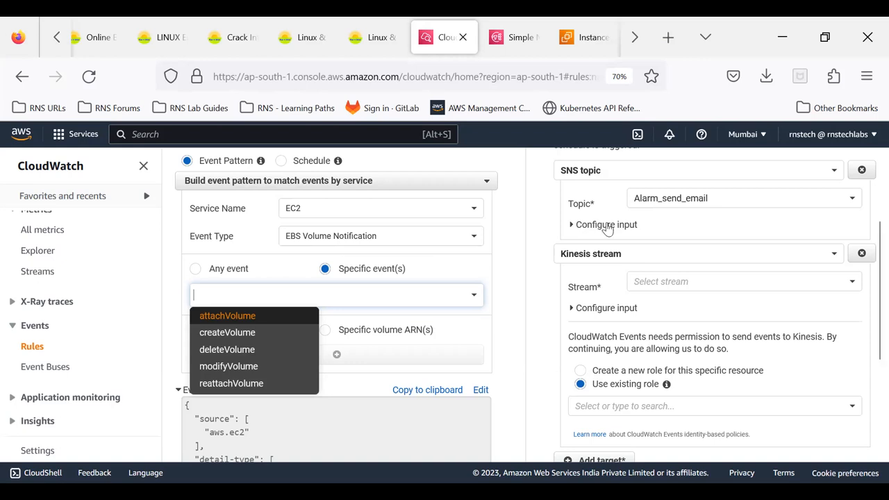
# - Set the event type to EC2 Instance State-change Notification with shutting-down as the specific state
pyautogui.click(334, 239)
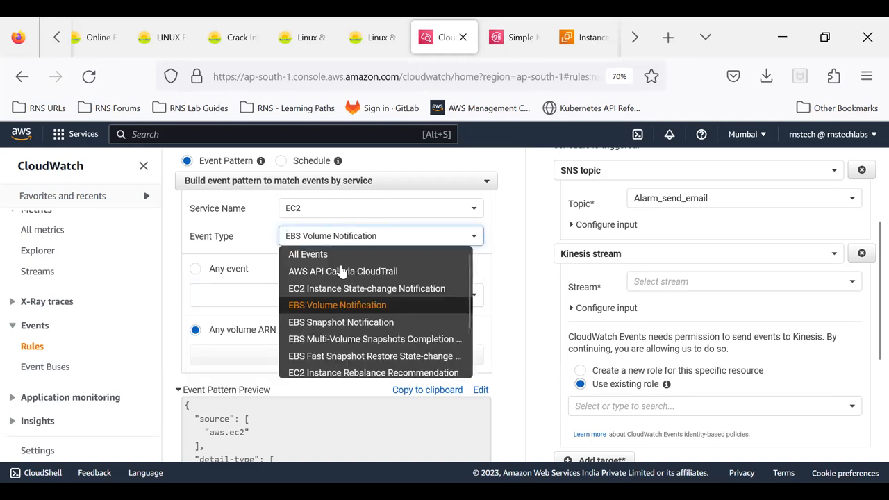
pyautogui.click(335, 290)
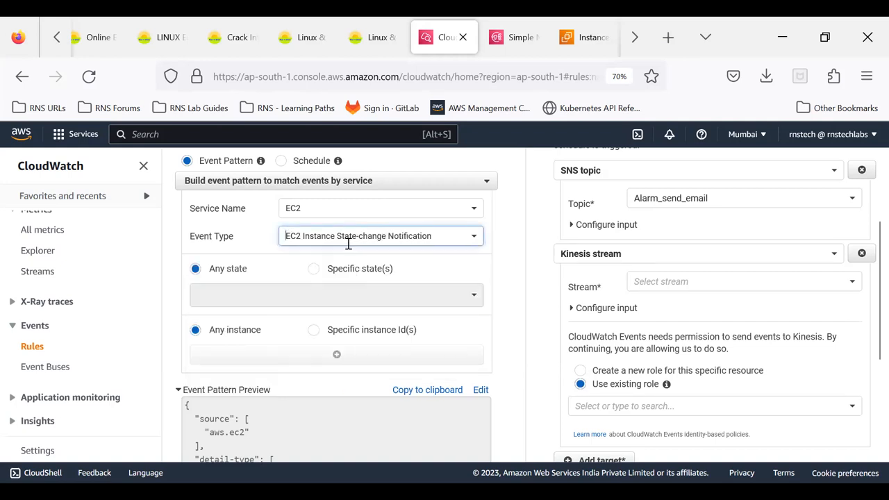
pyautogui.click(314, 273)
pyautogui.click(333, 291)
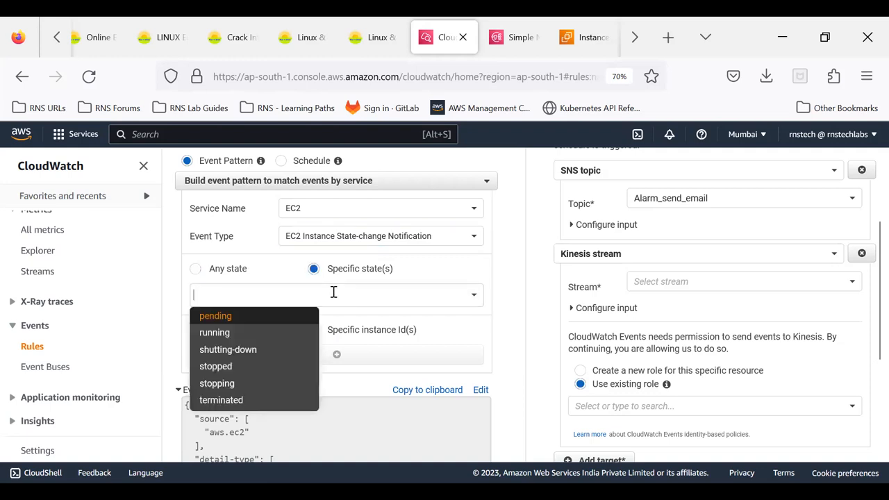
pyautogui.click(266, 355)
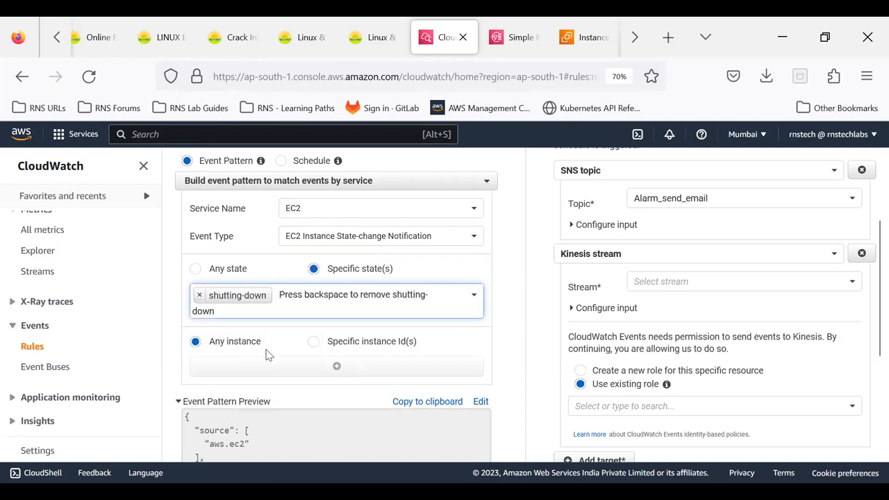
pyautogui.click(535, 305)
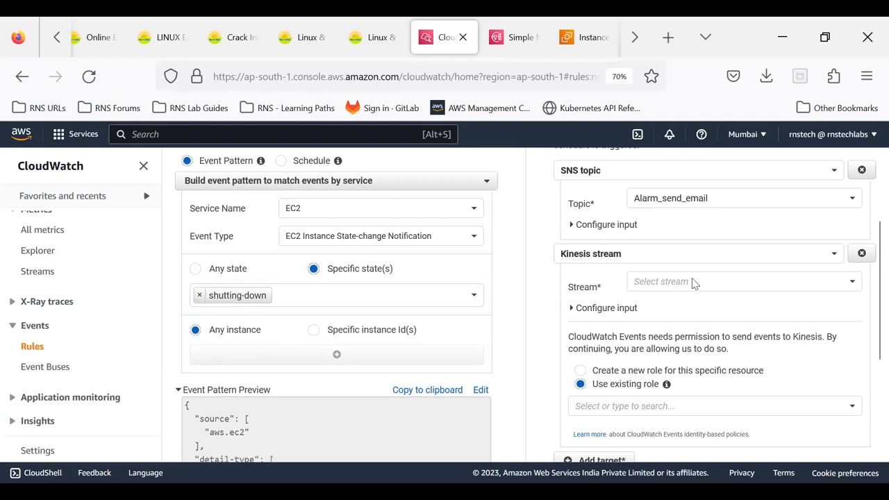
# - Change the rule's second target from Kinesis stream to EC2 CreateSnapshot API call
pyautogui.click(693, 279)
pyautogui.click(670, 258)
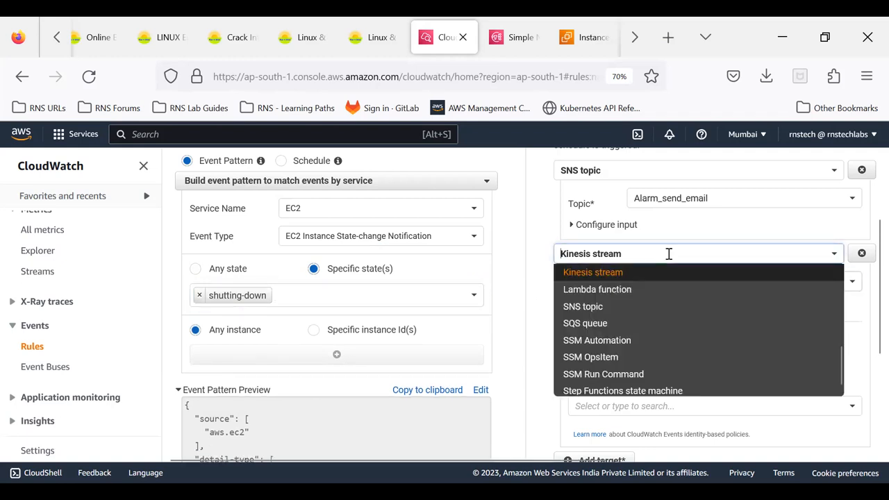
pyautogui.scroll(3, 671, 305)
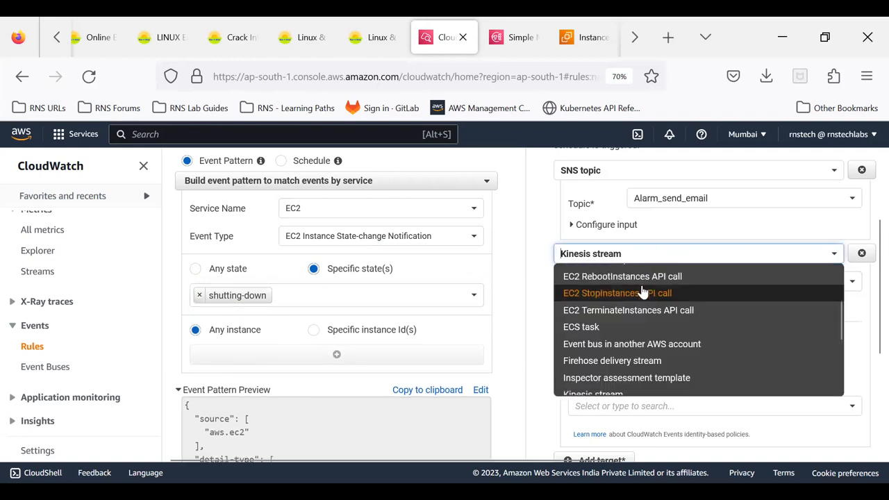
pyautogui.scroll(2, 640, 291)
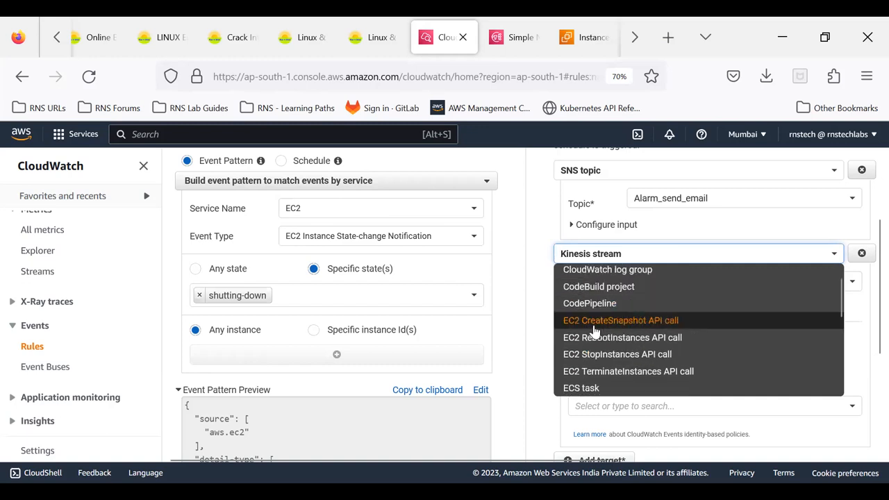
pyautogui.click(591, 324)
pyautogui.click(645, 284)
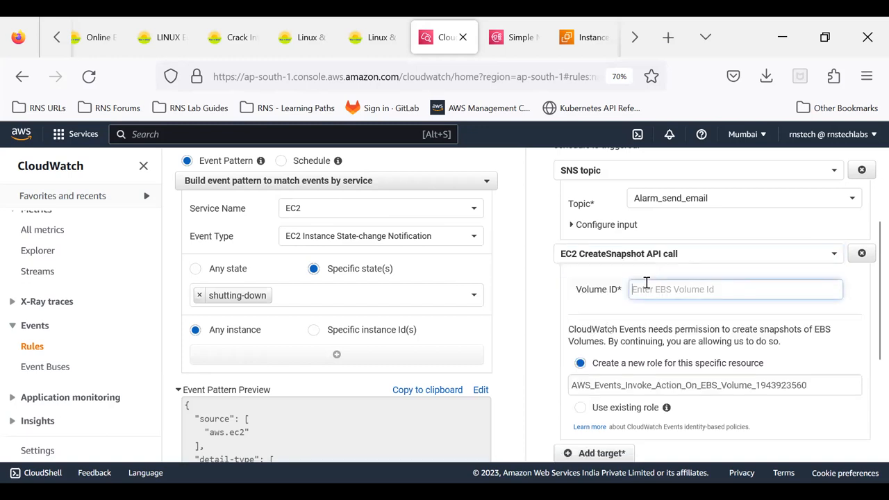
# - Switch to the EC2 console, open the Elastic Block Store volumes list and copy the volume ID of the 8 GiB gp2 volume
pyautogui.click(507, 49)
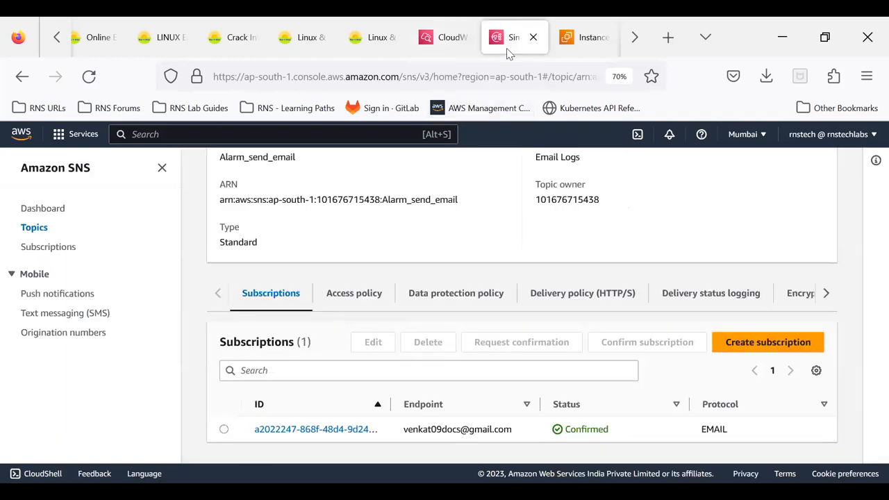
pyautogui.click(584, 36)
pyautogui.scroll(-5, 61, 368)
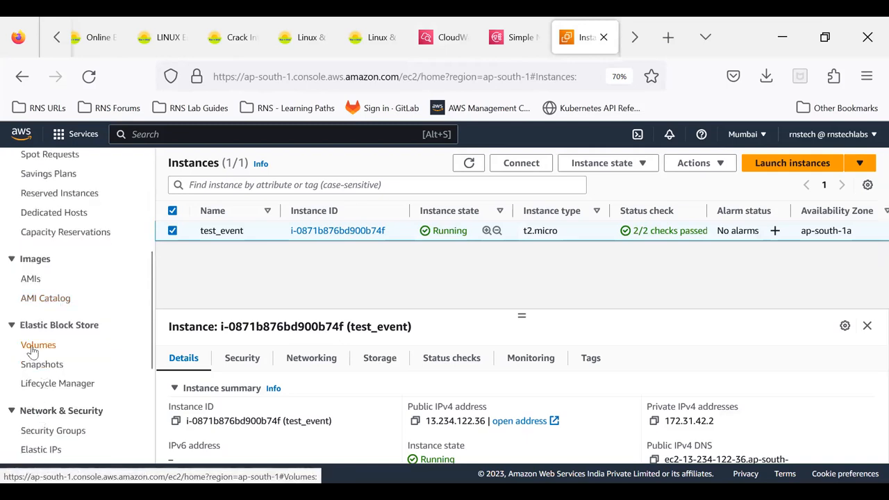
pyautogui.click(32, 345)
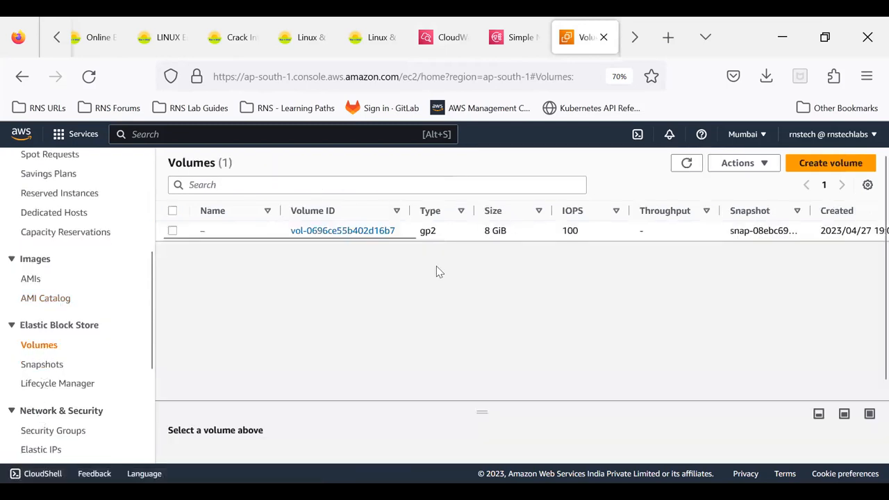
pyautogui.click(453, 232)
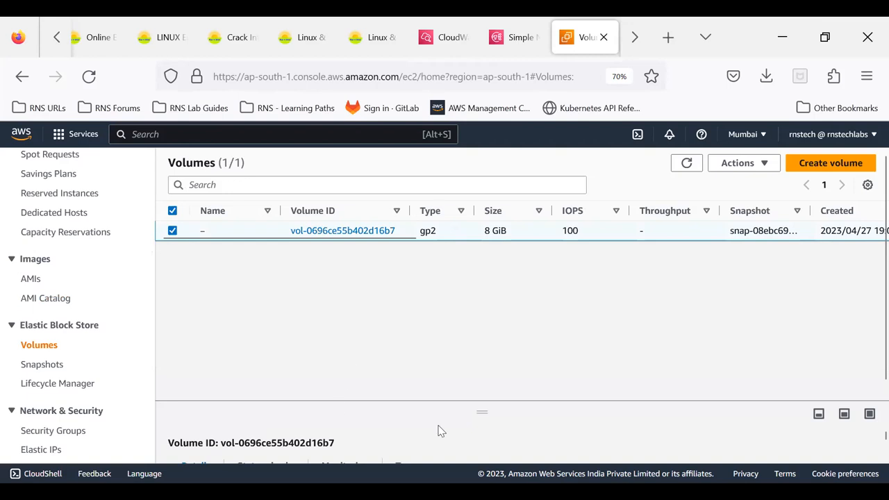
pyautogui.moveTo(483, 411); pyautogui.dragTo(501, 265)
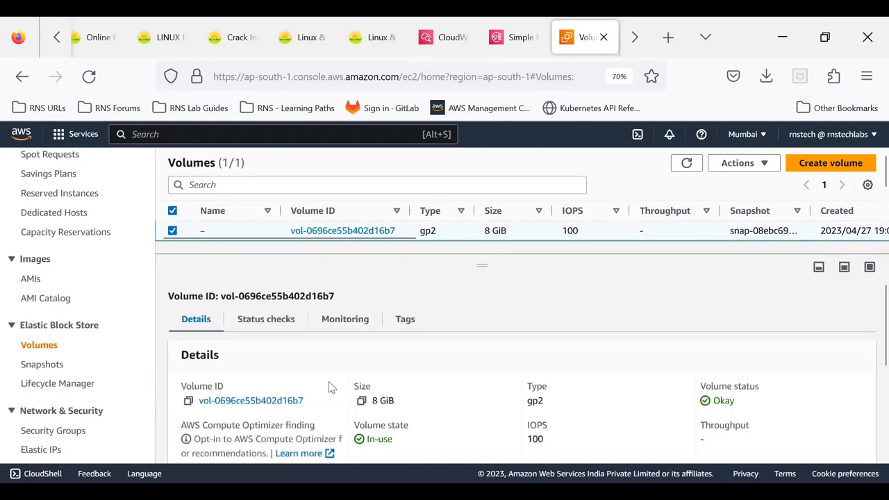
pyautogui.click(189, 403)
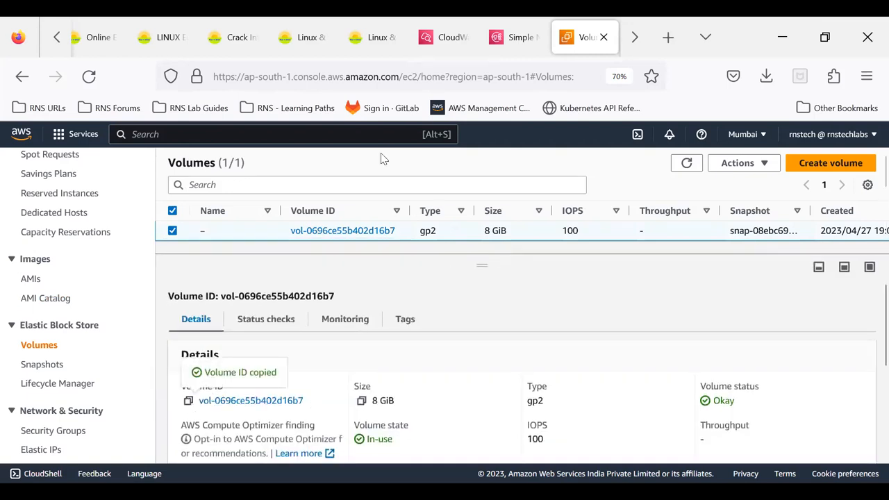
# - Return to the CloudWatch rule and paste vol-0696ce55b402d16b7 as the Volume ID of the EC2 CreateSnapshot API call target
pyautogui.click(448, 37)
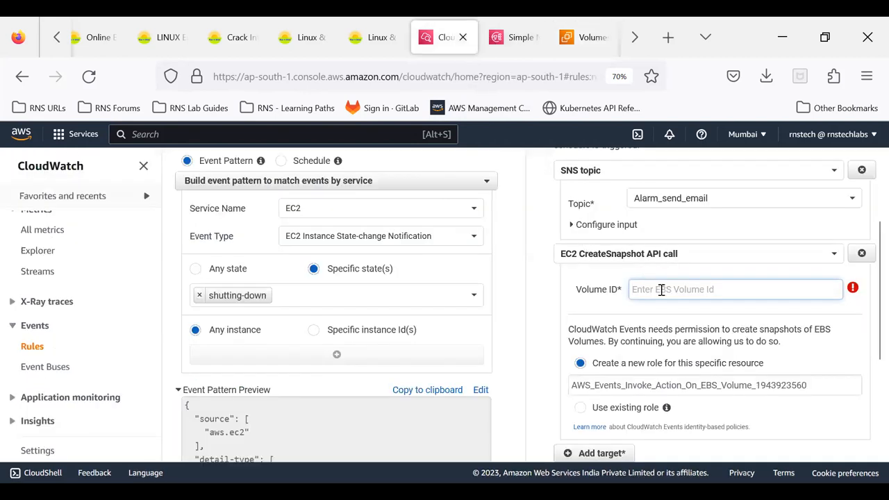
pyautogui.hotkey('ctrl', 'v')
pyautogui.click(783, 302)
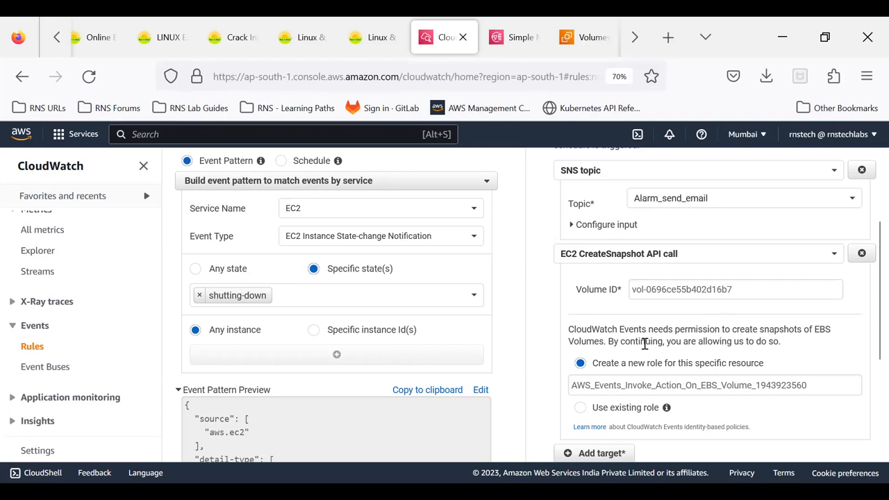
# - Review the event pattern and both targets, proceed to the rule details and update the rule Running_Instance_State_Event
pyautogui.scroll(-2, 646, 344)
pyautogui.scroll(4, 643, 350)
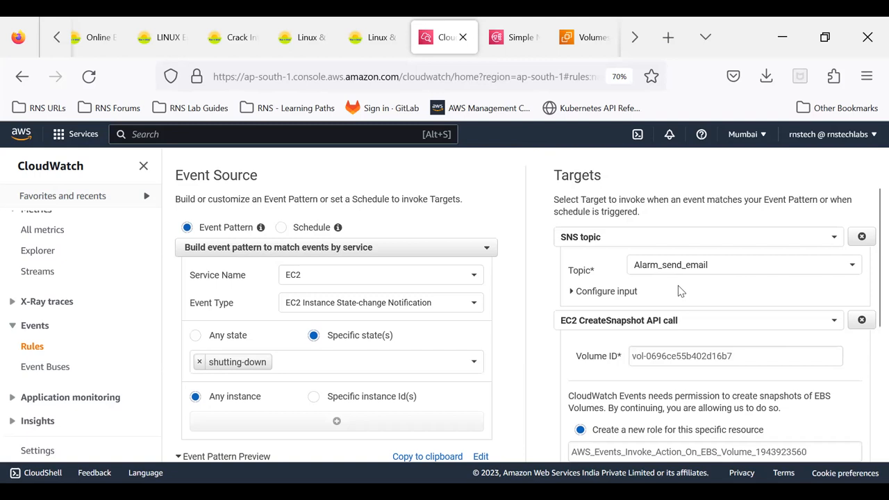
pyautogui.scroll(-4, 699, 279)
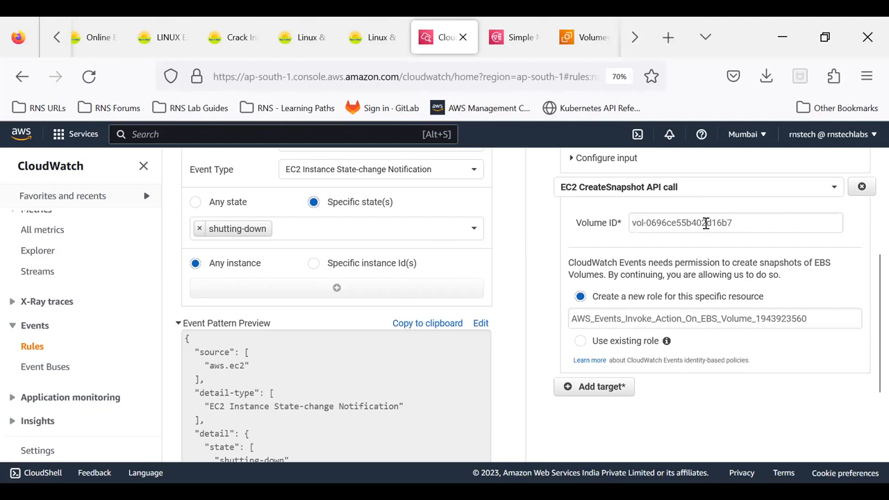
pyautogui.scroll(4, 666, 258)
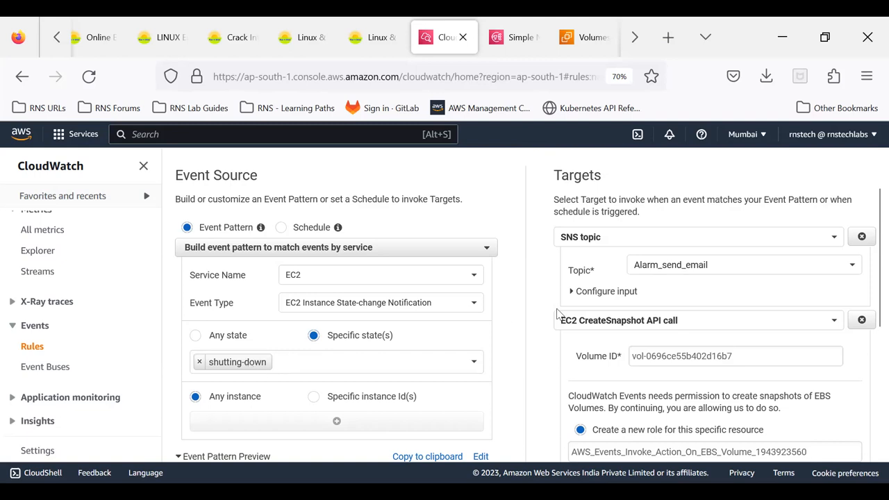
pyautogui.scroll(-5, 557, 315)
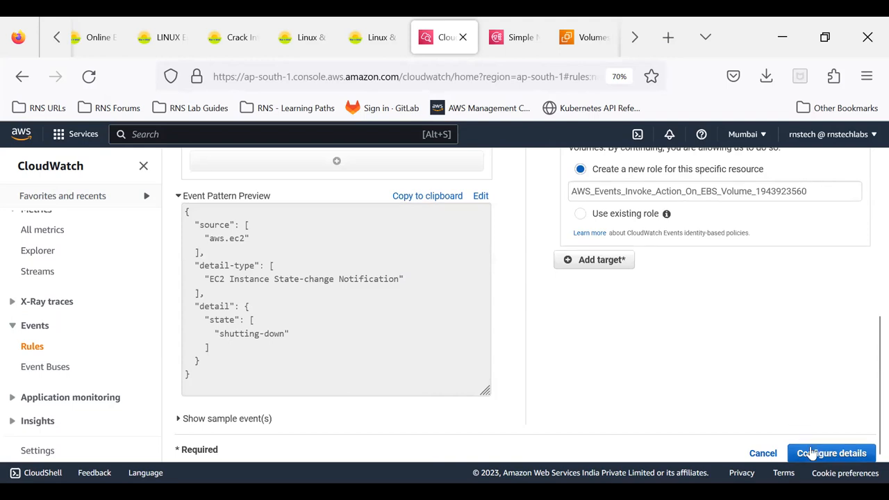
pyautogui.click(812, 452)
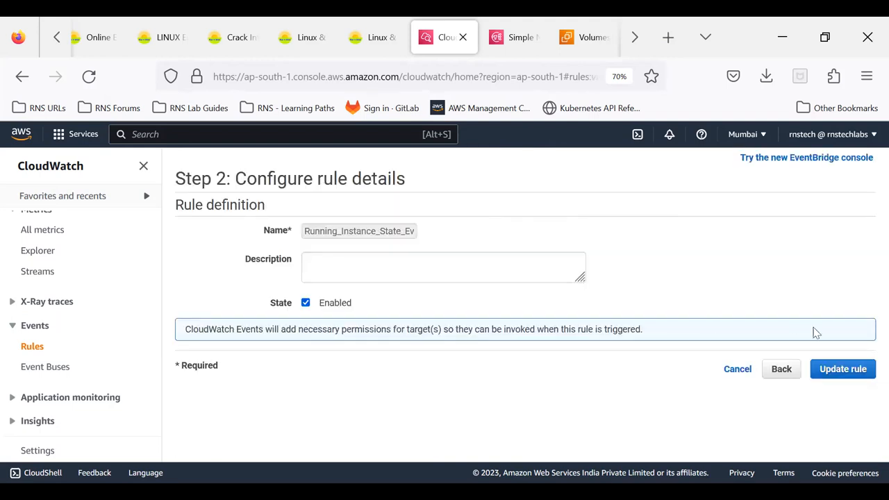
pyautogui.click(847, 375)
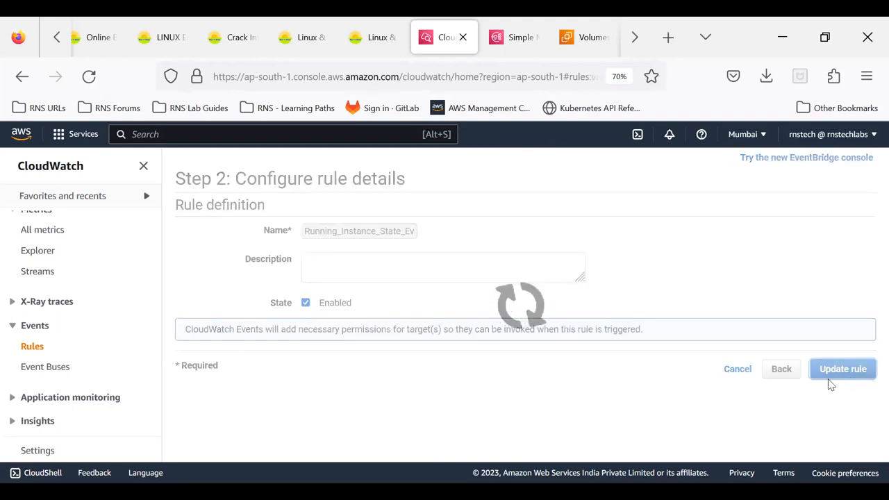
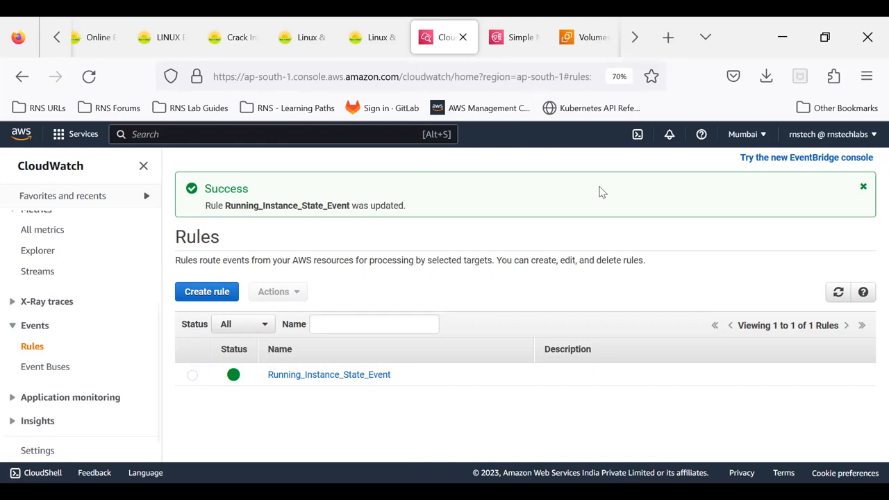
# - Switch to the EC2 console and open the Instances list with the test_event instance
pyautogui.click(526, 43)
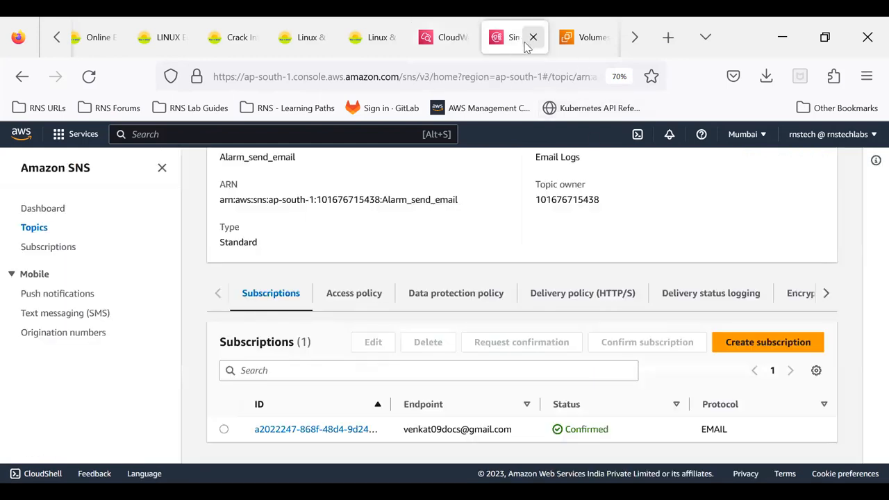
pyautogui.click(580, 49)
pyautogui.scroll(3, 95, 274)
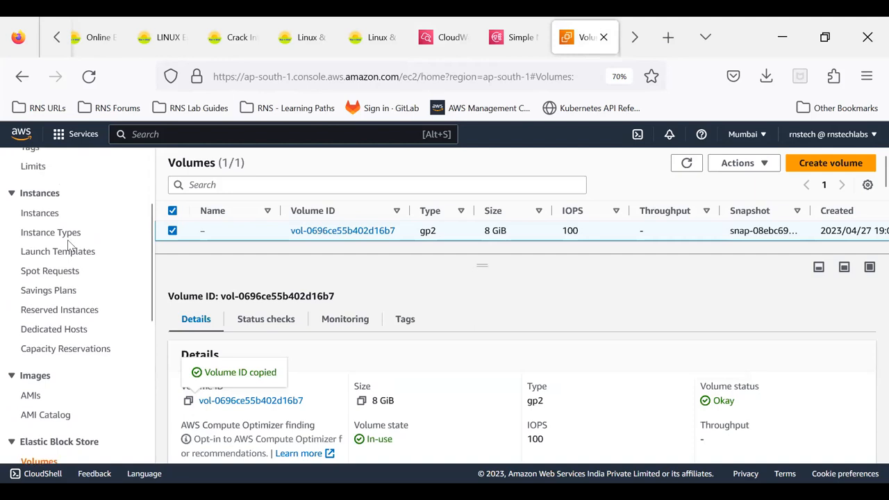
pyautogui.click(40, 213)
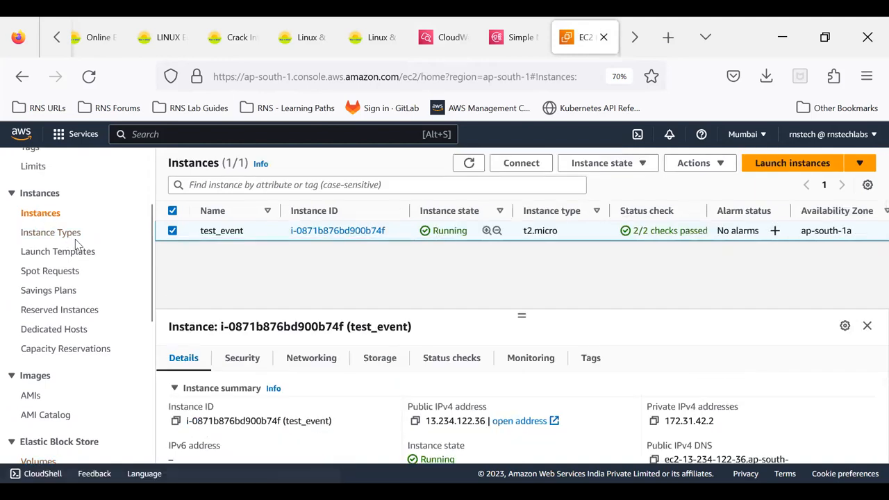
pyautogui.click(609, 168)
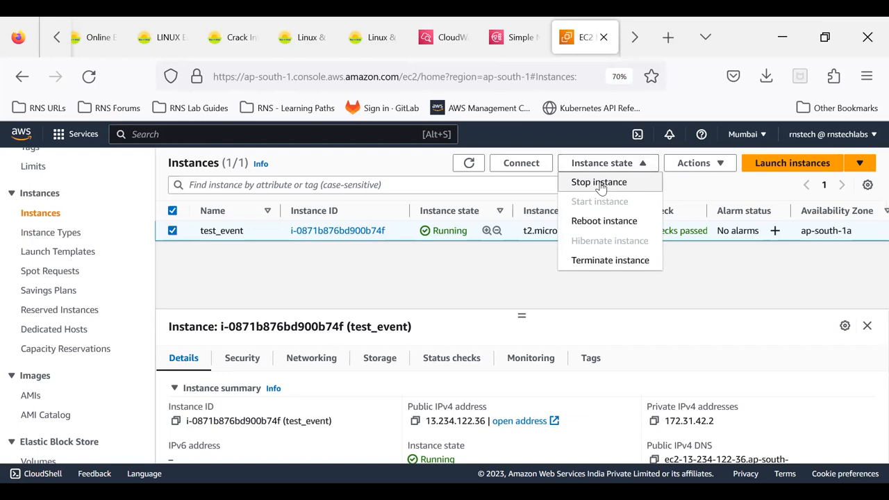
pyautogui.click(601, 188)
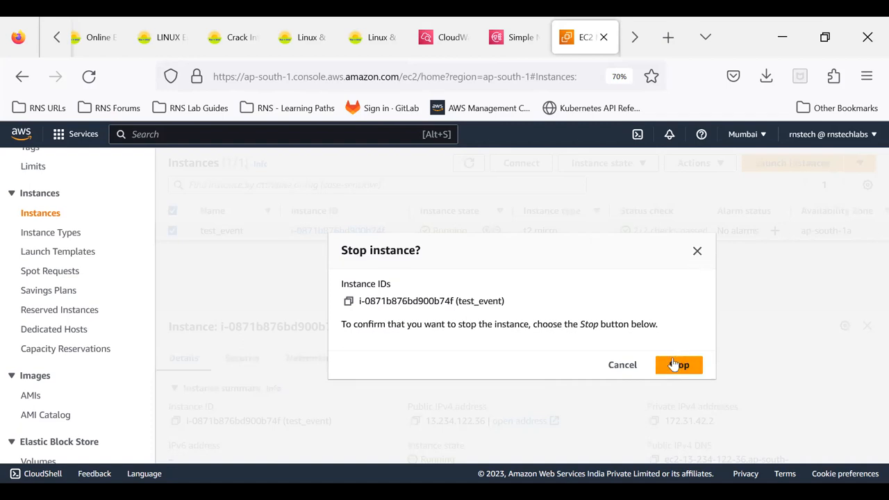
pyautogui.click(624, 370)
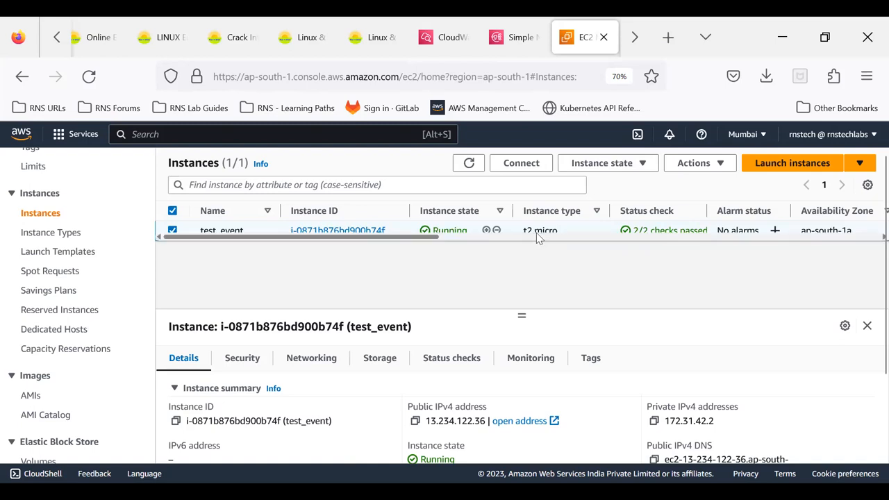
pyautogui.click(646, 167)
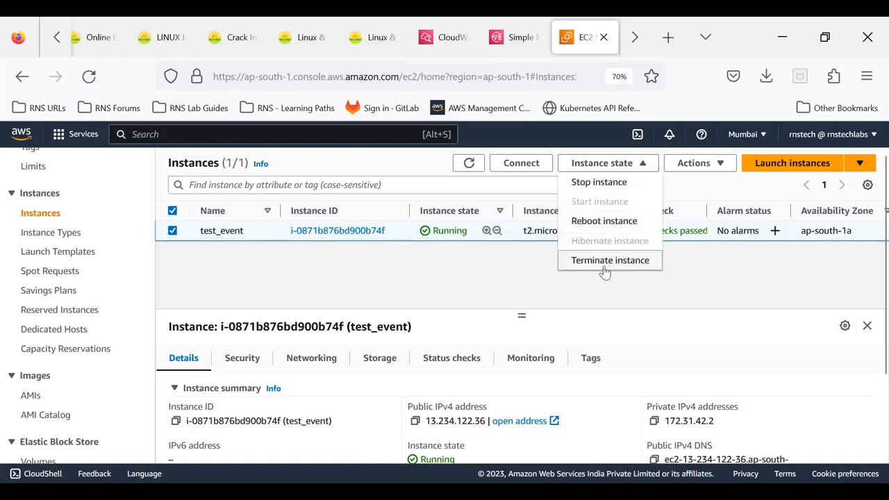
pyautogui.click(617, 295)
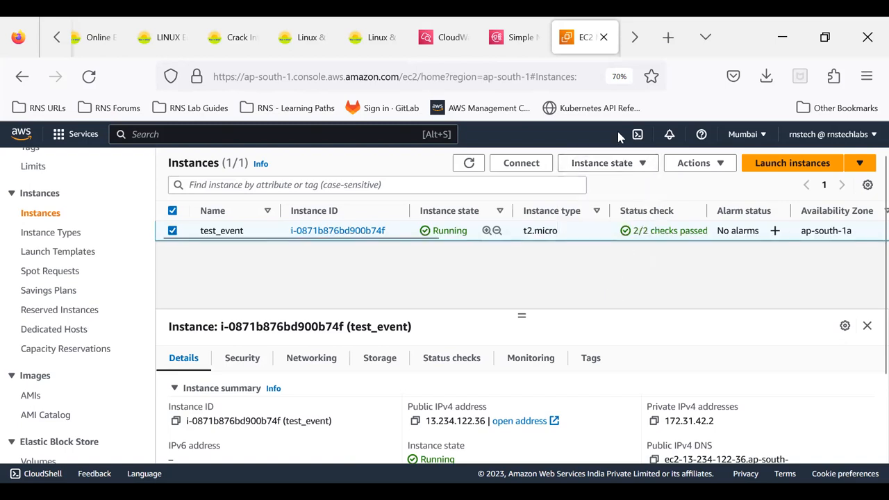
# - Switch to the SNS console, open the Alarm_send_email topic from the topics list and view its subscriptions
pyautogui.click(522, 46)
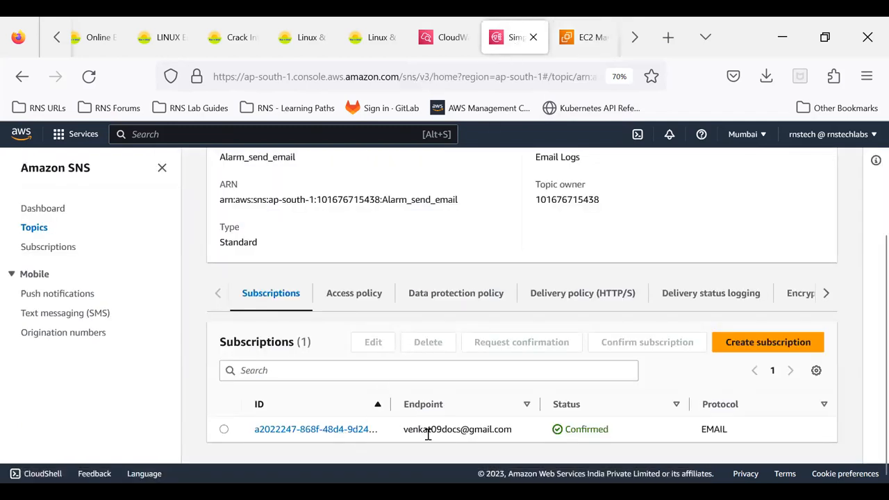
pyautogui.scroll(3, 428, 434)
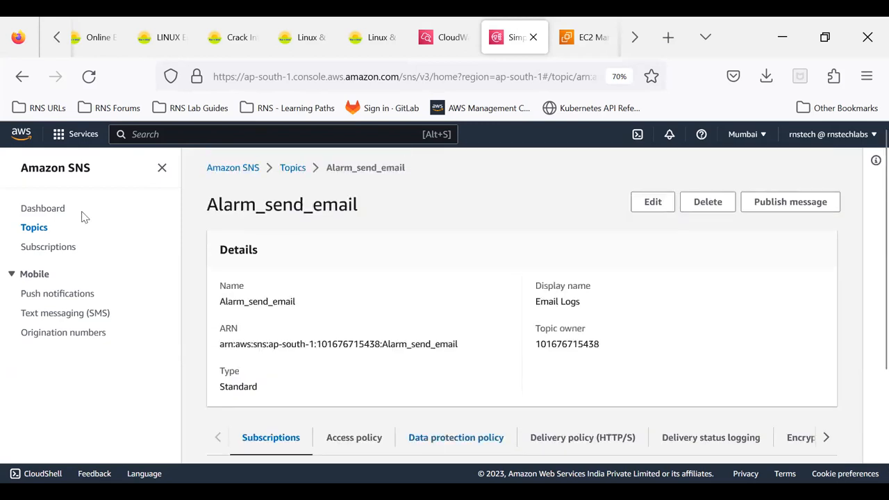
pyautogui.click(34, 228)
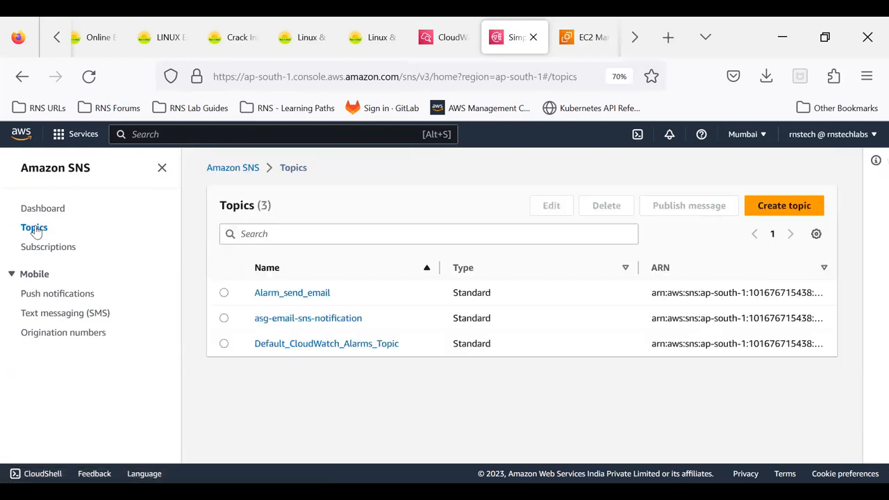
pyautogui.click(282, 299)
pyautogui.scroll(-4, 283, 303)
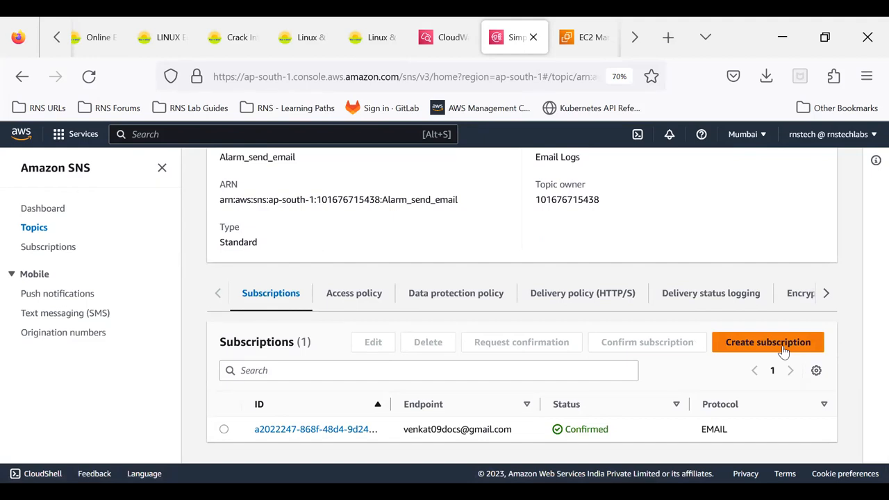
pyautogui.click(751, 347)
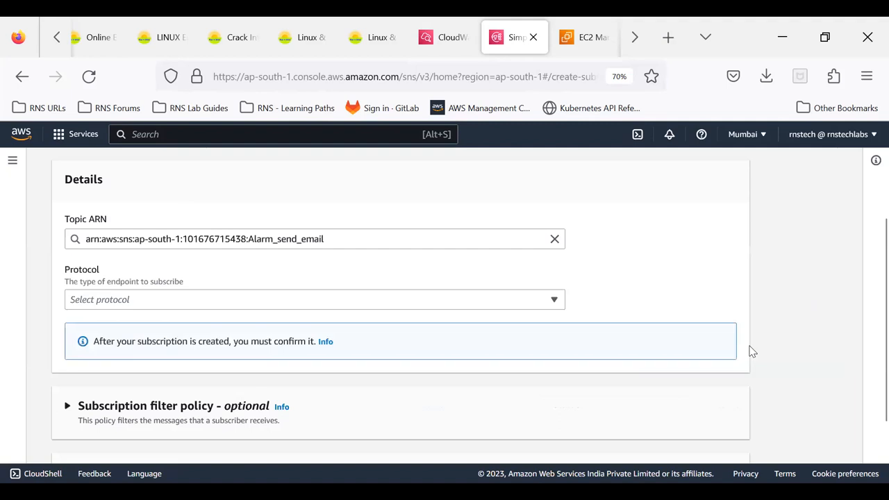
pyautogui.click(405, 299)
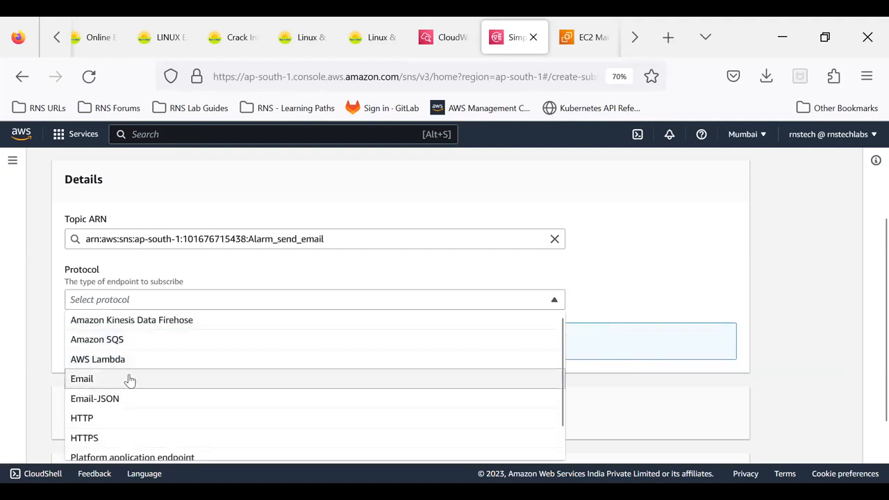
pyautogui.click(125, 420)
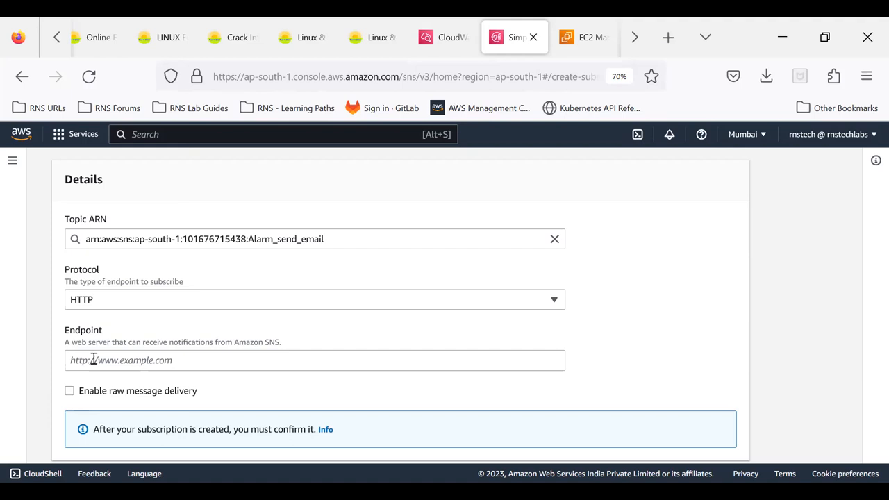
pyautogui.click(134, 301)
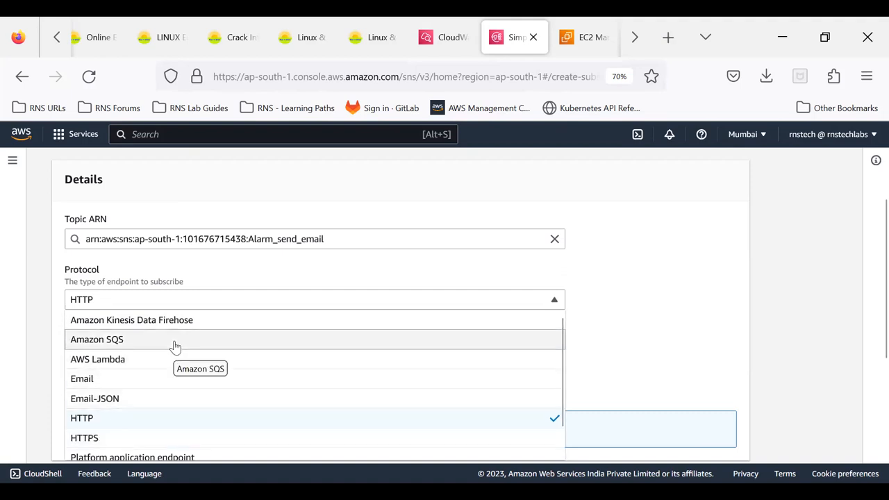
pyautogui.scroll(-1, 175, 348)
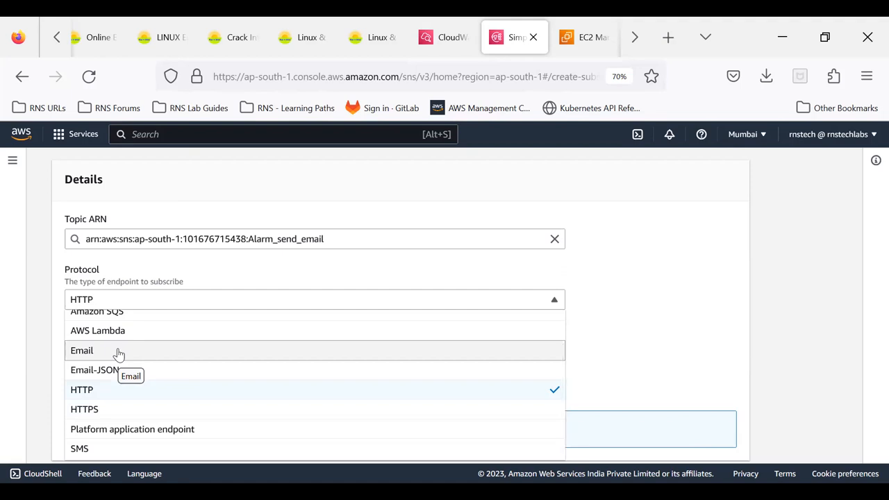
pyautogui.click(125, 451)
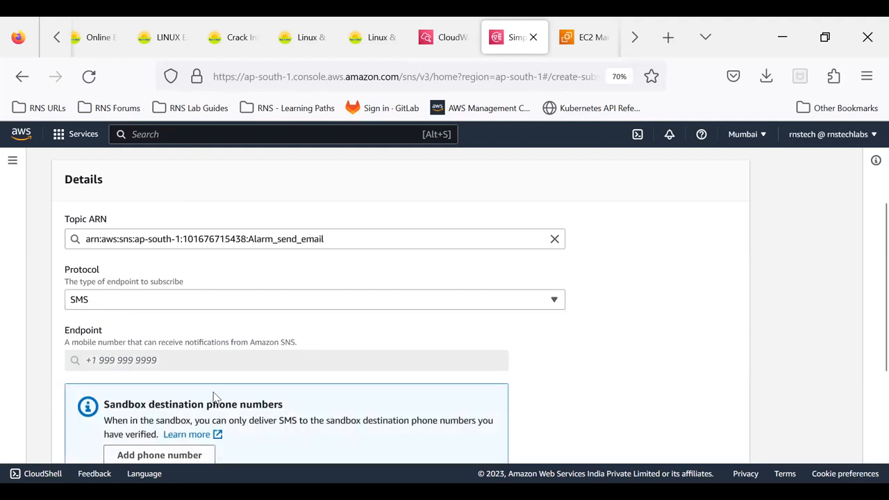
pyautogui.scroll(-2, 214, 397)
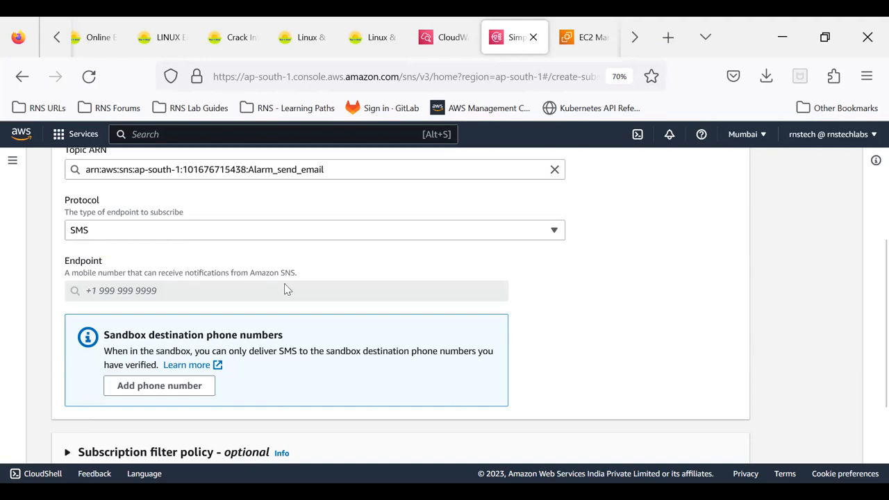
pyautogui.scroll(-3, 284, 285)
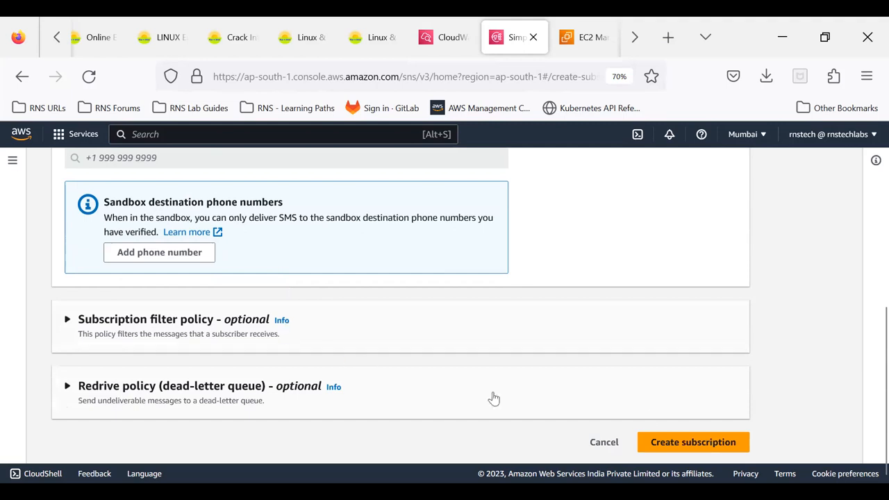
pyautogui.click(604, 443)
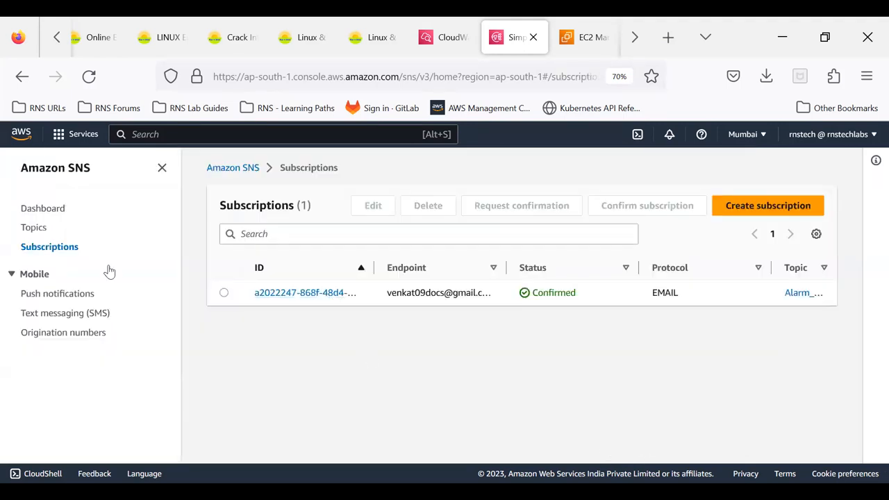
# - Return to the SNS topics list, switch to CloudWatch and open the rule Running_Instance_State_Event for editing
pyautogui.click(33, 227)
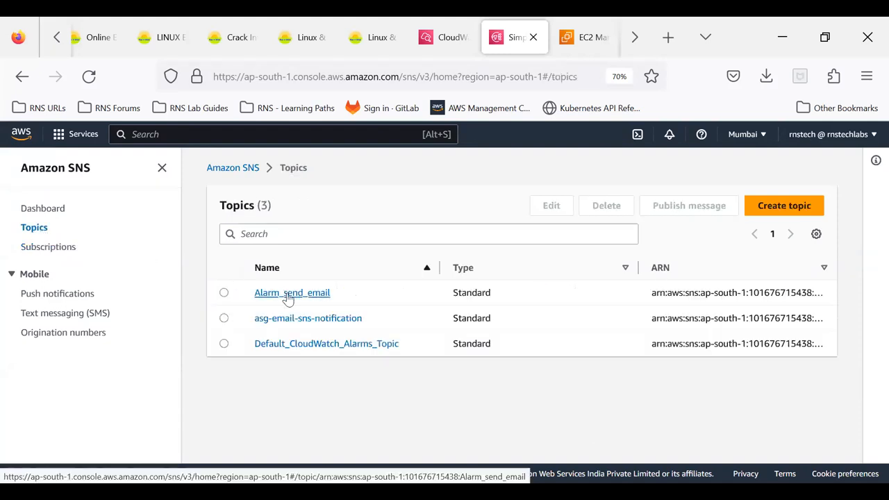
pyautogui.click(452, 48)
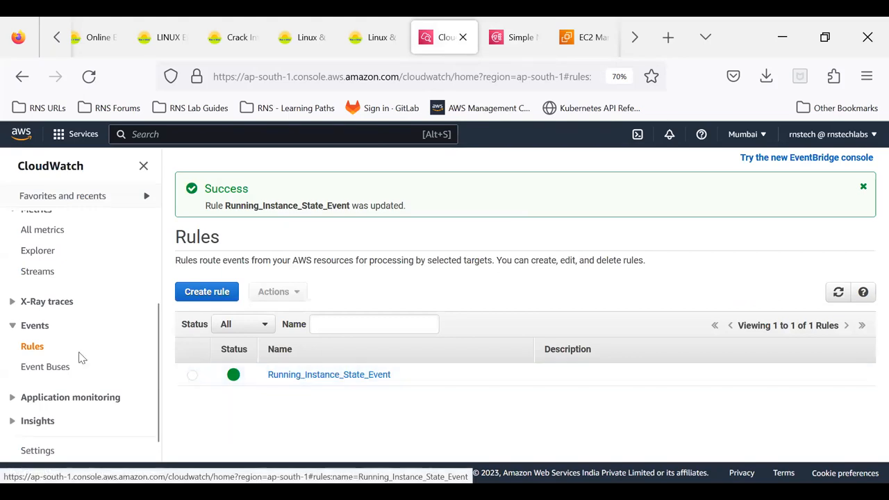
pyautogui.click(314, 378)
pyautogui.click(837, 182)
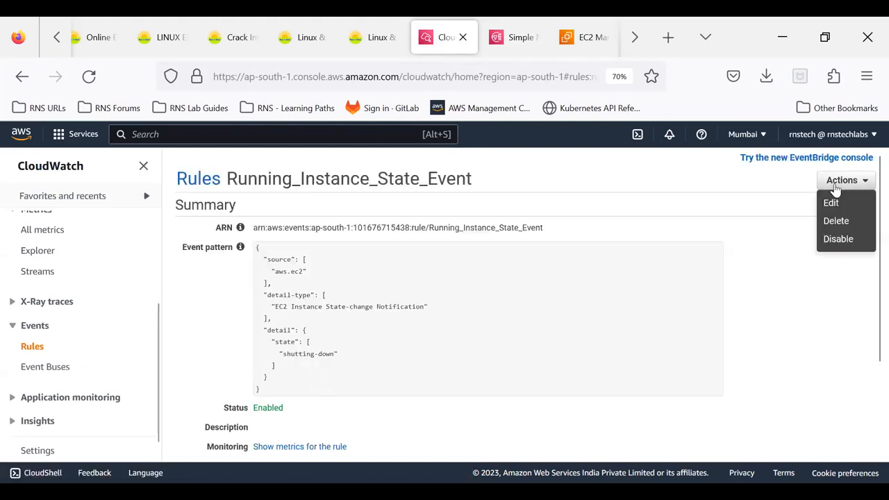
pyautogui.click(831, 202)
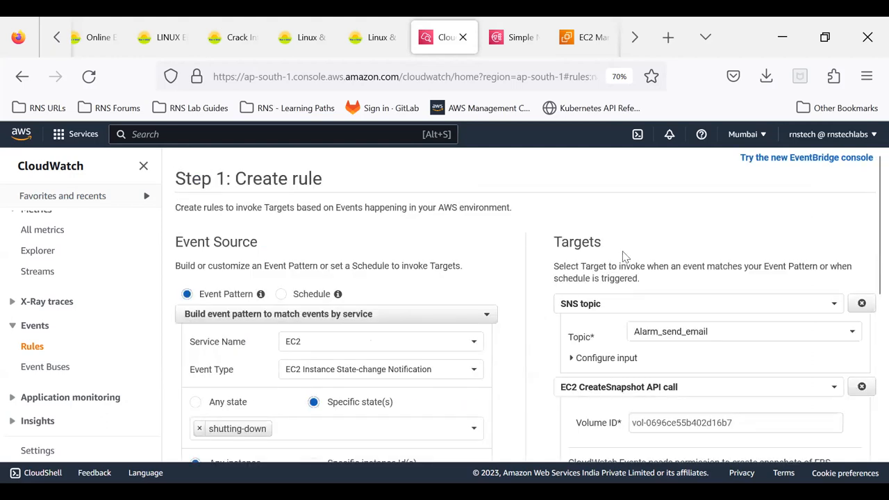
# - Switch to the SNS console and check the subscription endpoint and protocol of the Alarm_send_email topic
pyautogui.click(521, 48)
pyautogui.click(300, 294)
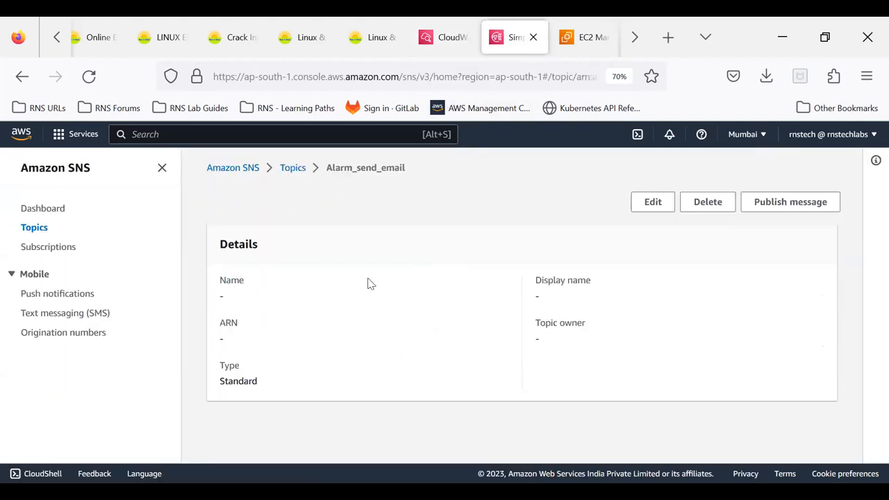
pyautogui.scroll(-4, 419, 270)
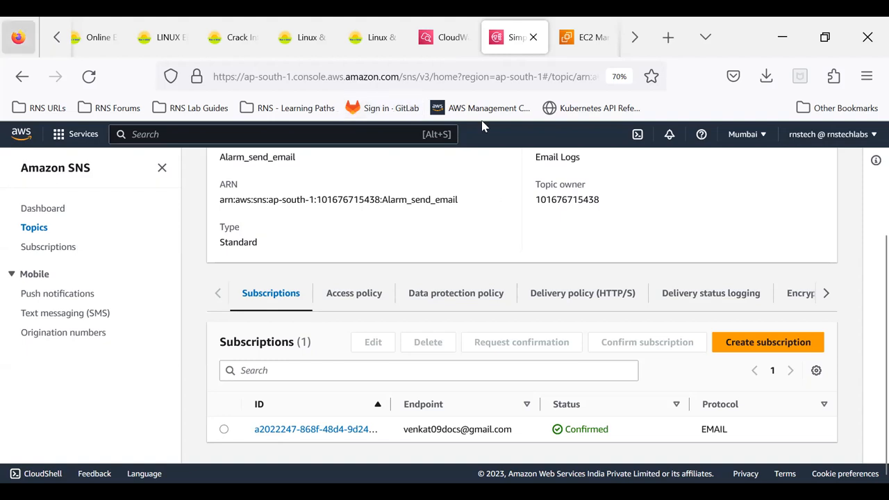
# - Go back to the CloudWatch rule and review its event source, event pattern preview, and SNS topic and EC2 CreateSnapshot targets
pyautogui.click(437, 46)
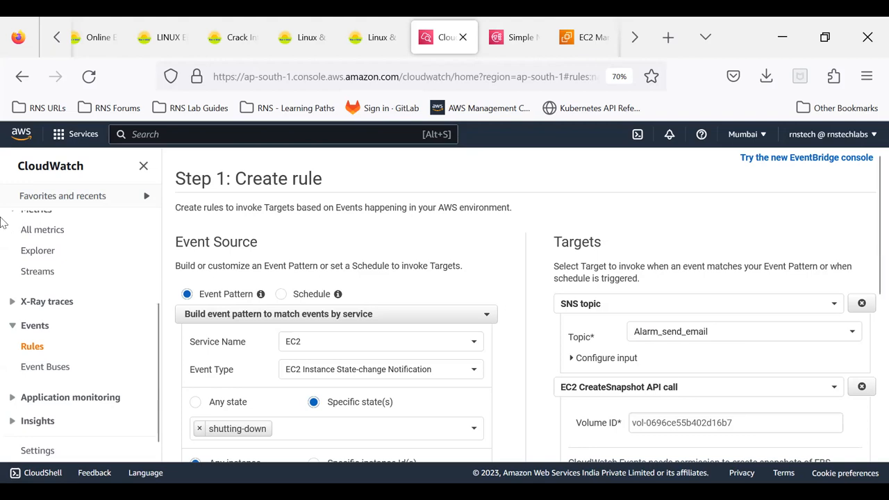
pyautogui.scroll(2, 135, 283)
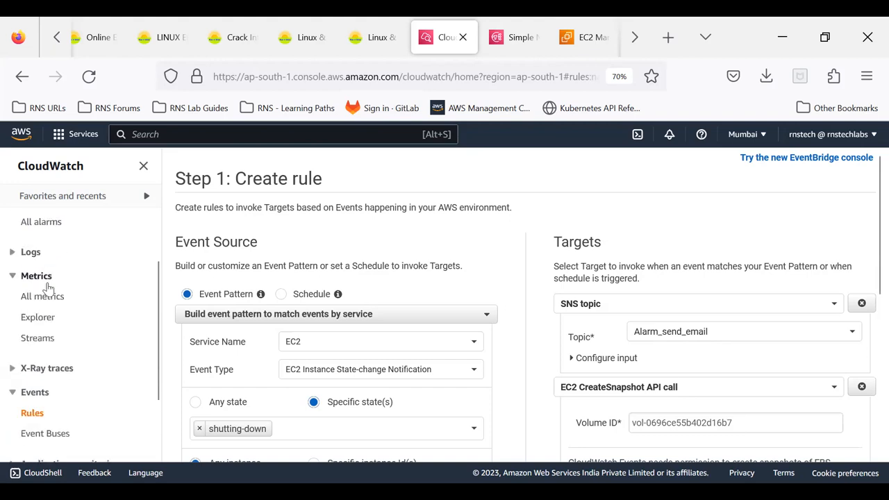
pyautogui.scroll(-2, 39, 320)
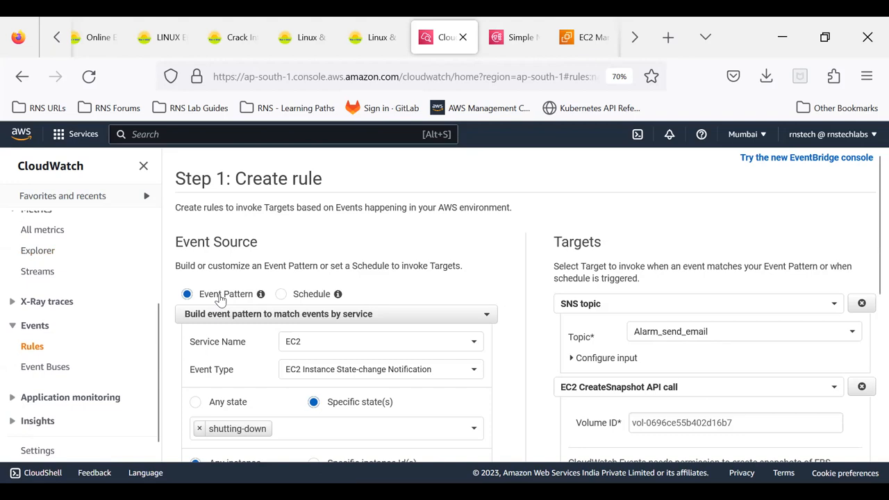
pyautogui.scroll(-2, 220, 299)
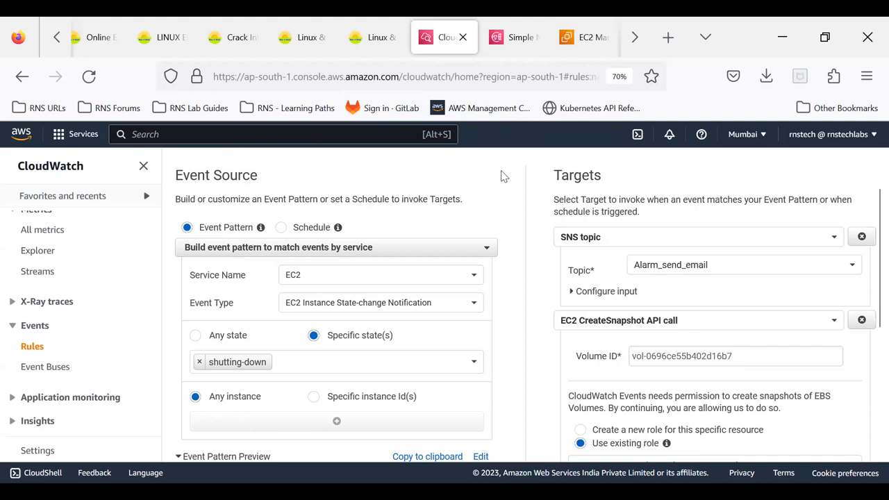
pyautogui.scroll(-5, 504, 176)
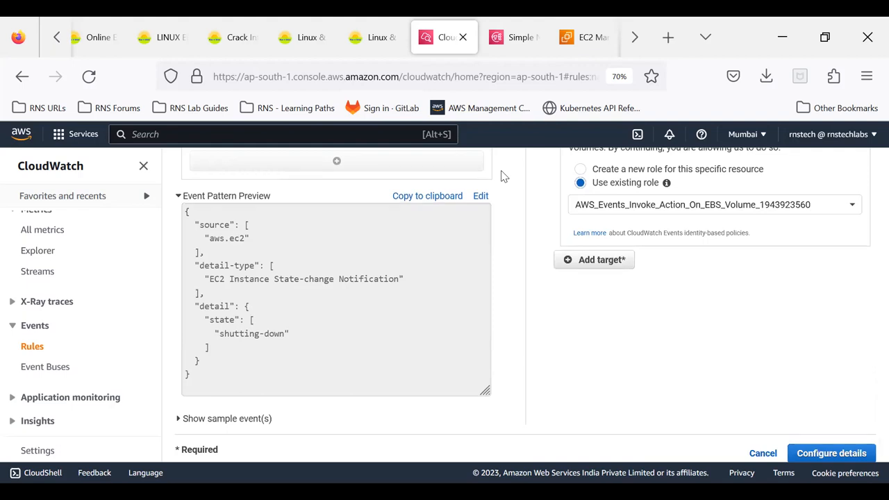
pyautogui.scroll(5, 502, 174)
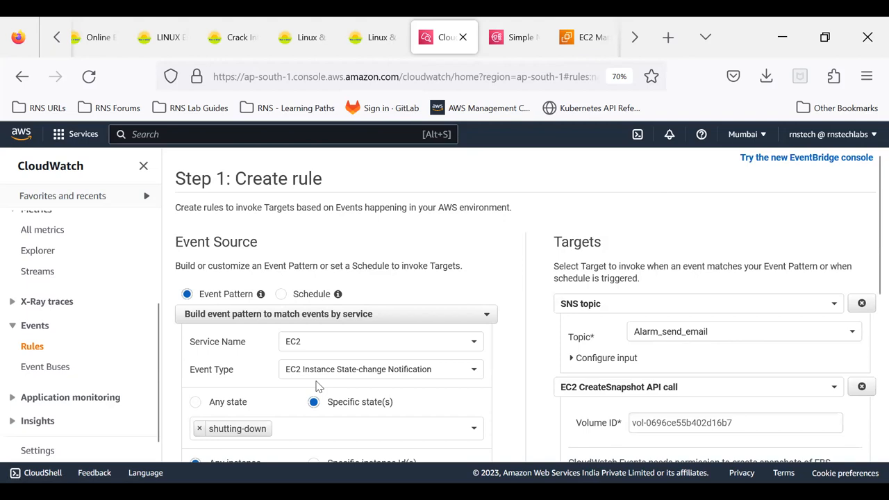
pyautogui.scroll(-5, 316, 386)
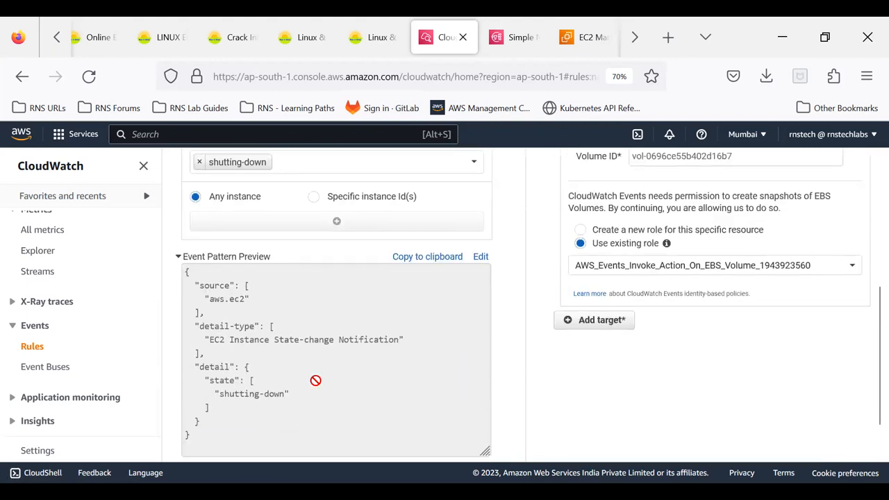
pyautogui.scroll(-1, 316, 380)
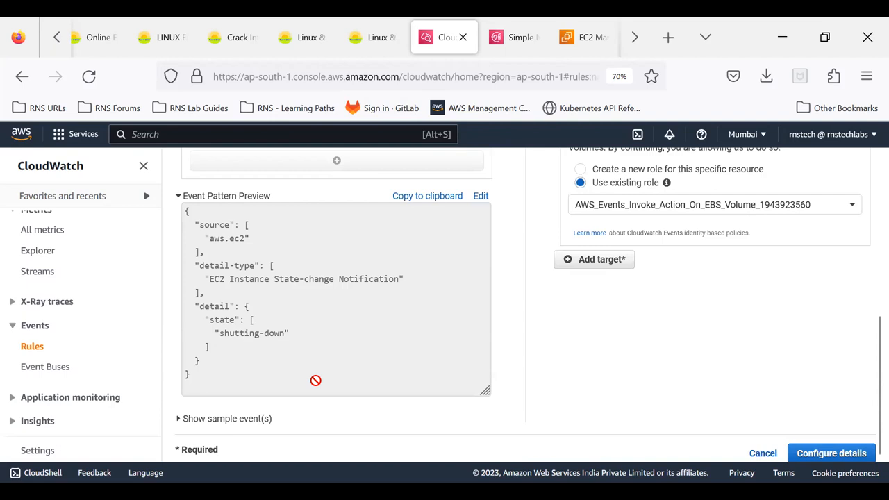
# - Review the rule's event source and targets, browse the CloudWatch navigation entries and expand the Logs section
pyautogui.scroll(5, 315, 375)
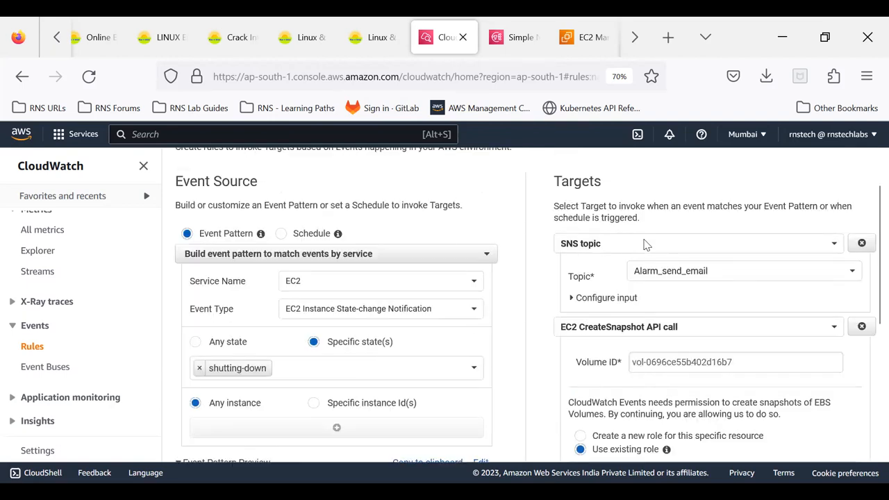
pyautogui.scroll(3, 66, 358)
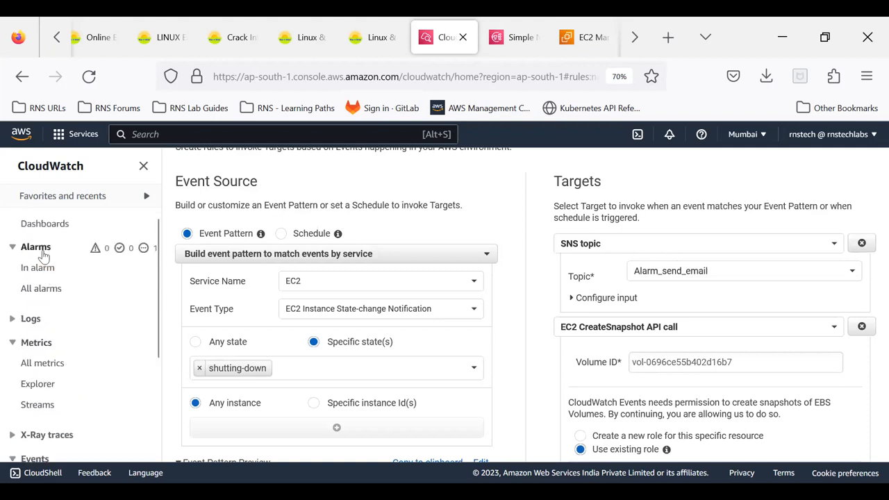
pyautogui.scroll(-1, 84, 354)
pyautogui.scroll(-3, 81, 355)
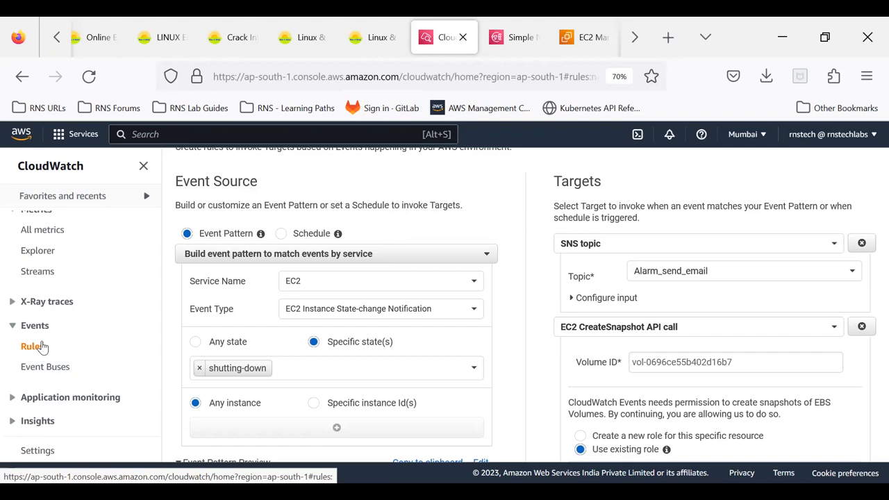
pyautogui.scroll(3, 42, 348)
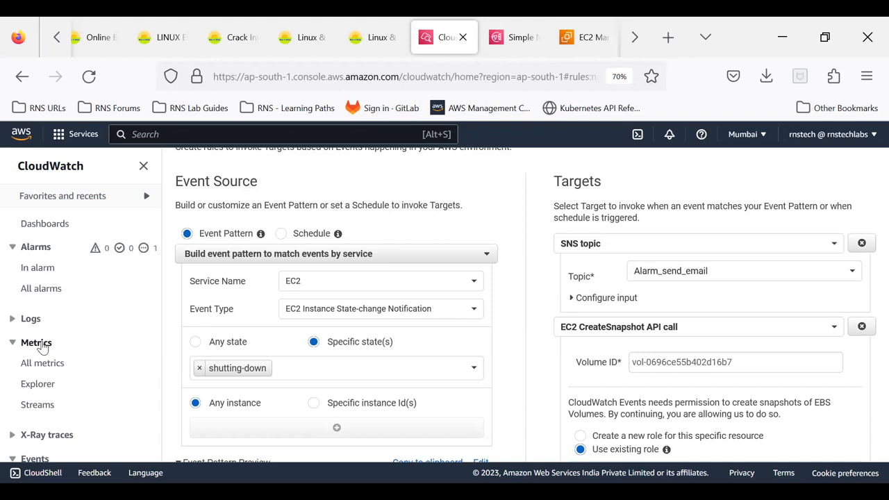
pyautogui.click(14, 320)
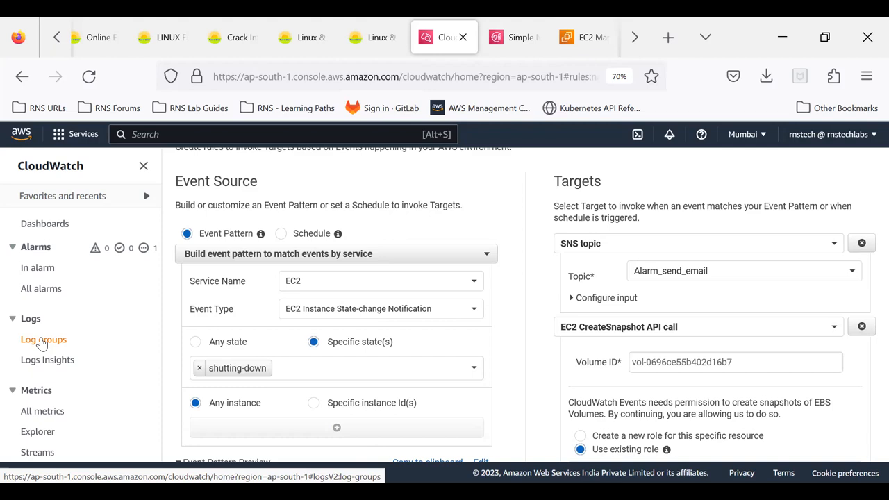
pyautogui.scroll(2, 526, 207)
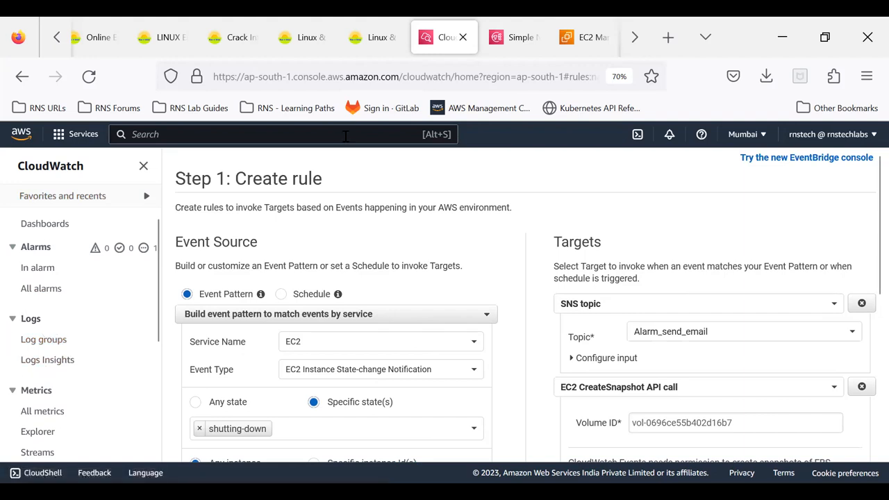
# - Copy the test_event instance's public IPv4 address from the EC2 console, switch to MobaXterm and close the stopped session
pyautogui.click(577, 48)
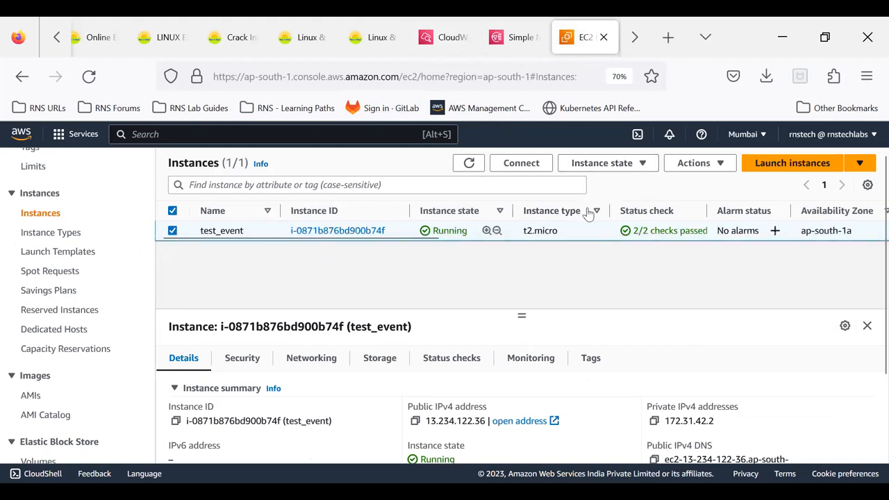
pyautogui.click(414, 422)
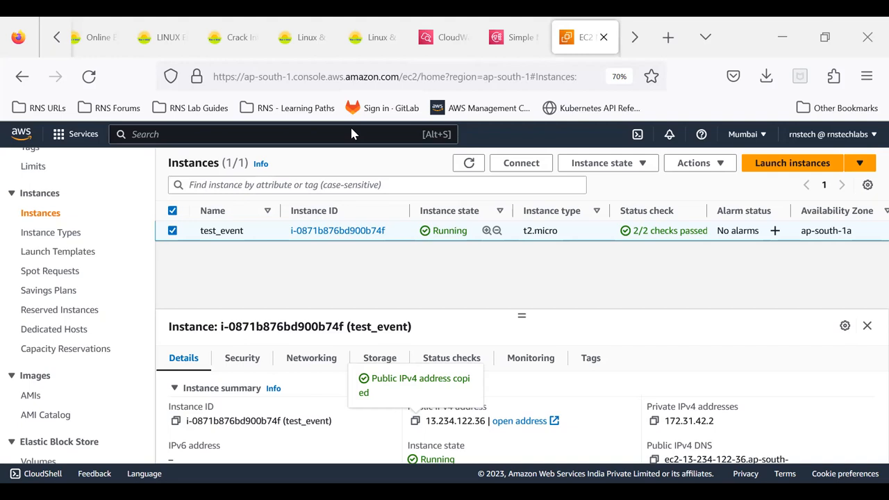
pyautogui.hotkey('alt', 'Tab')
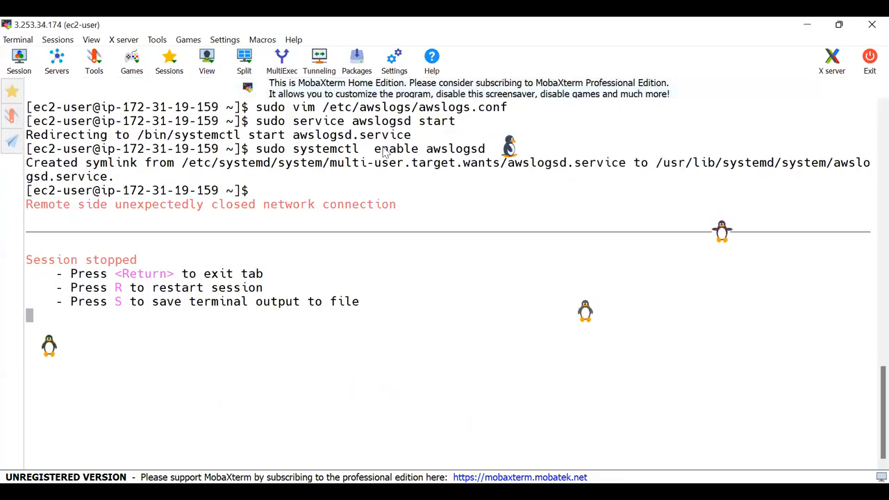
pyautogui.press('r')
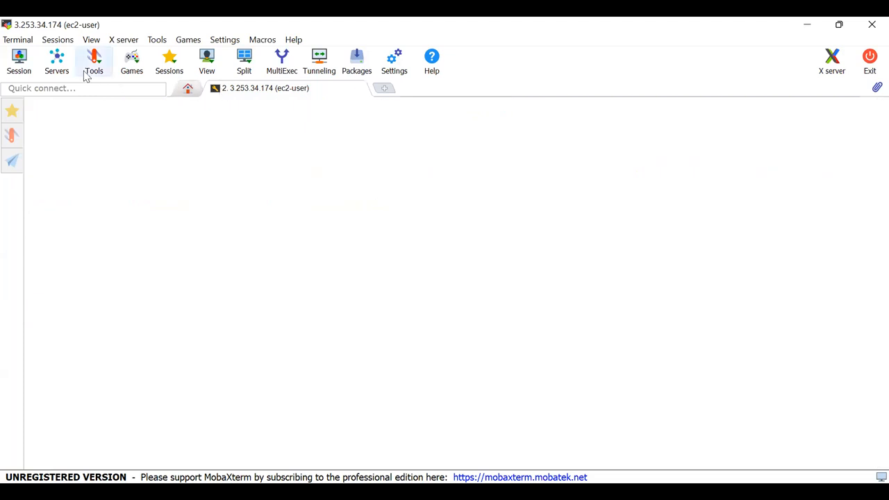
# - Create a new SSH session with remote host 13.234.122.36 and username ec2-user
pyautogui.click(18, 66)
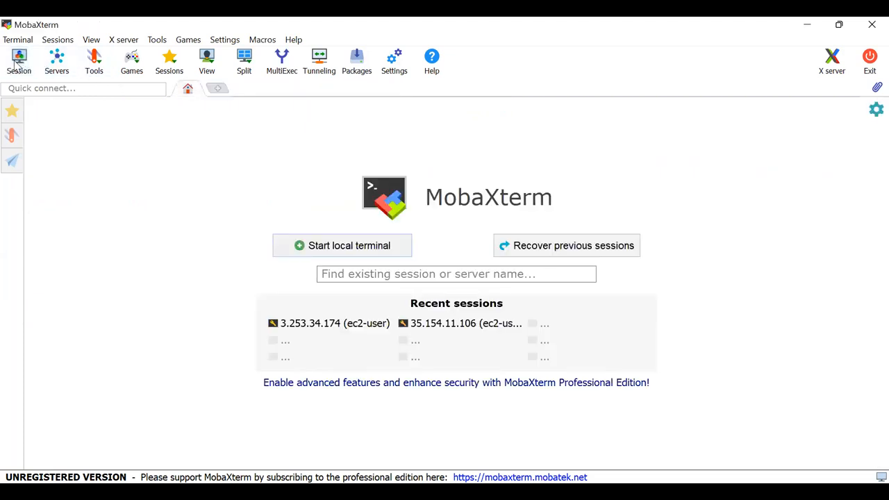
pyautogui.click(176, 112)
pyautogui.hotkey('ctrl', 'v')
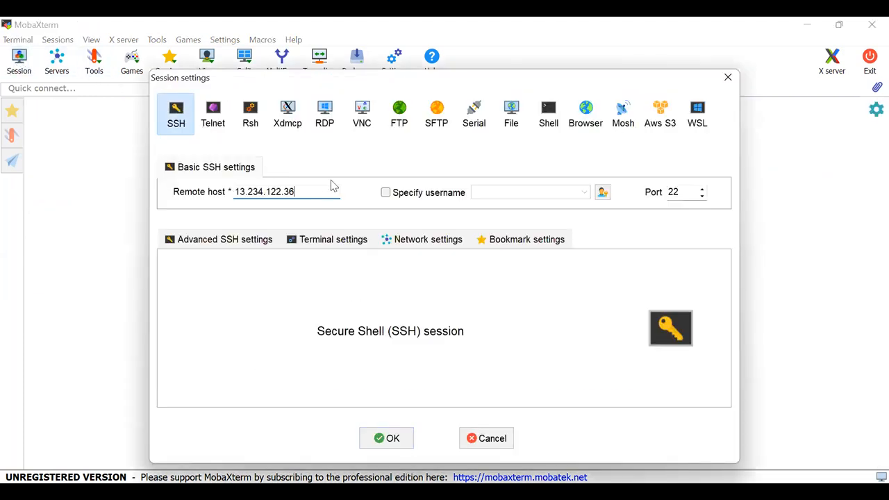
pyautogui.click(386, 193)
pyautogui.write('e')
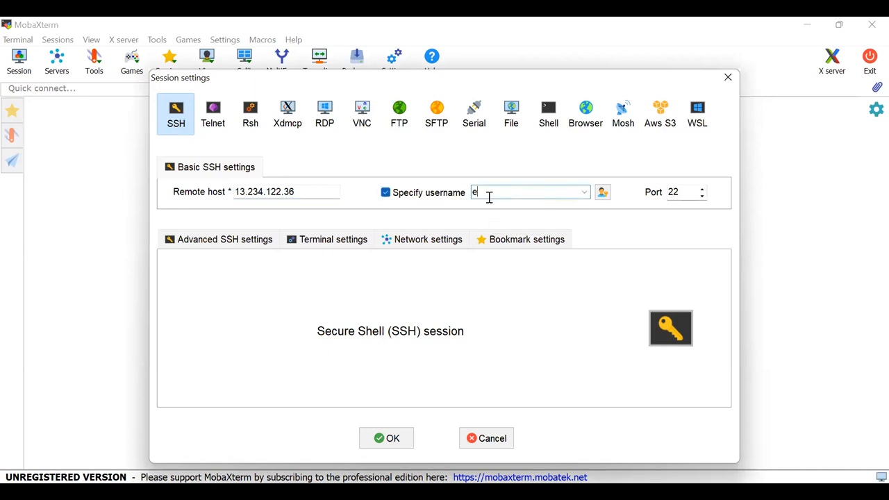
pyautogui.write('c2-user')
# - Set the session to use the private key file cw_key.pem from Downloads and connect to the instance
pyautogui.click(199, 240)
pyautogui.click(239, 364)
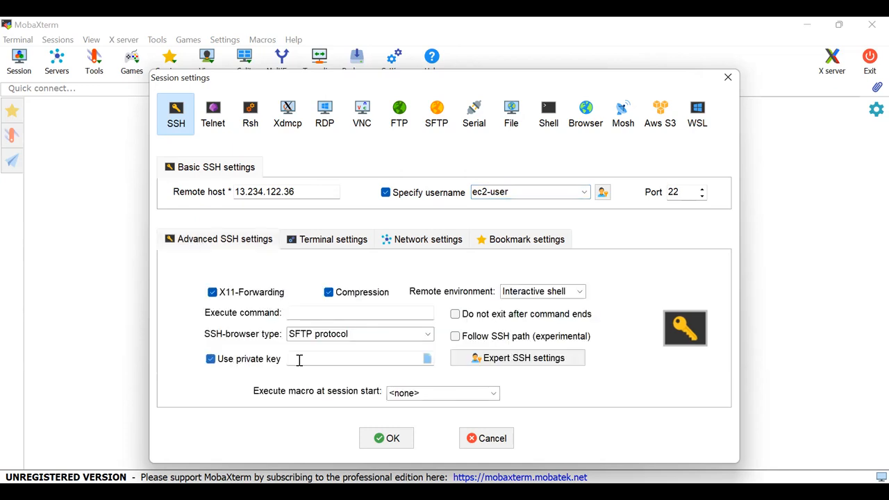
pyautogui.click(428, 359)
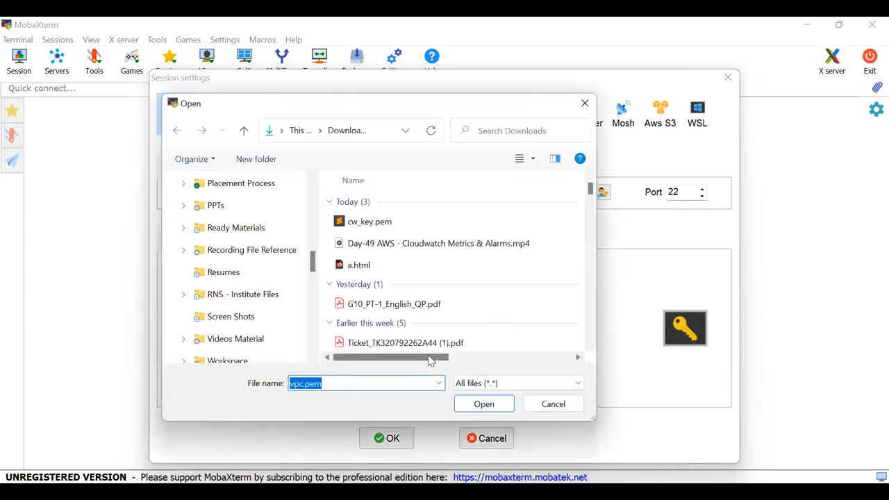
pyautogui.click(368, 223)
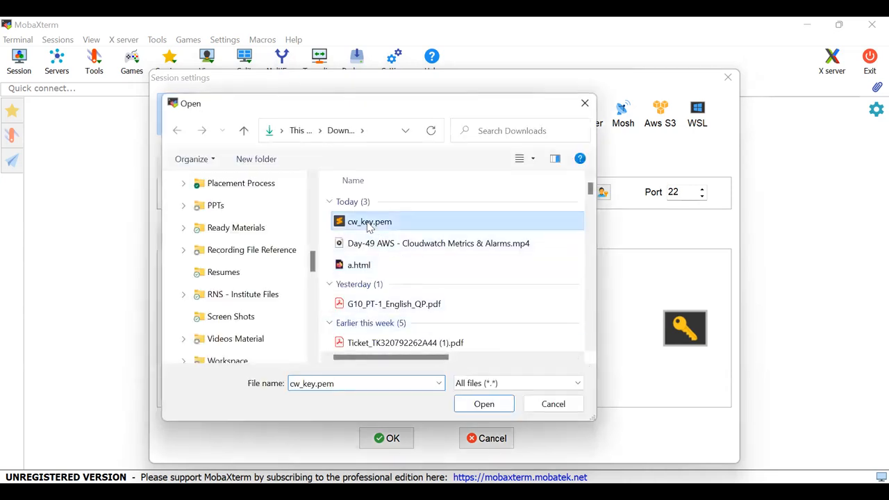
pyautogui.doubleClick(369, 224)
pyautogui.click(384, 439)
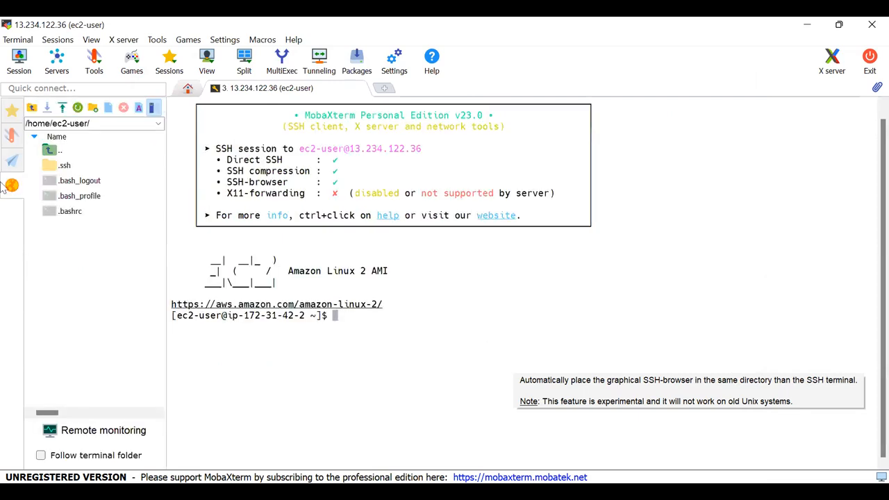
# - Hide the remote file browser, clear the terminal and run "sudo cat /var/log/messages"
pyautogui.click(10, 187)
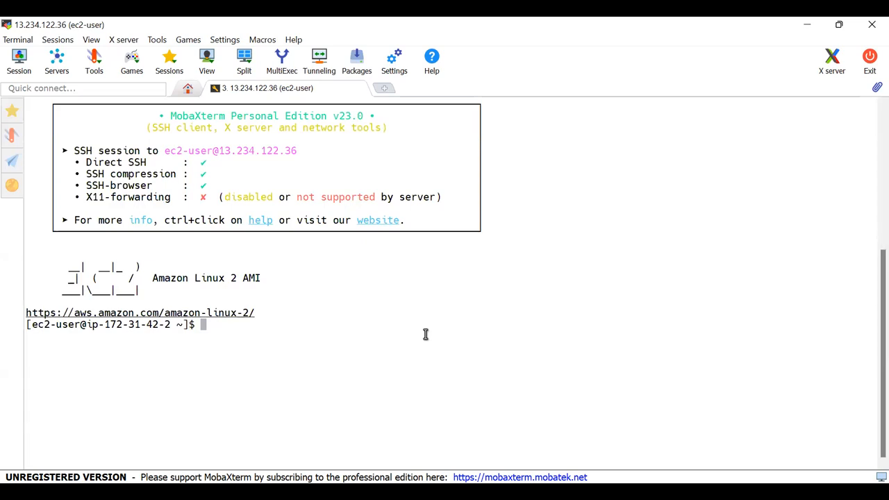
pyautogui.hotkey('ctrl', 'l')
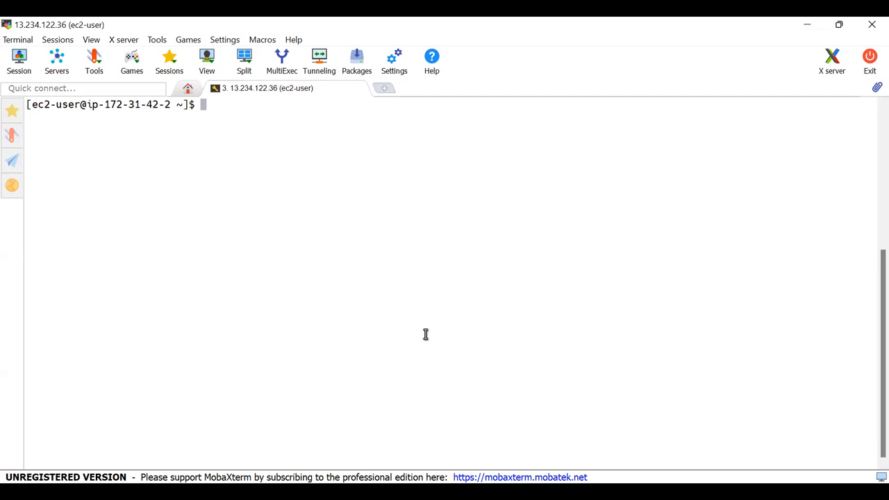
pyautogui.write('sudo cat /var/')
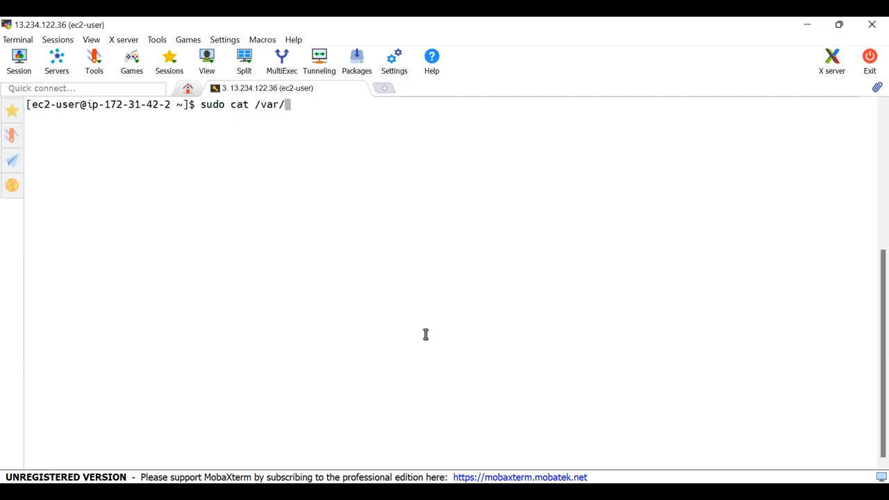
pyautogui.write('log/mess')
pyautogui.press('Tab')
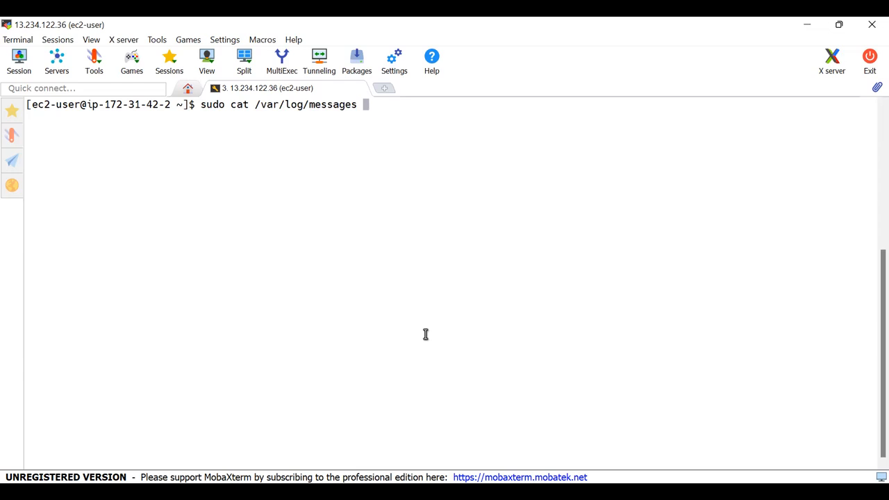
pyautogui.press('Return')
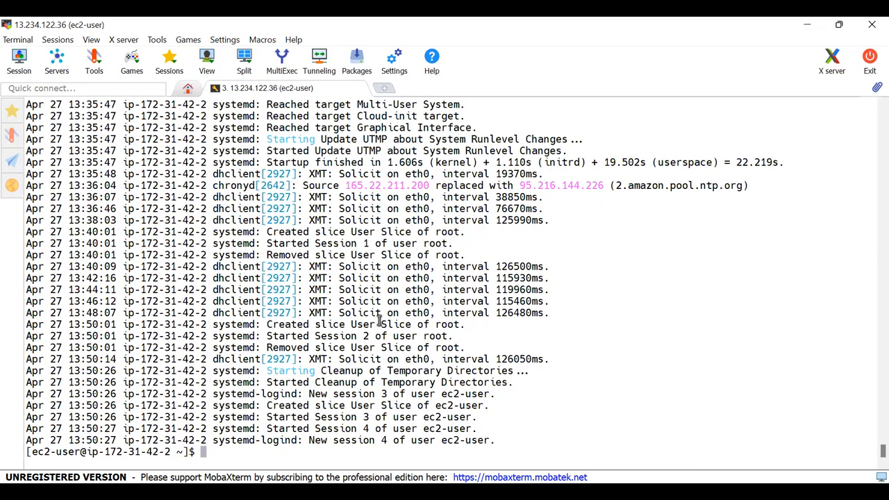
# - Examine the /var/log/messages output for the systemd, cloud-init, network and dhclient entries logged since boot
pyautogui.scroll(13, 235, 396)
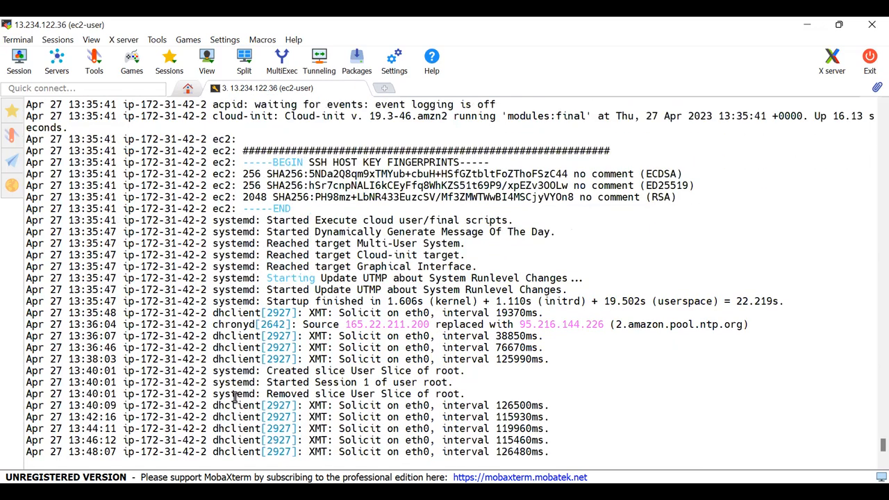
pyautogui.scroll(11, 235, 396)
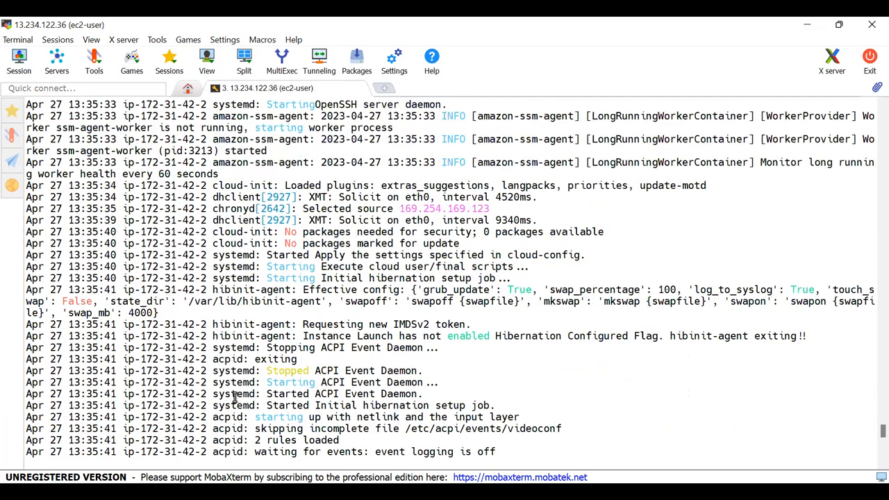
pyautogui.scroll(4, 235, 396)
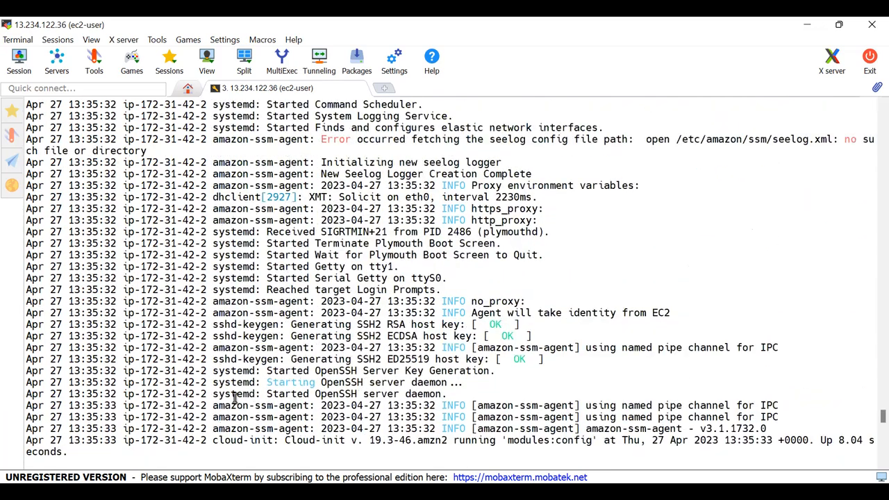
pyautogui.doubleClick(225, 393)
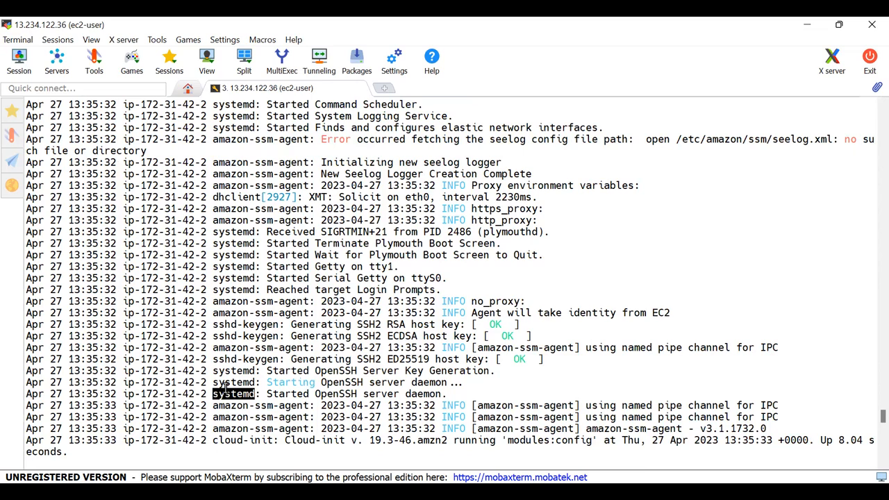
pyautogui.scroll(15, 225, 389)
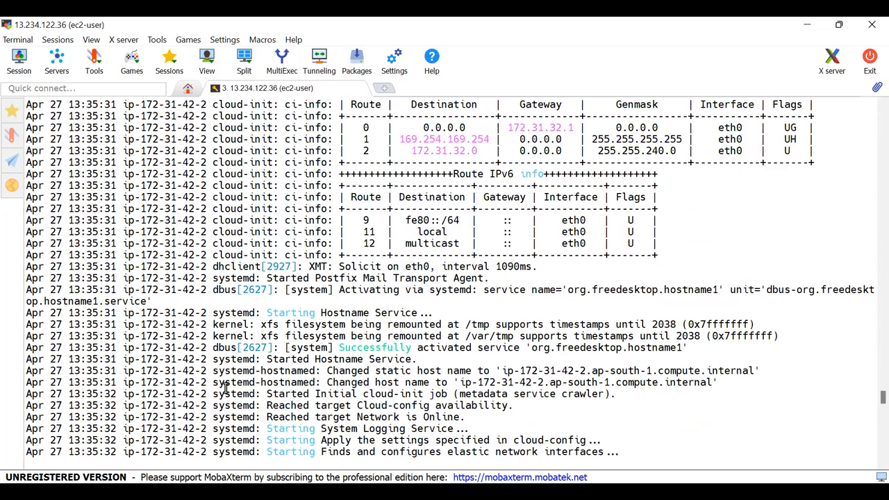
pyautogui.scroll(9, 225, 389)
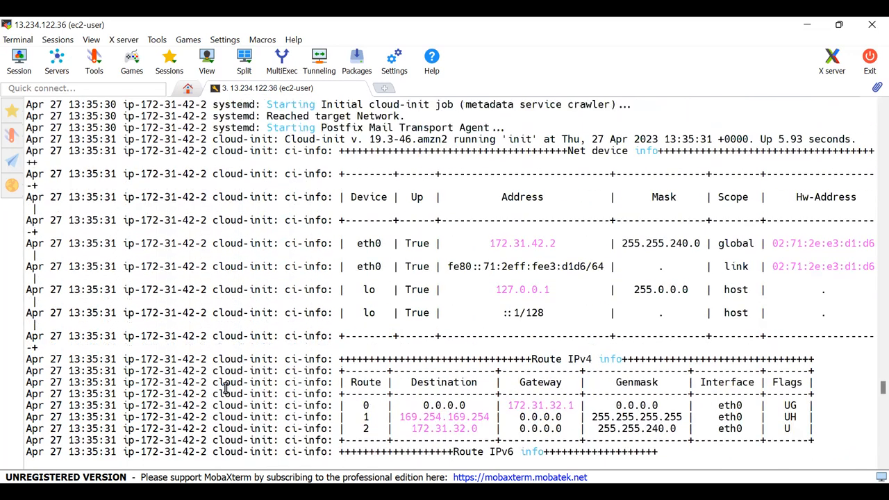
pyautogui.scroll(11, 225, 389)
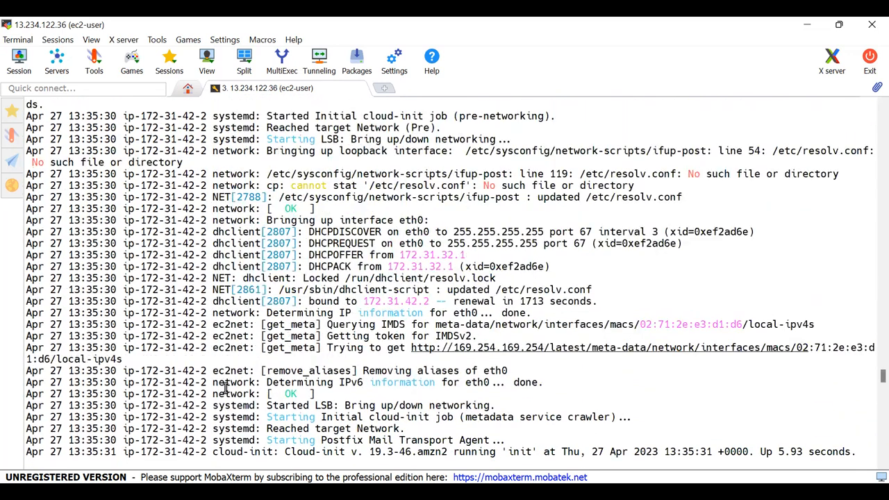
pyautogui.scroll(5, 225, 389)
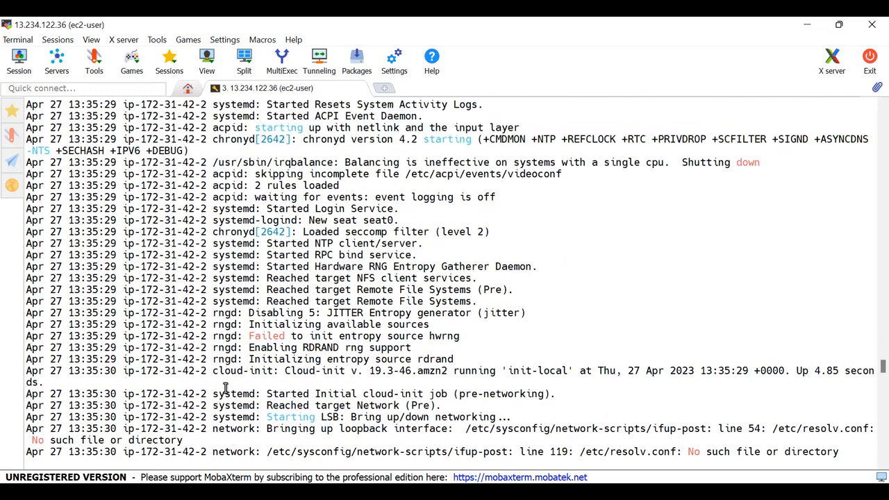
pyautogui.scroll(-3, 225, 389)
pyautogui.scroll(-20, 225, 389)
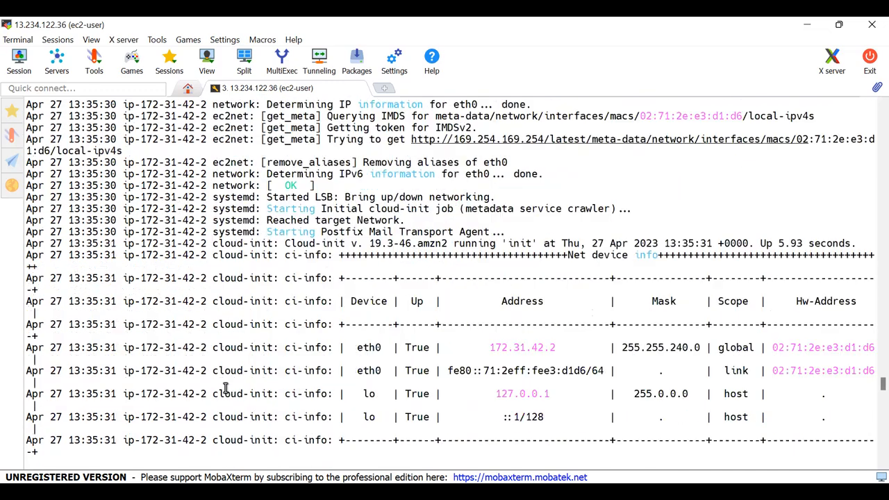
pyautogui.scroll(-6, 225, 389)
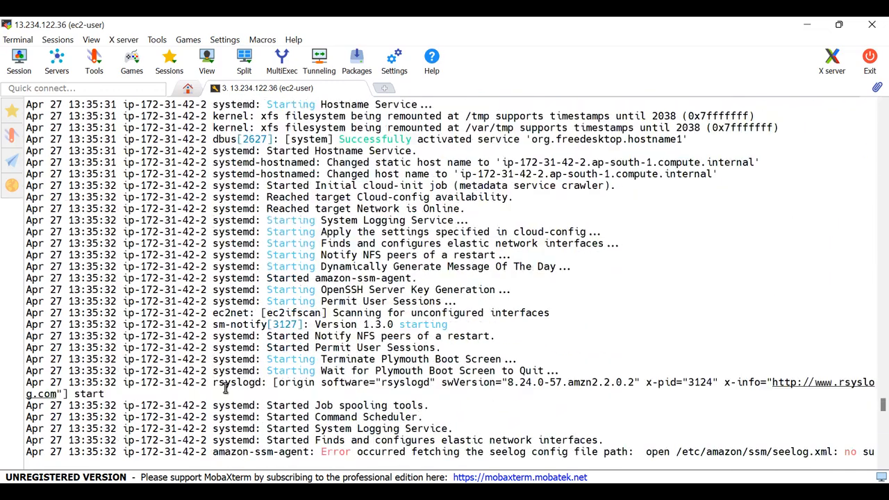
pyautogui.scroll(-6, 225, 389)
pyautogui.doubleClick(225, 389)
pyautogui.scroll(-6, 225, 389)
pyautogui.scroll(-3, 225, 389)
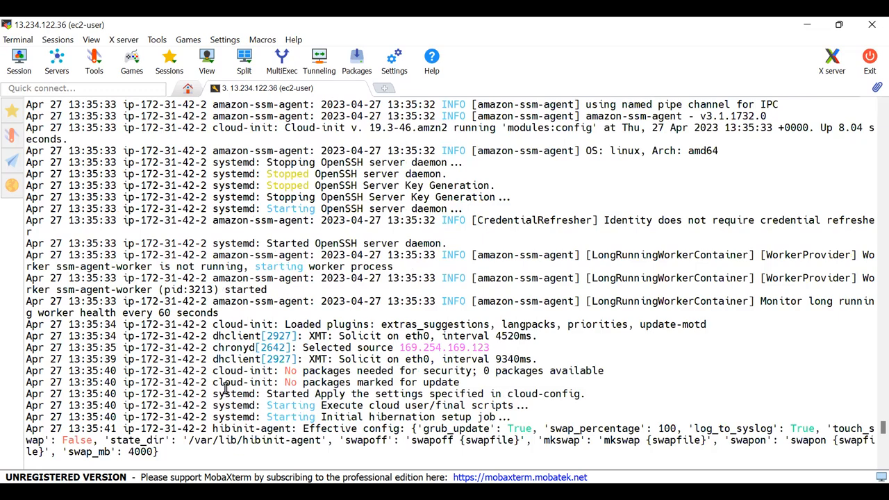
pyautogui.scroll(-9, 225, 389)
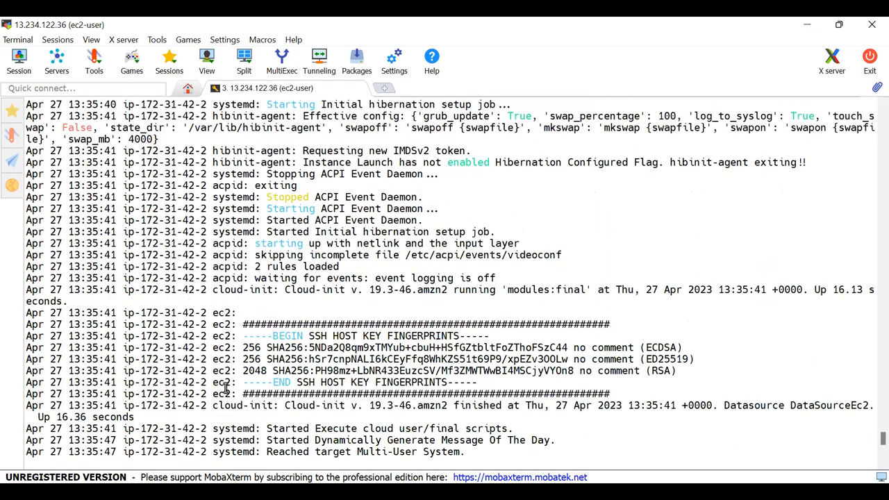
pyautogui.scroll(-6, 225, 389)
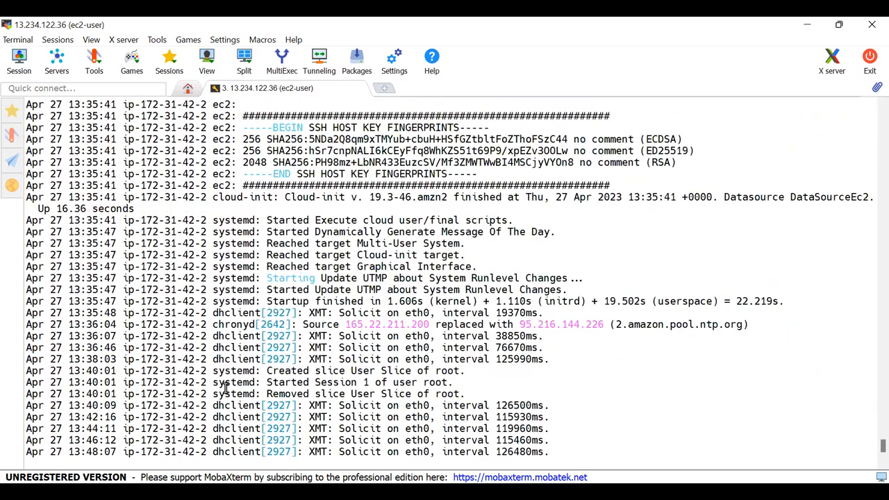
# - Switch from the terminal to the AWS console in the browser and check the CloudWatch log groups and the test_event instance
pyautogui.scroll(-4, 225, 389)
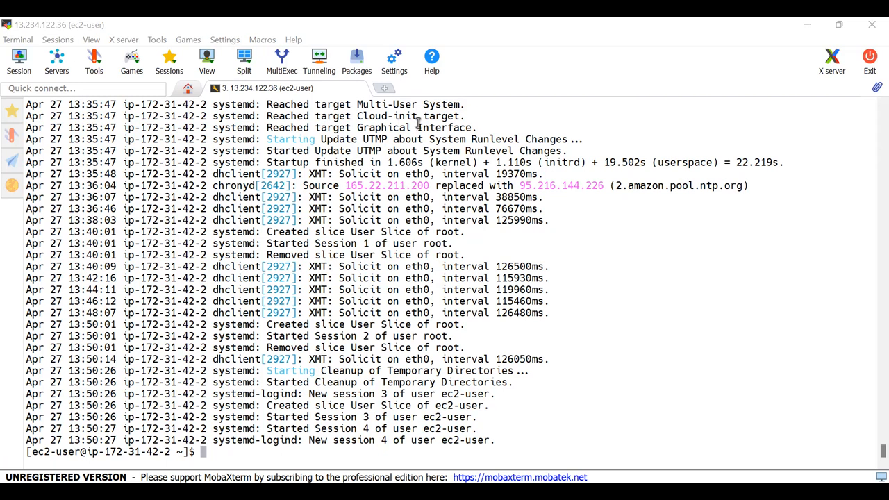
pyautogui.hotkey('alt', 'Tab')
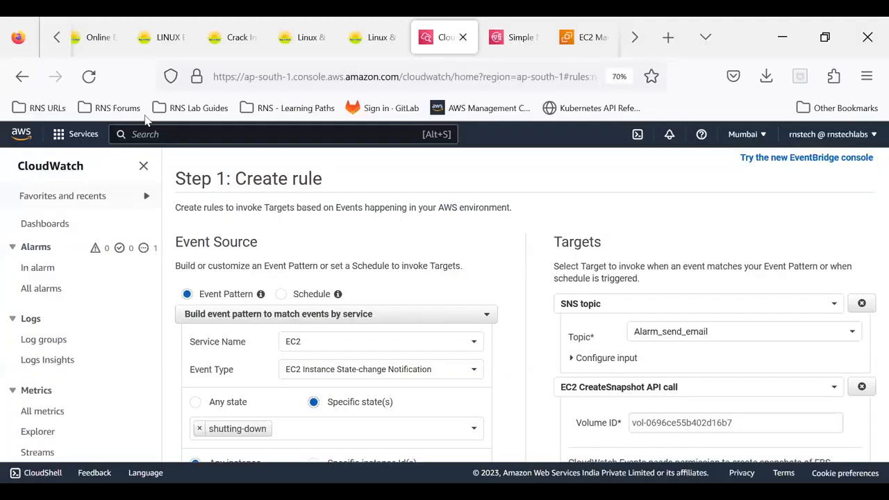
pyautogui.click(40, 341)
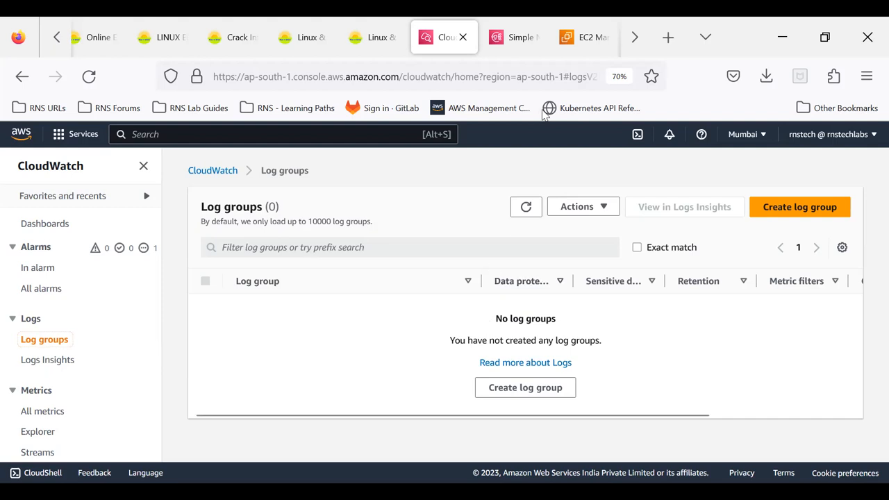
pyautogui.click(592, 39)
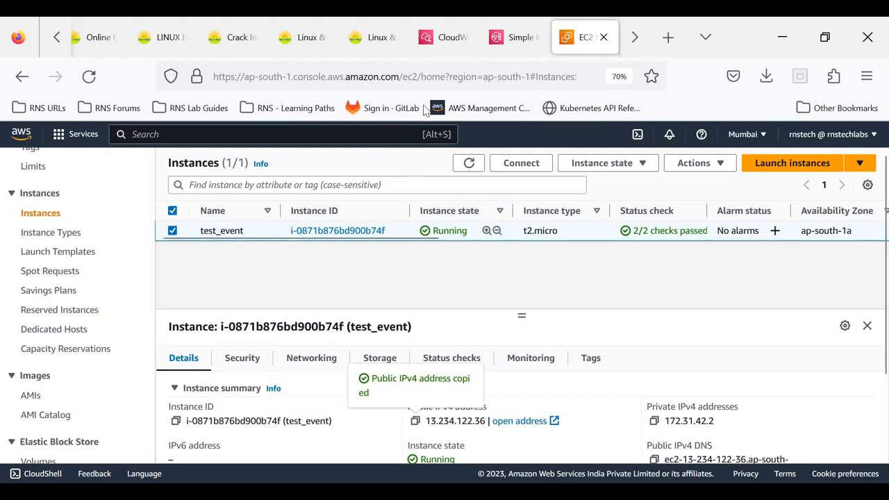
pyautogui.click(439, 38)
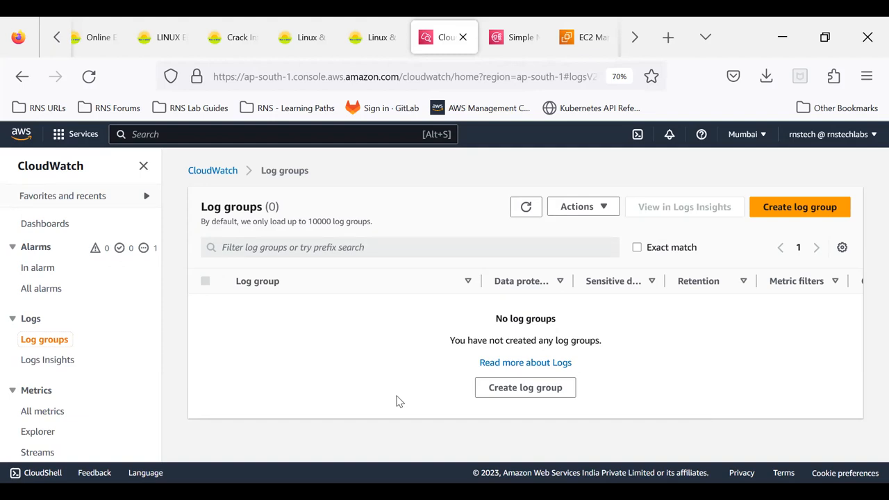
# - Search the AWS console for IAM and open its list of roles
pyautogui.click(569, 53)
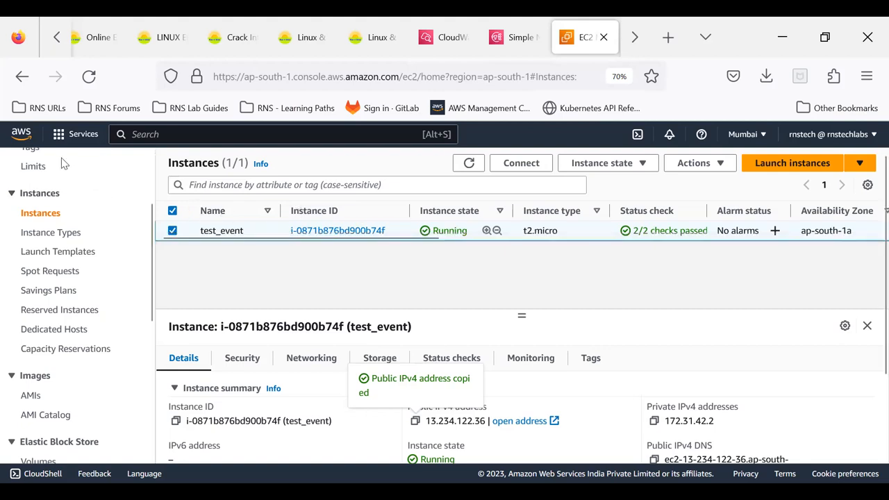
pyautogui.click(141, 132)
pyautogui.write('IAM')
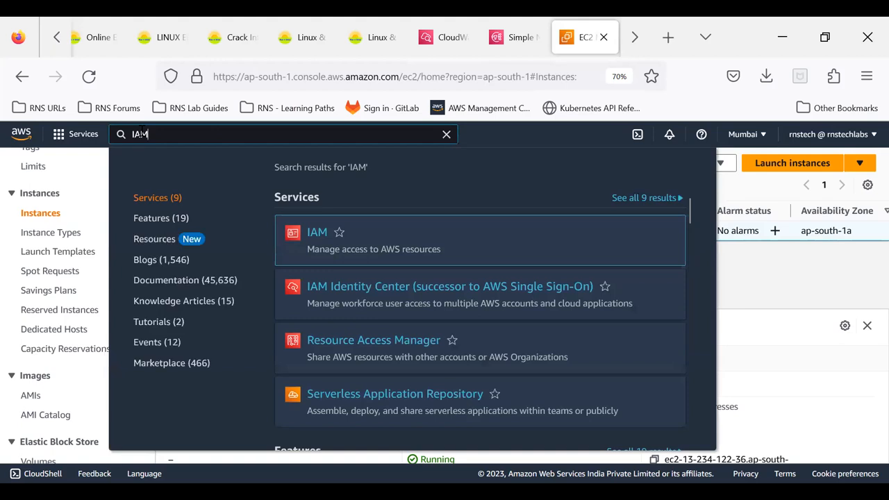
pyautogui.click(317, 235)
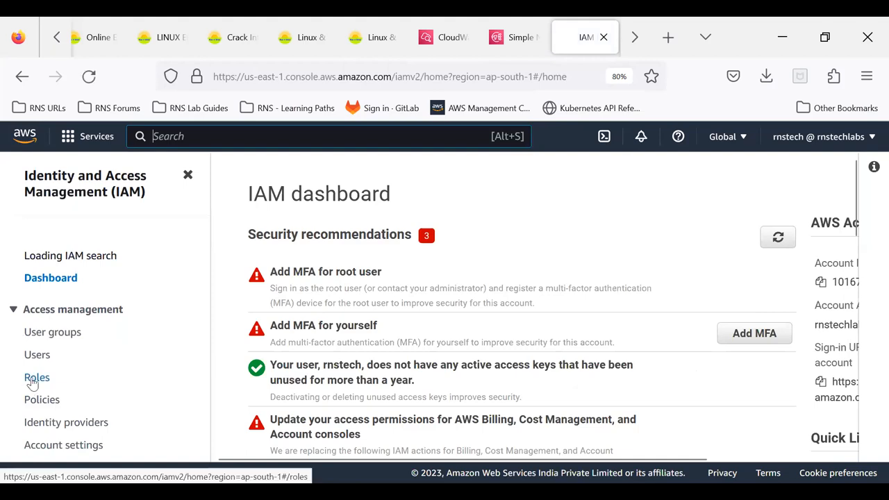
pyautogui.click(35, 377)
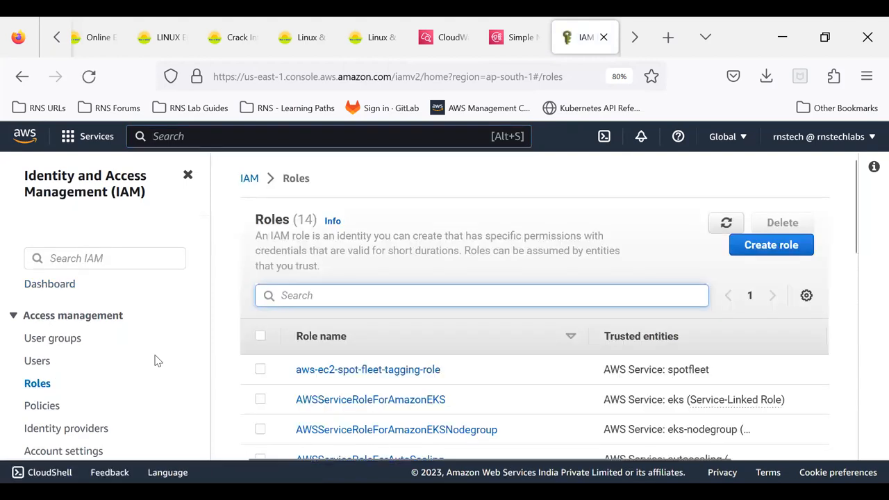
# - Start creating a role with AWS service as the trusted entity type and EC2 as the use case
pyautogui.click(746, 246)
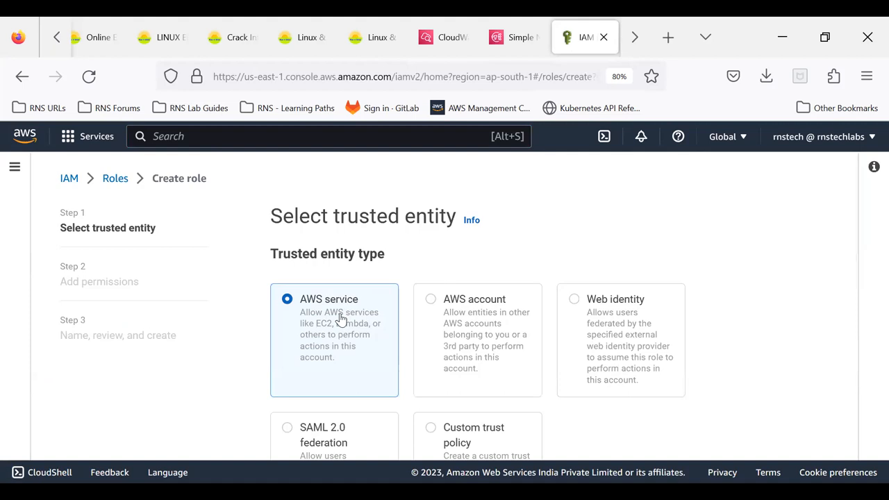
pyautogui.scroll(-3, 330, 339)
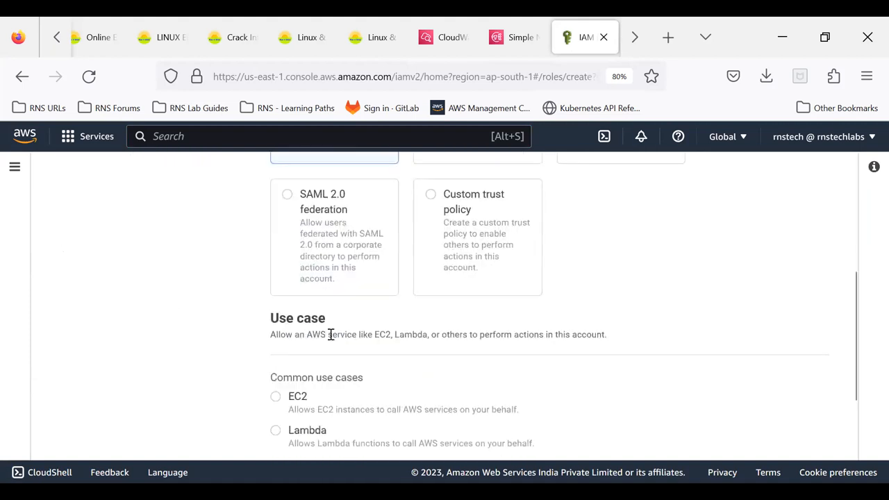
pyautogui.scroll(-2, 330, 337)
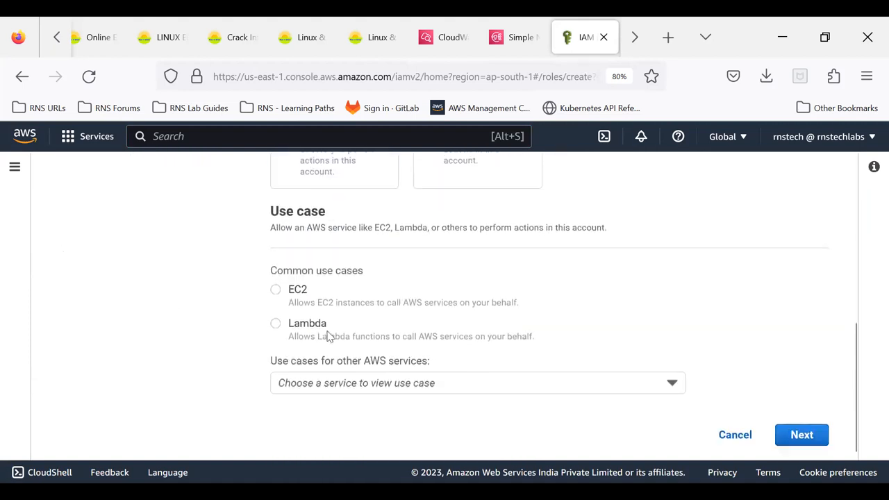
pyautogui.click(276, 290)
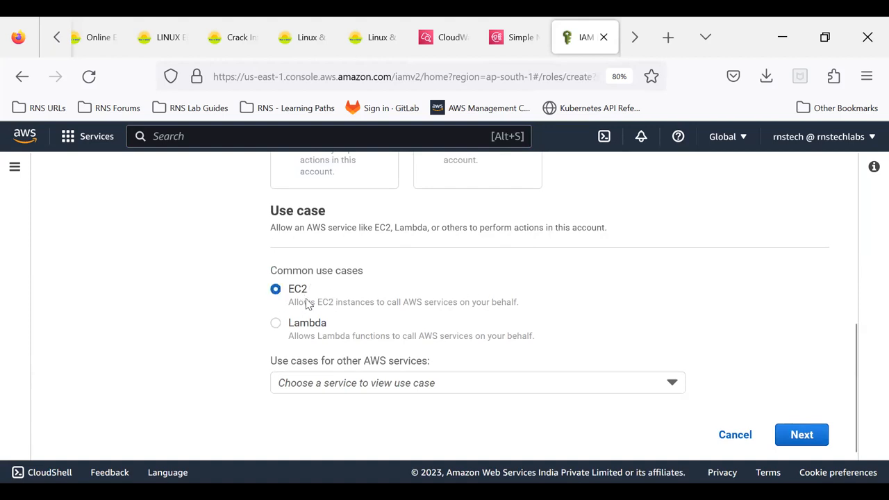
pyautogui.click(803, 438)
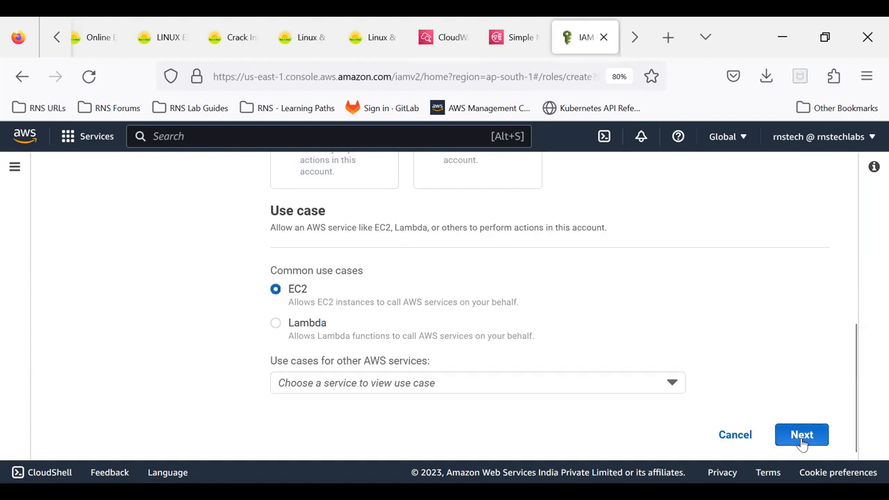
# - Filter the role's permissions policies by "cloudwatch"
pyautogui.scroll(5, 433, 263)
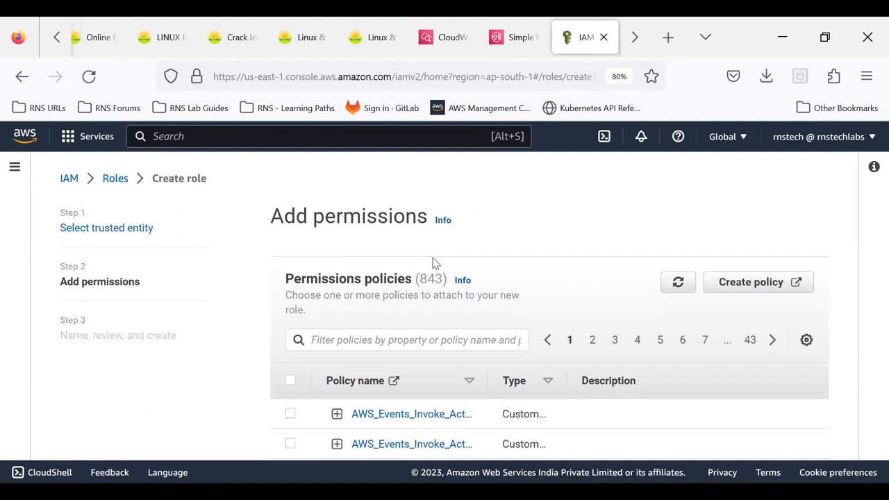
pyautogui.scroll(-3, 432, 262)
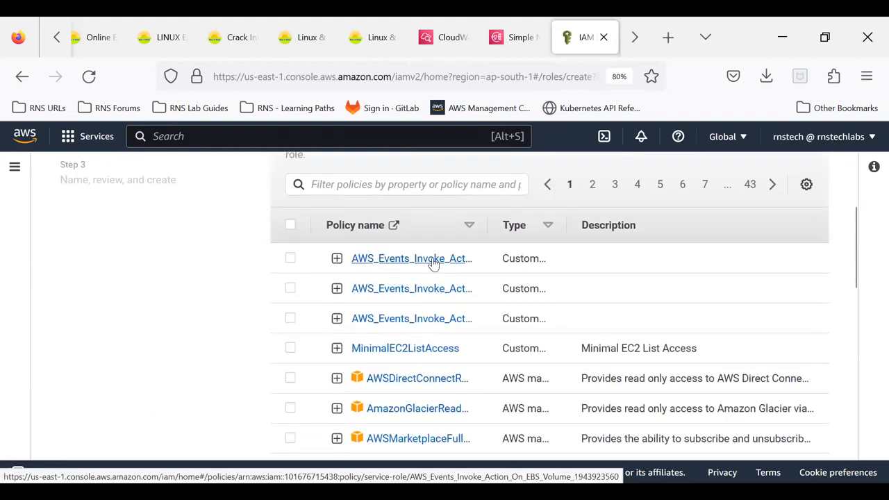
pyautogui.scroll(3, 433, 263)
pyautogui.click(353, 340)
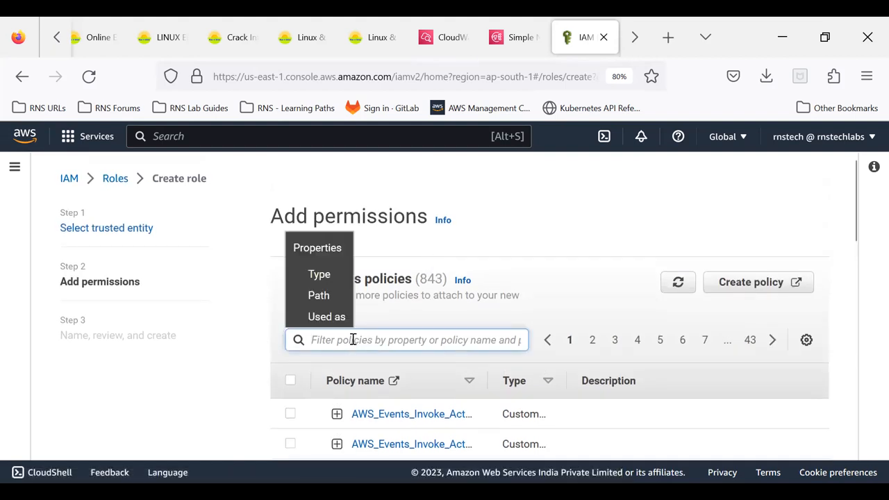
pyautogui.write('cloud')
pyautogui.write('watch')
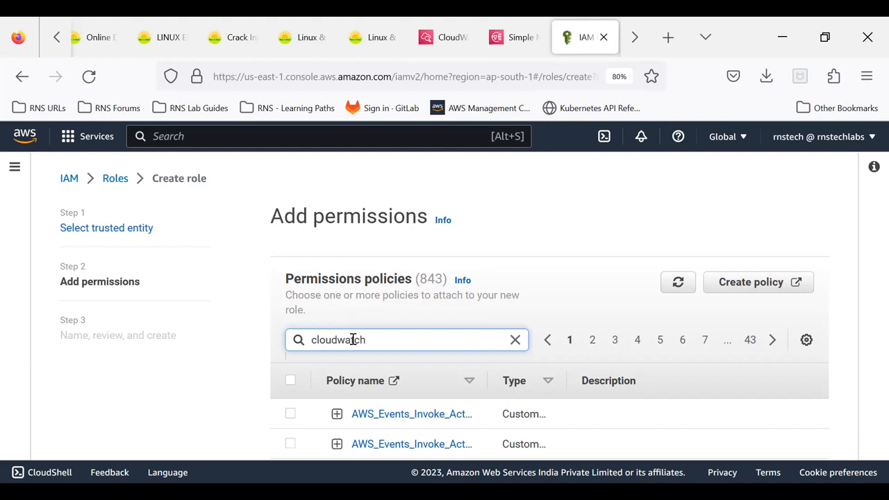
pyautogui.press('Return')
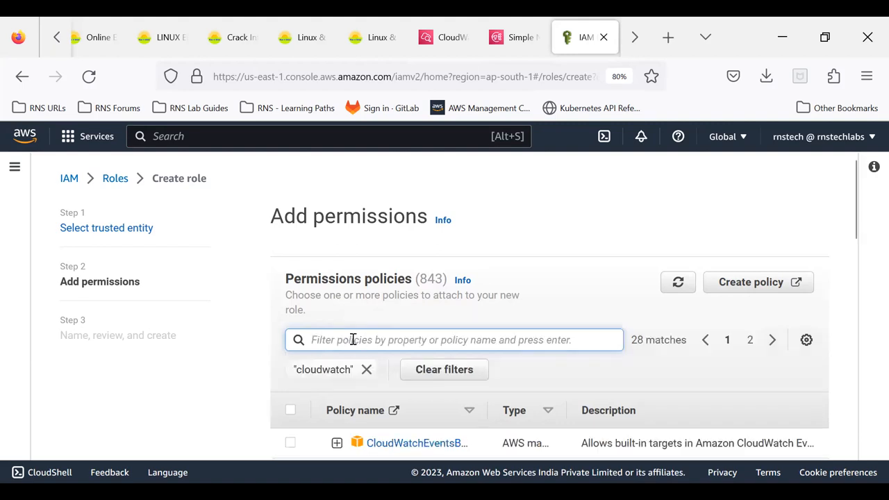
# - Add the CloudWatchLogsFullAccess policy to the role and proceed to the naming and review stage
pyautogui.scroll(-2, 490, 310)
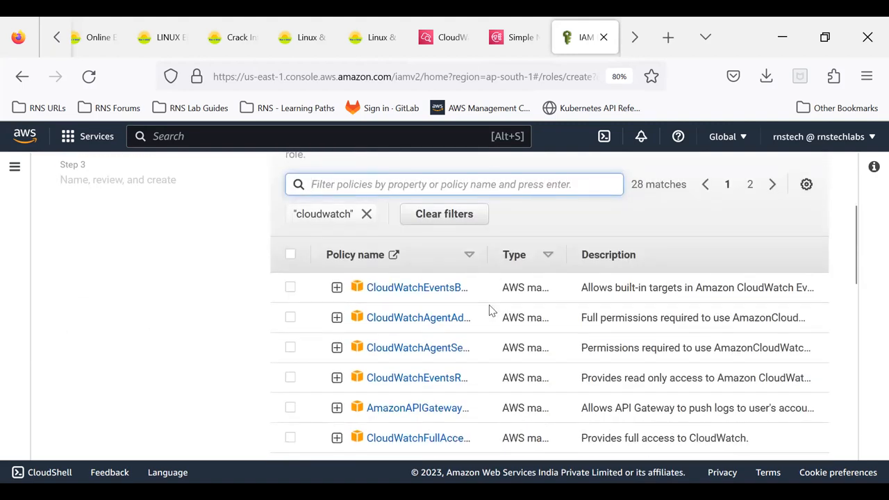
pyautogui.scroll(-2, 490, 310)
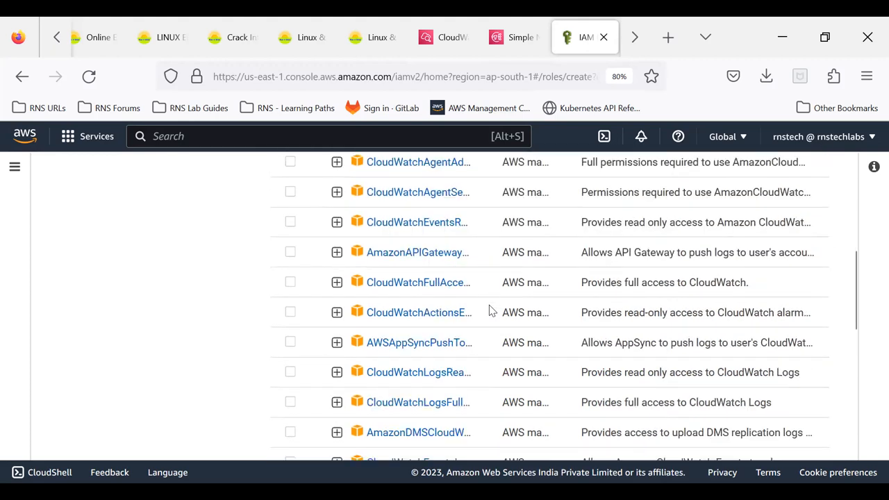
pyautogui.scroll(-1, 489, 310)
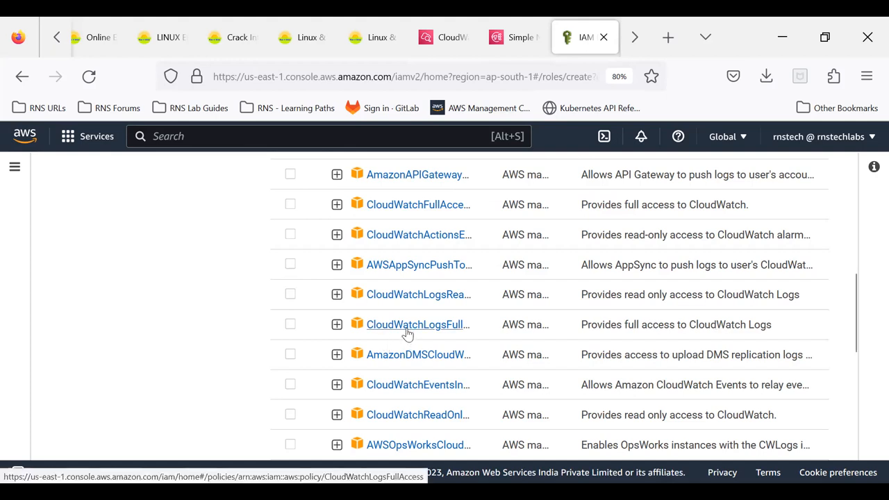
pyautogui.click(290, 325)
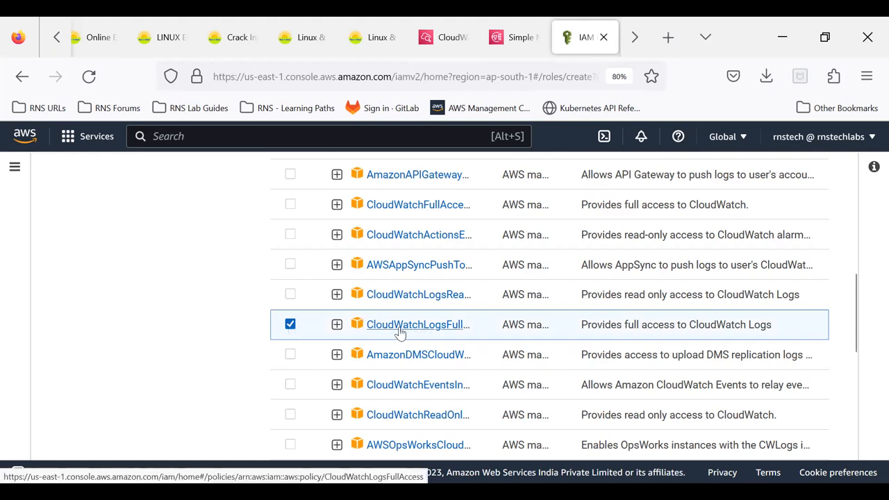
pyautogui.scroll(-5, 521, 325)
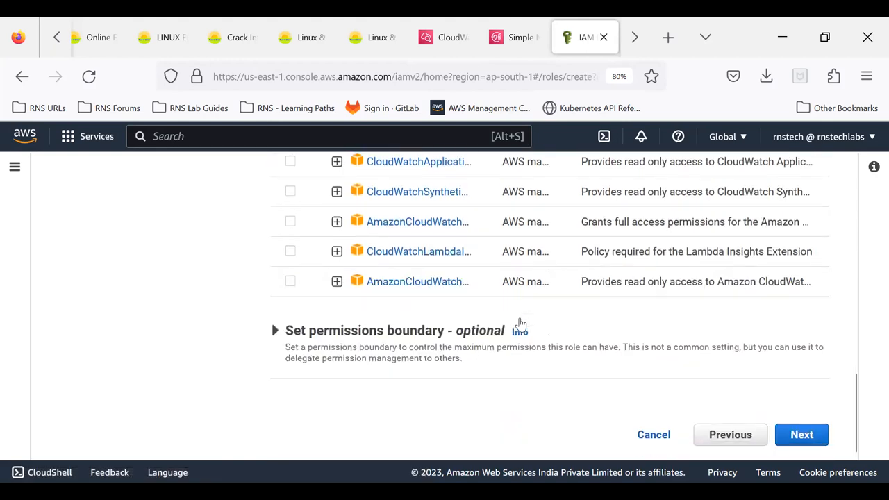
pyautogui.click(802, 436)
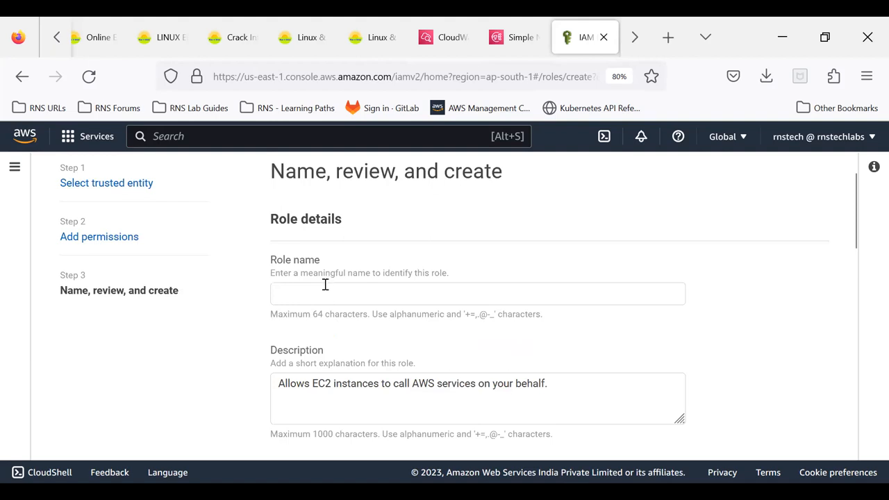
# - Name the role EC2_CW_LOGS_FULL
pyautogui.click(417, 284)
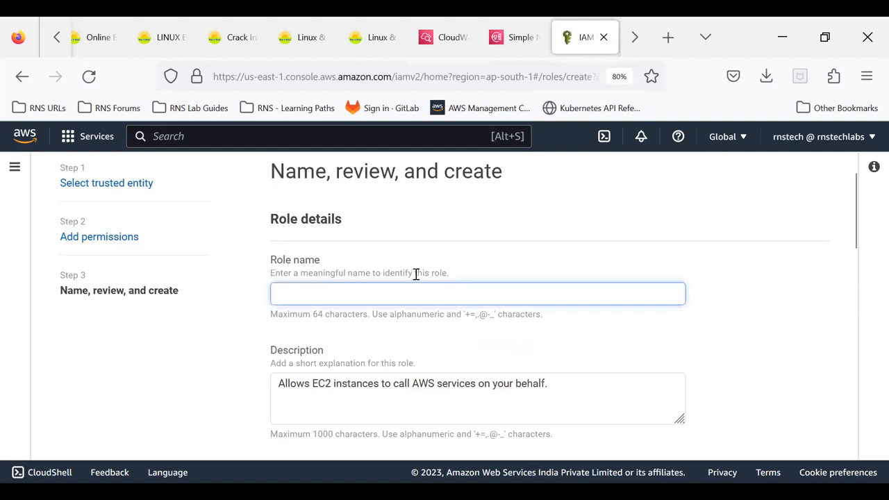
pyautogui.write('CW_LOGS')
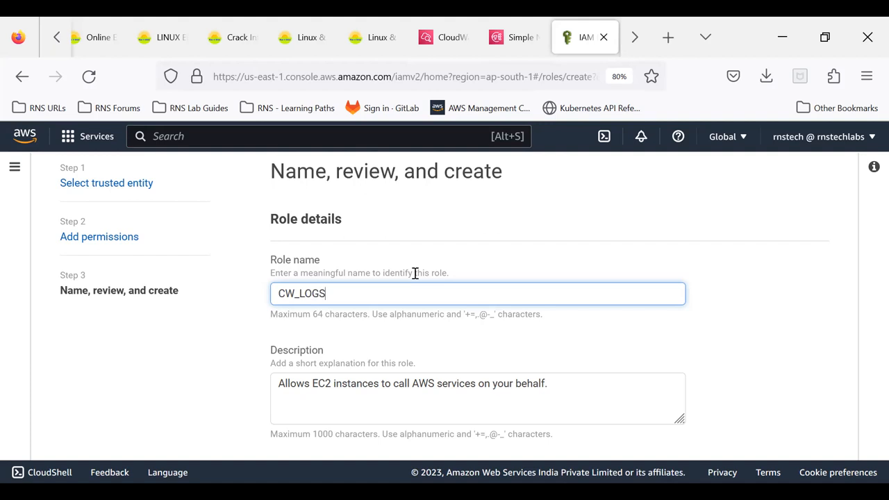
pyautogui.press('Left')
pyautogui.write('EC2_')
pyautogui.press('End')
pyautogui.write('_F')
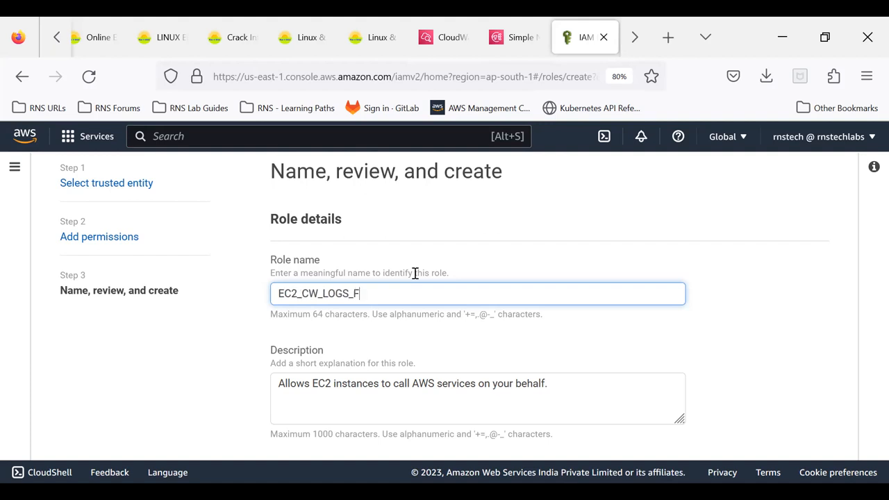
pyautogui.write('ULL')
# - Review the role's trust policy and attached permissions and create the role
pyautogui.scroll(-3, 627, 266)
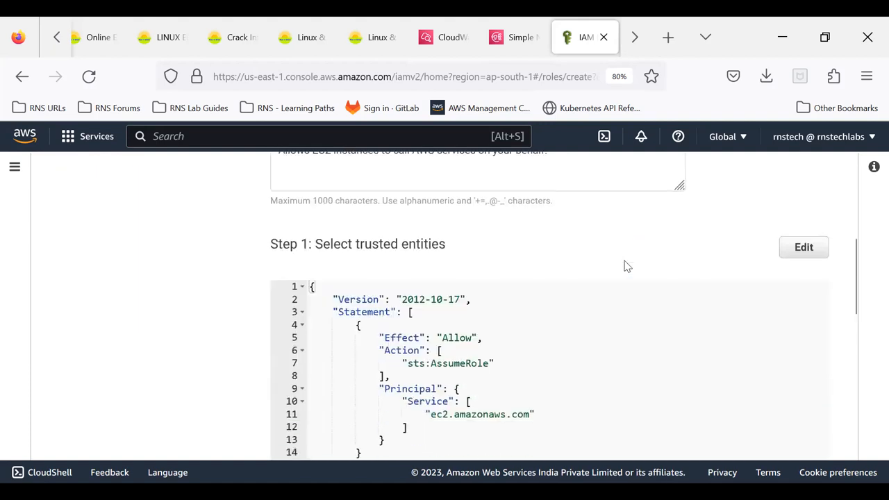
pyautogui.scroll(-1, 627, 266)
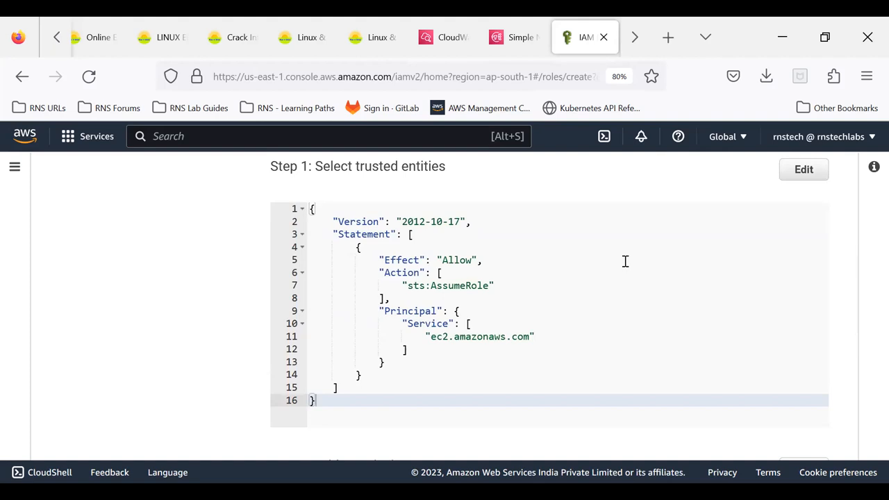
pyautogui.scroll(-3, 625, 261)
pyautogui.scroll(-3, 738, 347)
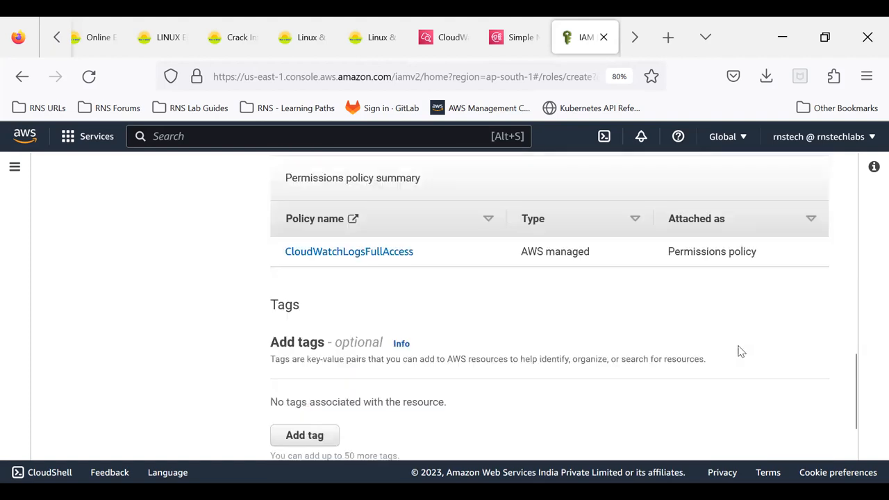
pyautogui.click(785, 431)
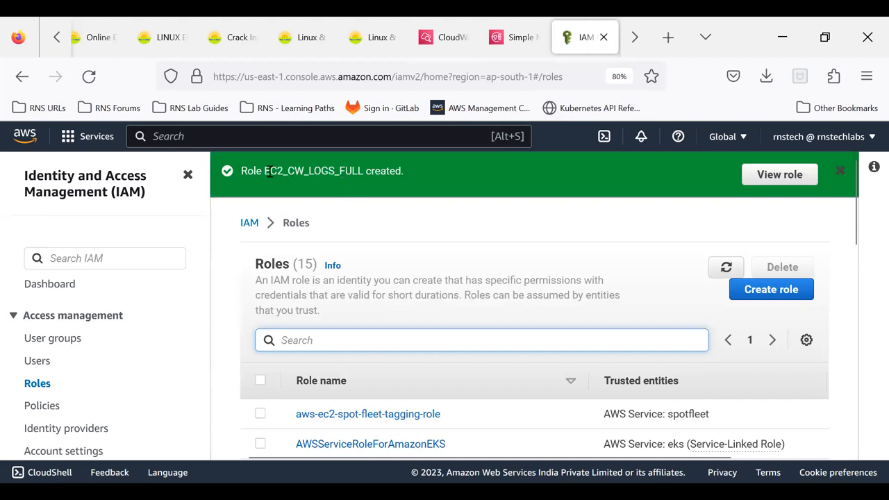
pyautogui.moveTo(265, 172); pyautogui.dragTo(360, 175)
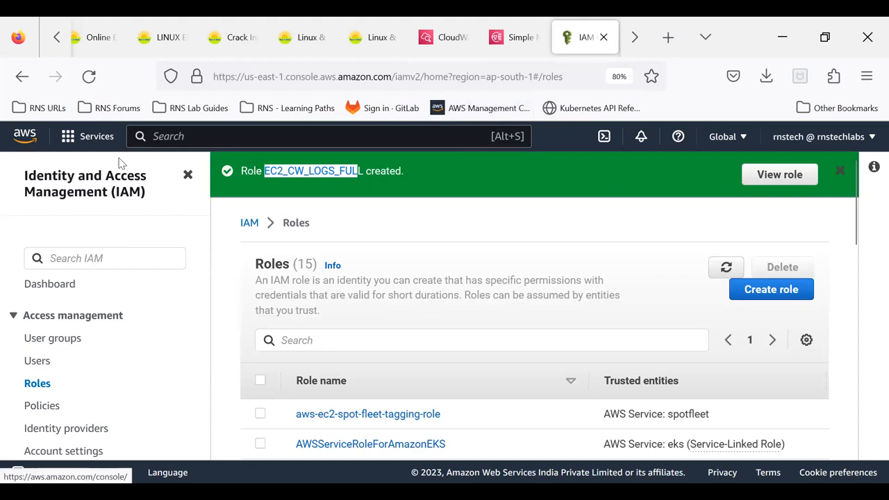
# - Go to the EC2 service and open its list of instances
pyautogui.click(89, 142)
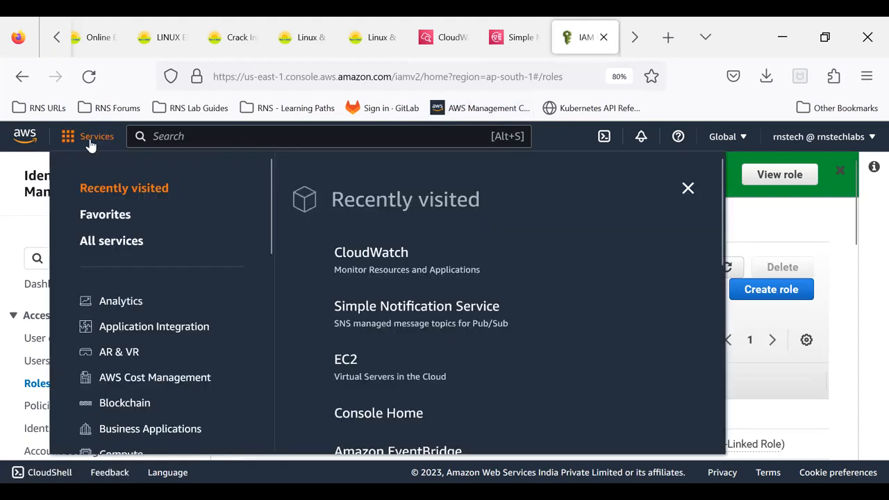
pyautogui.click(345, 360)
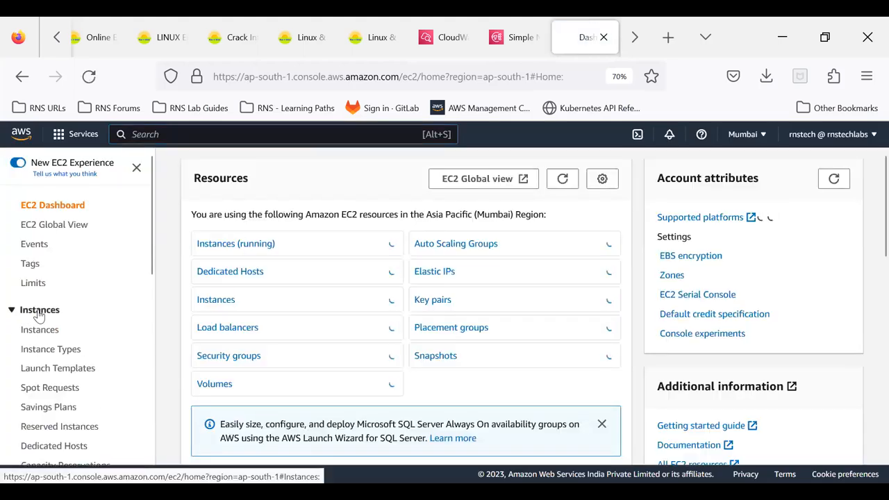
pyautogui.click(37, 312)
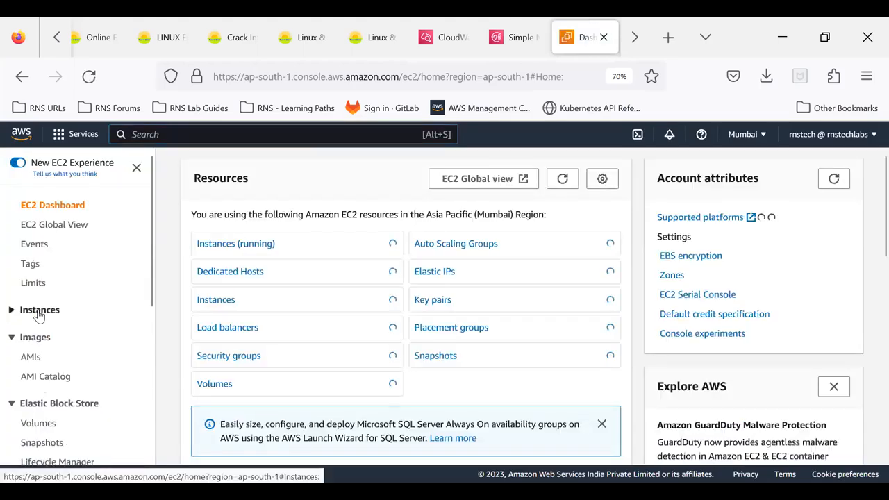
pyautogui.click(39, 311)
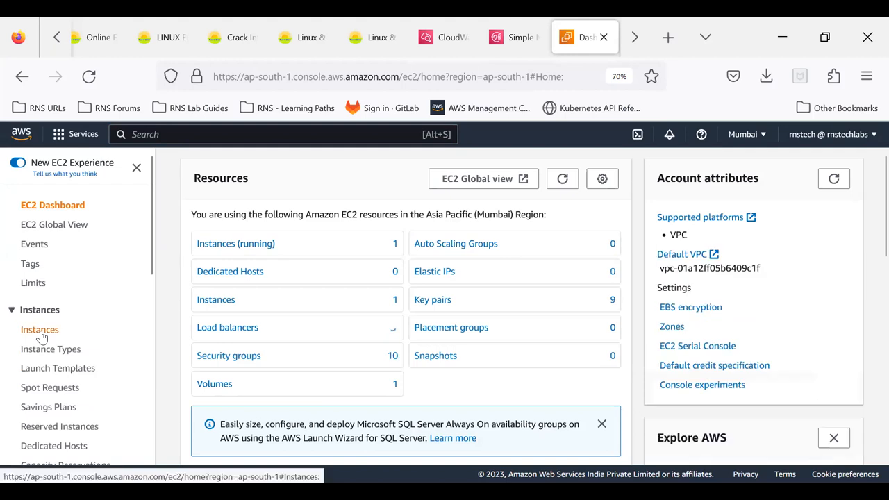
pyautogui.click(40, 332)
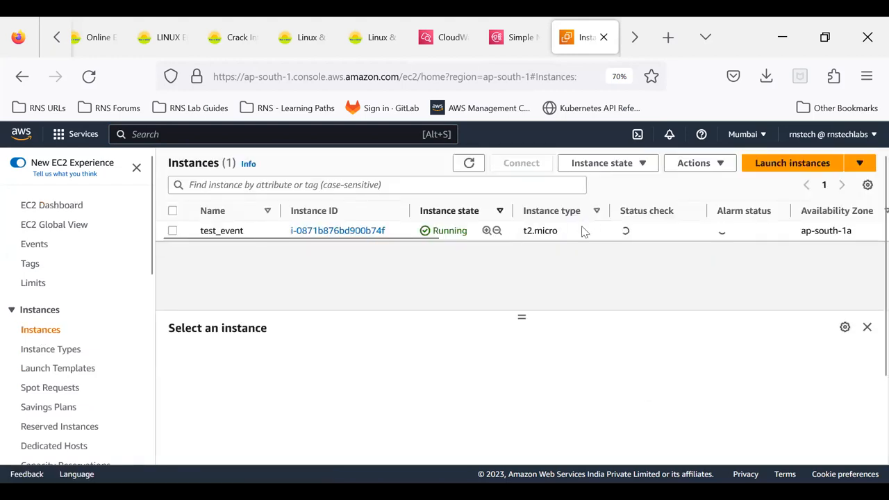
# - Open the IAM role modification page for the test_event instance
pyautogui.click(574, 232)
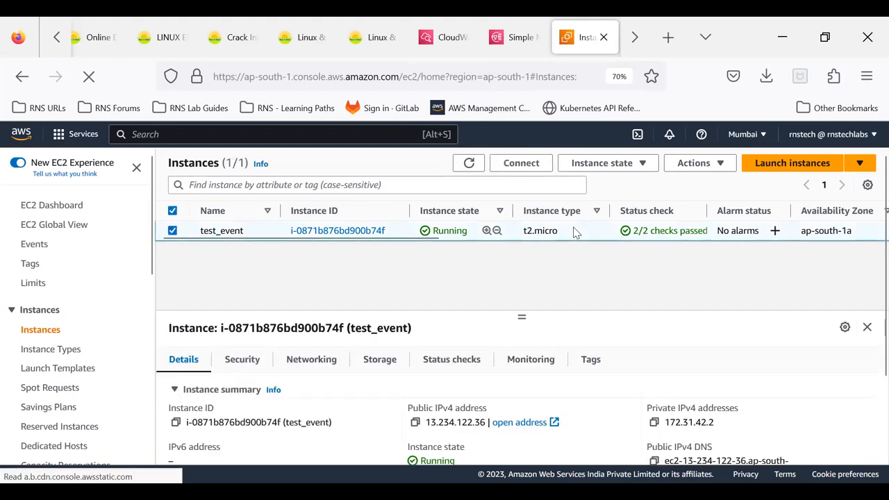
pyautogui.click(706, 169)
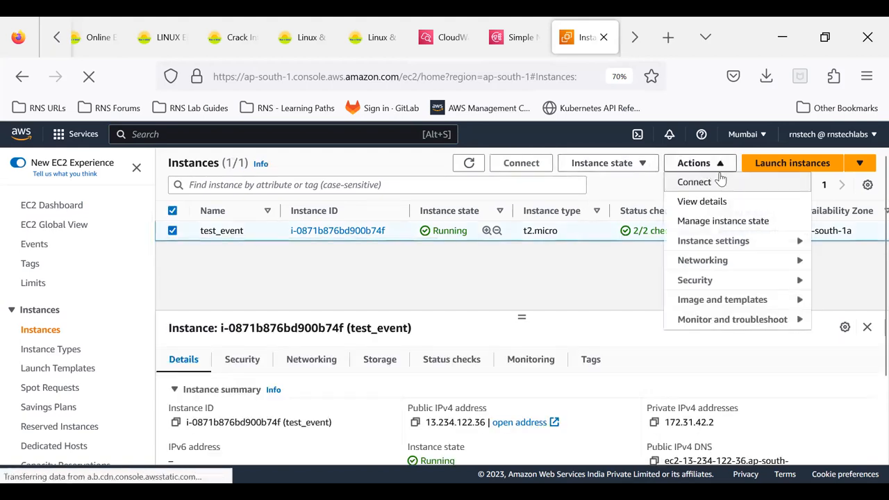
pyautogui.click(696, 281)
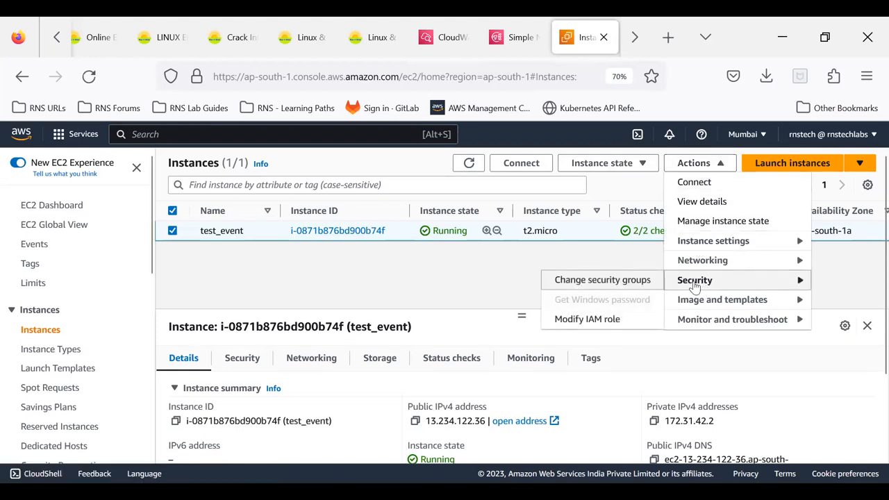
pyautogui.click(564, 324)
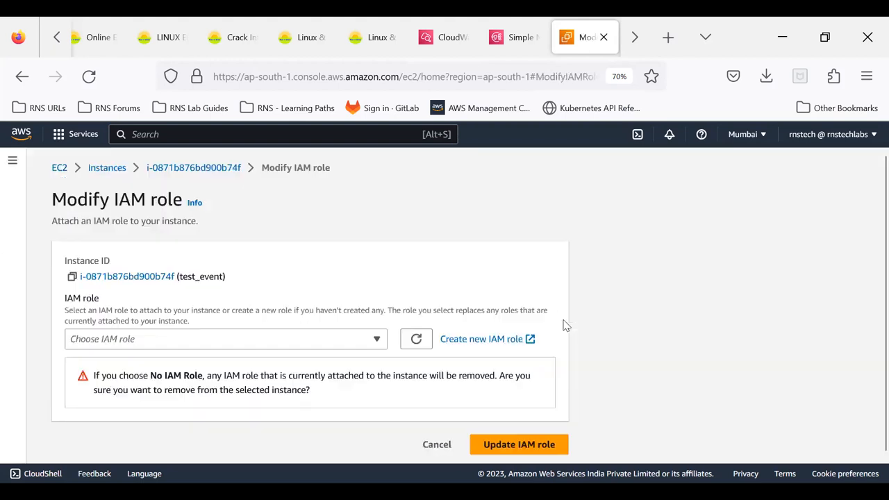
# - Attach the EC2_CW_LOGS_FULL IAM role to the test_event instance
pyautogui.click(168, 342)
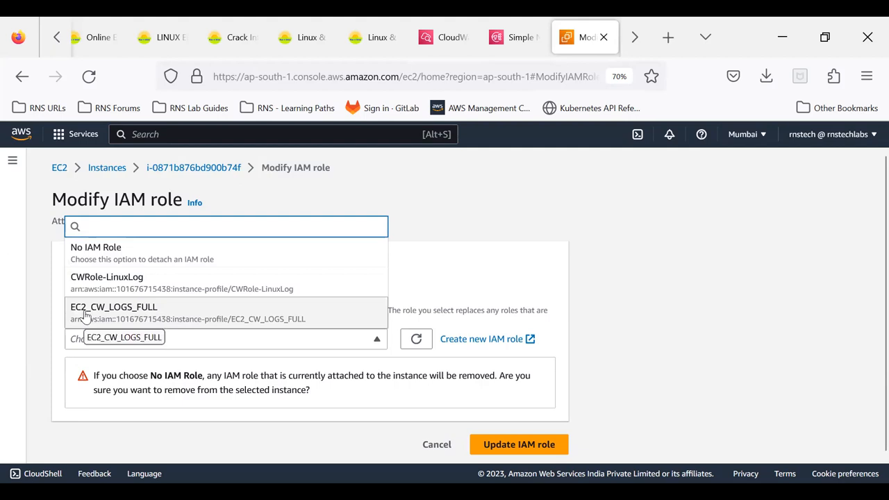
pyautogui.click(150, 316)
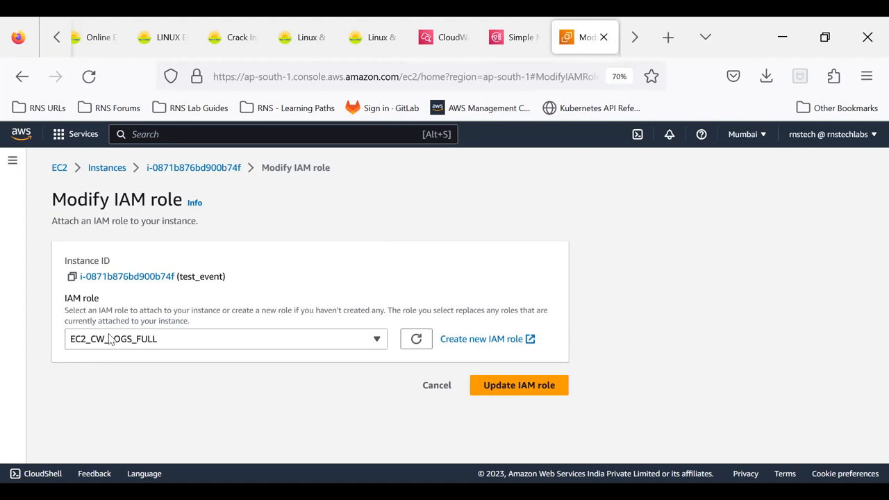
pyautogui.click(512, 386)
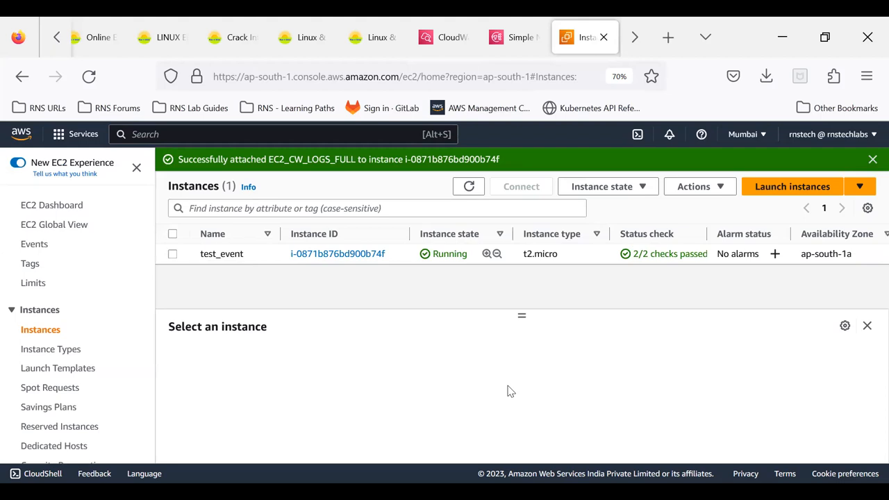
# - Refresh the instance list, then check the CloudWatch log groups by reloading their list
pyautogui.click(468, 187)
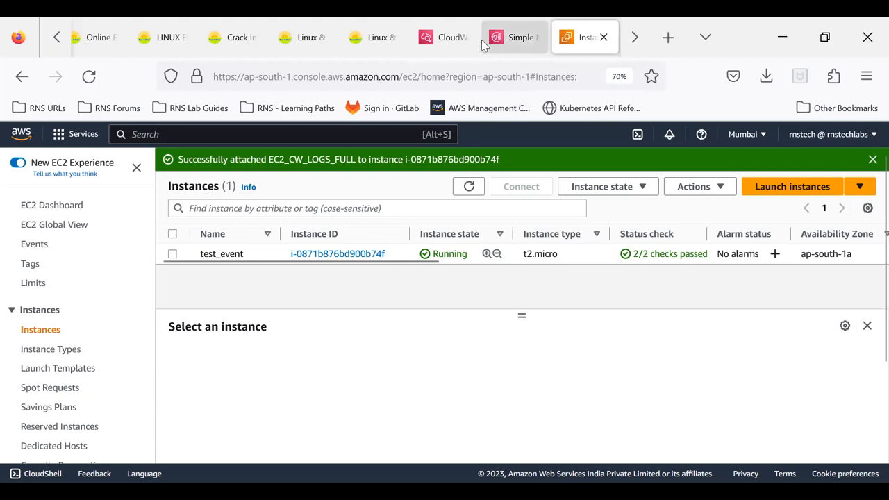
pyautogui.click(458, 47)
pyautogui.click(525, 206)
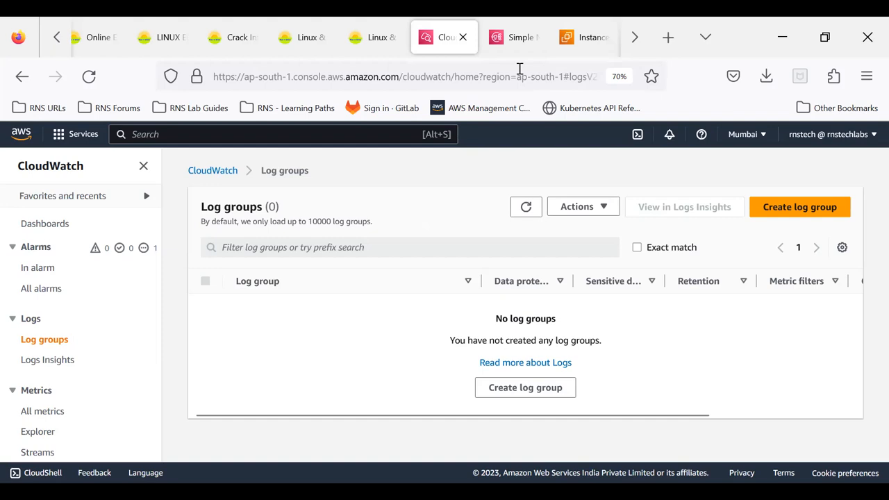
# - Switch to the MobaXterm SSH session, clear the terminal and install the awslogs package with yum, auto-confirming the prompts
pyautogui.hotkey('alt', 'Tab')
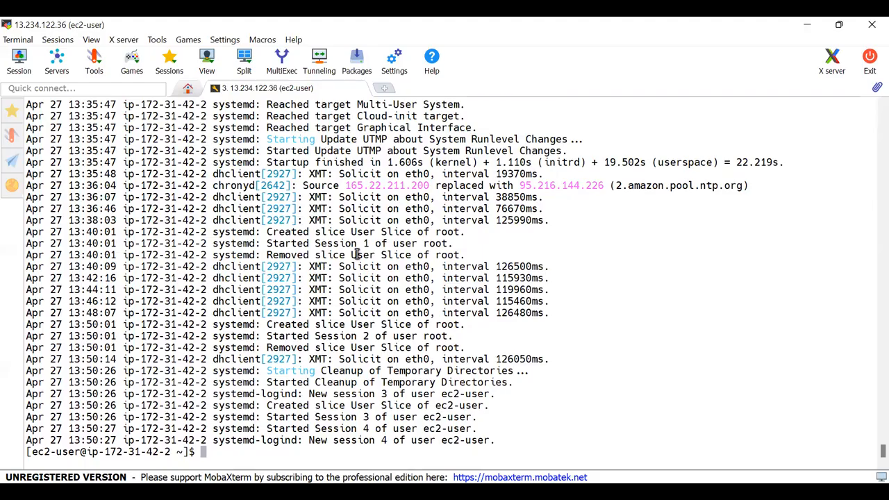
pyautogui.hotkey('ctrl', 'l')
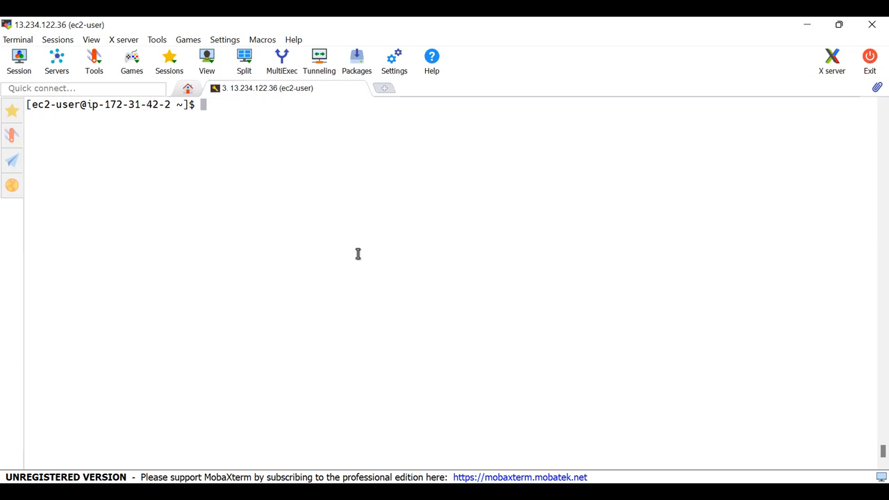
pyautogui.write('sudo yum install ')
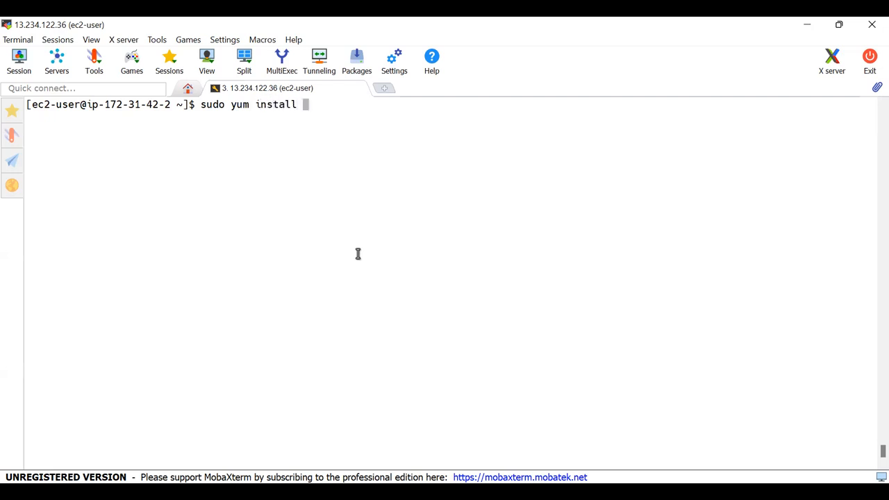
pyautogui.write('awslogs -y')
pyautogui.press('Return')
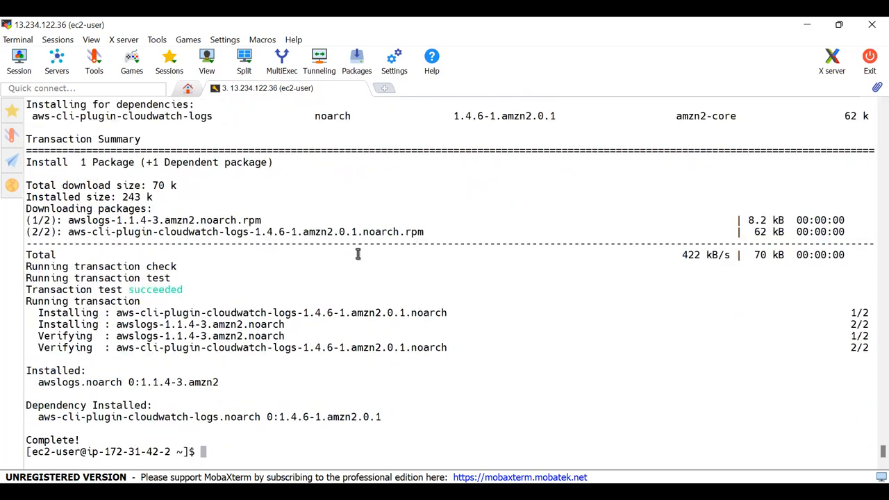
pyautogui.doubleClick(57, 383)
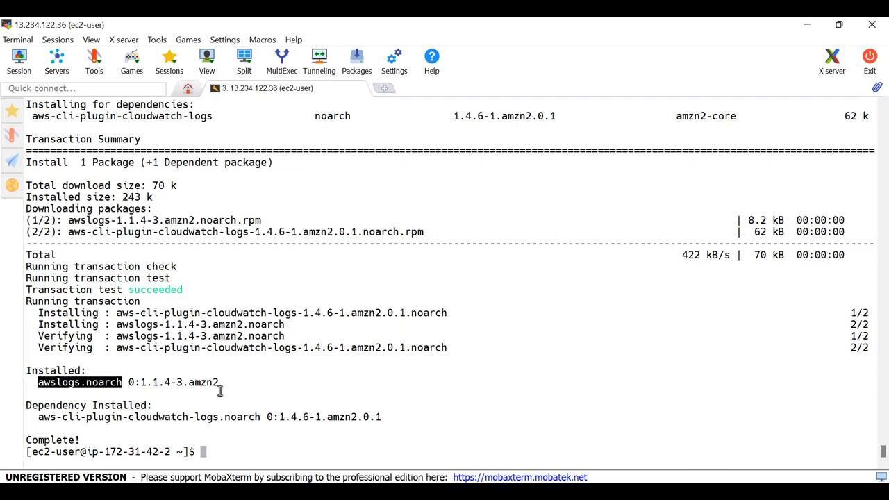
# - Try to query the status of the logsd service with systemctl as superuser
pyautogui.write('sudo systemct')
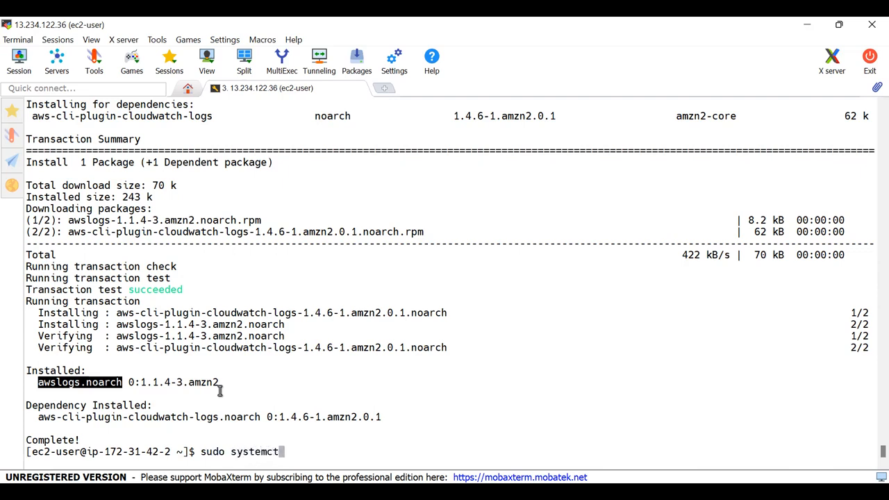
pyautogui.write('l status logsd')
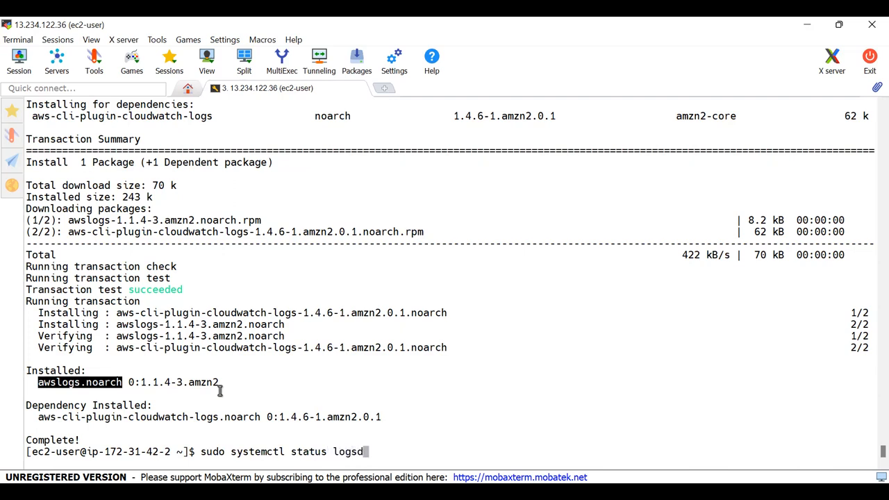
pyautogui.press('Return')
# - Correct the service name to awslogsd and check its systemctl status
pyautogui.press('Up')
pyautogui.press('Left')
pyautogui.press('Left')
pyautogui.press('Left')
pyautogui.press('Left')
pyautogui.press('Left')
pyautogui.press('Left')
pyautogui.press('Left')
pyautogui.press('Left')
pyautogui.press('Right')
pyautogui.press('Right')
pyautogui.press('Right')
pyautogui.write('aws')
pyautogui.press('Return')
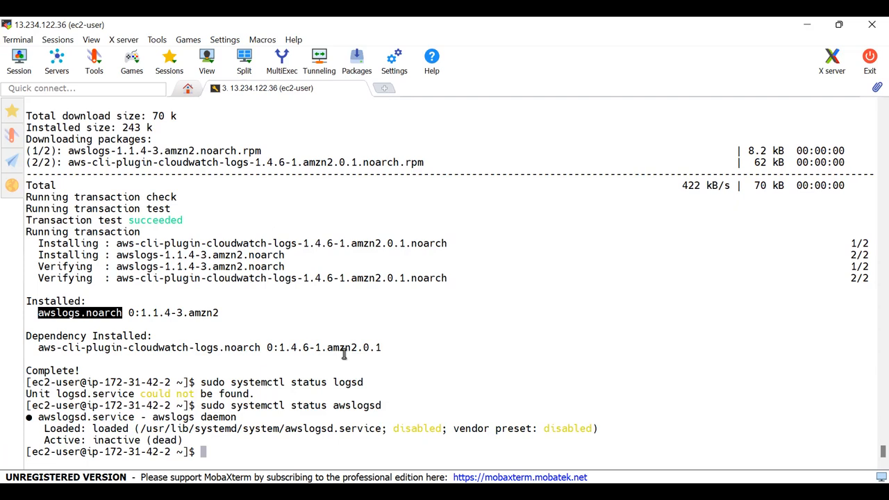
# - Start the awslogsd service with systemctl as superuser
pyautogui.press('Up')
pyautogui.press('Left')
pyautogui.press('Left')
pyautogui.press('Left')
pyautogui.press('Left')
pyautogui.press('Left')
pyautogui.press('Left')
pyautogui.press('Left')
pyautogui.press('Left')
pyautogui.press('Left')
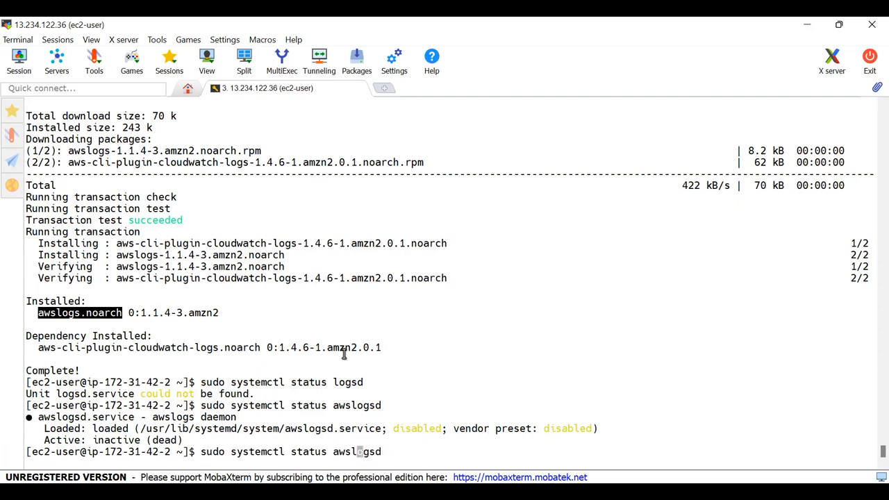
pyautogui.press('BackSpace')
pyautogui.press('BackSpace')
pyautogui.press('BackSpace')
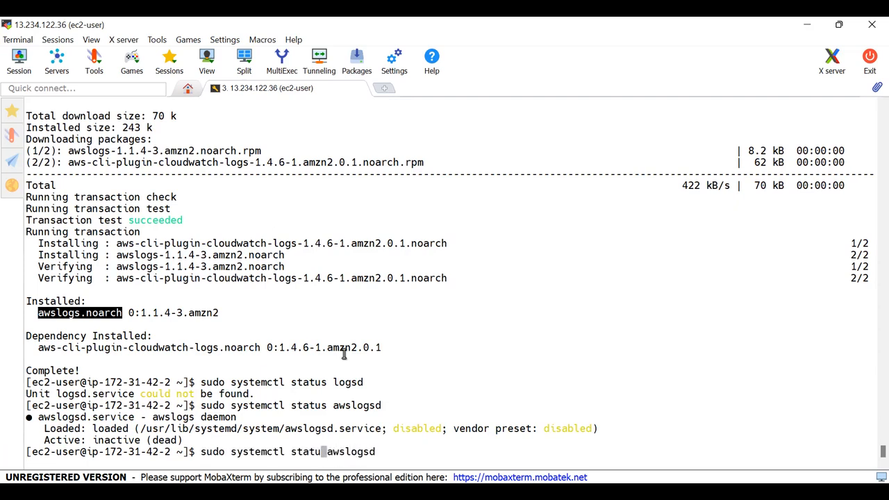
pyautogui.write('rt')
pyautogui.press('Return')
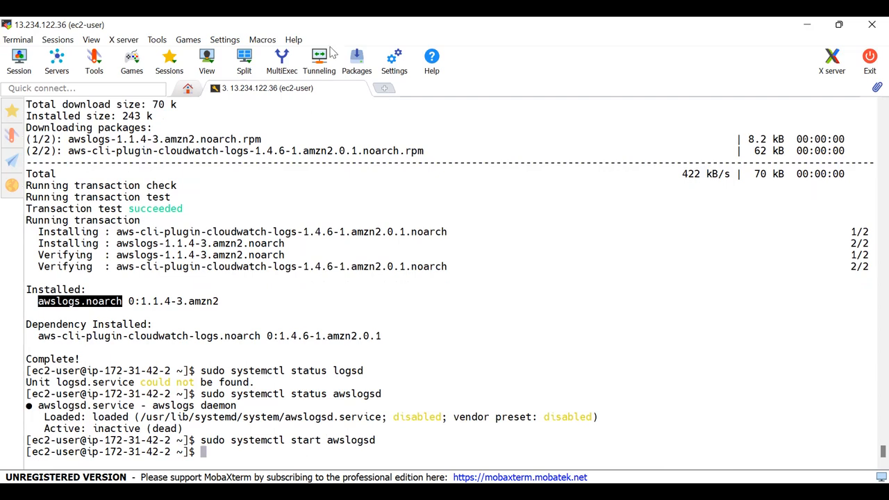
# - Switch back to the CloudWatch console in the browser and reload the log groups list several times
pyautogui.hotkey('alt', 'Tab')
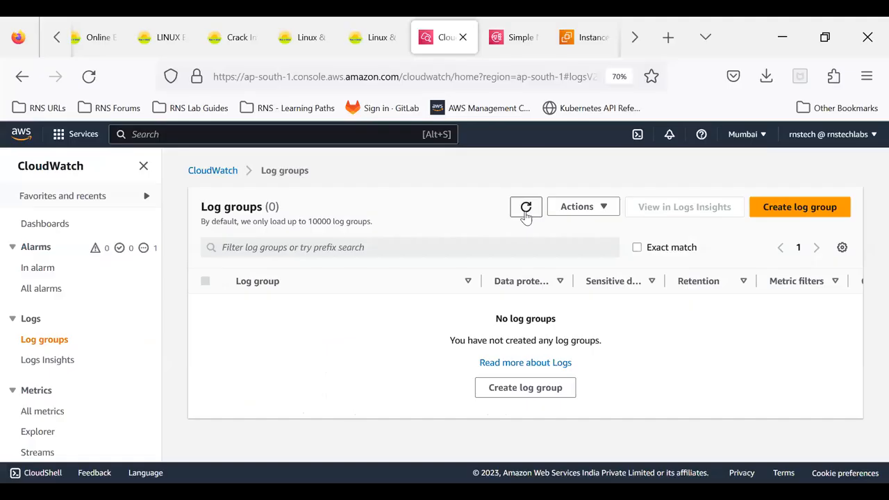
pyautogui.click(526, 208)
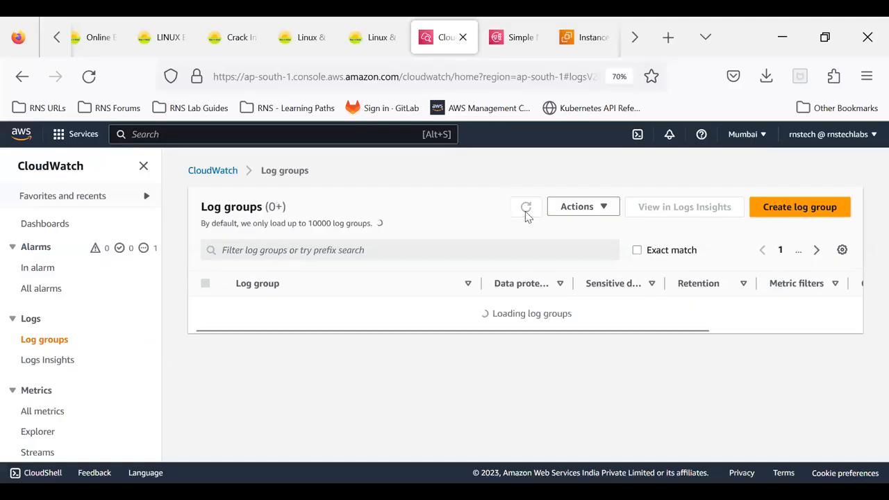
pyautogui.click(526, 214)
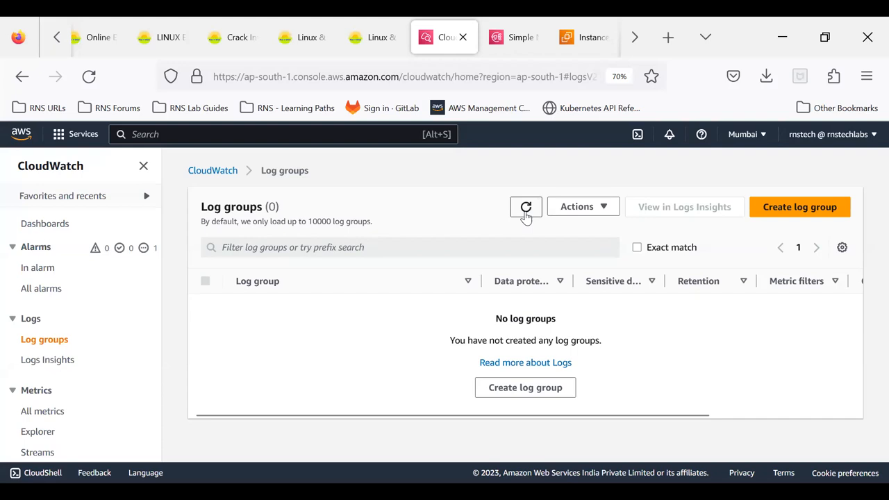
pyautogui.click(526, 214)
pyautogui.click(525, 214)
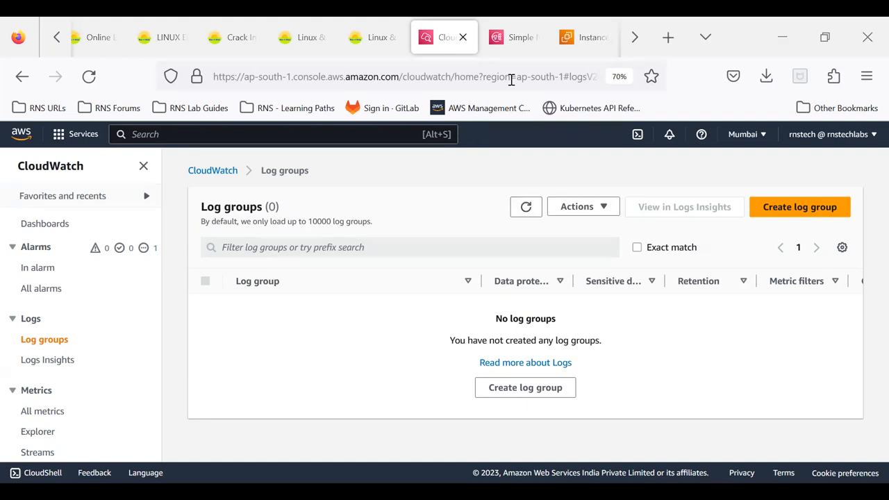
# - Return to the MobaXterm SSH session and change to the /etc/awslogs/ directory
pyautogui.hotkey('alt', 'Tab')
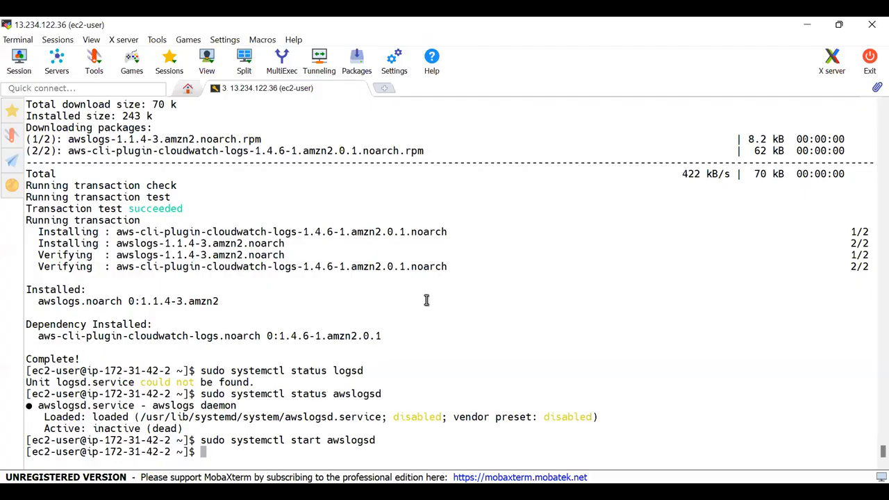
pyautogui.write('cd /etc/aw')
pyautogui.press('Tab')
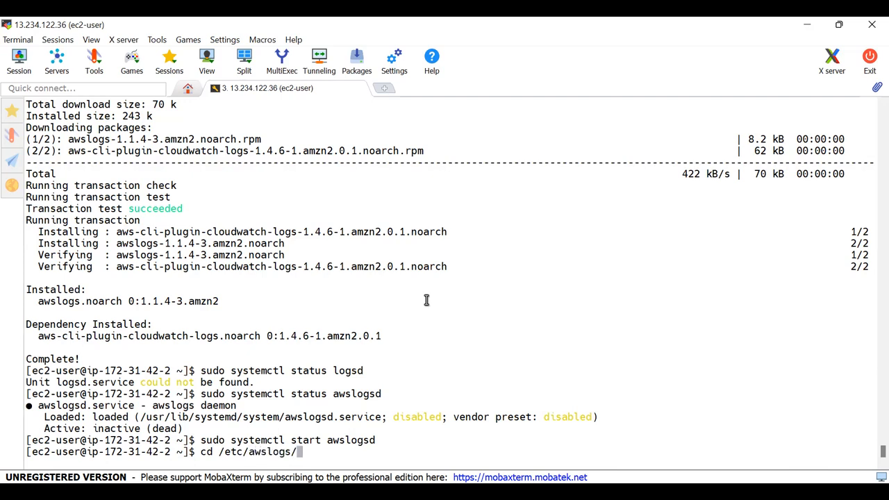
pyautogui.press('Return')
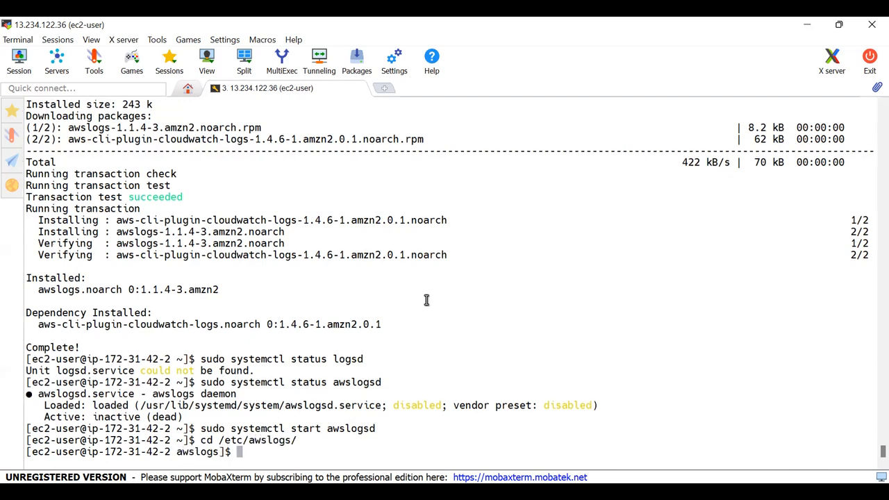
# - Clear the terminal, enlarge its text and list the awslogs directory's files in long format
pyautogui.hotkey('ctrl', 'l')
pyautogui.scroll(3, 427, 300)
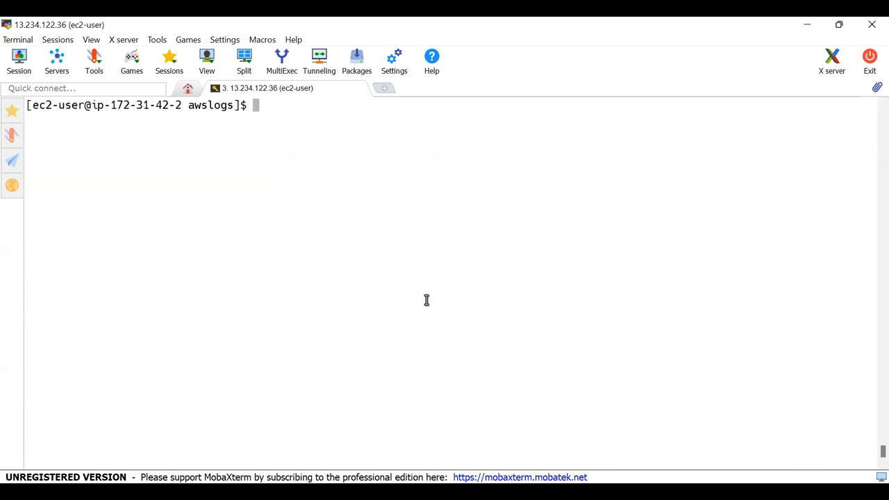
pyautogui.write('ll')
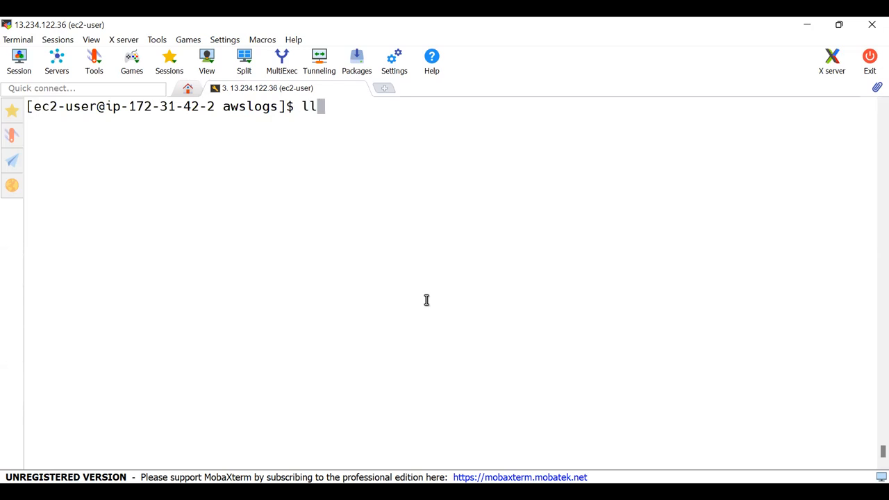
pyautogui.press('Return')
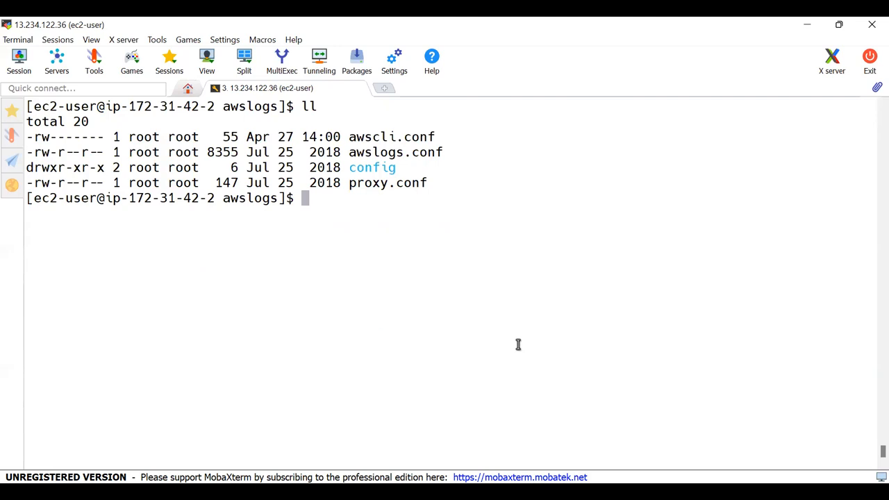
# - Open awscli.conf in the vim editor as superuser
pyautogui.doubleClick(381, 136)
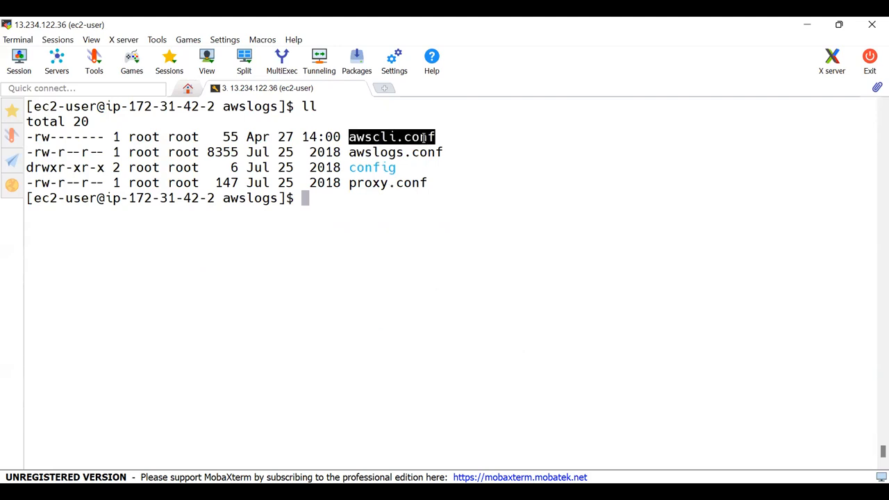
pyautogui.doubleClick(415, 153)
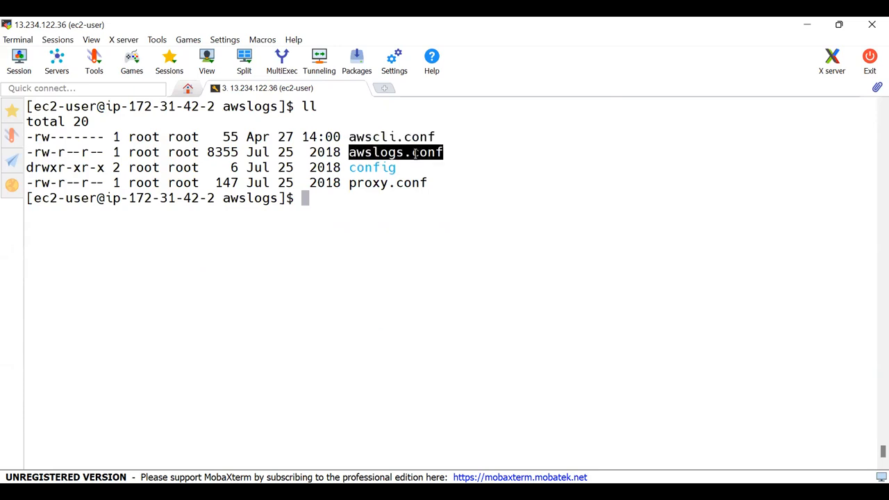
pyautogui.doubleClick(387, 136)
pyautogui.hotkey('ctrl', 'c')
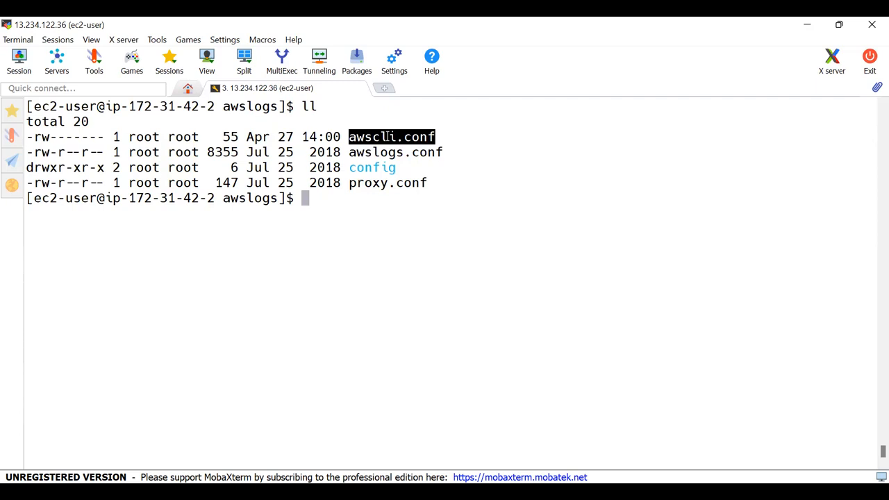
pyautogui.write('sudo vim')
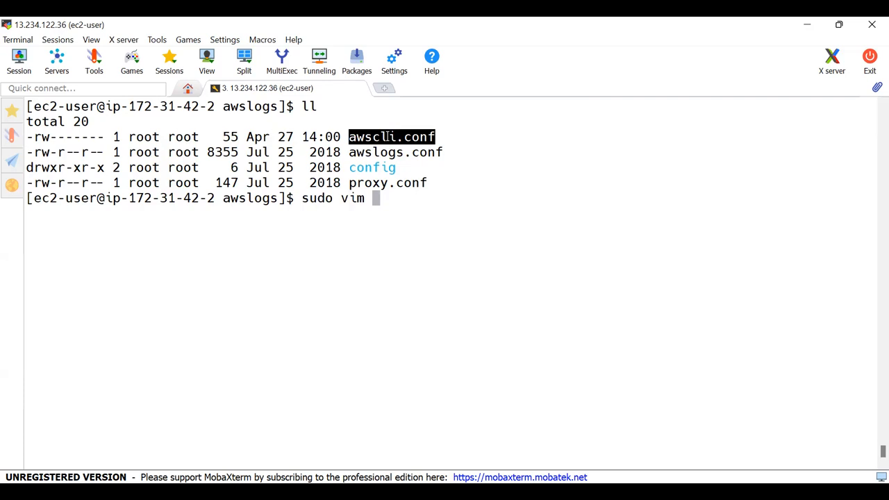
pyautogui.rightClick(387, 137)
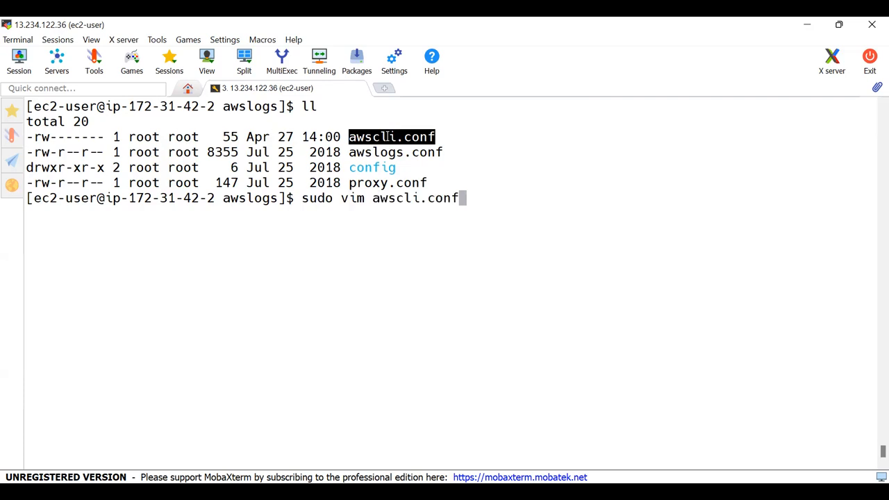
pyautogui.press('Return')
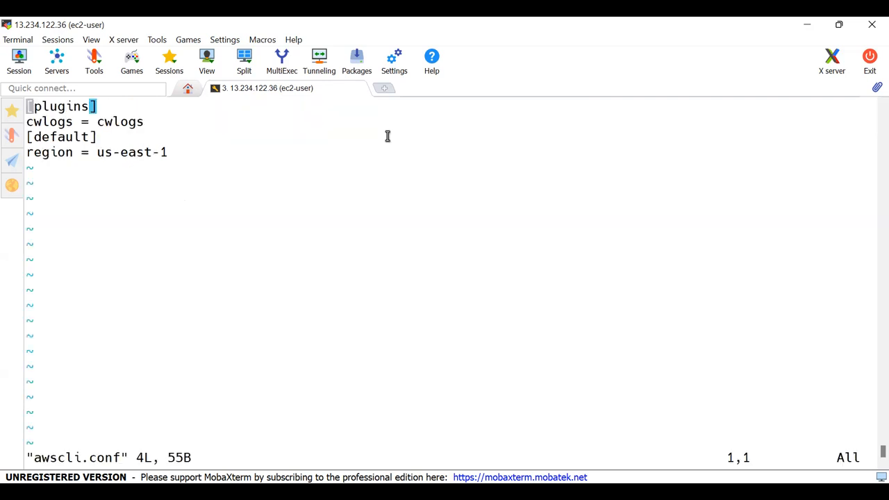
# - Change the default region in awscli.conf to ap-south-1, checking it against the region in the CloudWatch console's address
pyautogui.press('Down')
pyautogui.press('Down')
pyautogui.press('Down')
pyautogui.press('Right')
pyautogui.press('Right')
pyautogui.press('Right')
pyautogui.press('Right')
pyautogui.press('Right')
pyautogui.press('Right')
pyautogui.press('Right')
pyautogui.press('Right')
pyautogui.press('Right')
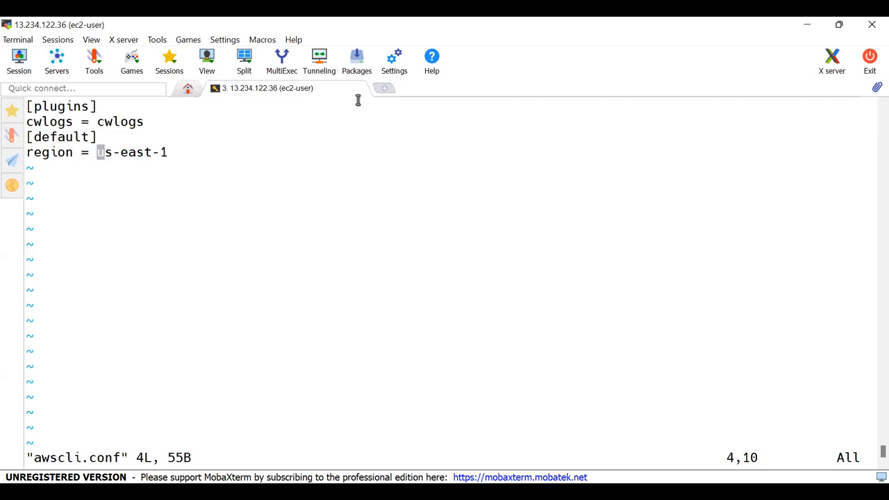
pyautogui.hotkey('alt', 'Tab')
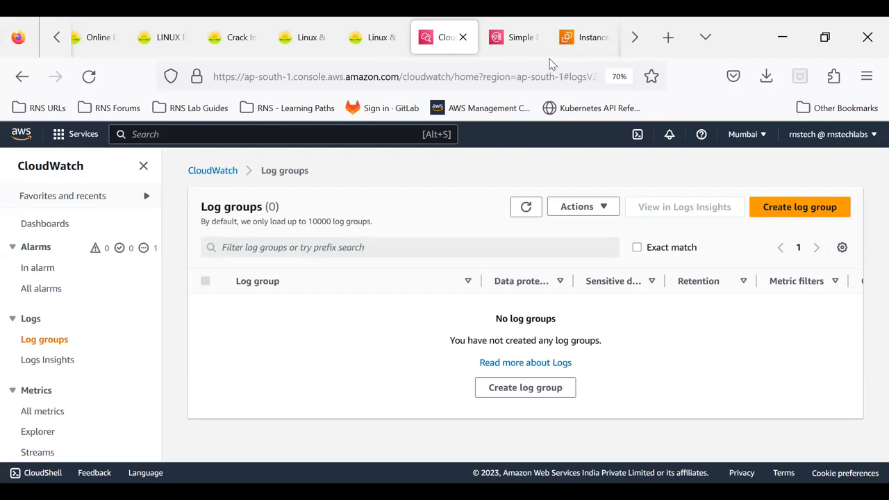
pyautogui.hotkey('alt', 'Tab')
pyautogui.press('i')
pyautogui.press('Delete')
pyautogui.press('Delete')
pyautogui.press('Delete')
pyautogui.press('Delete')
pyautogui.press('Delete')
pyautogui.press('Delete')
pyautogui.press('Delete')
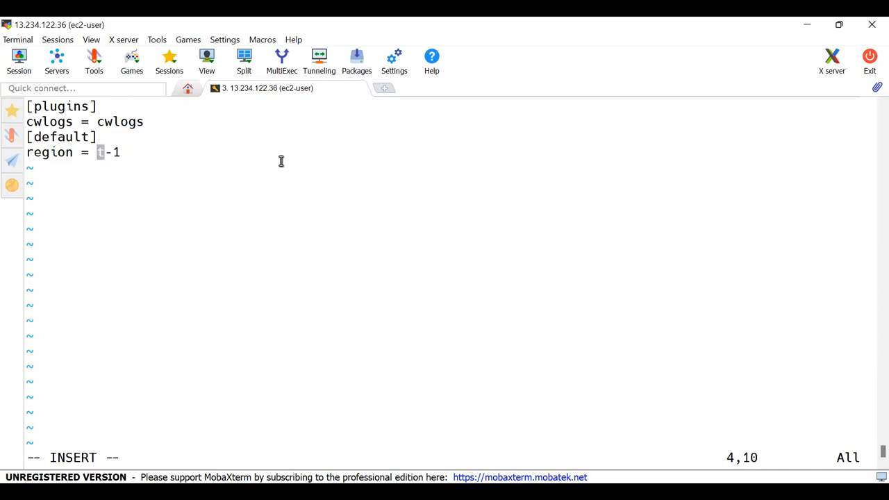
pyautogui.write('ap-south')
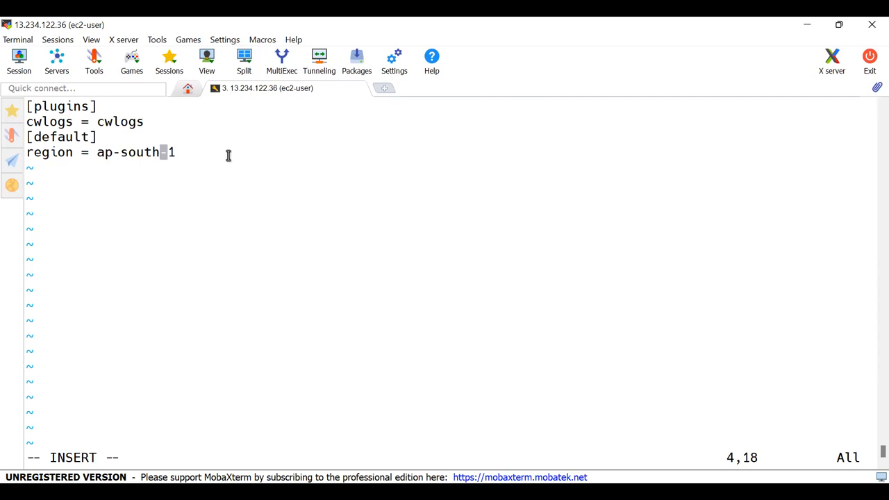
# - Save awscli.conf and quit vim
pyautogui.press('Escape')
pyautogui.write(':wq')
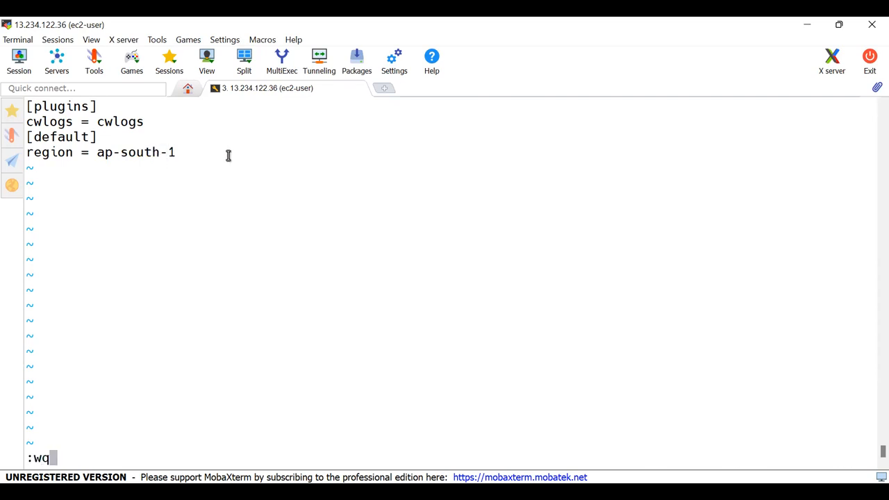
pyautogui.press('Return')
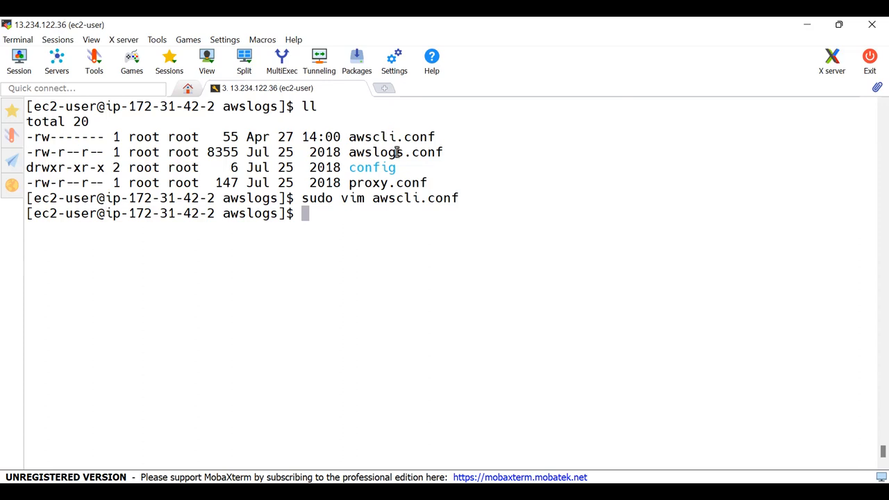
# - Open awslogs.conf in the vim editor as superuser
pyautogui.doubleClick(397, 152)
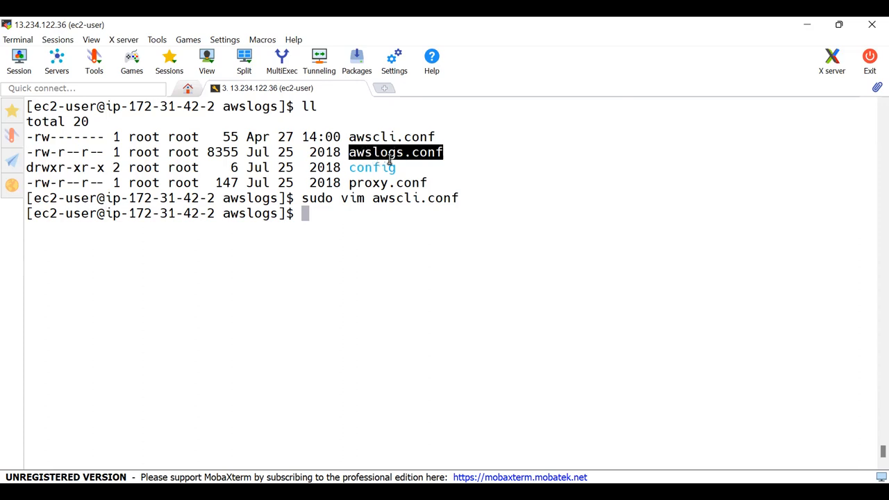
pyautogui.write('sudo')
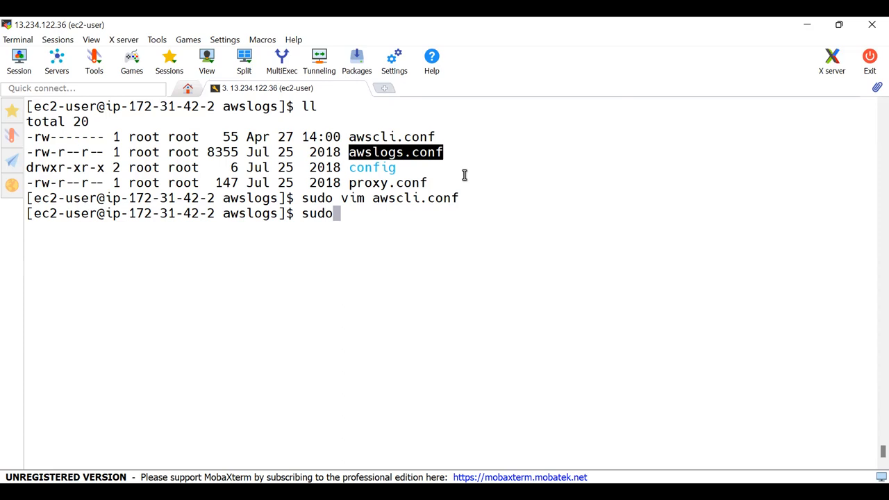
pyautogui.write(' vim')
pyautogui.rightClick(464, 175)
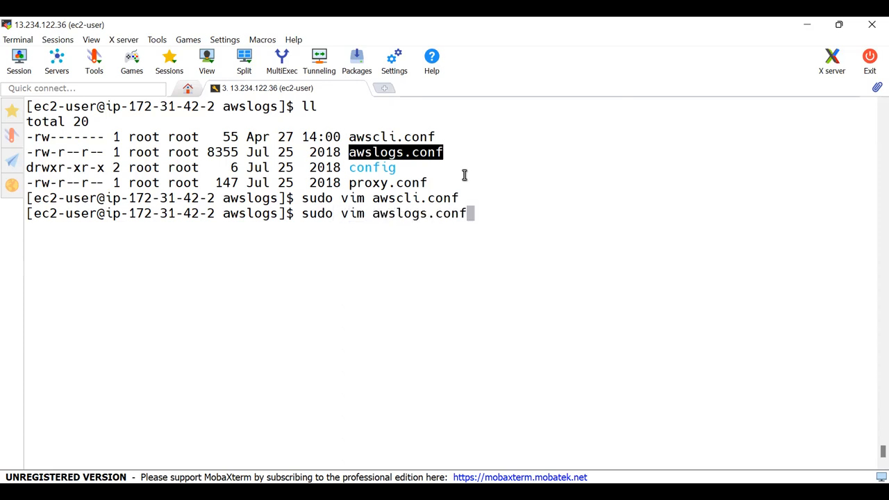
pyautogui.press('Return')
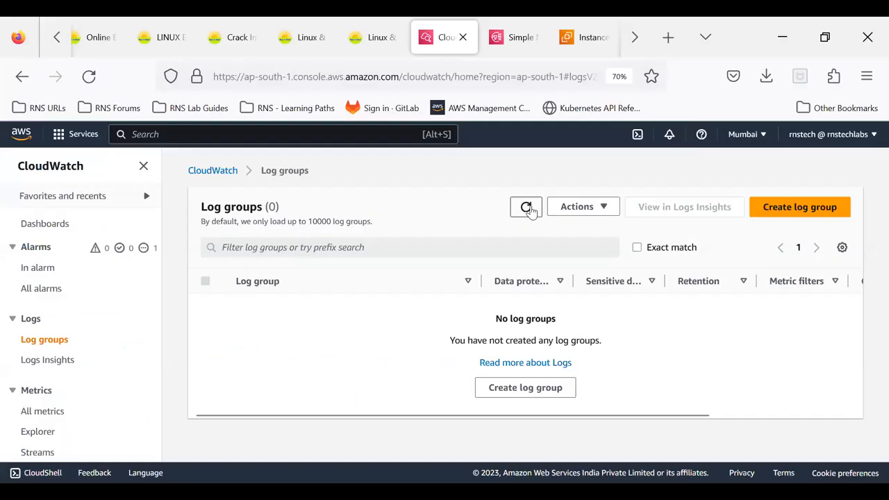
# - Switch to the CloudWatch console in the browser and reload the log groups list repeatedly
pyautogui.click(525, 207)
pyautogui.click(528, 208)
pyautogui.click(527, 212)
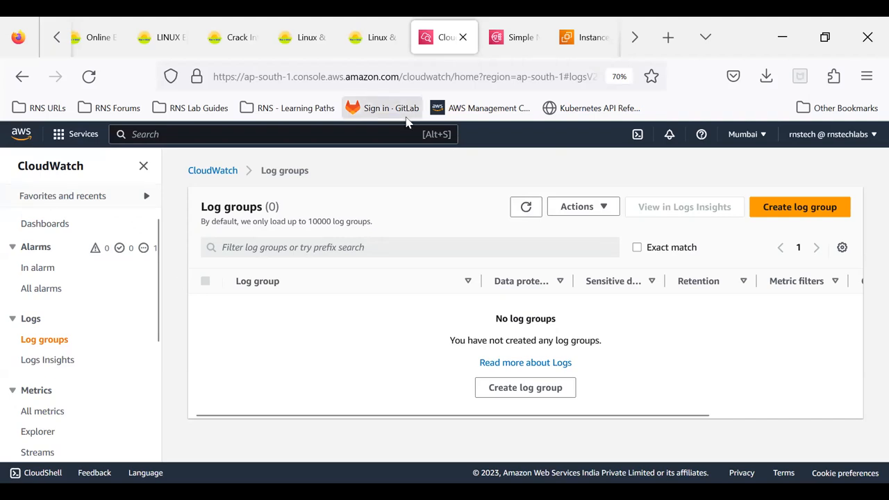
# - Return to the MobaXterm SSH session and read through awslogs.conf down to the /var/log/messages section at its end
pyautogui.hotkey('alt', 'Tab')
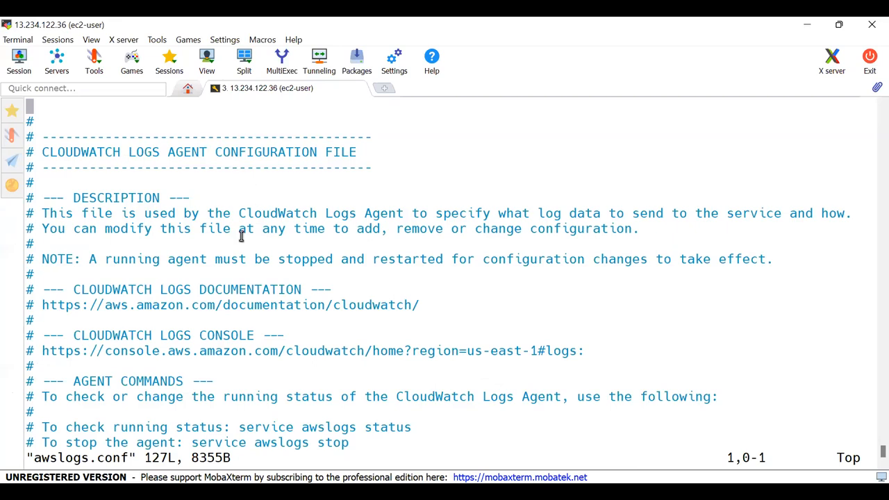
pyautogui.scroll(-6, 241, 236)
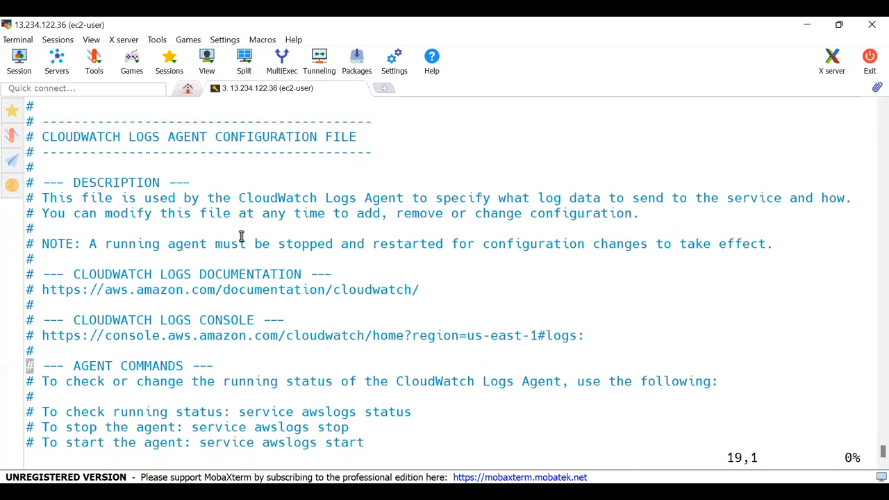
pyautogui.scroll(-8, 241, 236)
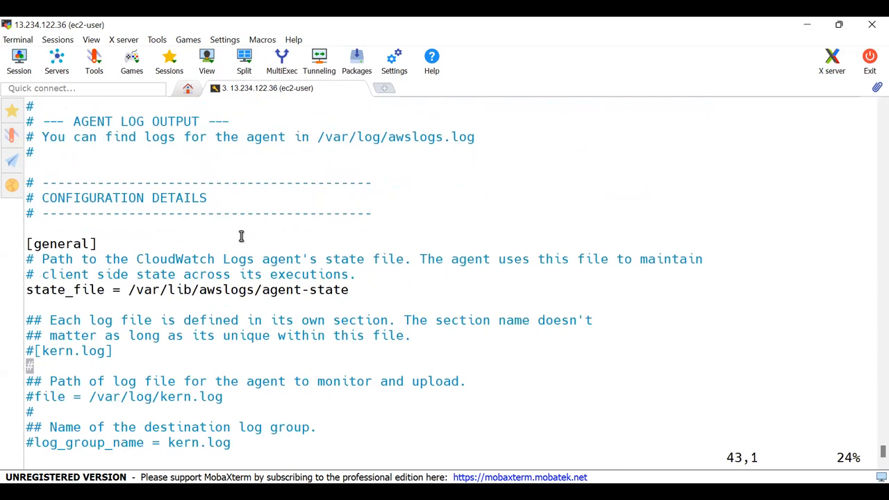
pyautogui.scroll(-9, 241, 236)
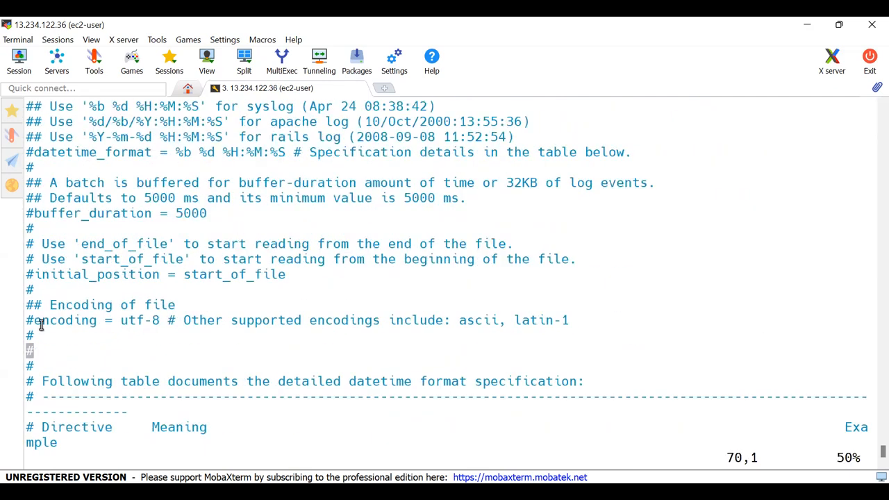
pyautogui.scroll(-3, 39, 334)
pyautogui.scroll(-12, 40, 360)
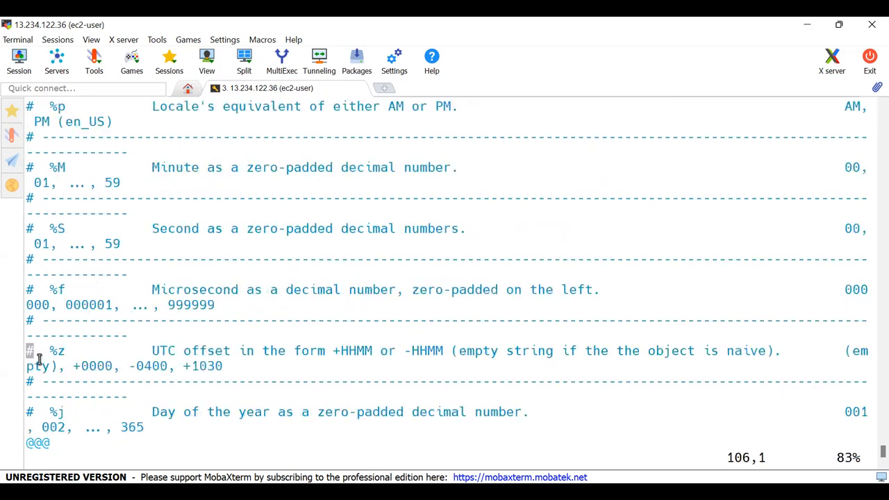
pyautogui.scroll(-4, 40, 359)
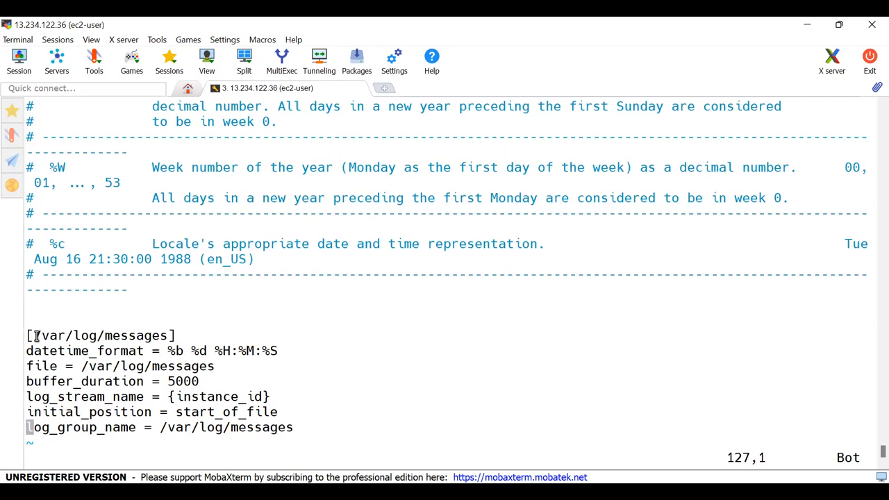
# - Examine the /var/log/messages section's name and its settings, including the datetime_format value
pyautogui.moveTo(27, 336); pyautogui.dragTo(176, 337)
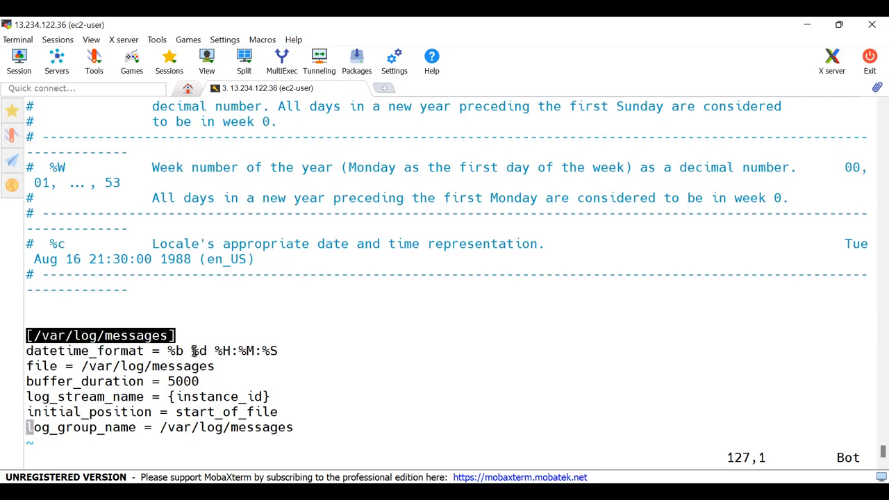
pyautogui.click(75, 344)
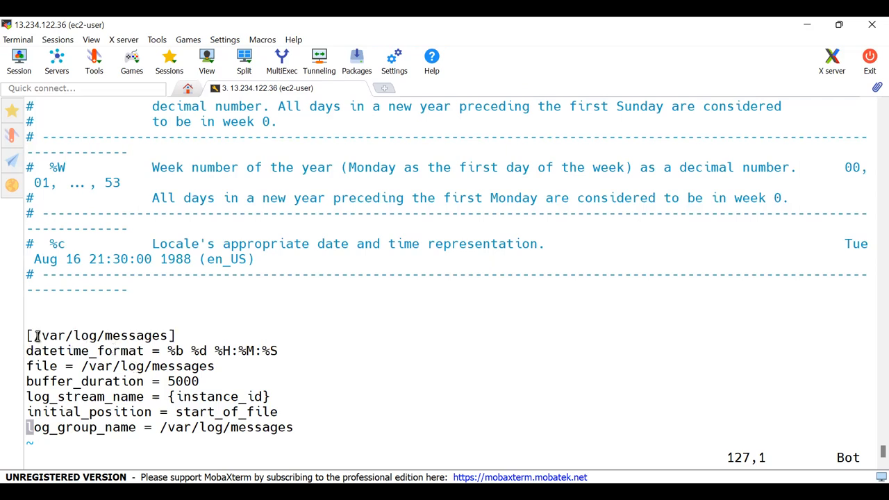
pyautogui.moveTo(27, 336); pyautogui.dragTo(32, 331)
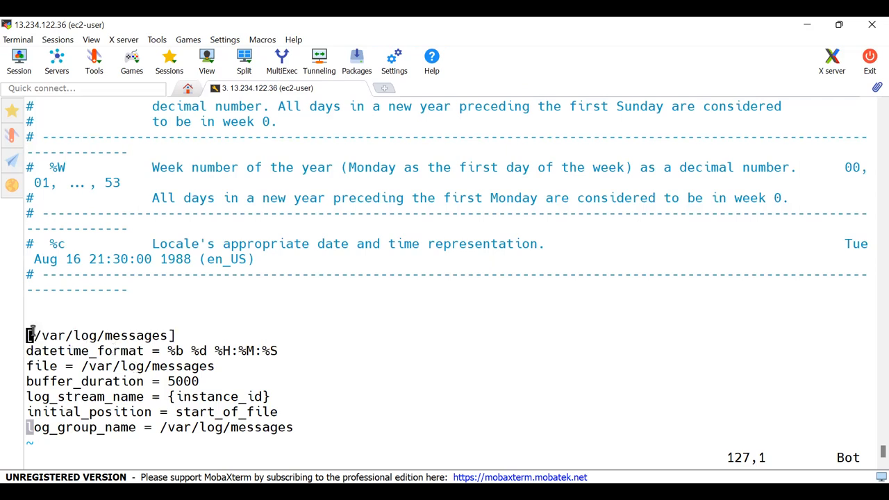
pyautogui.click(173, 333)
pyautogui.doubleClick(118, 334)
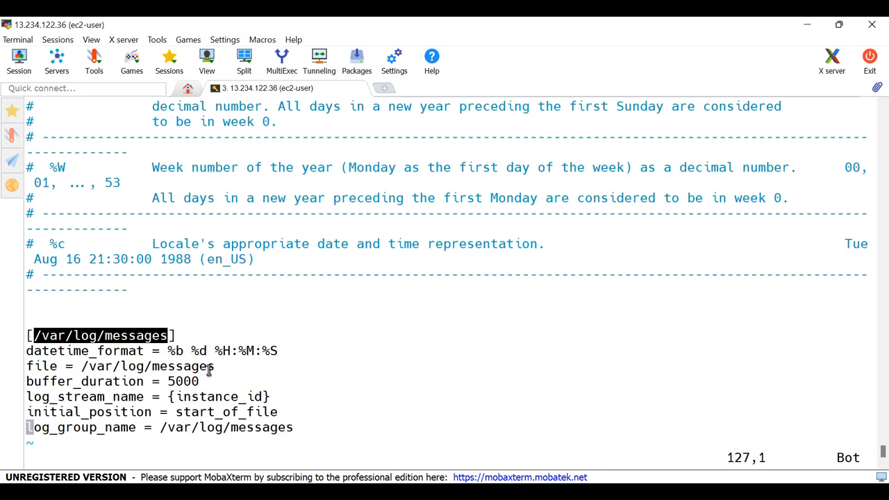
pyautogui.moveTo(171, 351); pyautogui.dragTo(230, 427)
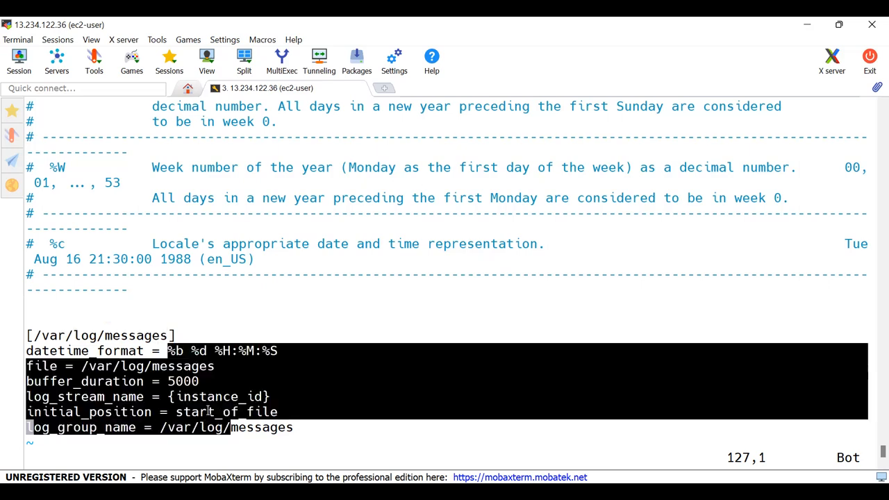
pyautogui.doubleClick(105, 335)
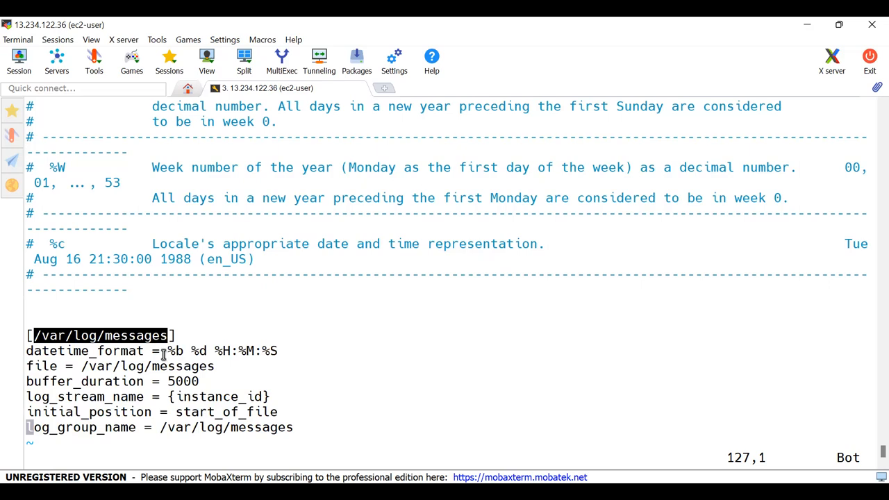
pyautogui.moveTo(167, 352); pyautogui.dragTo(278, 351)
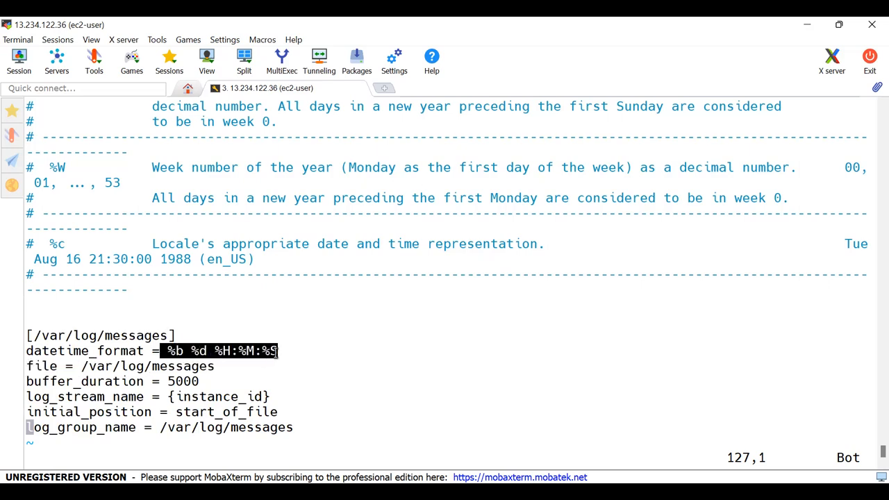
# - Look up the datetime_format directives such as %b and %d in the commented format specification table of awslogs.conf
pyautogui.press('Up')
pyautogui.press('Up')
pyautogui.press('Up')
pyautogui.press('Up')
pyautogui.press('Up')
pyautogui.press('Up')
pyautogui.press('Up')
pyautogui.press('Up')
pyautogui.press('Up')
pyautogui.press('Up')
pyautogui.press('Up')
pyautogui.press('Up')
pyautogui.press('Up')
pyautogui.press('Up')
pyautogui.press('Up')
pyautogui.press('Up')
pyautogui.press('Up')
pyautogui.press('Up')
pyautogui.press('Up')
pyautogui.press('Up')
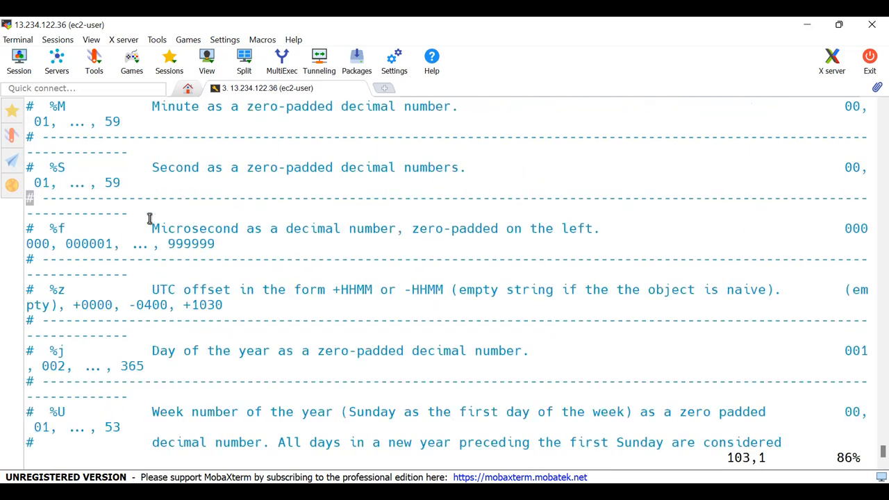
pyautogui.press('Up')
pyautogui.press('Up')
pyautogui.press('Up')
pyautogui.press('Up')
pyautogui.press('Up')
pyautogui.press('Up')
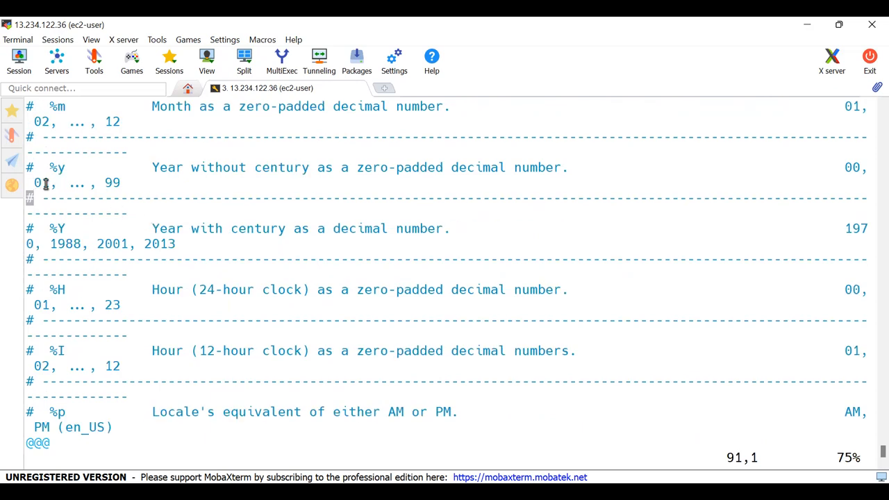
pyautogui.press('Up')
pyautogui.press('Up')
pyautogui.press('Up')
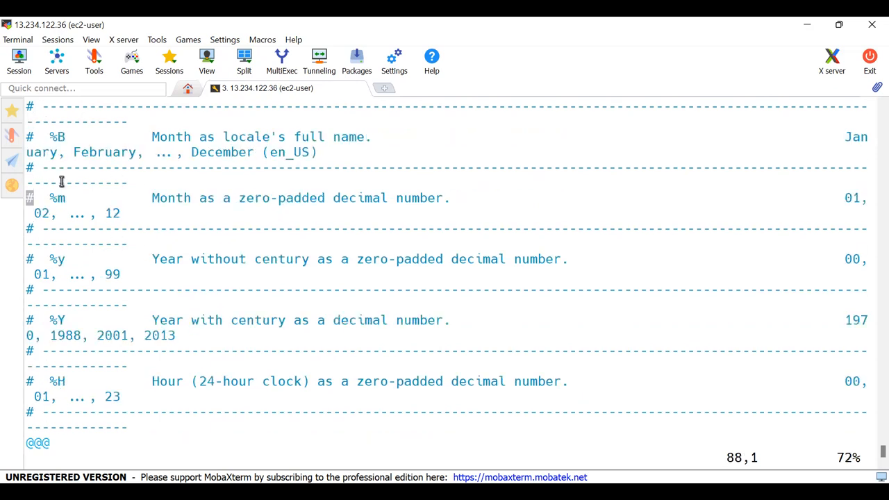
pyautogui.press('Up')
pyautogui.press('Up')
pyautogui.press('Up')
pyautogui.press('Up')
pyautogui.press('Up')
pyautogui.press('Up')
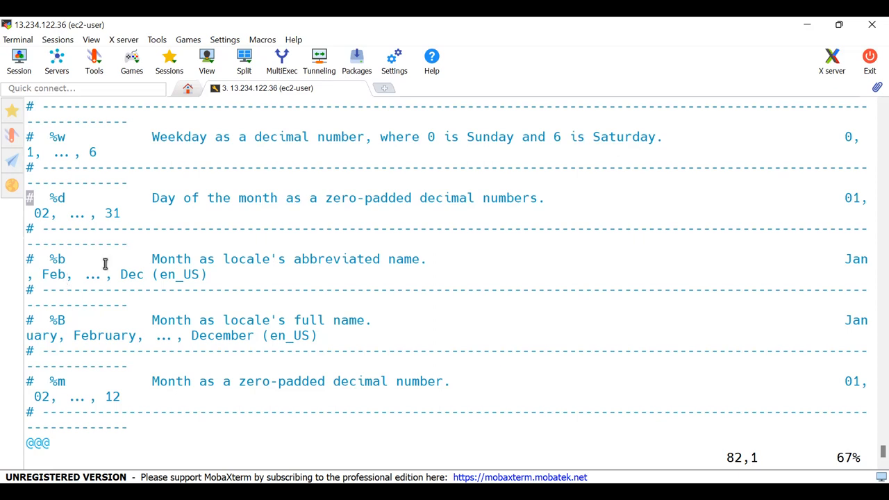
pyautogui.scroll(1, 107, 262)
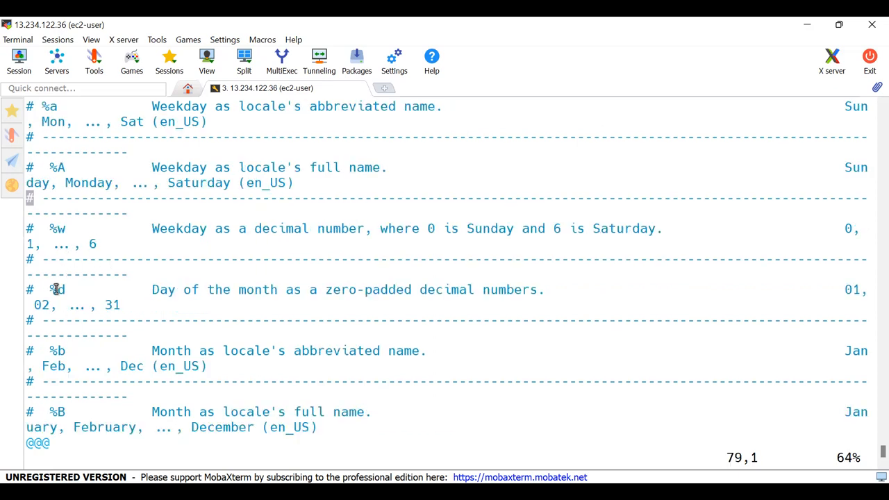
# - Check the %d directive in the datetime format table, and compare it with the datetime_format value in the /var/log/messages section
pyautogui.moveTo(52, 289); pyautogui.dragTo(73, 289)
pyautogui.scroll(2, 175, 182)
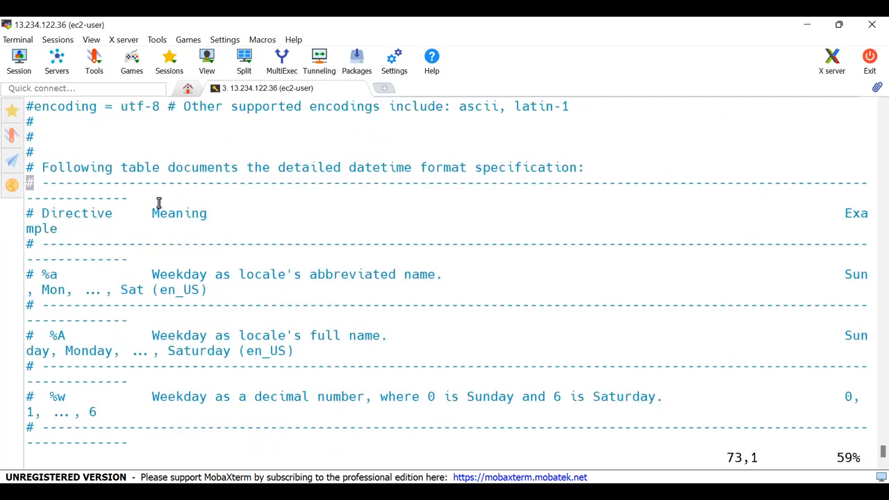
pyautogui.scroll(-2, 57, 272)
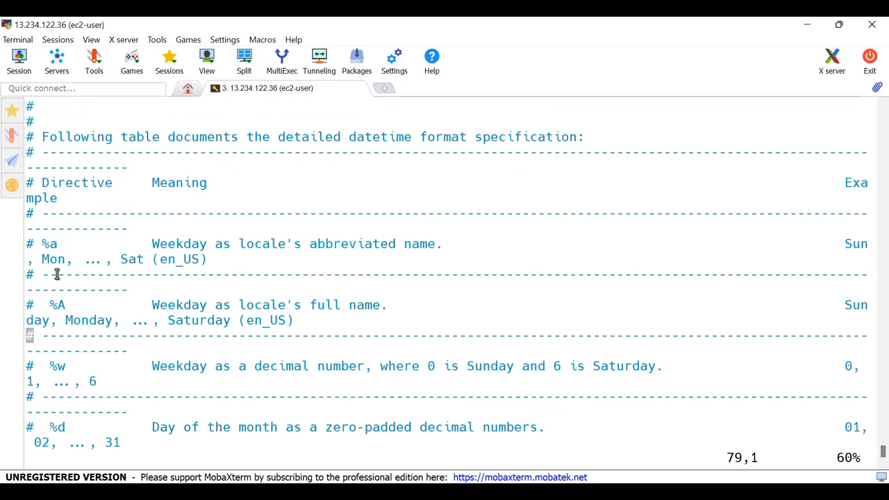
pyautogui.scroll(-10, 57, 274)
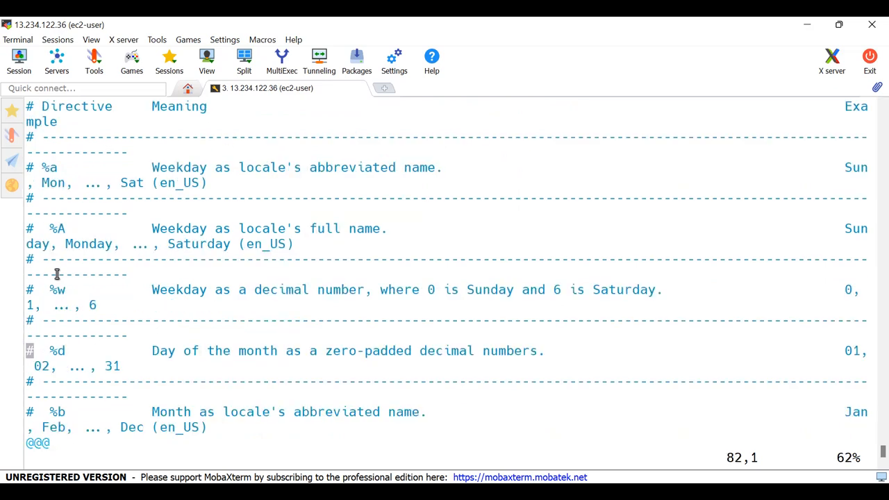
pyautogui.scroll(-5, 57, 274)
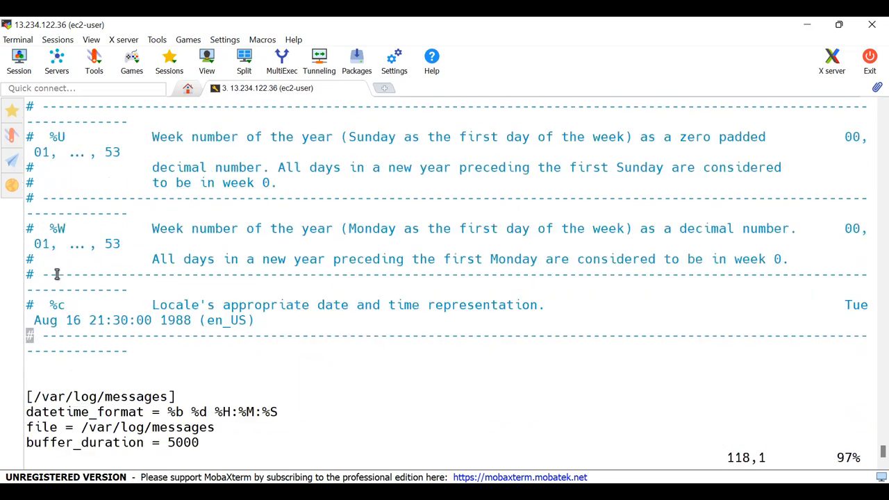
pyautogui.moveTo(168, 351); pyautogui.dragTo(274, 351)
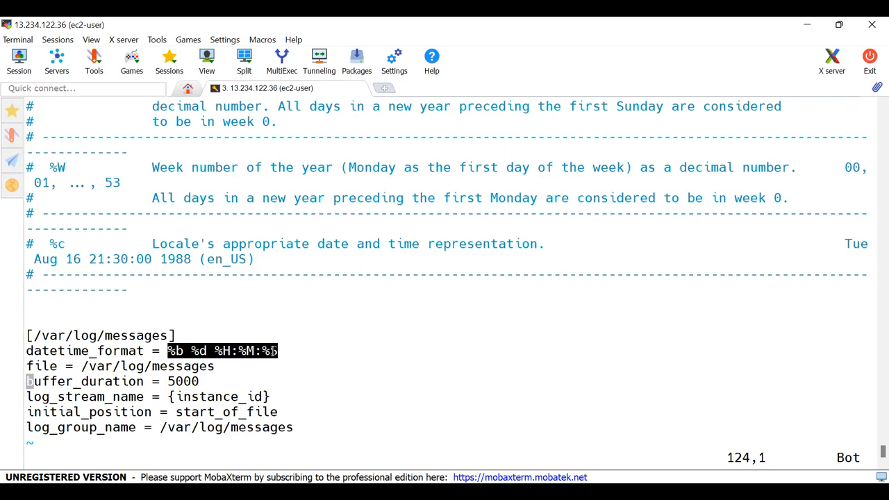
# - Examine the file path setting and the full block of settings in the /var/log/messages section
pyautogui.doubleClick(145, 366)
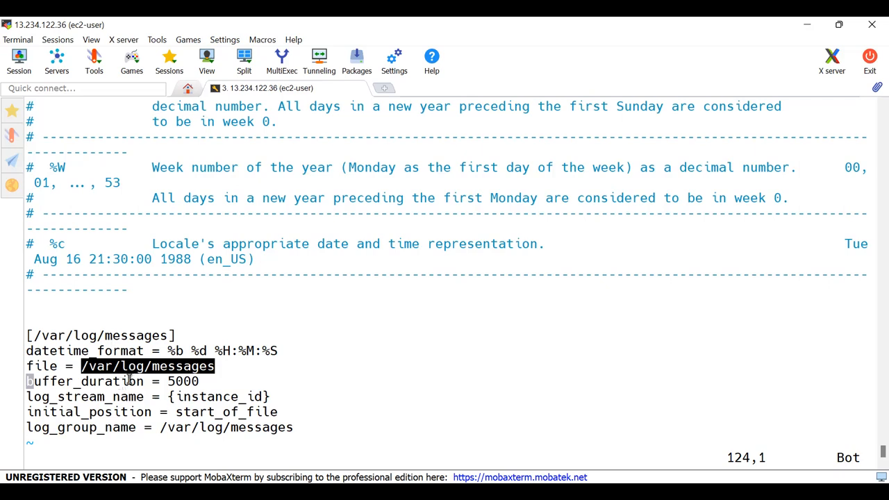
pyautogui.moveTo(294, 429); pyautogui.dragTo(29, 337)
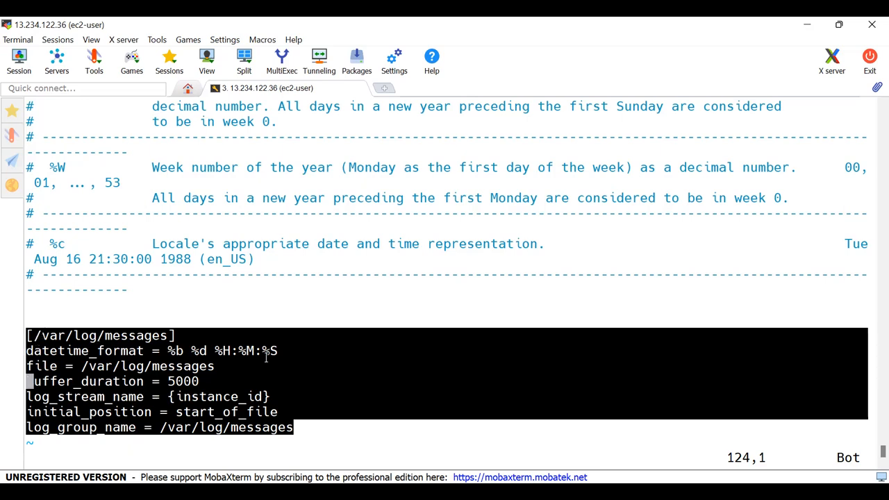
pyautogui.click(250, 374)
pyautogui.doubleClick(105, 365)
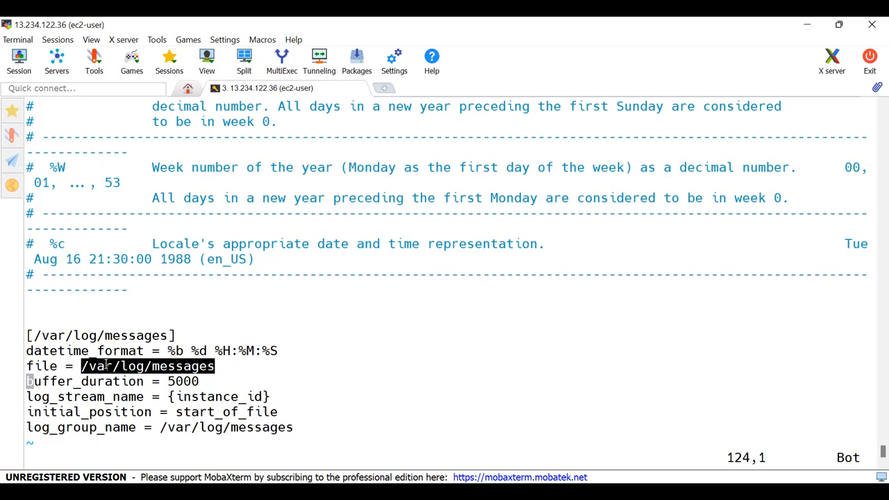
# - Look up the buffer_duration setting in the commented documentation, including its batch size limit and its default and minimum values
pyautogui.doubleClick(171, 382)
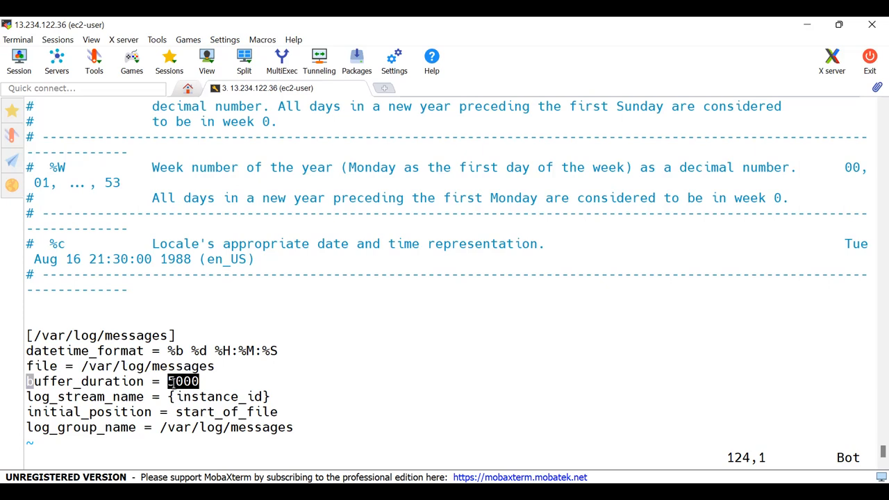
pyautogui.scroll(11, 184, 335)
pyautogui.scroll(10, 184, 336)
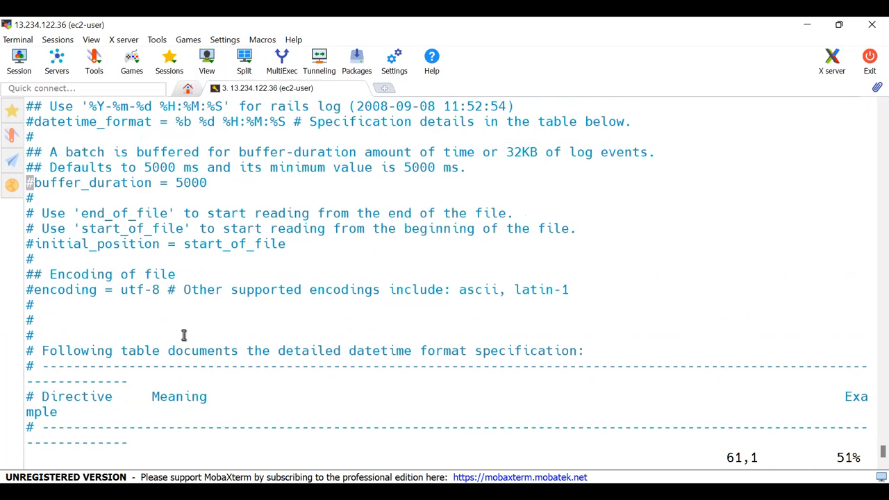
pyautogui.scroll(1, 185, 335)
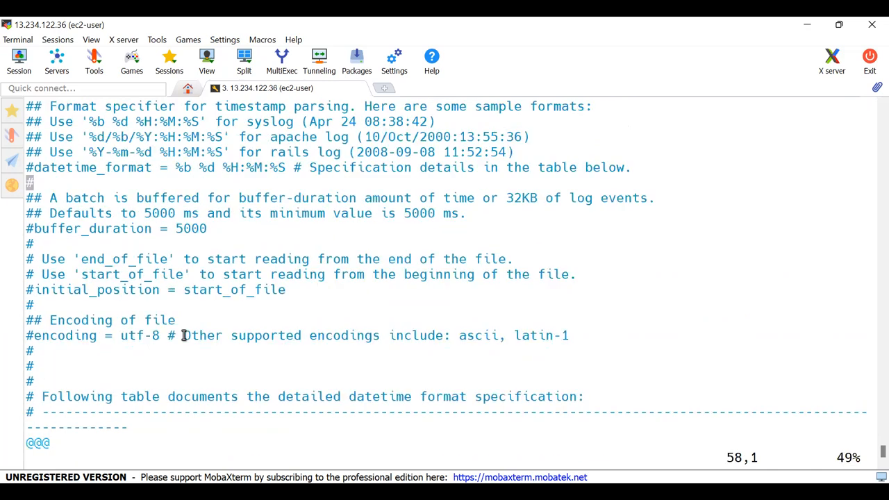
pyautogui.doubleClick(104, 229)
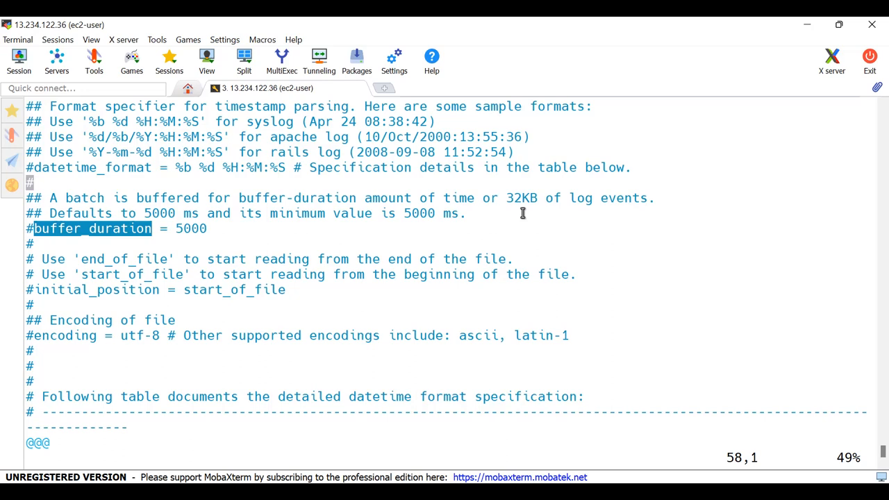
pyautogui.moveTo(506, 198); pyautogui.dragTo(533, 201)
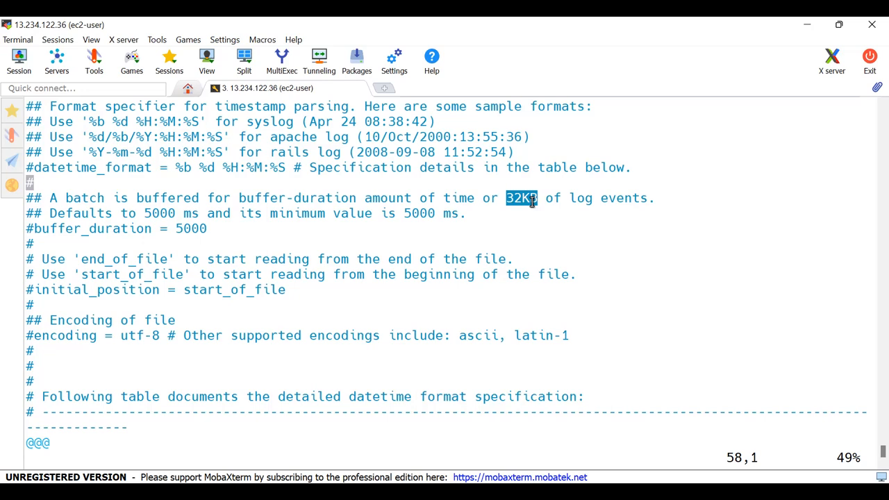
pyautogui.moveTo(406, 213); pyautogui.dragTo(429, 216)
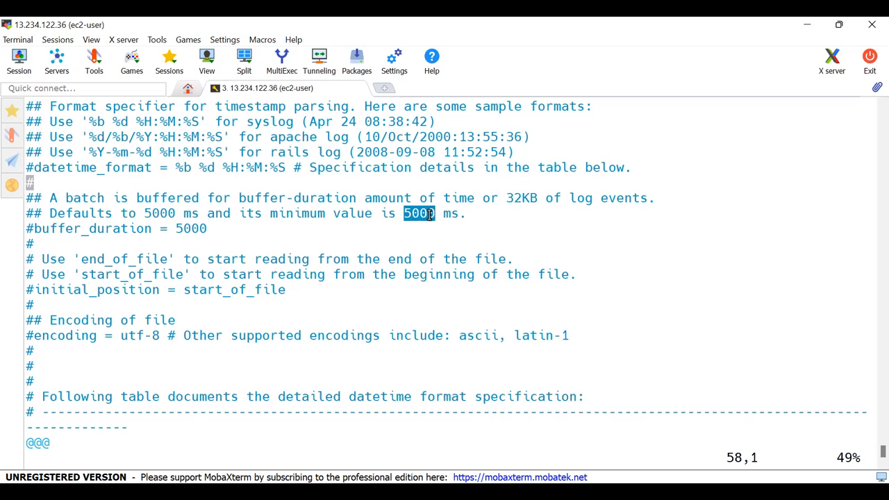
pyautogui.doubleClick(182, 227)
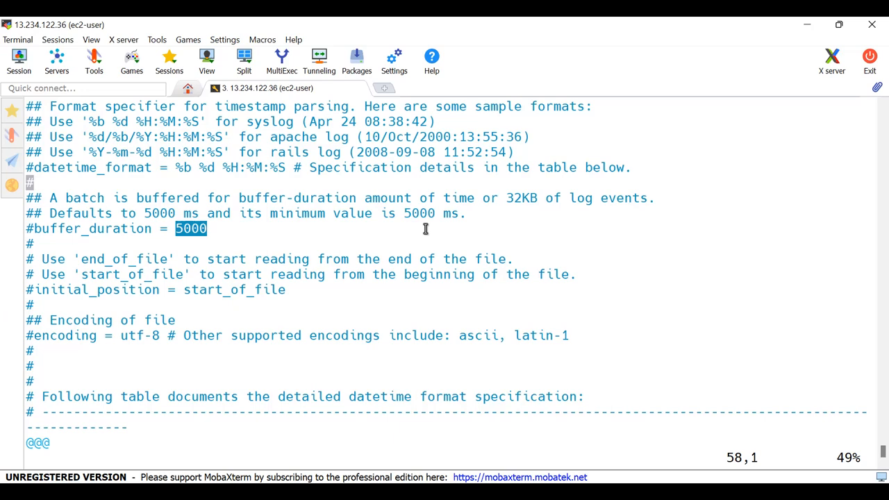
# - Return to the /var/log/messages section at the end of the file and examine the log_stream_name setting and its value
pyautogui.press('Down')
pyautogui.press('Down')
pyautogui.press('Down')
pyautogui.press('Down')
pyautogui.press('Down')
pyautogui.press('Down')
pyautogui.press('Down')
pyautogui.press('Down')
pyautogui.press('Down')
pyautogui.press('Down')
pyautogui.press('Down')
pyautogui.press('Down')
pyautogui.press('Down')
pyautogui.press('Down')
pyautogui.press('Down')
pyautogui.press('Down')
pyautogui.press('Down')
pyautogui.press('Down')
pyautogui.press('Down')
pyautogui.press('Down')
pyautogui.press('Down')
pyautogui.press('Down')
pyautogui.press('Down')
pyautogui.press('Down')
pyautogui.press('Down')
pyautogui.press('Down')
pyautogui.press('Down')
pyautogui.press('Down')
pyautogui.press('Down')
pyautogui.press('Down')
pyautogui.press('Down')
pyautogui.press('Down')
pyautogui.press('Down')
pyautogui.press('Down')
pyautogui.press('Down')
pyautogui.press('Down')
pyautogui.press('Down')
pyautogui.press('Down')
pyautogui.press('Down')
pyautogui.press('Down')
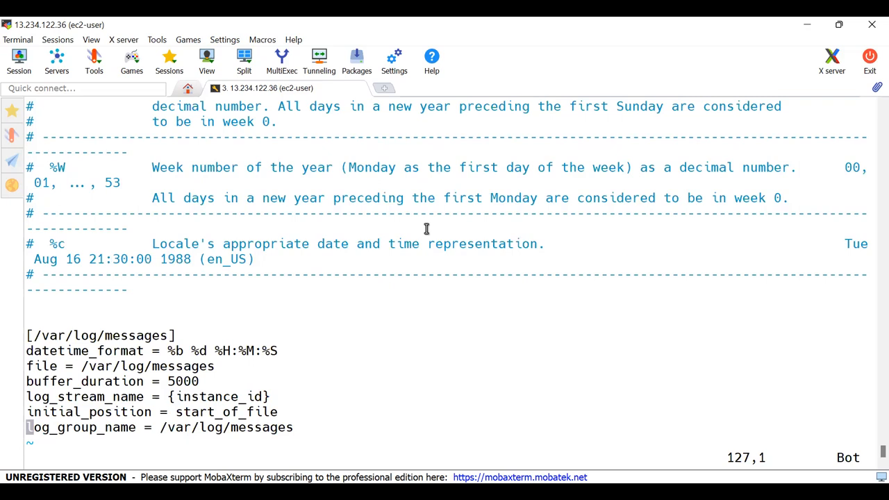
pyautogui.doubleClick(70, 396)
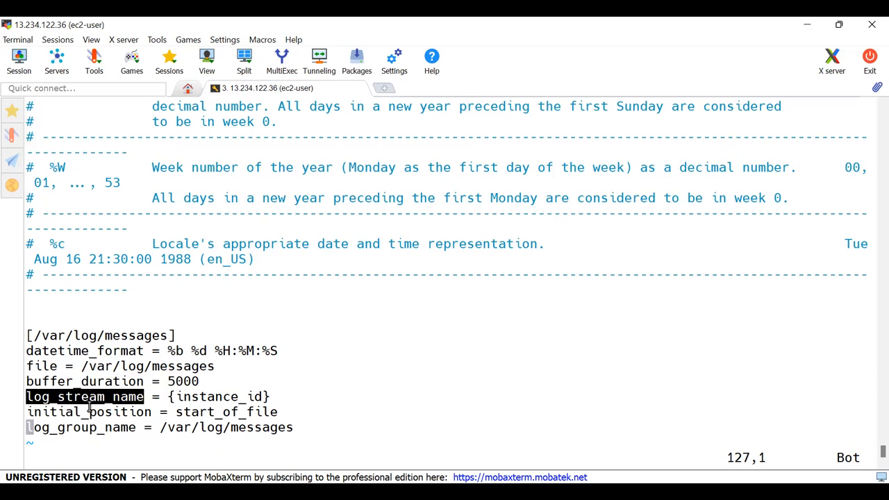
pyautogui.doubleClick(198, 398)
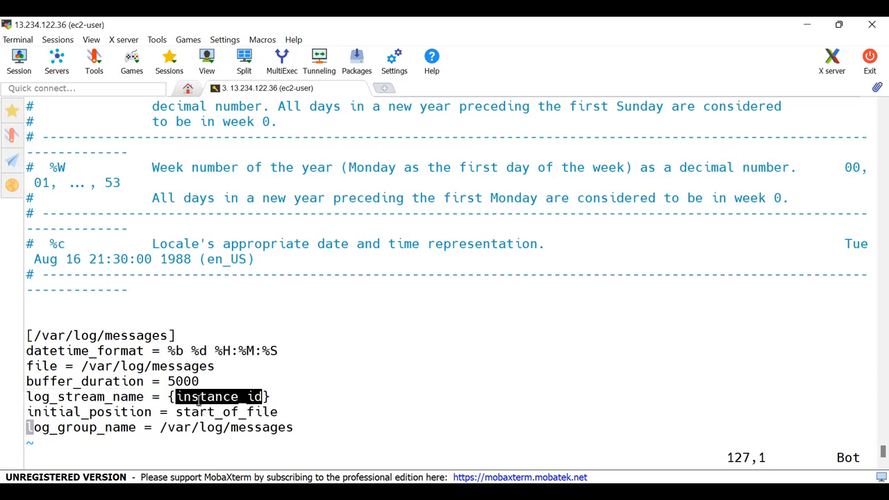
# - Look up log_stream_name in the commented documentation and compare its {instance_id} and {hostname} options
pyautogui.press('Up')
pyautogui.press('Up')
pyautogui.press('Up')
pyautogui.press('Up')
pyautogui.press('Up')
pyautogui.press('Up')
pyautogui.press('Up')
pyautogui.press('Up')
pyautogui.press('Up')
pyautogui.press('Up')
pyautogui.press('Up')
pyautogui.press('Up')
pyautogui.press('Up')
pyautogui.press('Up')
pyautogui.press('Up')
pyautogui.press('Up')
pyautogui.press('Up')
pyautogui.press('Up')
pyautogui.press('Up')
pyautogui.press('Up')
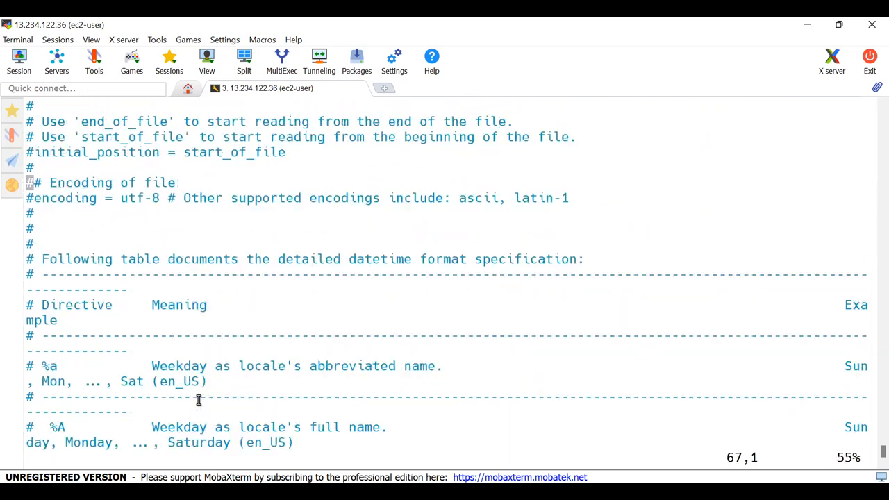
pyautogui.press('Up')
pyautogui.press('Up')
pyautogui.press('Up')
pyautogui.press('Up')
pyautogui.press('Up')
pyautogui.press('Up')
pyautogui.press('Up')
pyautogui.press('Up')
pyautogui.press('Up')
pyautogui.press('Up')
pyautogui.press('Up')
pyautogui.press('Up')
pyautogui.press('Up')
pyautogui.press('Up')
pyautogui.press('Up')
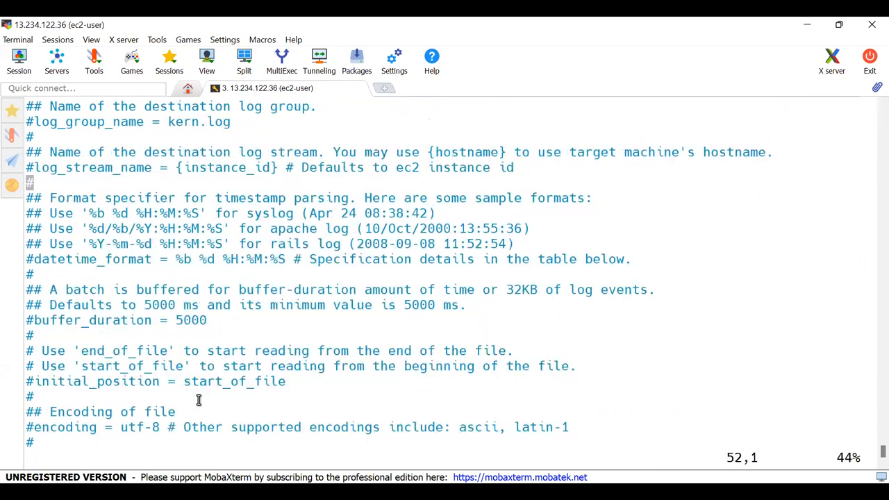
pyautogui.doubleClick(125, 169)
pyautogui.doubleClick(242, 168)
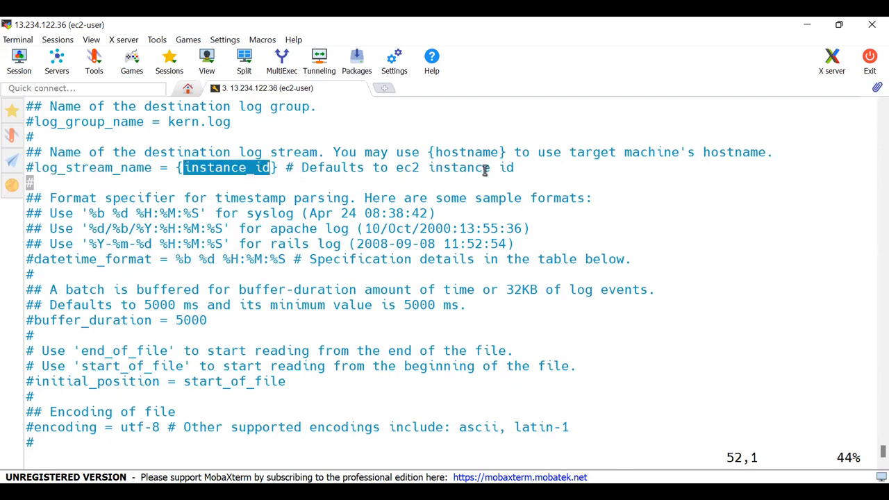
pyautogui.doubleClick(464, 153)
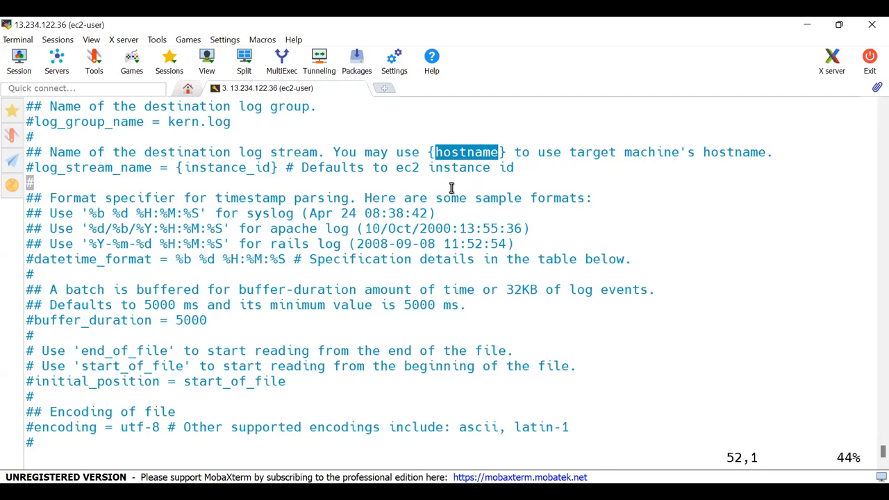
pyautogui.doubleClick(233, 166)
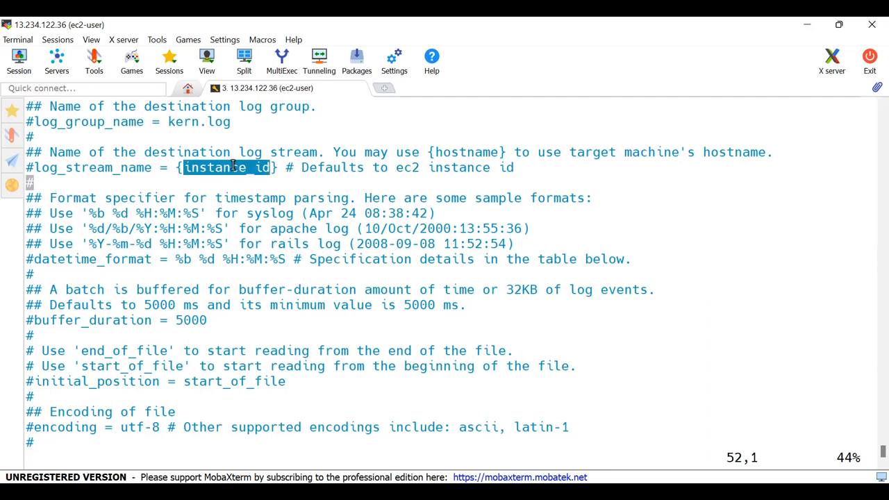
# - Go back to the /var/log/messages section and review its file, log_stream_name and initial_position settings
pyautogui.press('Down')
pyautogui.press('Down')
pyautogui.press('Down')
pyautogui.press('Down')
pyautogui.press('Down')
pyautogui.press('Down')
pyautogui.press('Down')
pyautogui.press('Down')
pyautogui.press('Down')
pyautogui.press('Down')
pyautogui.press('Down')
pyautogui.press('Down')
pyautogui.press('Down')
pyautogui.press('Down')
pyautogui.press('Down')
pyautogui.press('Down')
pyautogui.press('Down')
pyautogui.press('Down')
pyautogui.press('Down')
pyautogui.press('Down')
pyautogui.press('Down')
pyautogui.press('Down')
pyautogui.press('Down')
pyautogui.press('Down')
pyautogui.press('Down')
pyautogui.press('Down')
pyautogui.press('Down')
pyautogui.press('Down')
pyautogui.press('Down')
pyautogui.press('Down')
pyautogui.press('Down')
pyautogui.press('Down')
pyautogui.press('Down')
pyautogui.press('Down')
pyautogui.press('Down')
pyautogui.press('Down')
pyautogui.press('Down')
pyautogui.press('Down')
pyautogui.press('Down')
pyautogui.press('Down')
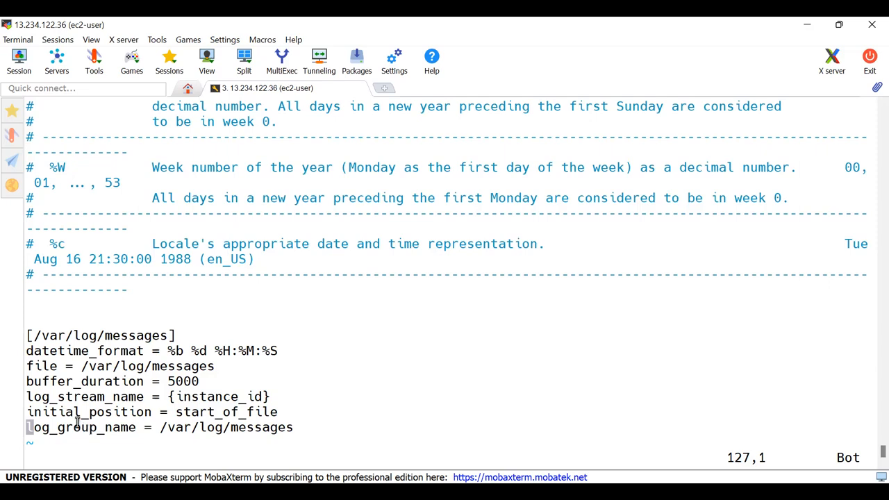
pyautogui.doubleClick(145, 366)
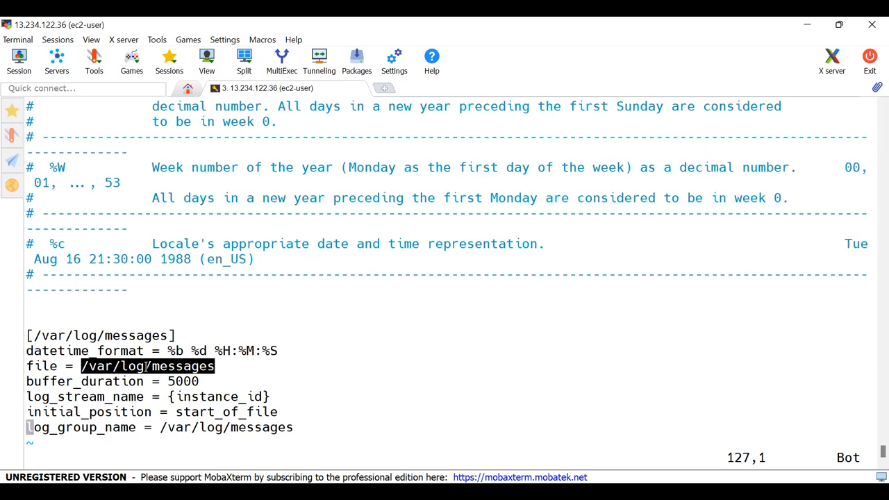
pyautogui.doubleClick(121, 397)
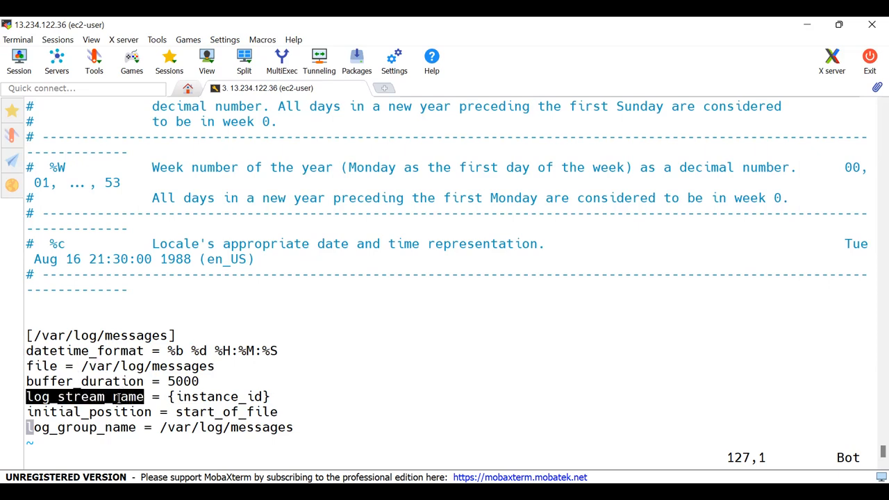
pyautogui.doubleClick(224, 396)
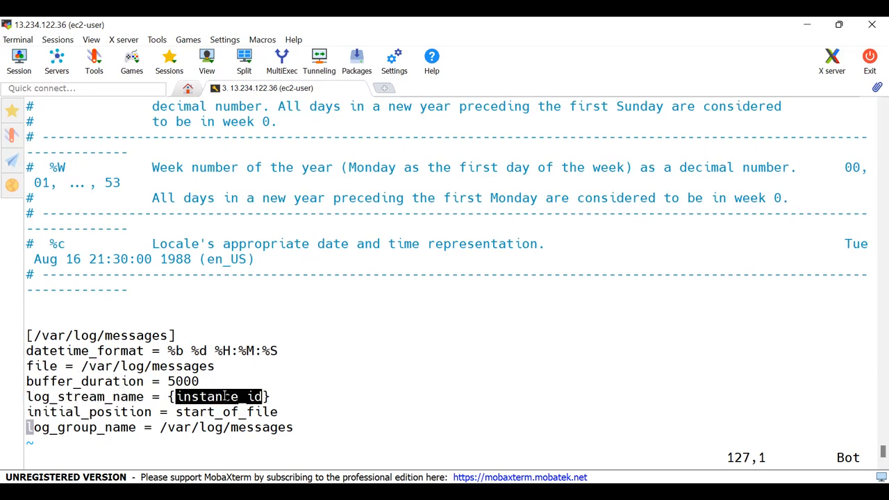
pyautogui.doubleClick(116, 412)
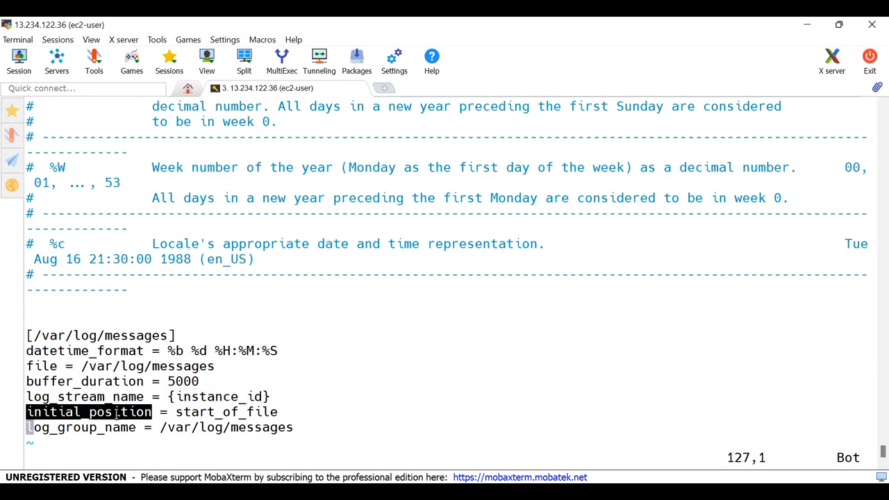
pyautogui.doubleClick(201, 413)
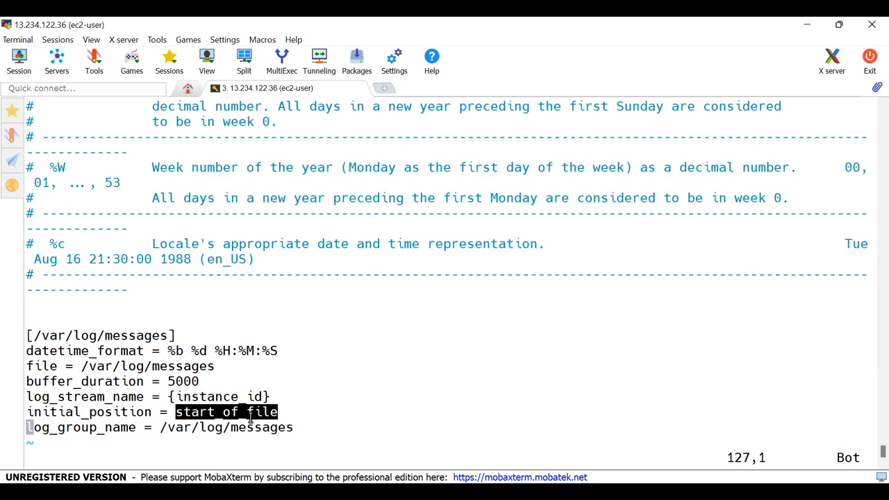
# - Look up initial_position in the commented documentation and compare its end_of_file and start_of_file options
pyautogui.press('Up')
pyautogui.press('Up')
pyautogui.press('Up')
pyautogui.press('Up')
pyautogui.press('Up')
pyautogui.press('Up')
pyautogui.press('Up')
pyautogui.press('Up')
pyautogui.press('Up')
pyautogui.press('Up')
pyautogui.press('Up')
pyautogui.press('Up')
pyautogui.press('Up')
pyautogui.press('Up')
pyautogui.press('Up')
pyautogui.press('Up')
pyautogui.press('Up')
pyautogui.press('Up')
pyautogui.press('Up')
pyautogui.press('Up')
pyautogui.press('Up')
pyautogui.press('Up')
pyautogui.press('Up')
pyautogui.press('Up')
pyautogui.press('Up')
pyautogui.press('Up')
pyautogui.press('Up')
pyautogui.press('Up')
pyautogui.press('Up')
pyautogui.press('Up')
pyautogui.press('Up')
pyautogui.press('Up')
pyautogui.press('Up')
pyautogui.press('Up')
pyautogui.press('Up')
pyautogui.press('Up')
pyautogui.press('Up')
pyautogui.press('Up')
pyautogui.press('Up')
pyautogui.press('Up')
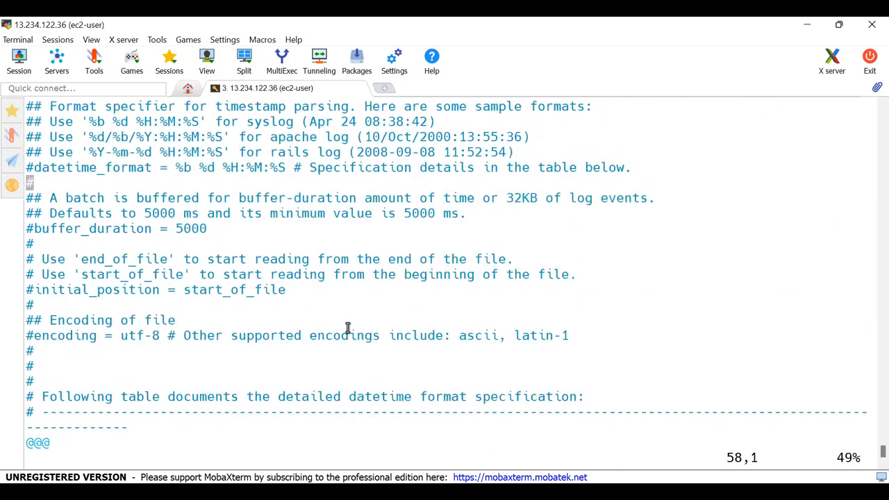
pyautogui.press('Up')
pyautogui.press('Up')
pyautogui.press('Up')
pyautogui.press('Up')
pyautogui.press('Up')
pyautogui.press('Up')
pyautogui.press('Up')
pyautogui.press('Up')
pyautogui.press('Up')
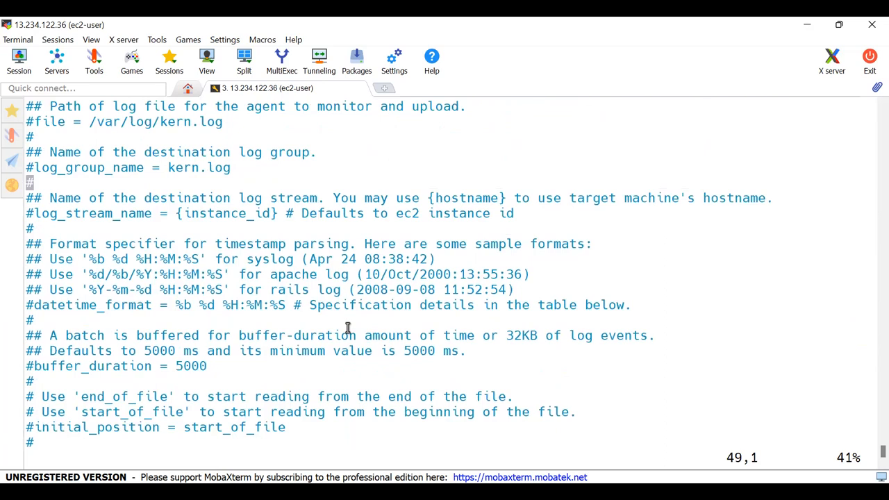
pyautogui.press('Up')
pyautogui.press('Up')
pyautogui.press('Up')
pyautogui.press('Up')
pyautogui.press('Up')
pyautogui.press('Up')
pyautogui.press('Up')
pyautogui.press('Up')
pyautogui.press('Up')
pyautogui.press('Down')
pyautogui.press('Down')
pyautogui.press('Down')
pyautogui.press('Down')
pyautogui.press('Down')
pyautogui.press('Down')
pyautogui.press('Down')
pyautogui.press('Down')
pyautogui.press('Down')
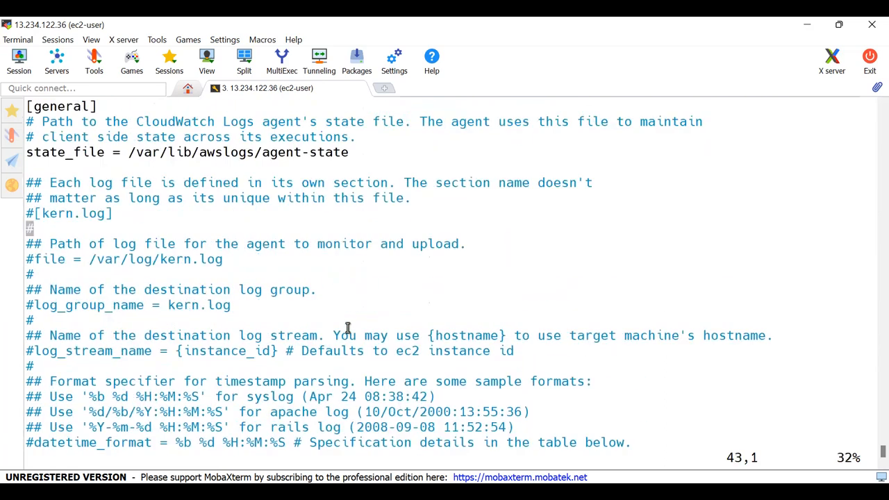
pyautogui.press('Down')
pyautogui.press('Down')
pyautogui.press('Down')
pyautogui.press('Down')
pyautogui.press('Down')
pyautogui.press('Down')
pyautogui.press('Down')
pyautogui.press('Down')
pyautogui.press('Down')
pyautogui.press('Down')
pyautogui.press('Down')
pyautogui.press('Down')
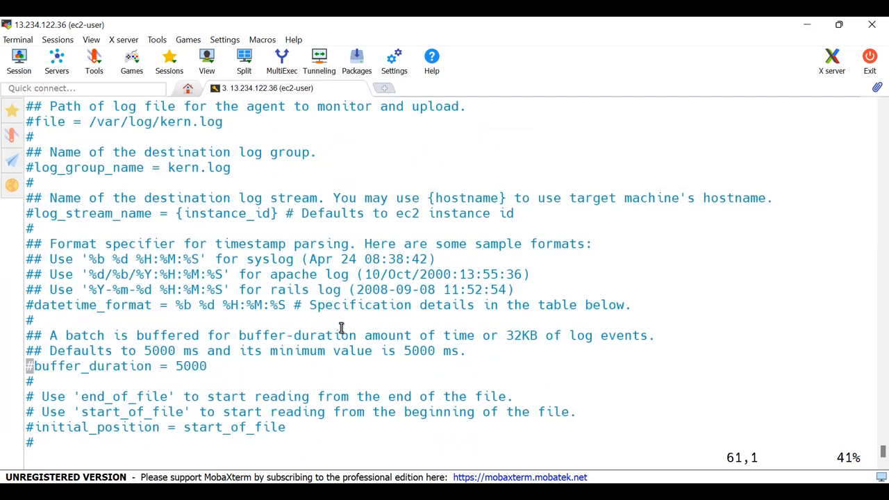
pyautogui.press('Down')
pyautogui.press('Down')
pyautogui.press('Down')
pyautogui.doubleClick(115, 381)
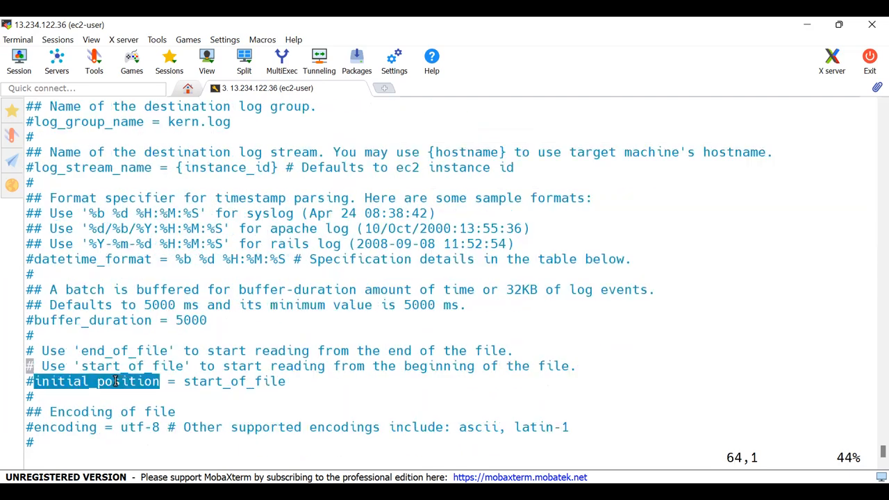
pyautogui.doubleClick(114, 352)
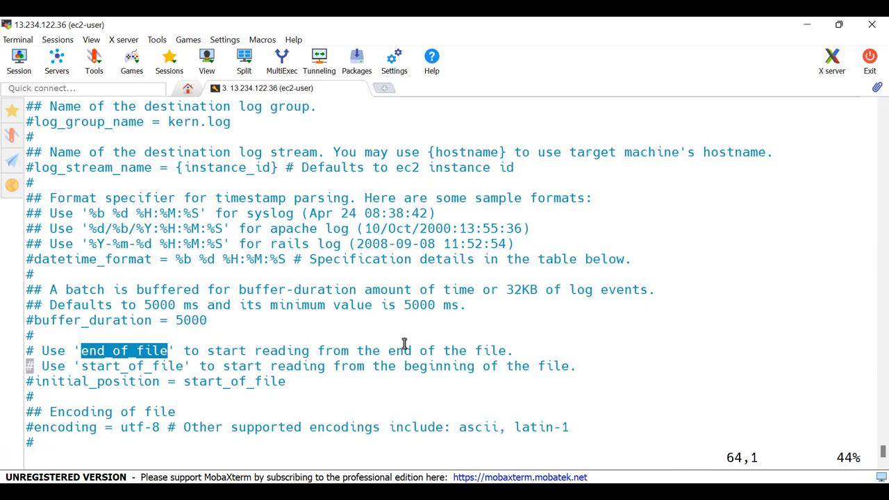
pyautogui.doubleClick(125, 366)
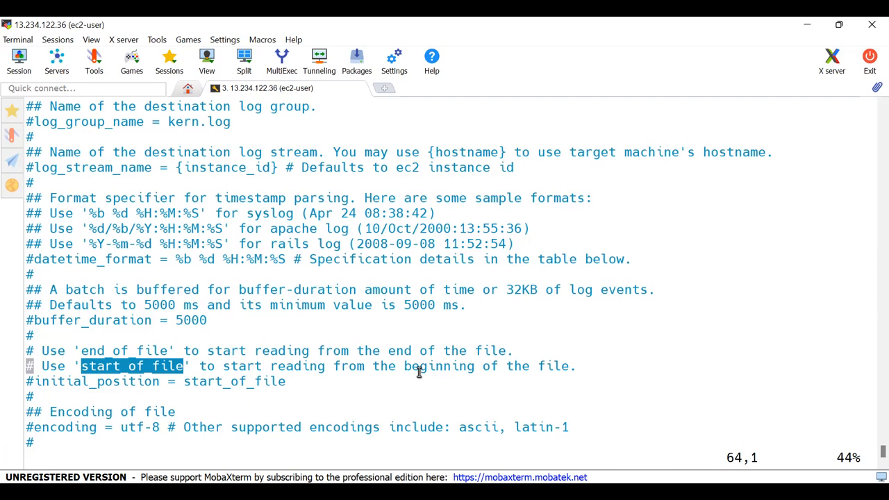
# - Return to the /var/log/messages section at the end of the file and review its initial_position and log_group_name settings
pyautogui.scroll(-14, 419, 372)
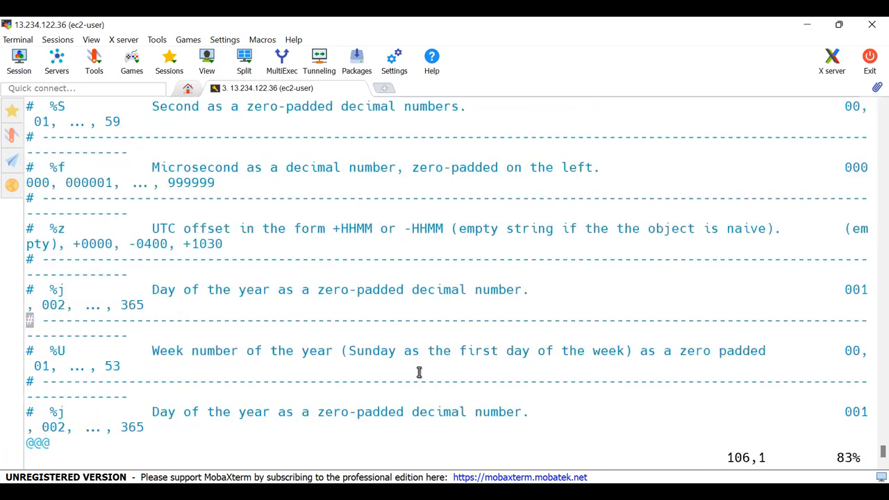
pyautogui.scroll(-7, 419, 372)
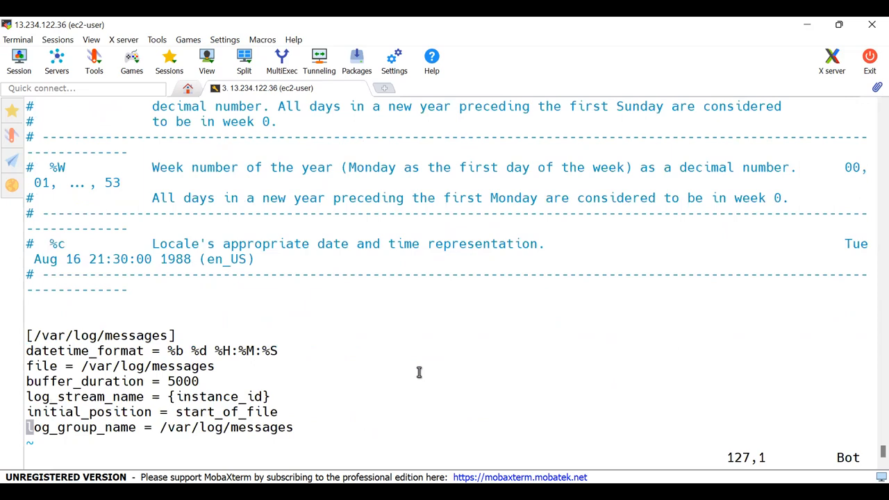
pyautogui.doubleClick(120, 413)
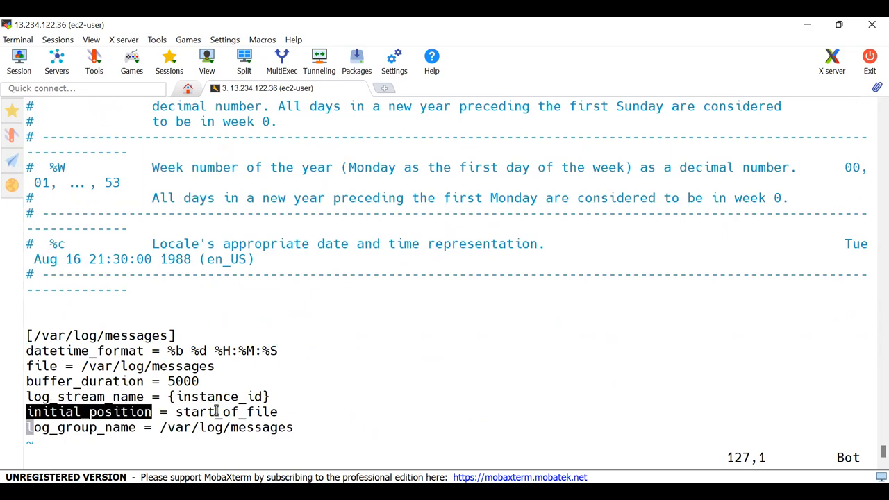
pyautogui.click(105, 429)
pyautogui.doubleClick(105, 429)
pyautogui.doubleClick(209, 431)
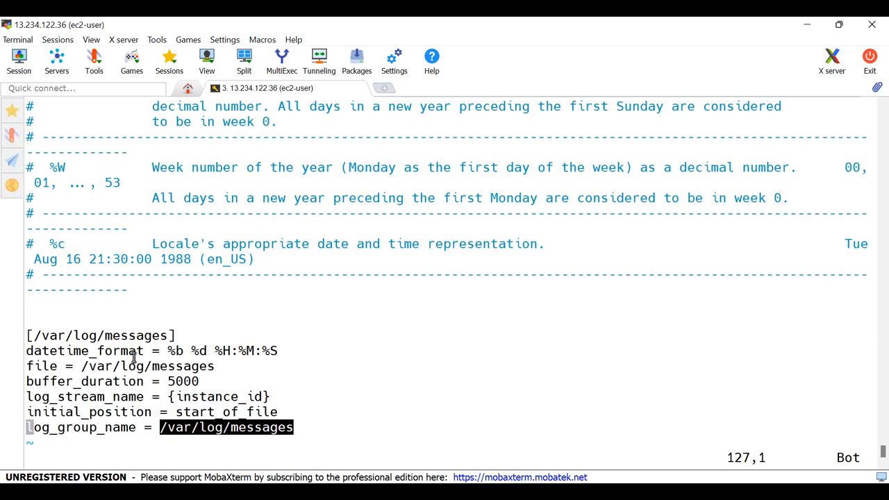
pyautogui.click(31, 336)
pyautogui.moveTo(30, 336); pyautogui.dragTo(297, 428)
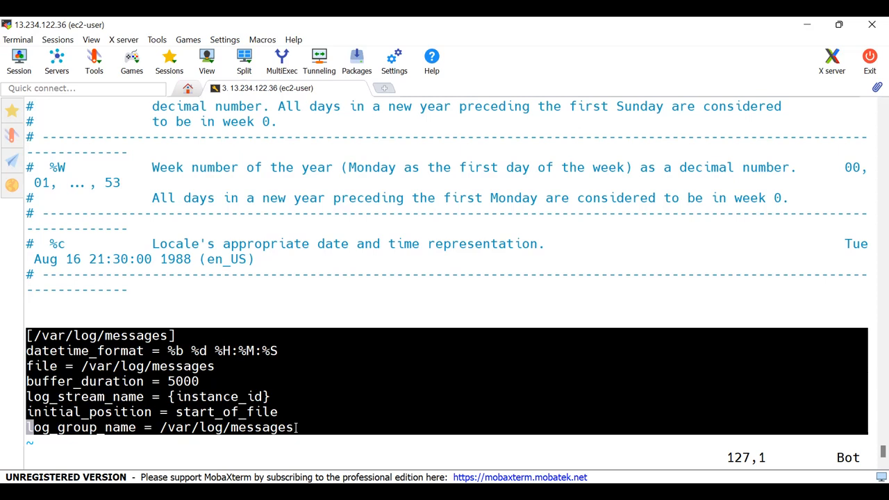
# - Save awslogs.conf and quit the editor, returning to the shell prompt
pyautogui.press('Escape')
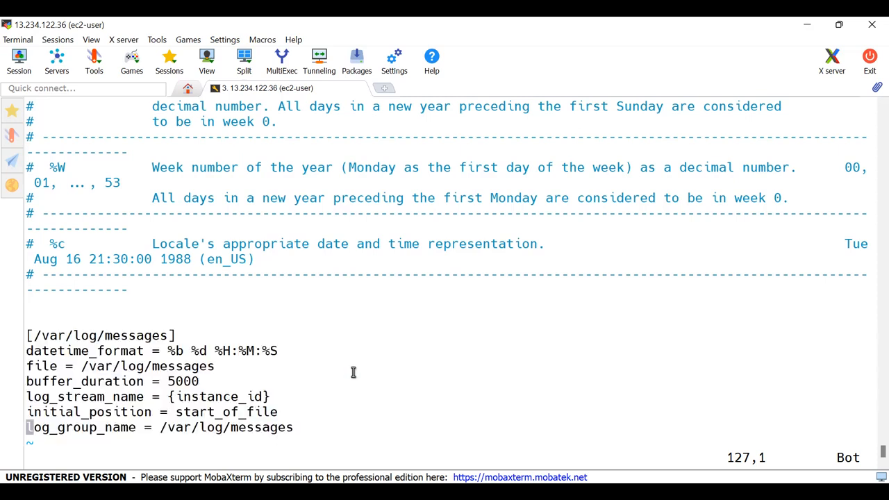
pyautogui.write(':wq')
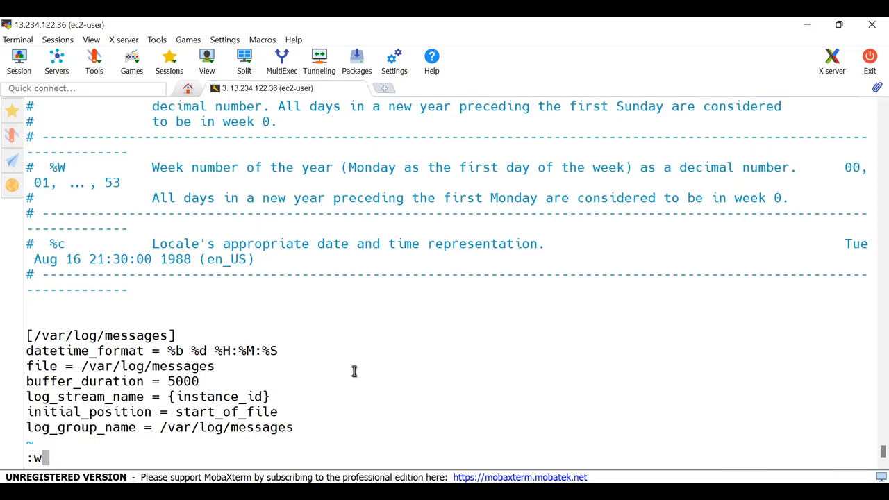
pyautogui.press('Return')
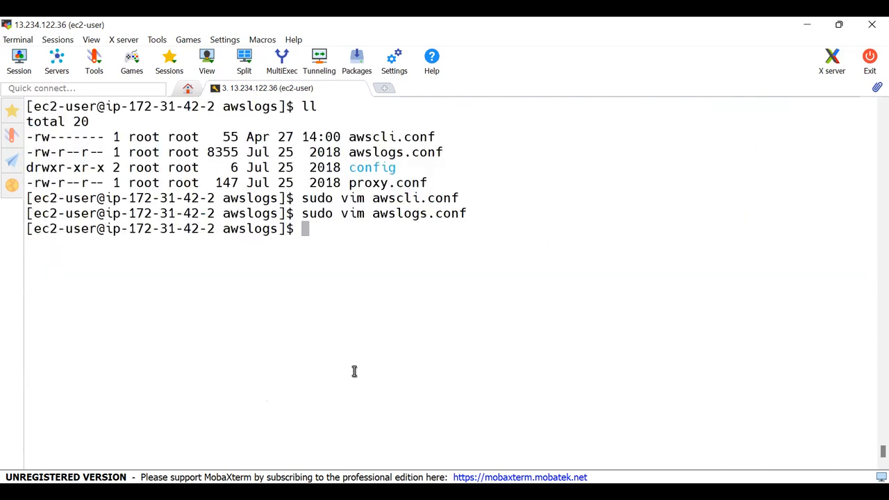
pyautogui.doubleClick(397, 198)
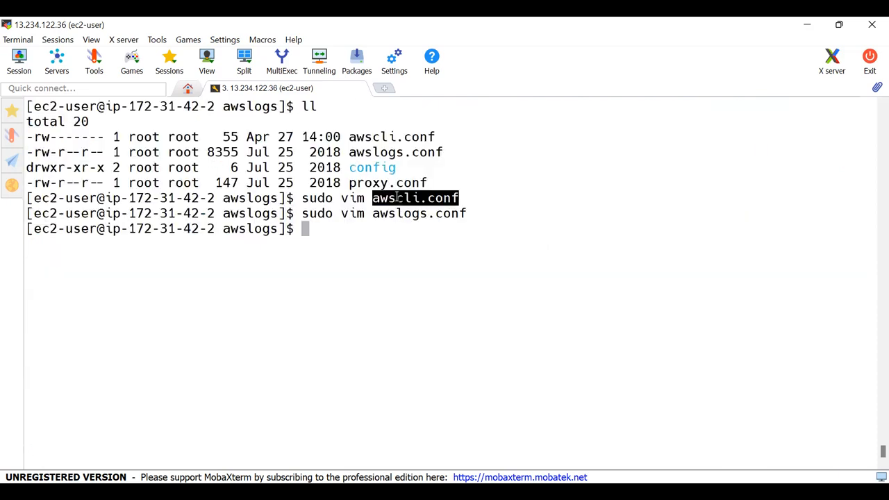
pyautogui.doubleClick(407, 214)
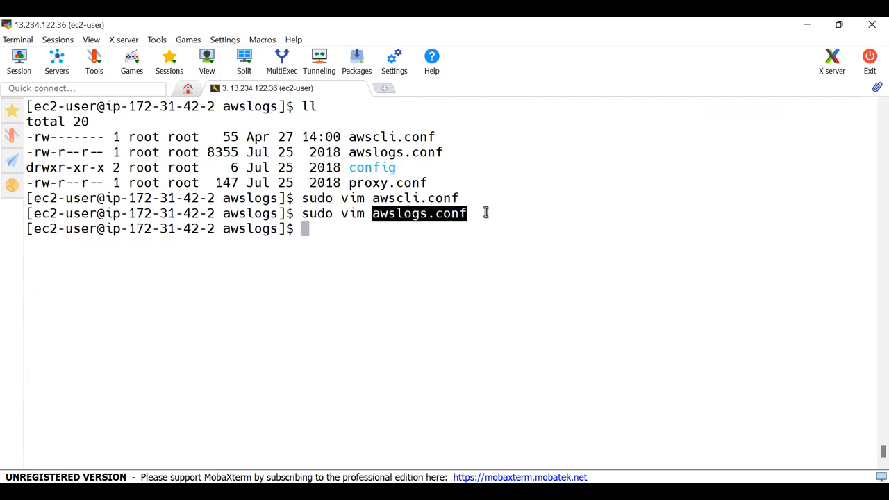
# - Stop the awslogsd service with sudo systemctl stop awslogsd
pyautogui.press('Up')
pyautogui.press('Up')
pyautogui.press('Up')
pyautogui.press('Up')
pyautogui.press('Up')
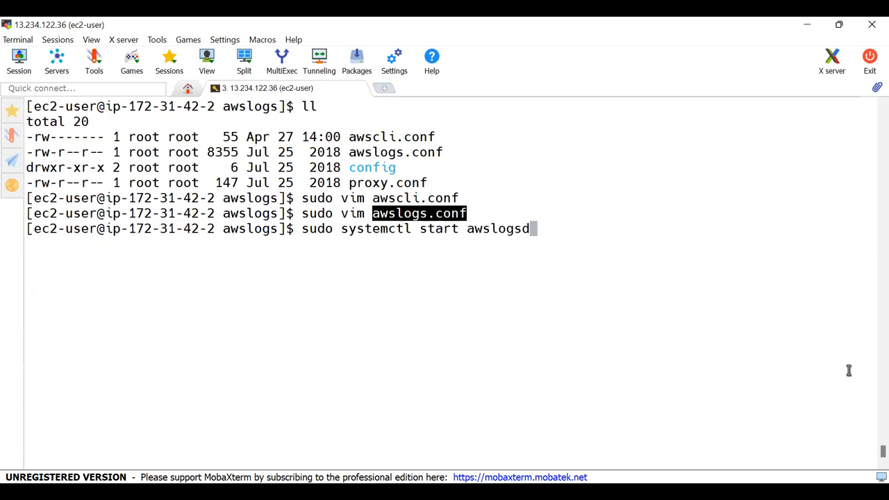
pyautogui.click(501, 180)
pyautogui.press('Left')
pyautogui.hotkey('ctrl', 'Left')
pyautogui.press('Left')
pyautogui.press('BackSpace')
pyautogui.press('BackSpace')
pyautogui.press('BackSpace')
pyautogui.write('op')
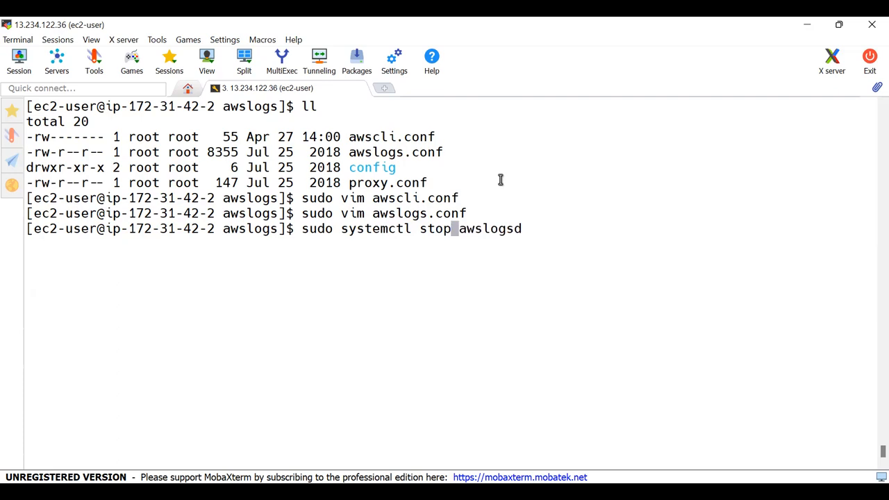
pyautogui.press('Return')
# - Start the awslogsd service again with sudo systemctl start awslogsd
pyautogui.press('Up')
pyautogui.press('Left')
pyautogui.press('Left')
pyautogui.press('Left')
pyautogui.press('Left')
pyautogui.press('Left')
pyautogui.press('Left')
pyautogui.press('Left')
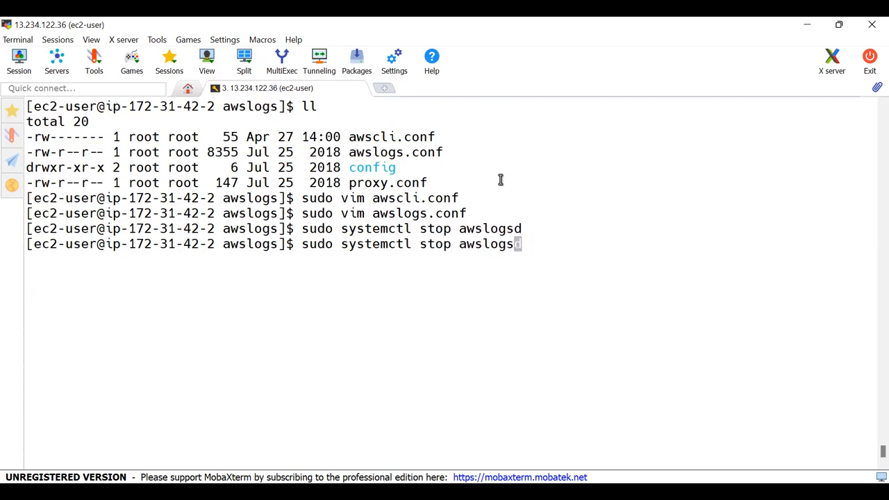
pyautogui.press('Left')
pyautogui.press('Left')
pyautogui.press('BackSpace')
pyautogui.press('BackSpace')
pyautogui.write('art')
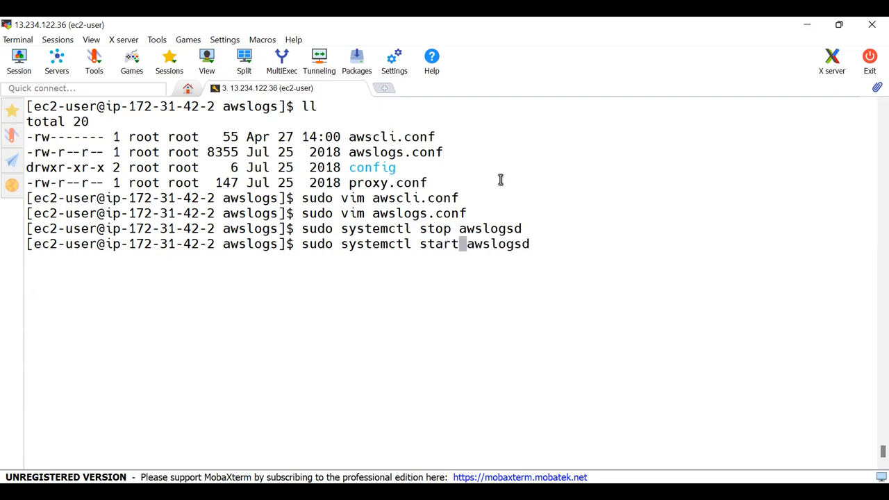
pyautogui.press('Return')
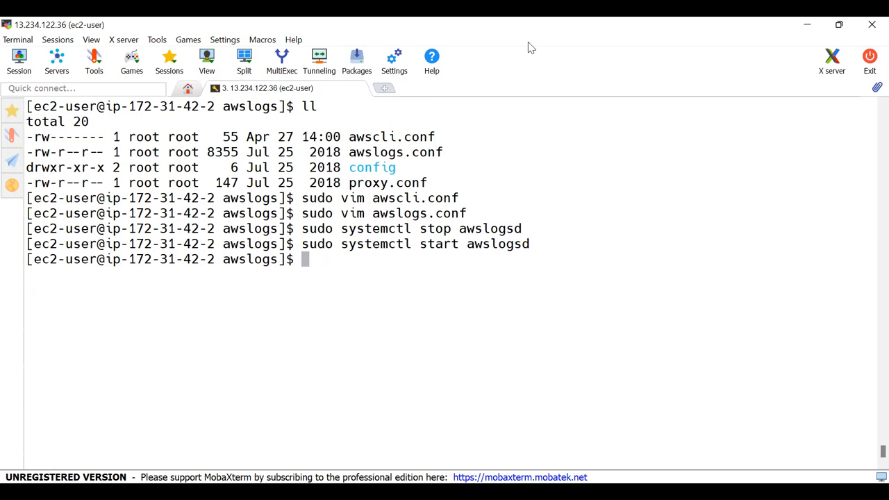
# - Switch to the CloudWatch console in the browser and refresh the list of log groups
pyautogui.hotkey('alt', 'Tab')
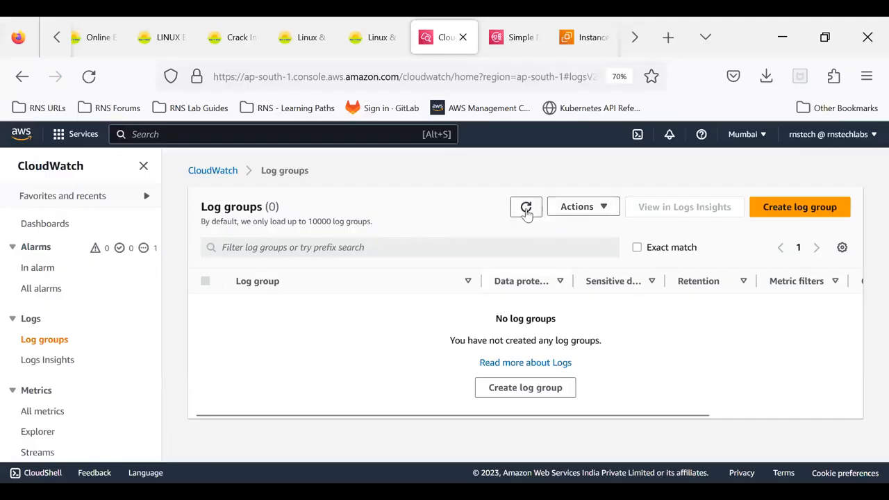
pyautogui.click(526, 207)
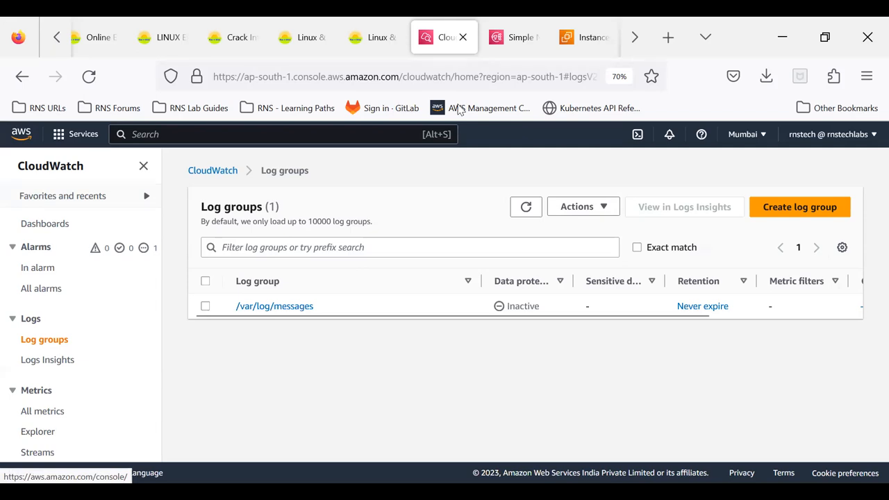
# - Switch to the MobaXterm terminal, reopen awslogs.conf with sudo vim, and review the log_group_name, file and log_stream_name values
pyautogui.hotkey('alt', 'Tab')
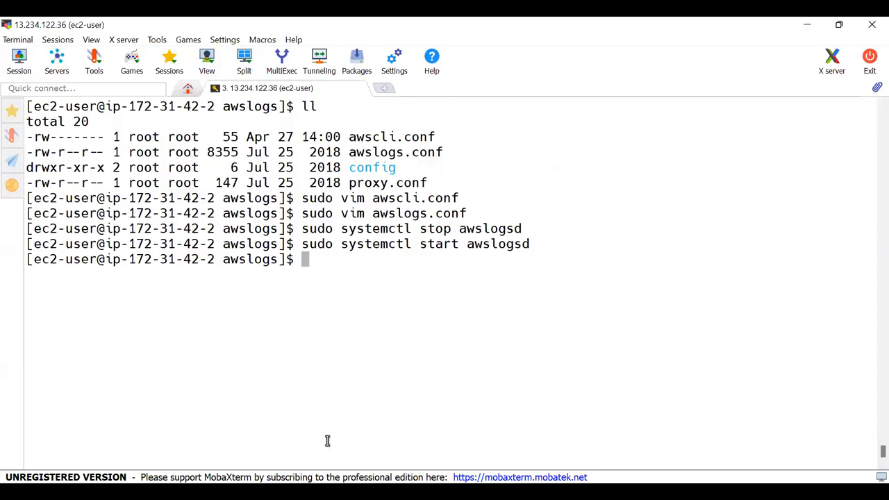
pyautogui.press('Up')
pyautogui.press('Up')
pyautogui.press('Up')
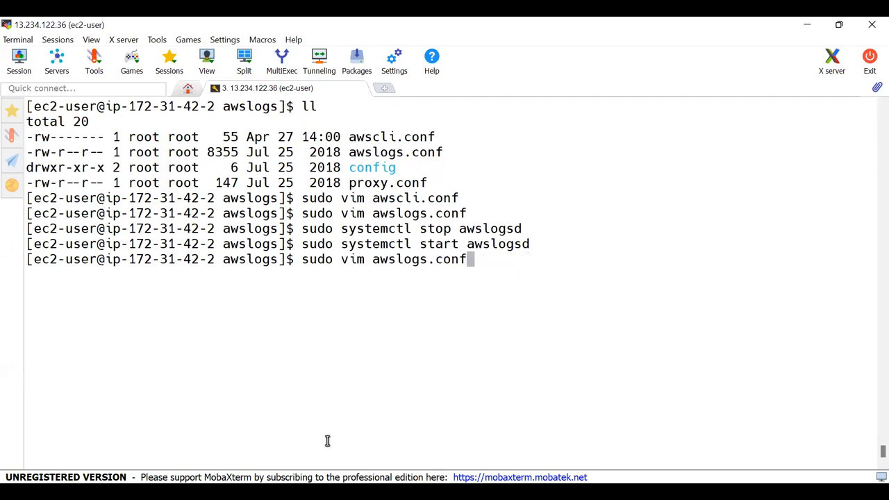
pyautogui.press('Return')
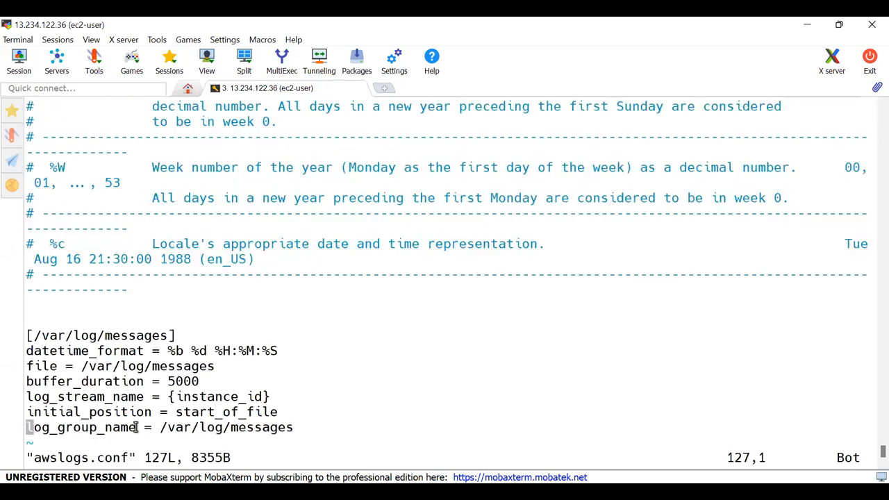
pyautogui.doubleClick(250, 427)
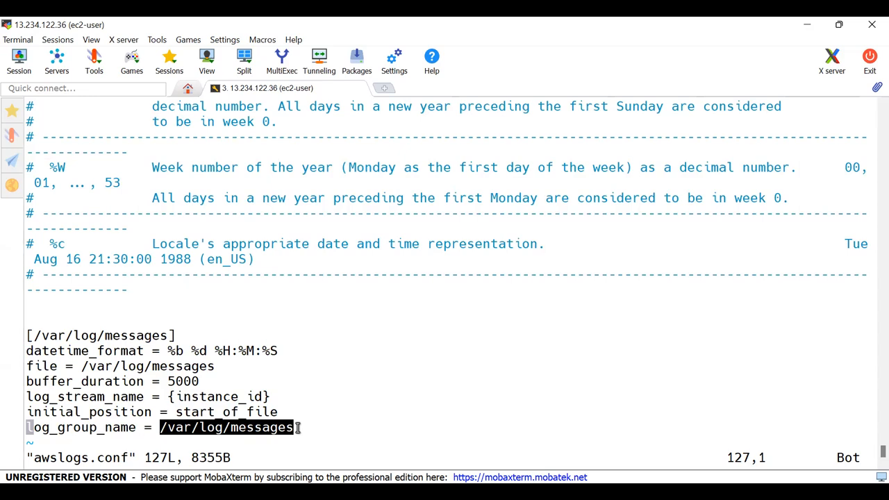
pyautogui.doubleClick(153, 366)
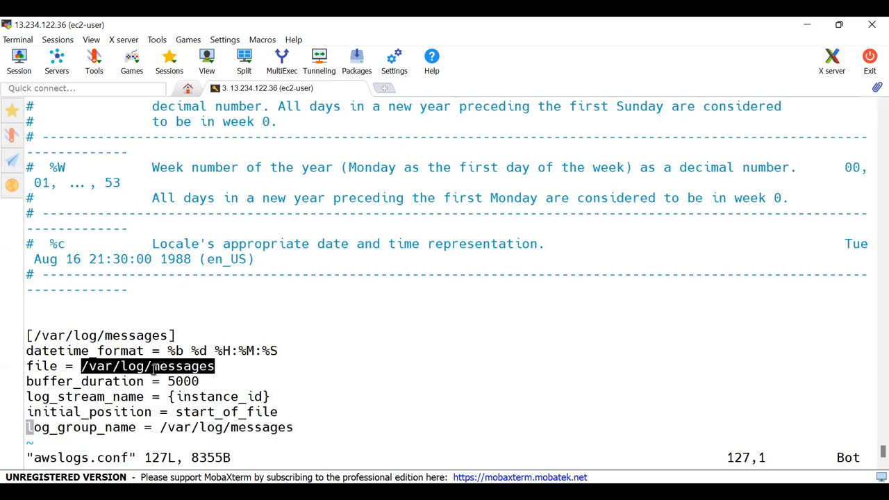
pyautogui.doubleClick(221, 397)
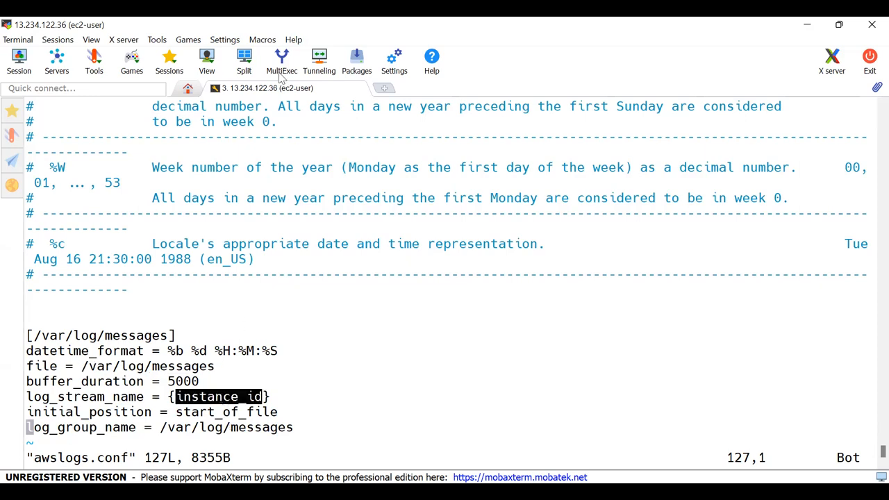
# - In the browser's CloudWatch console, open the instance's log stream in the /var/log/messages log group and retry loading older events
pyautogui.hotkey('alt', 'Tab')
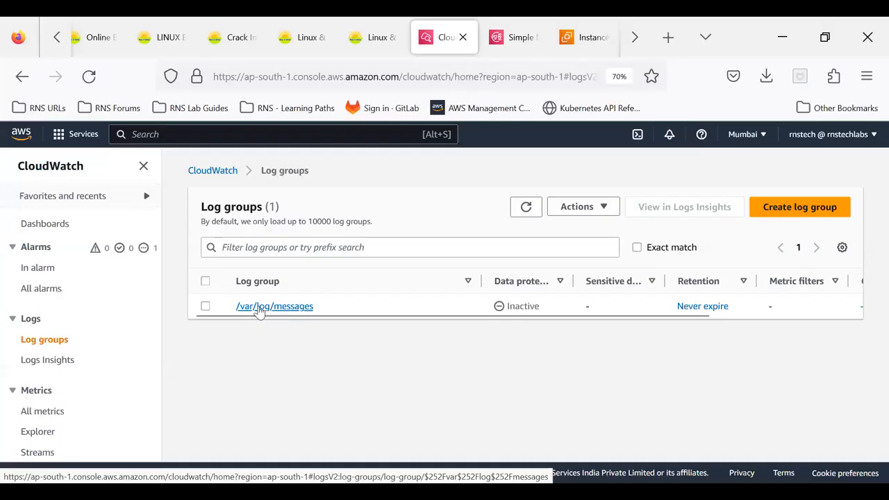
pyautogui.click(258, 307)
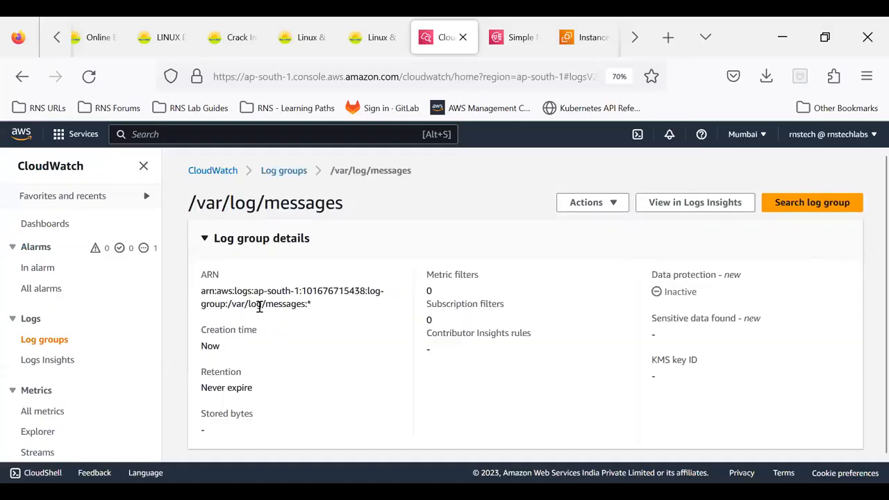
pyautogui.scroll(-3, 353, 317)
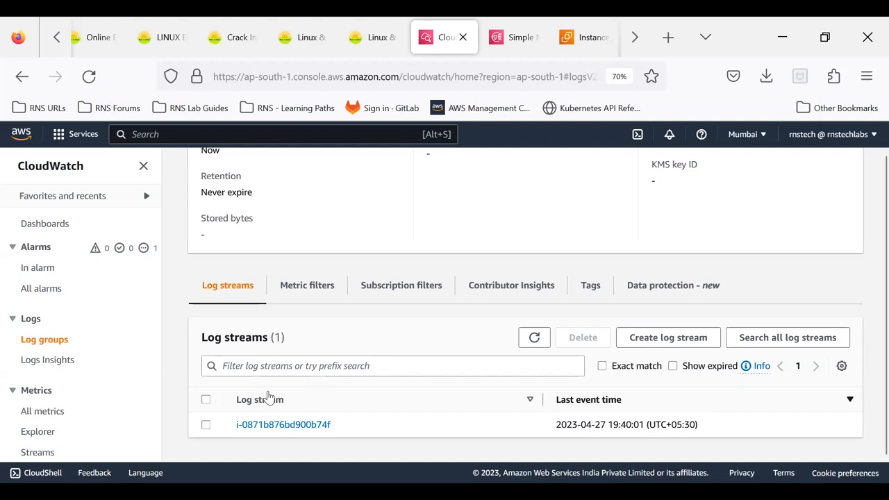
pyautogui.click(301, 428)
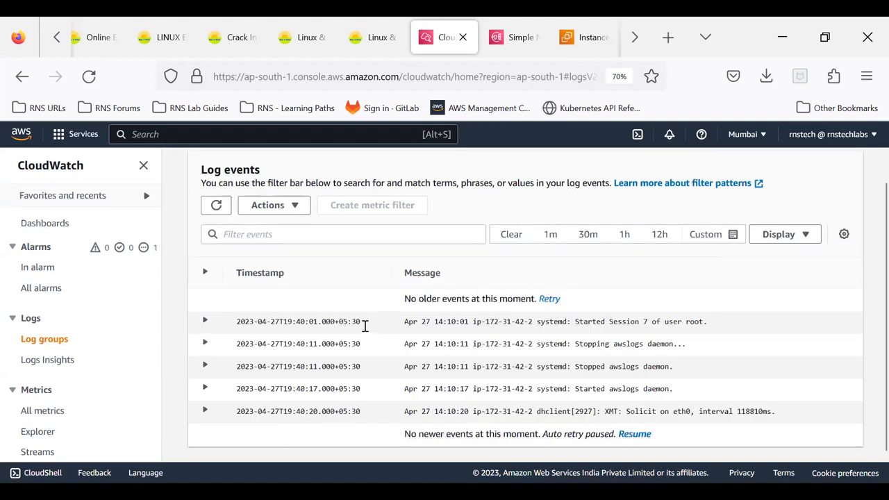
pyautogui.click(543, 300)
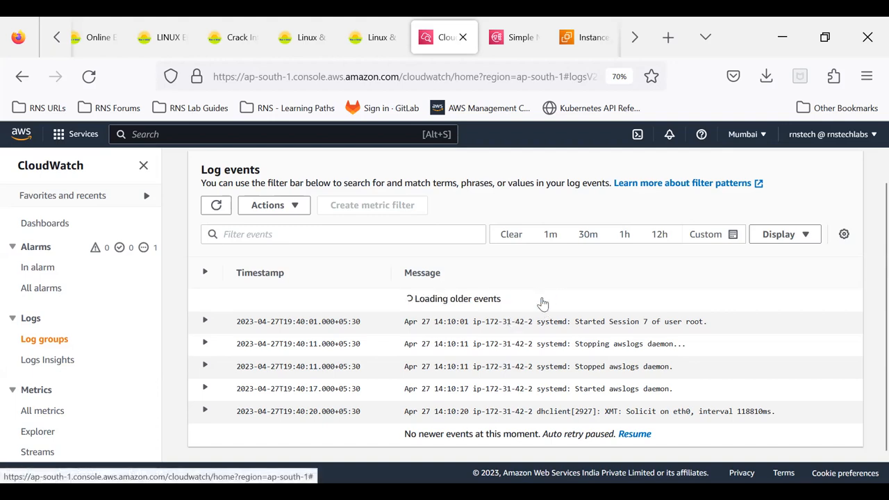
# - Expand each log event within the 12h time range to examine its full message, and return to the list of log groups
pyautogui.click(660, 235)
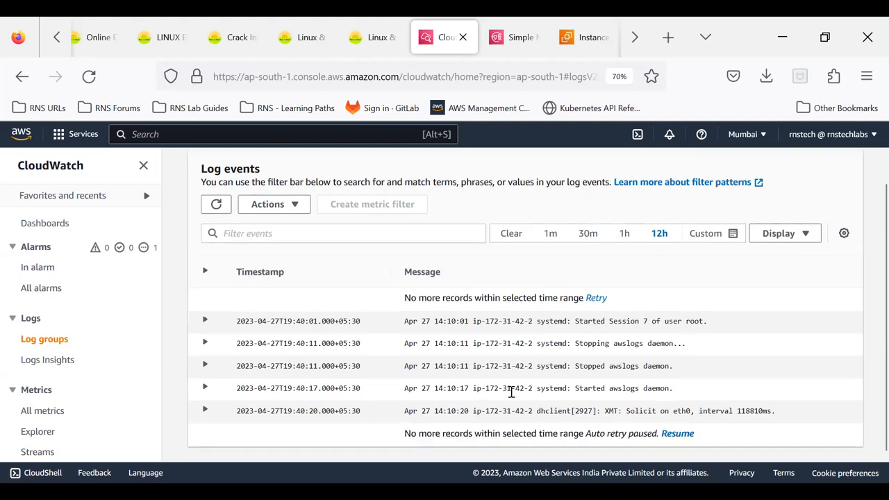
pyautogui.click(202, 324)
pyautogui.scroll(-1, 267, 326)
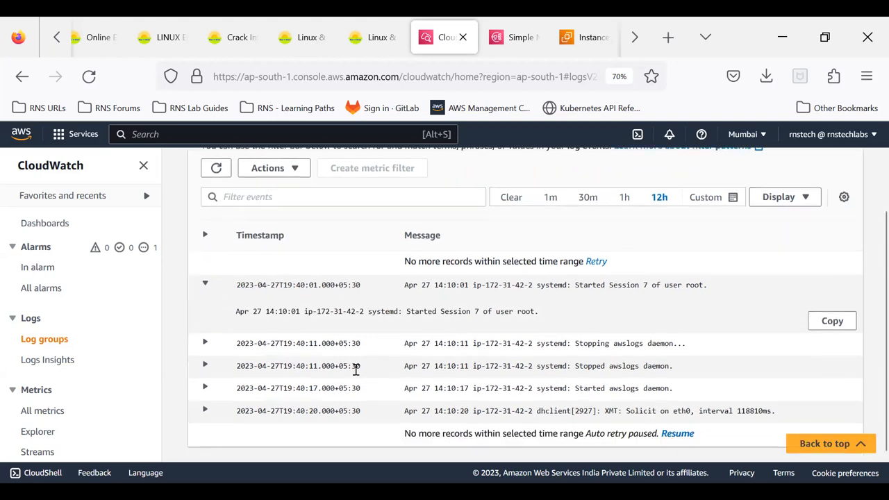
pyautogui.click(205, 342)
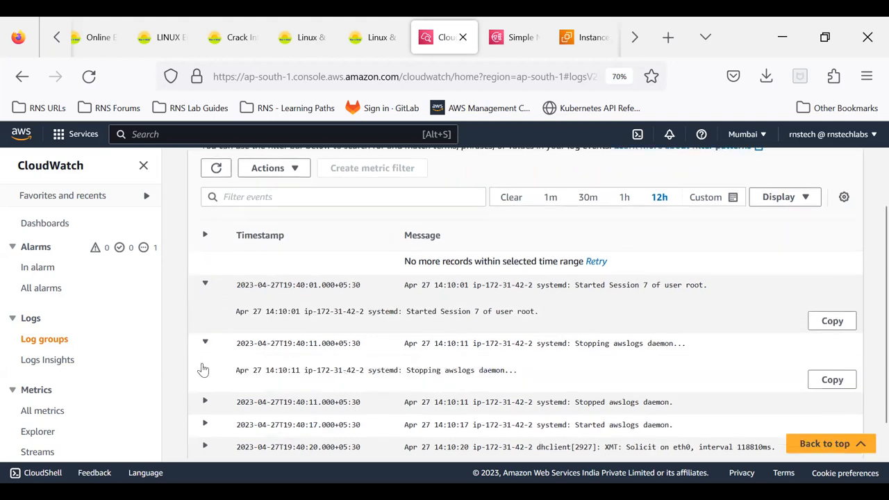
pyautogui.click(205, 403)
pyautogui.scroll(-2, 229, 393)
pyautogui.click(205, 389)
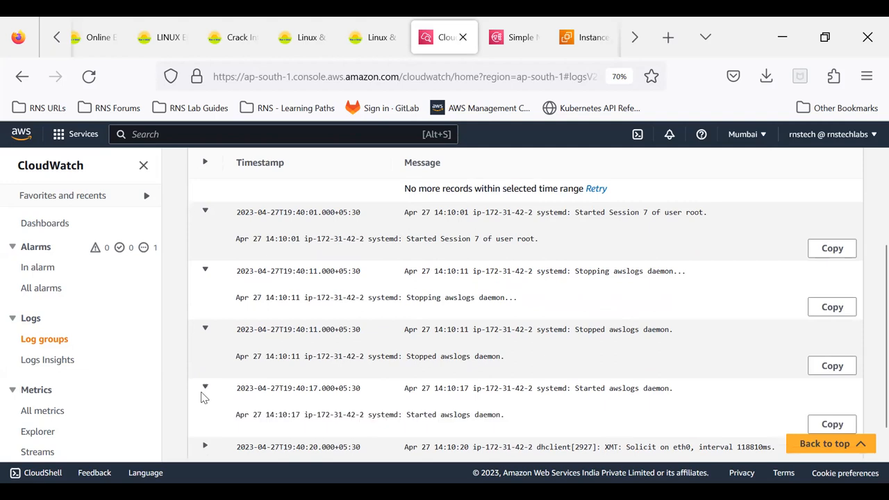
pyautogui.click(206, 446)
pyautogui.scroll(4, 399, 336)
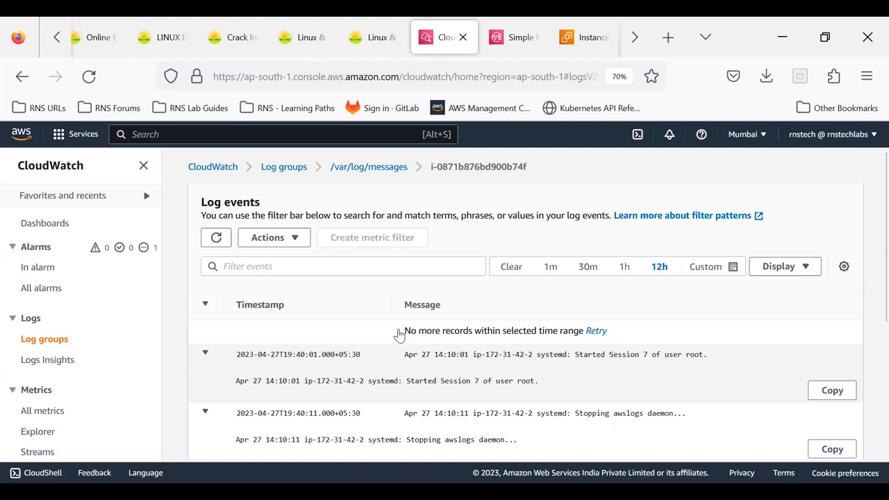
pyautogui.click(276, 169)
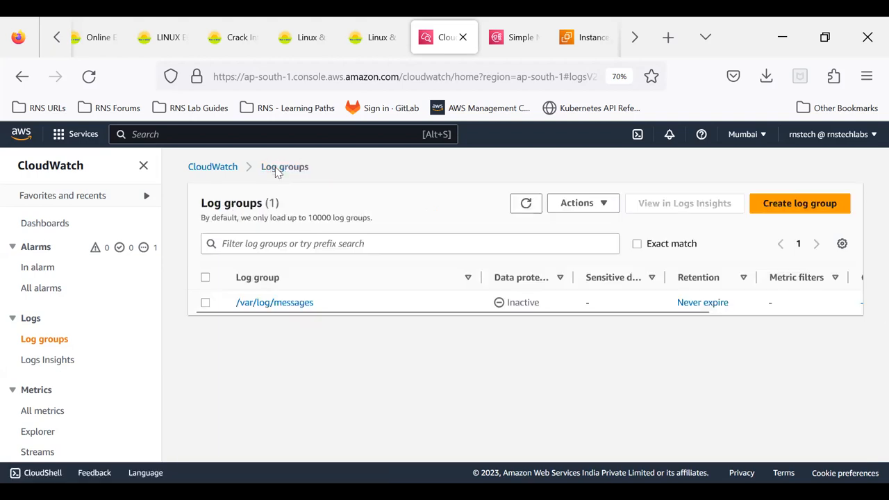
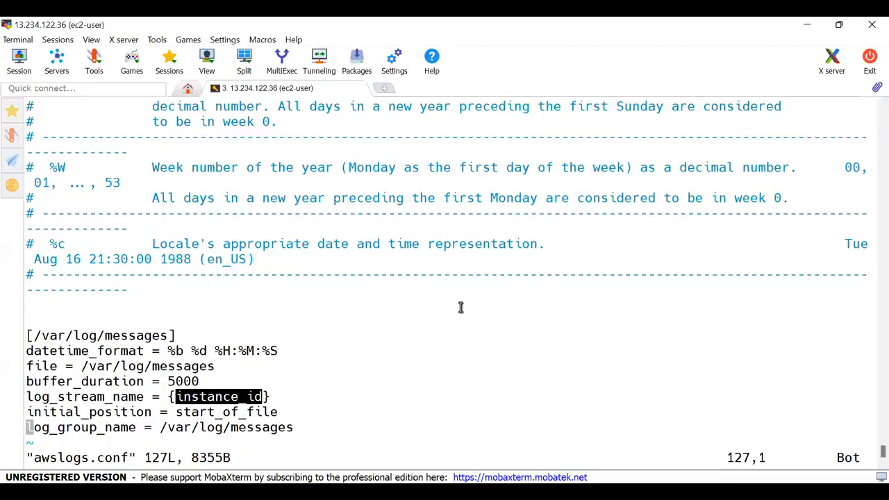
# - Quit vim without changing awslogs.conf and print the current working directory with pwd
pyautogui.write(':q')
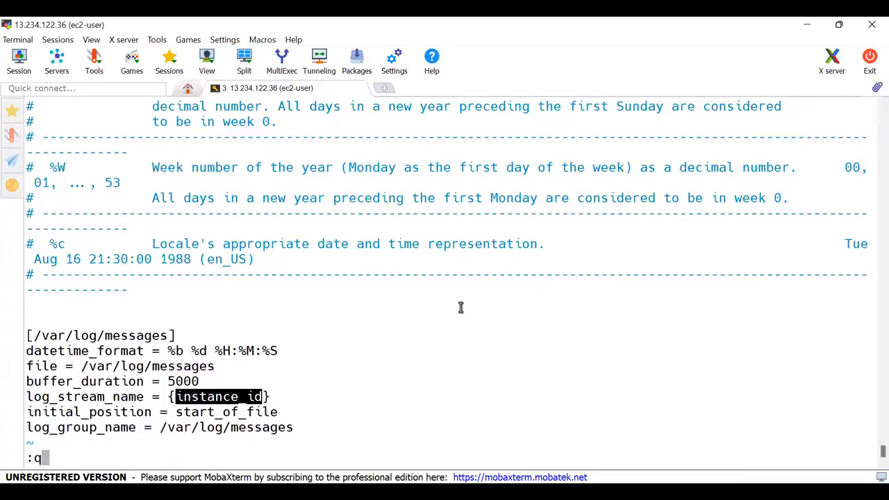
pyautogui.press('Return')
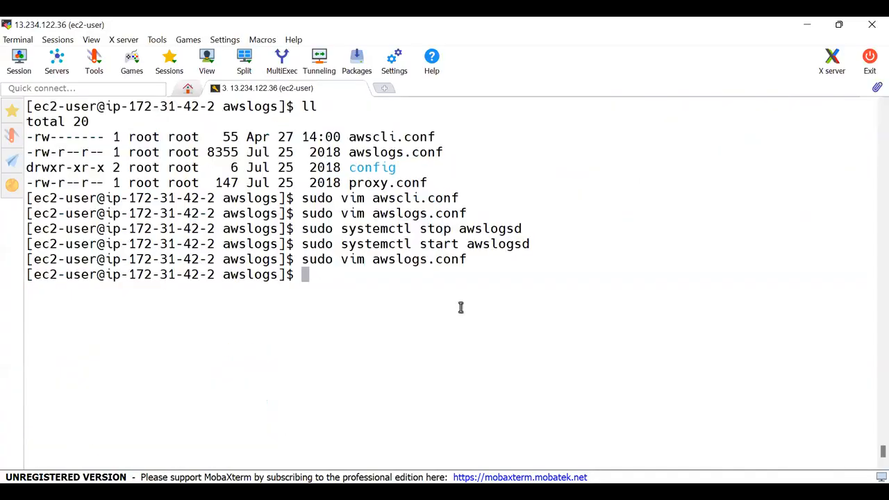
pyautogui.write('pwd')
pyautogui.press('Return')
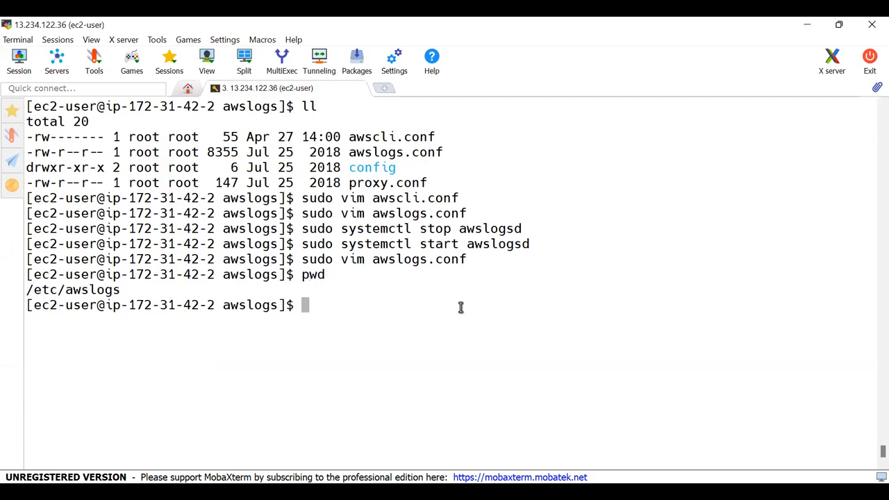
# - Review the awscli.conf and awslogs.conf entries in the directory listing and the systemctl stop and start commands for awslogsd
pyautogui.doubleClick(85, 292)
pyautogui.click(370, 139)
pyautogui.doubleClick(370, 139)
pyautogui.doubleClick(386, 153)
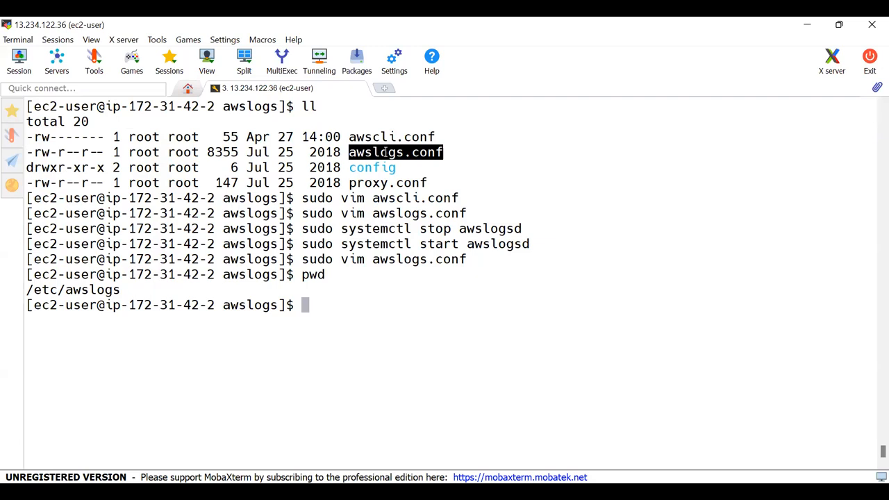
pyautogui.doubleClick(375, 137)
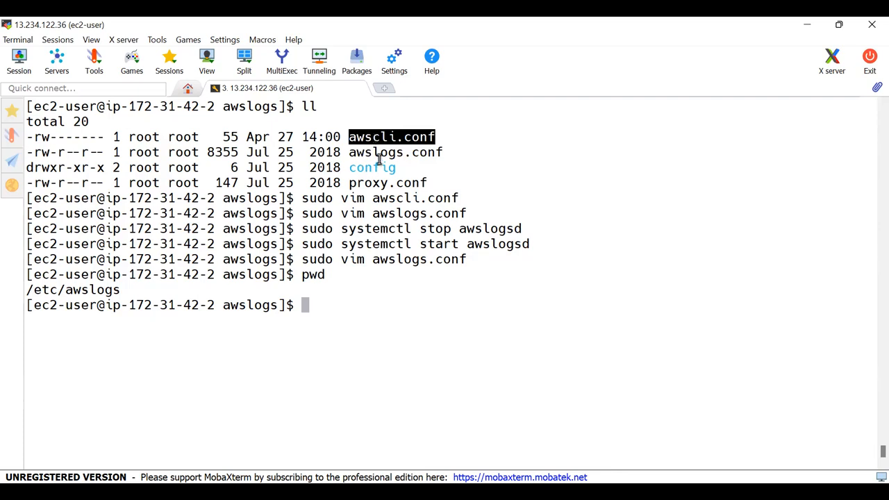
pyautogui.doubleClick(380, 161)
pyautogui.doubleClick(375, 152)
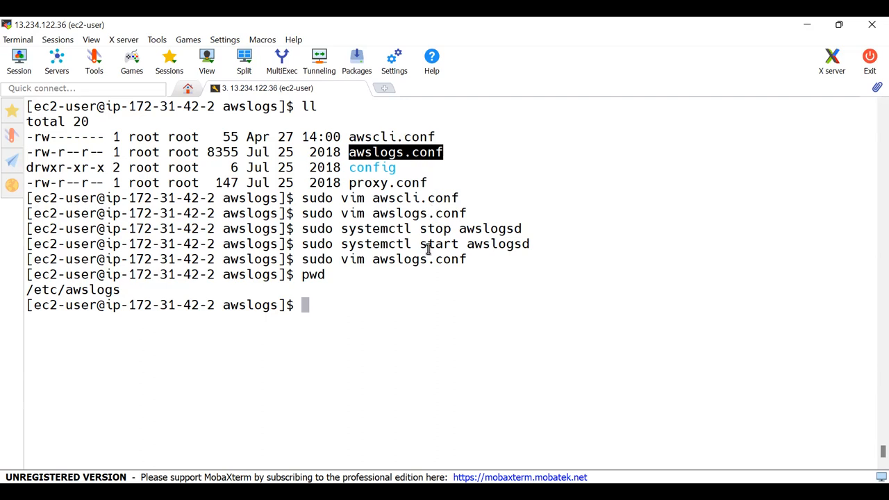
pyautogui.moveTo(422, 229); pyautogui.dragTo(487, 244)
pyautogui.click(517, 244)
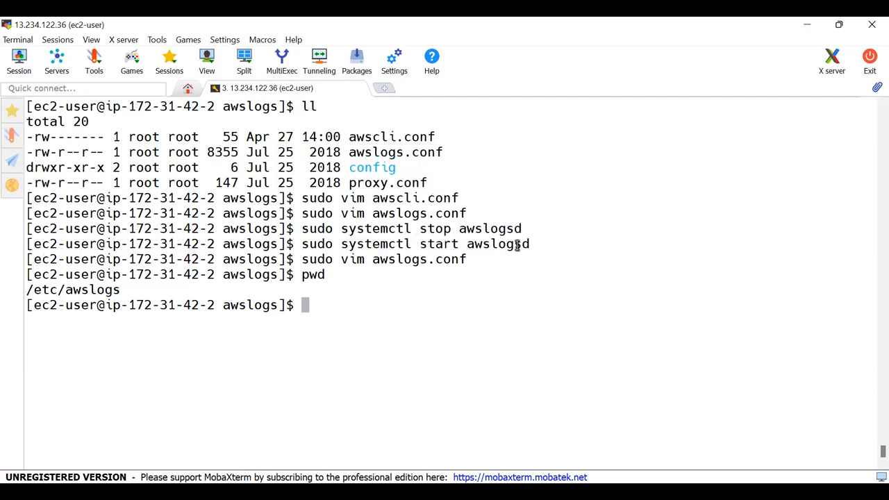
pyautogui.doubleClick(497, 230)
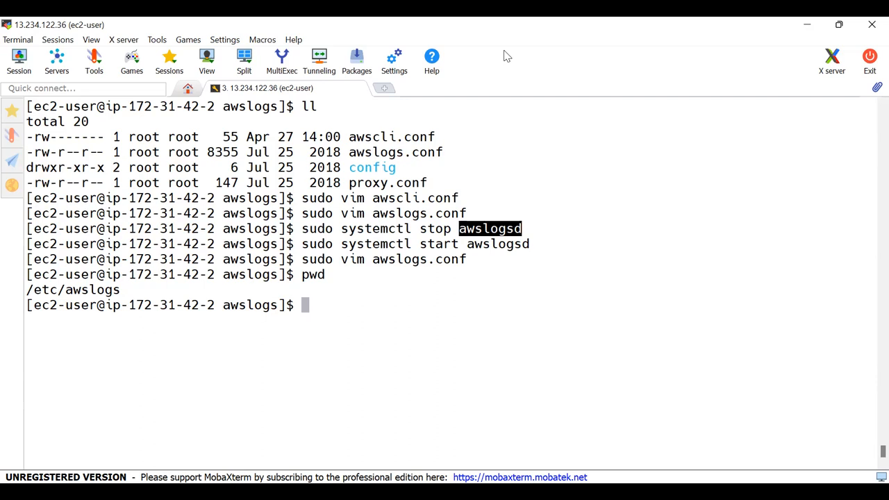
# - Switch to the CloudWatch console in the browser and set the /var/log/messages log group's retention to 1 week (7 days)
pyautogui.hotkey('alt', 'Tab')
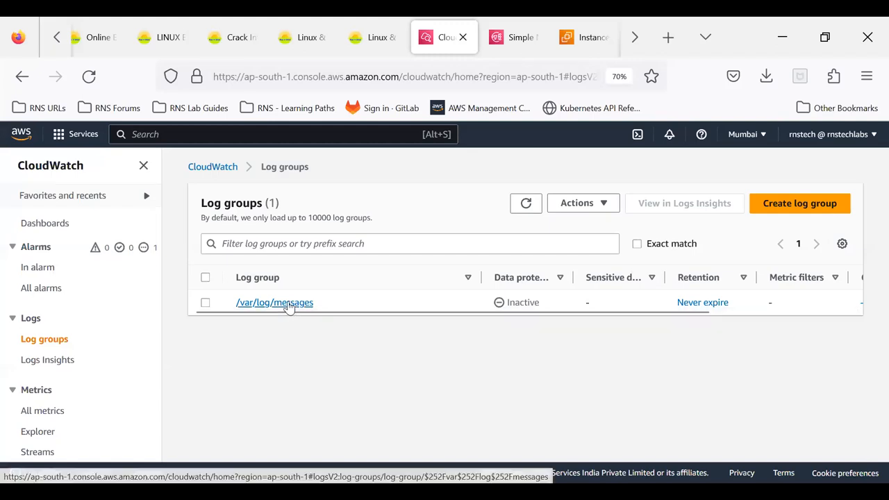
pyautogui.click(205, 302)
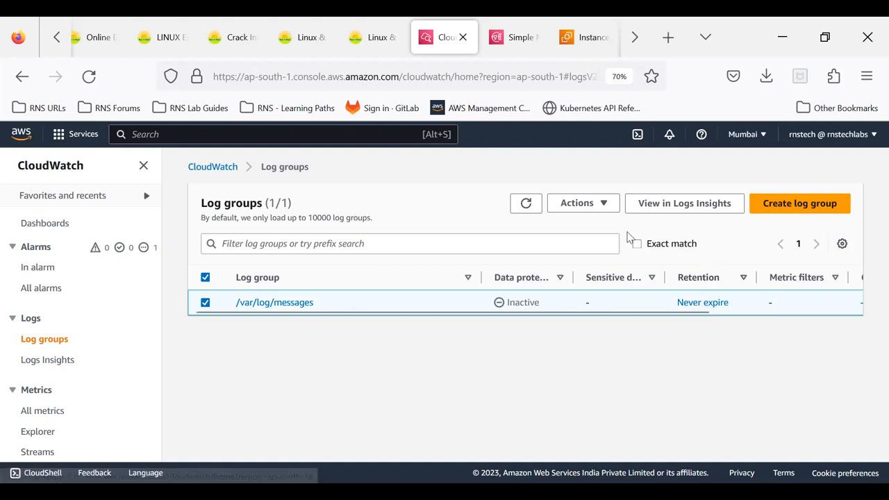
pyautogui.click(602, 207)
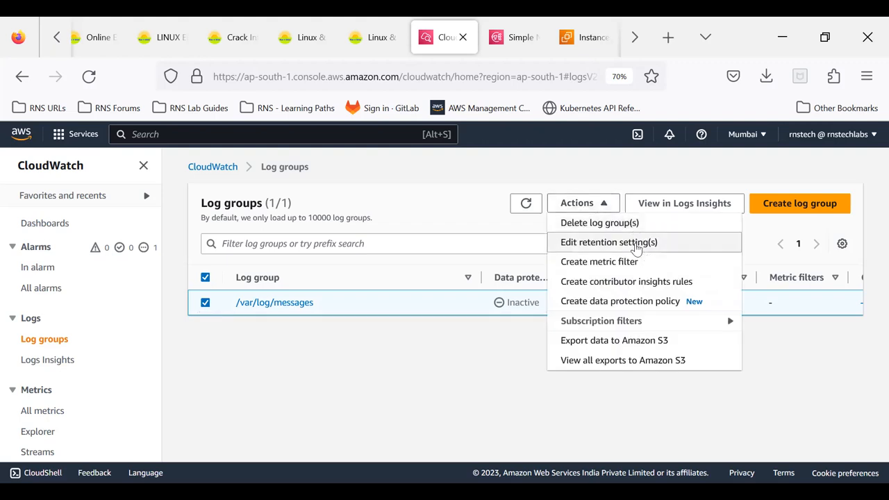
pyautogui.click(642, 242)
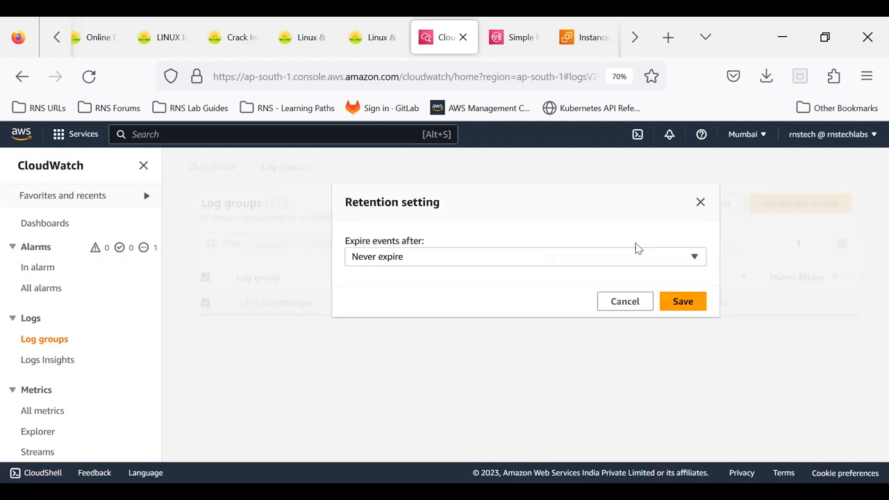
pyautogui.click(562, 260)
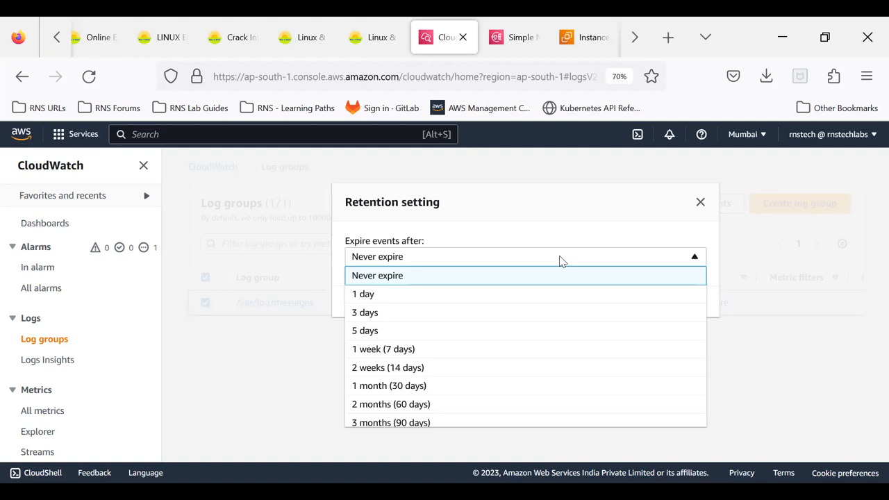
pyautogui.click(514, 352)
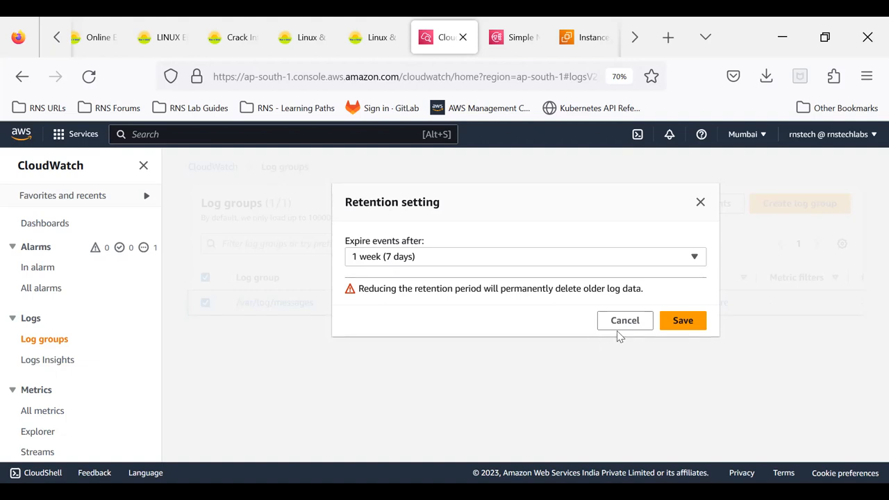
pyautogui.click(675, 325)
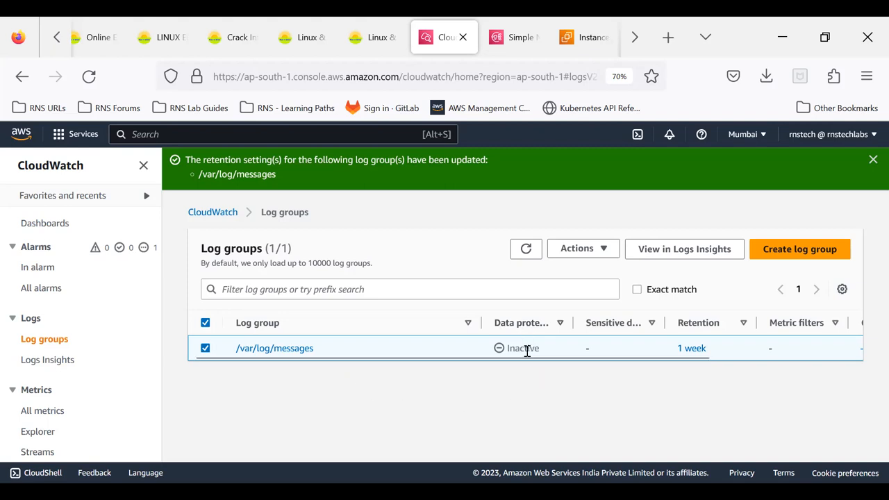
# - Open the instance's log stream in the /var/log/messages log group and resume auto retry for newer events
pyautogui.click(609, 257)
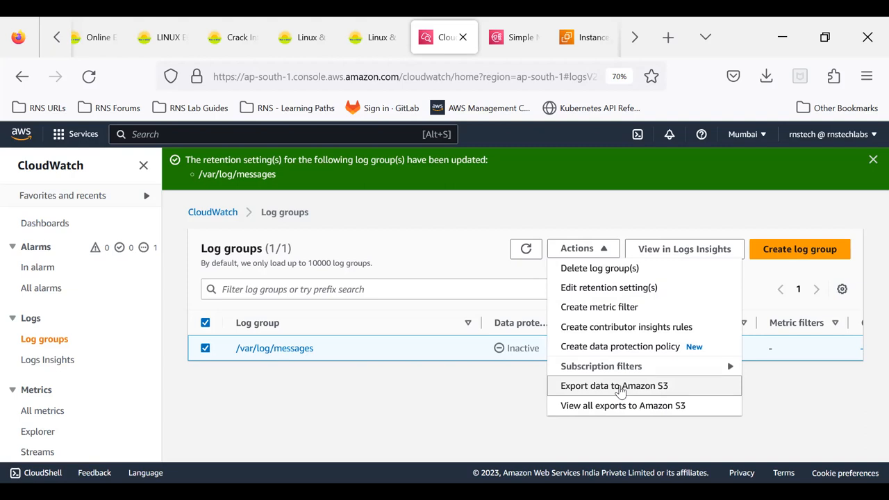
pyautogui.click(273, 349)
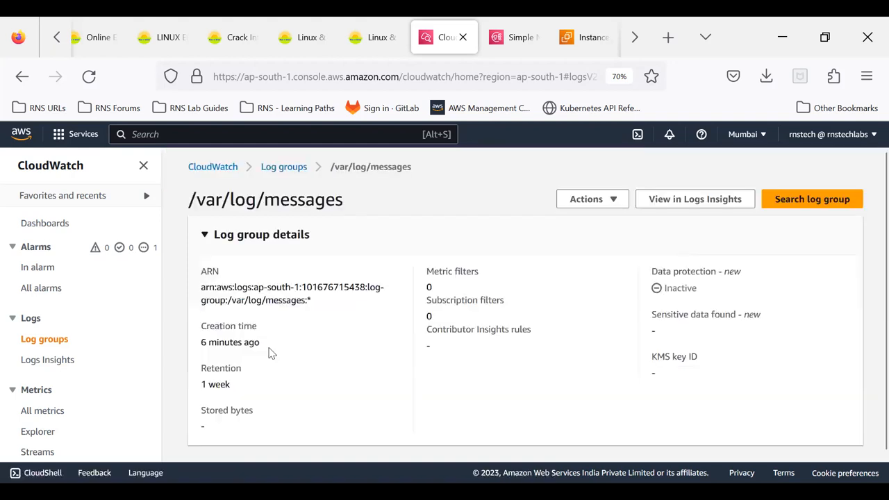
pyautogui.scroll(-3, 271, 353)
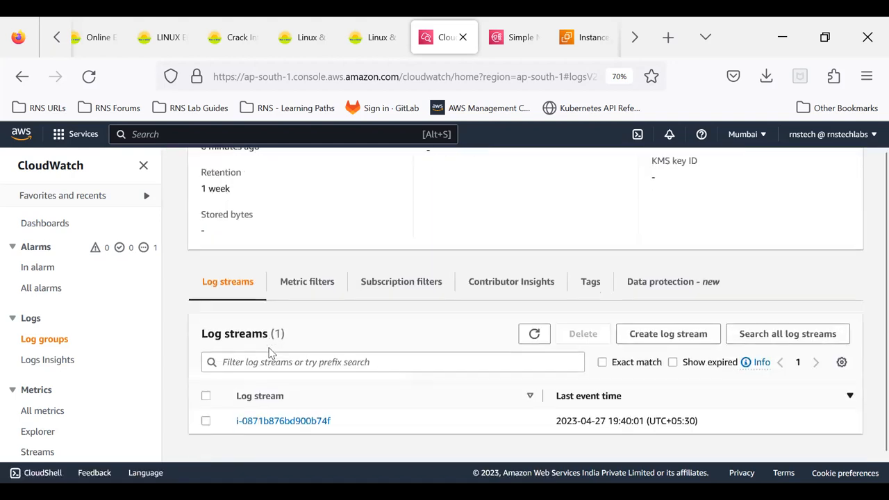
pyautogui.click(278, 426)
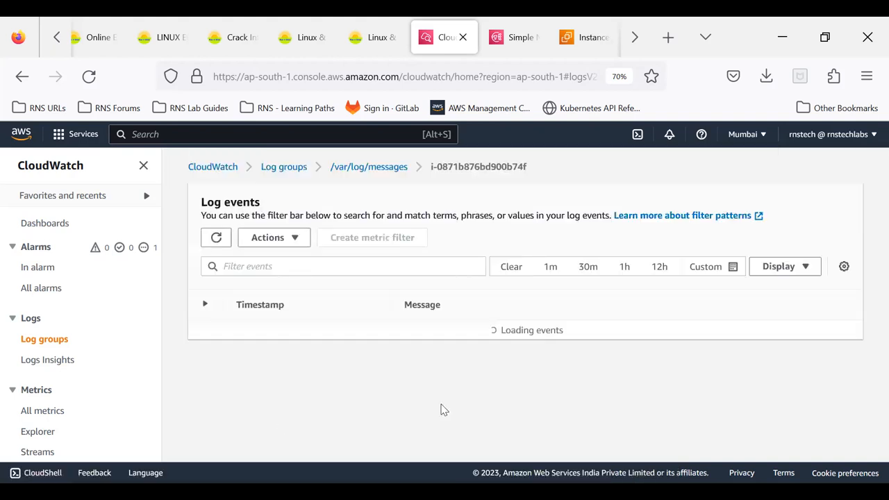
pyautogui.scroll(-2, 445, 361)
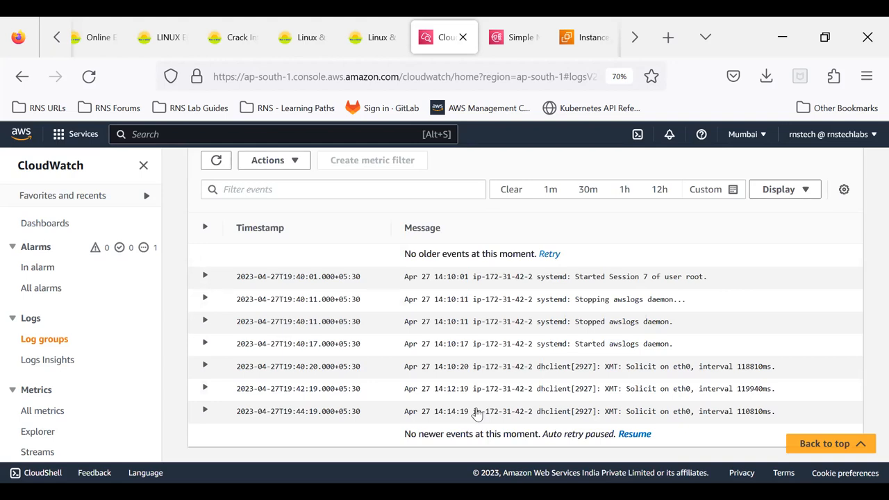
pyautogui.click(640, 435)
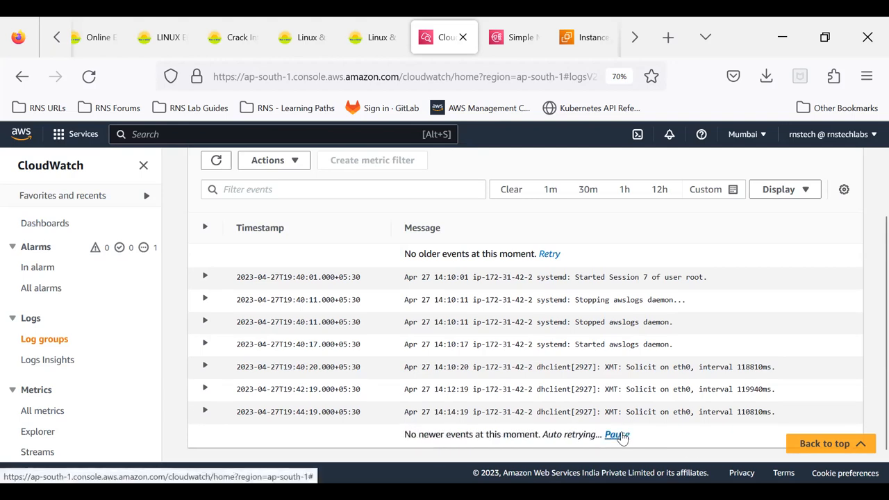
pyautogui.scroll(2, 437, 262)
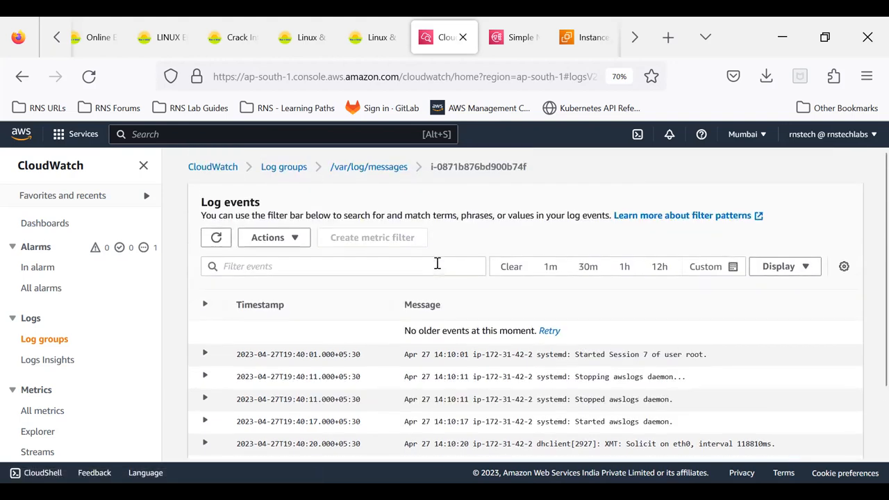
# - Go back to the /var/log/messages log group, review its details, and return to the list of log groups
pyautogui.click(370, 167)
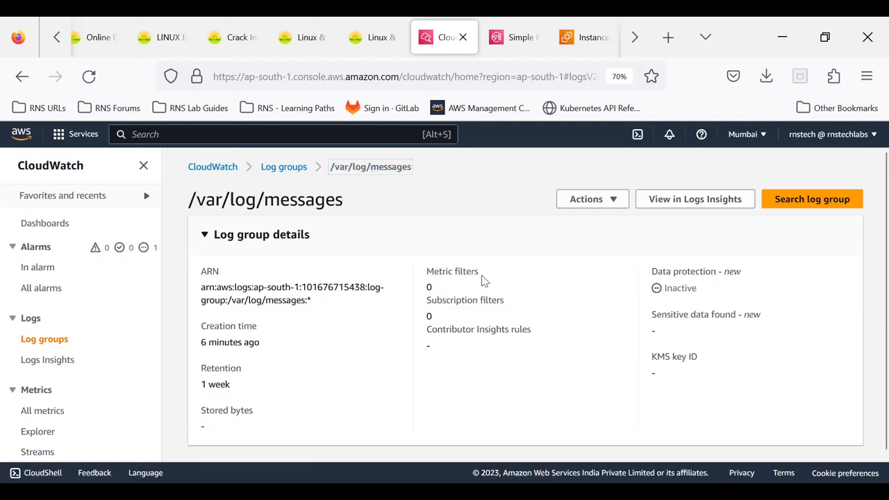
pyautogui.scroll(-5, 482, 285)
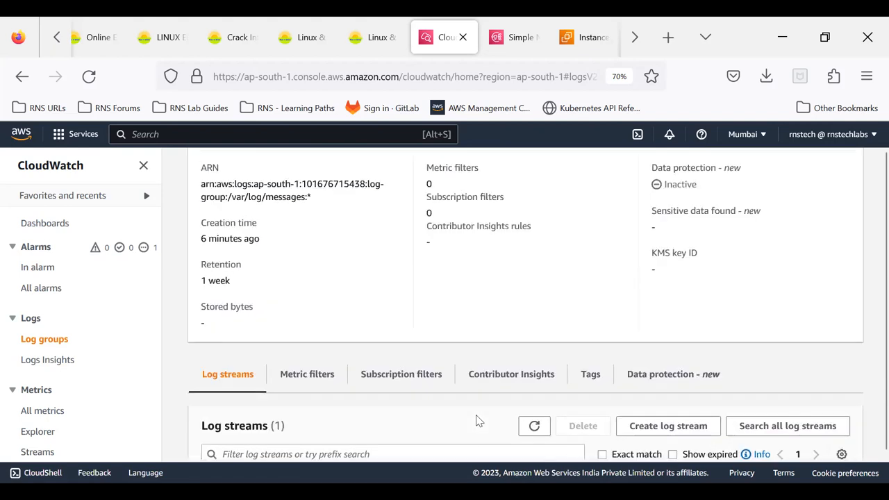
pyautogui.scroll(5, 476, 419)
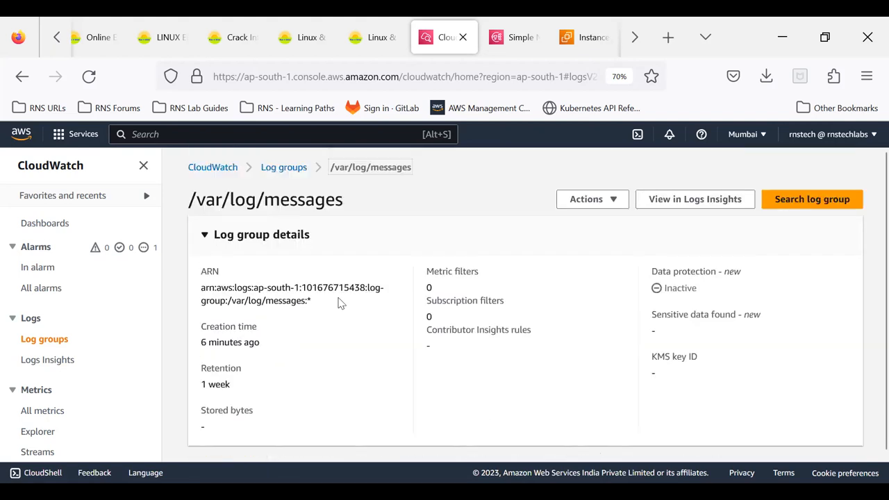
pyautogui.click(288, 168)
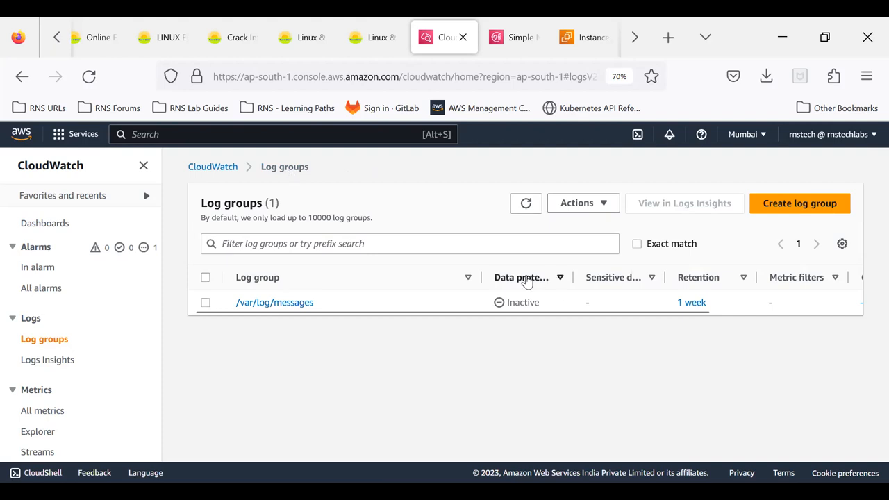
# - Select the /var/log/messages log group and open its Export data to Amazon S3 form at the bucket settings
pyautogui.click(603, 204)
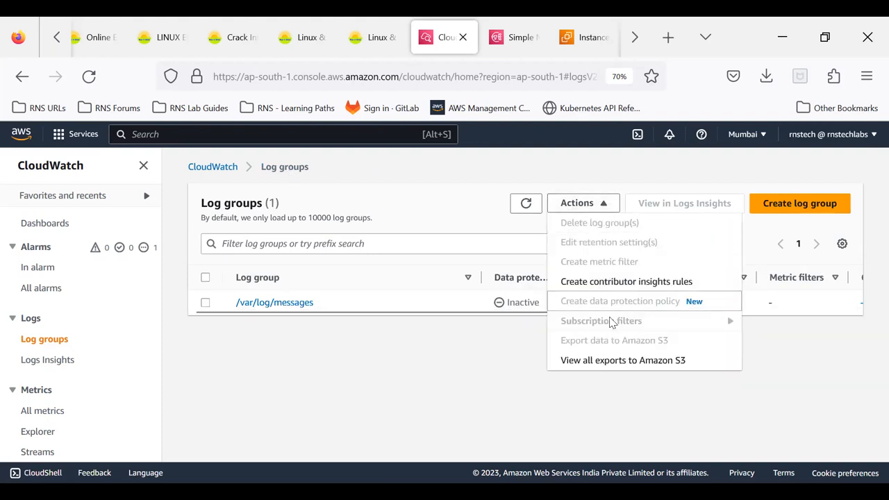
pyautogui.click(345, 301)
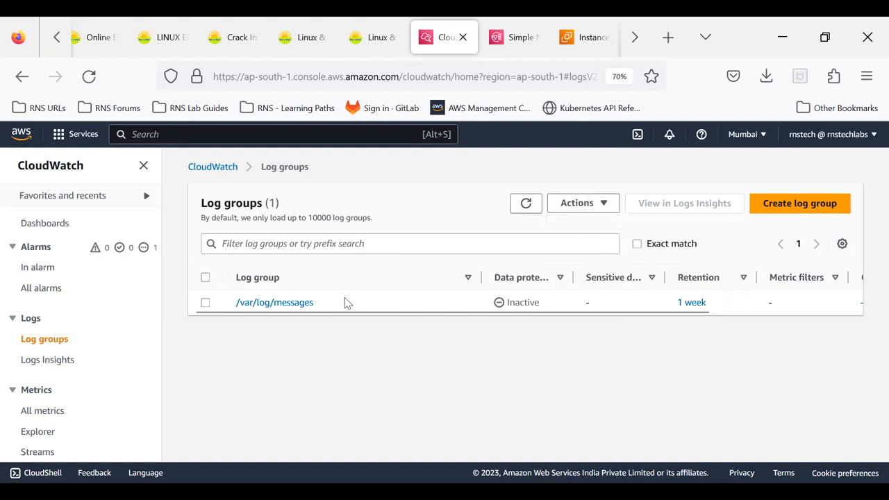
pyautogui.click(205, 303)
pyautogui.click(610, 205)
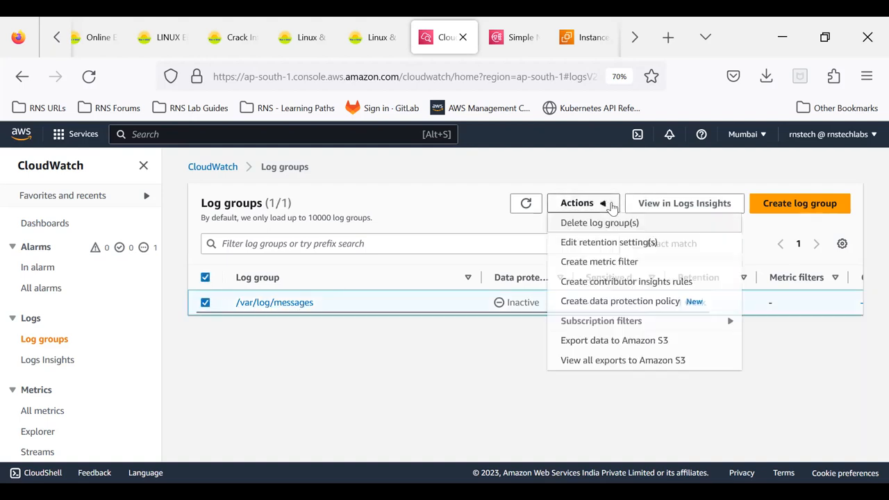
pyautogui.click(610, 349)
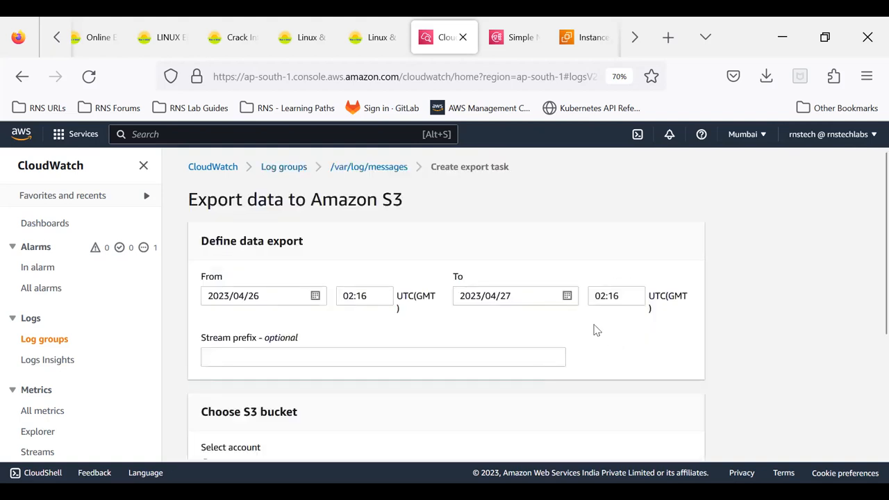
pyautogui.scroll(-2, 594, 330)
pyautogui.scroll(-3, 628, 338)
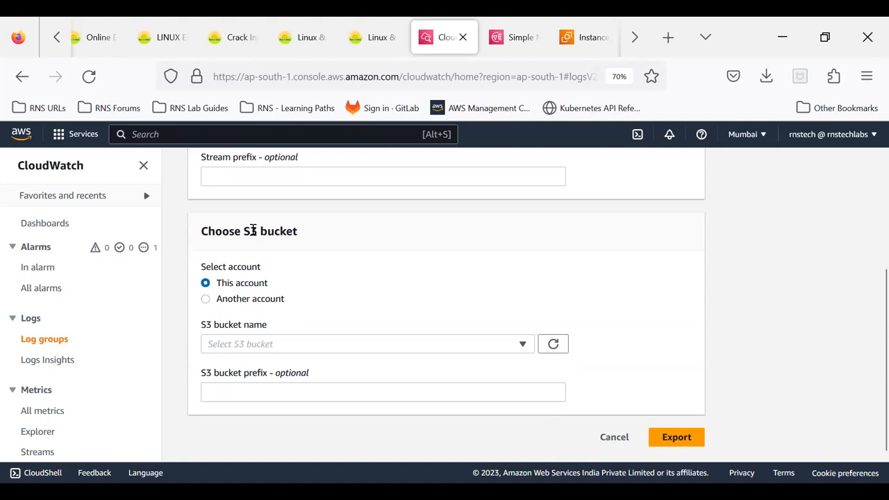
# - Compare the This account and Another account options for the export, and check the S3 buckets available in this account
pyautogui.click(240, 303)
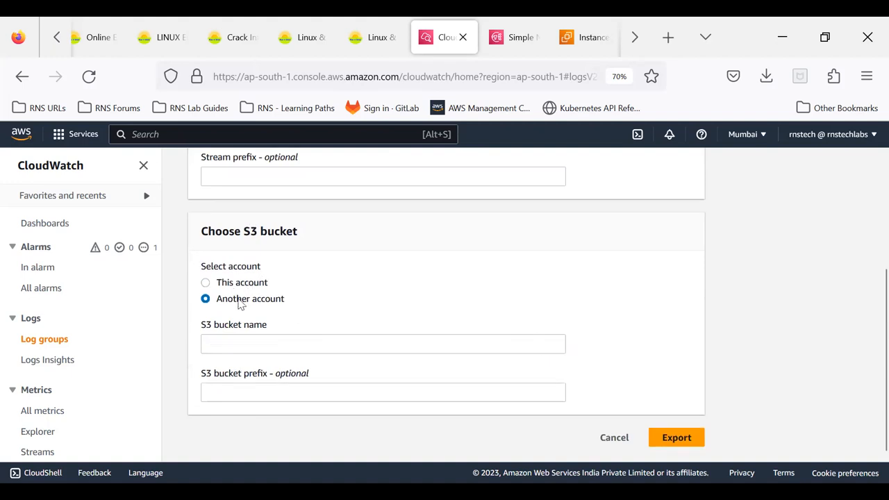
pyautogui.click(226, 285)
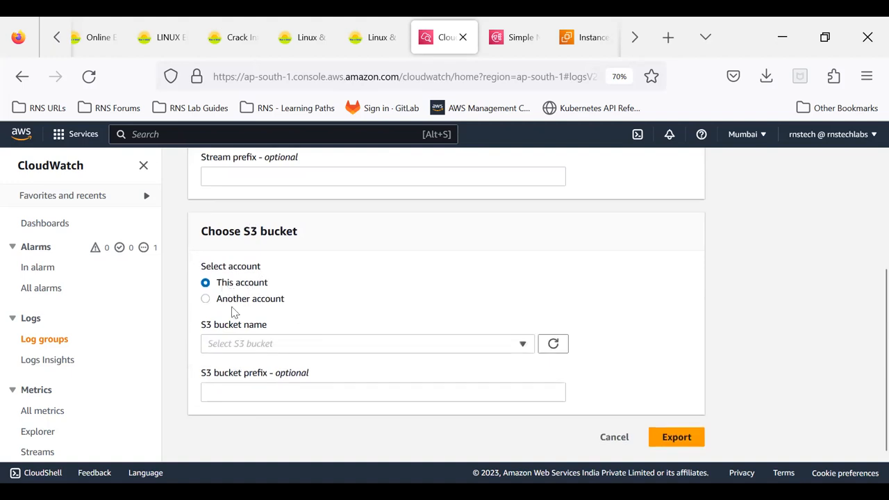
pyautogui.click(235, 344)
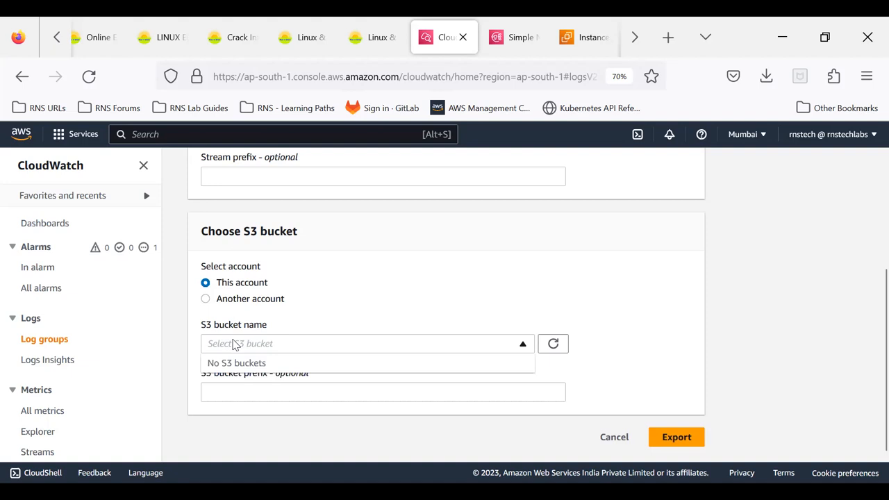
pyautogui.click(356, 311)
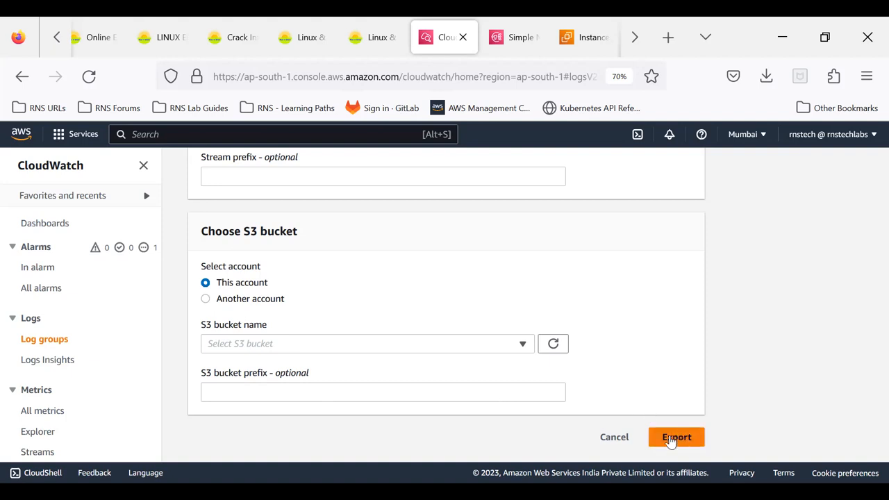
# - Cancel the S3 export, return to the list of log groups and check the actions available there
pyautogui.click(607, 439)
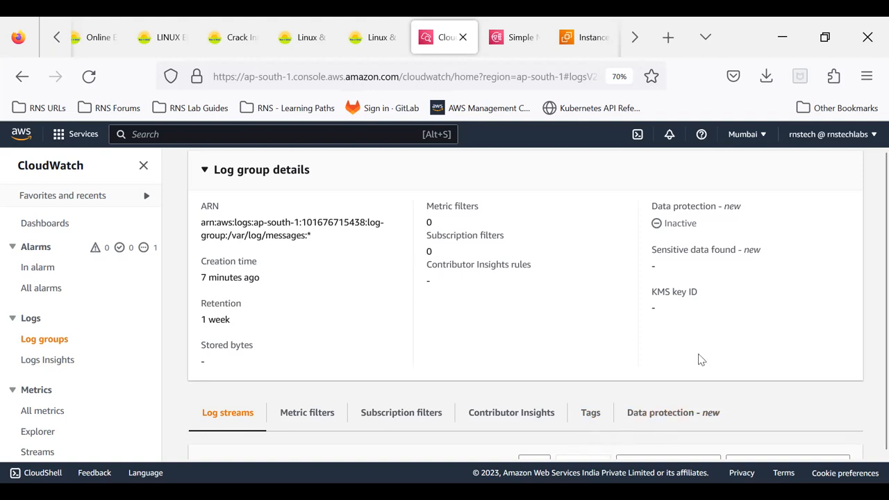
pyautogui.scroll(-3, 700, 360)
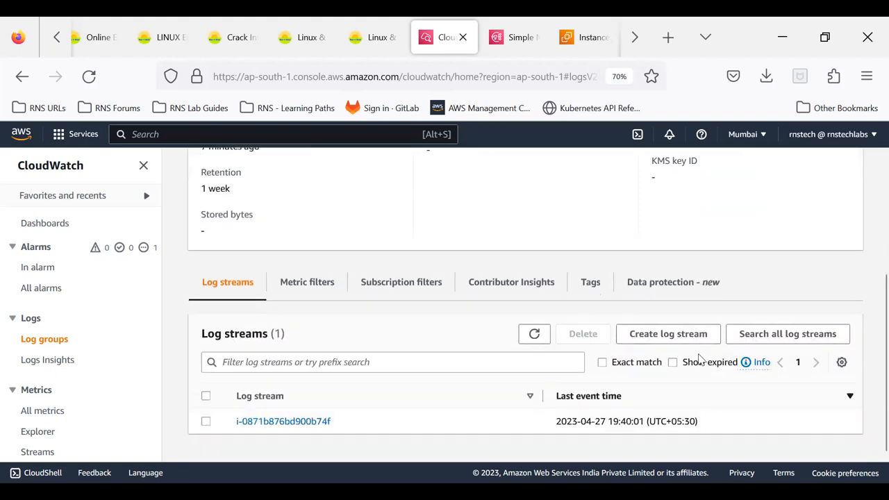
pyautogui.scroll(3, 700, 359)
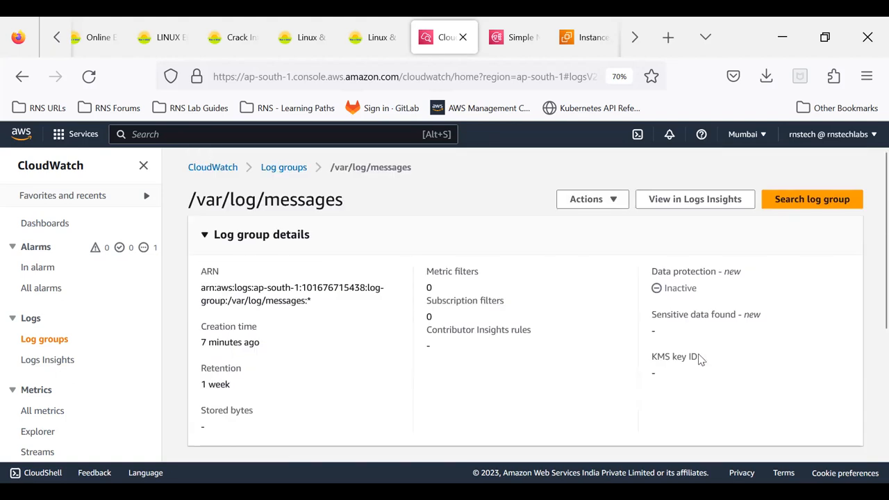
pyautogui.click(294, 171)
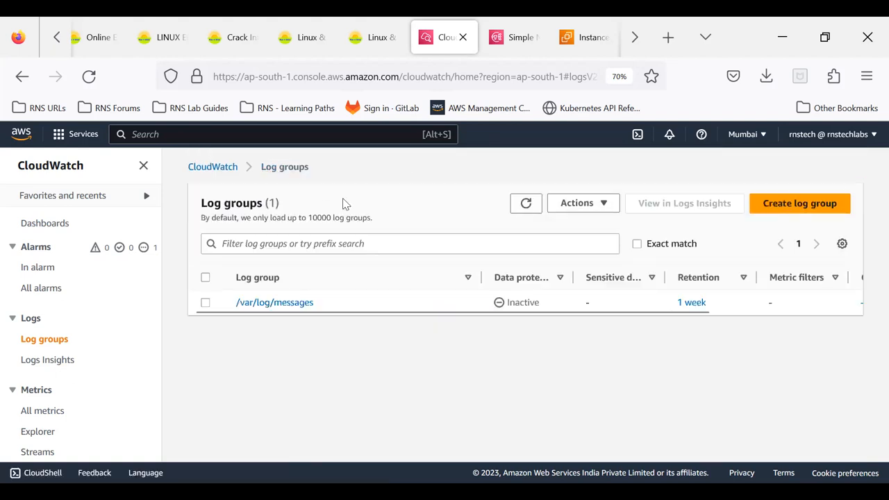
pyautogui.click(587, 209)
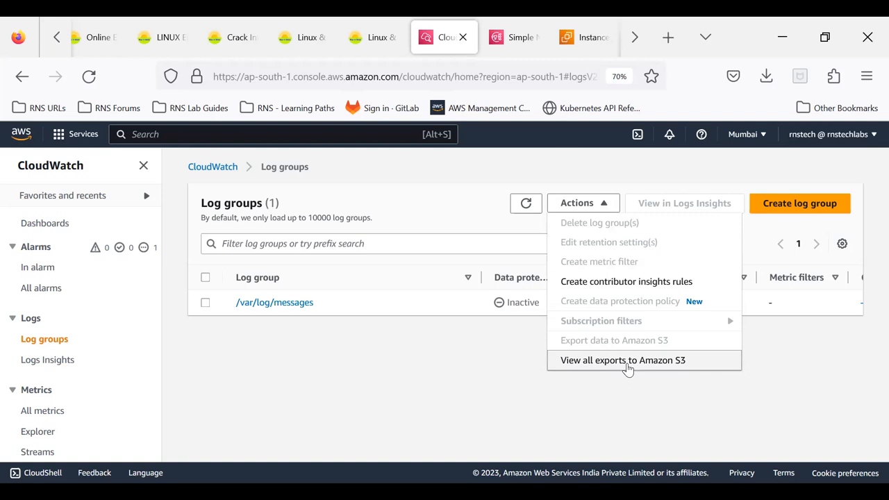
pyautogui.click(623, 381)
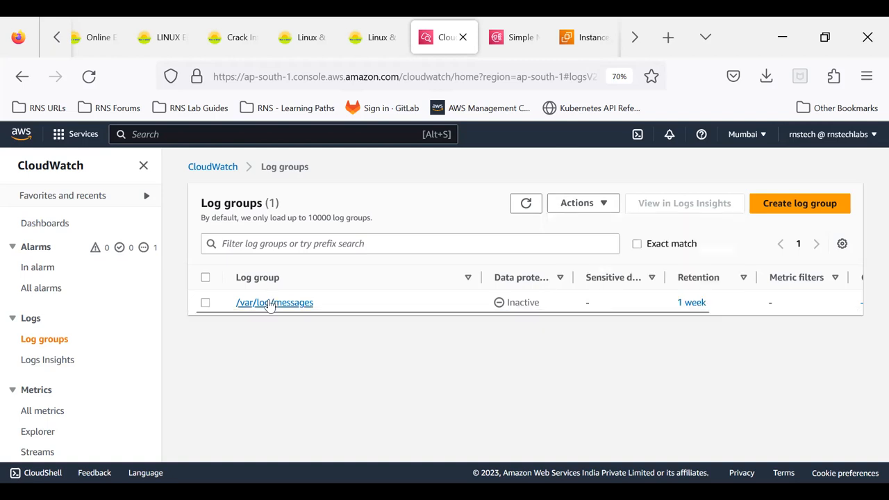
# - Open the /var/log/messages log group and display the log events of its instance stream
pyautogui.click(271, 303)
pyautogui.scroll(-2, 364, 290)
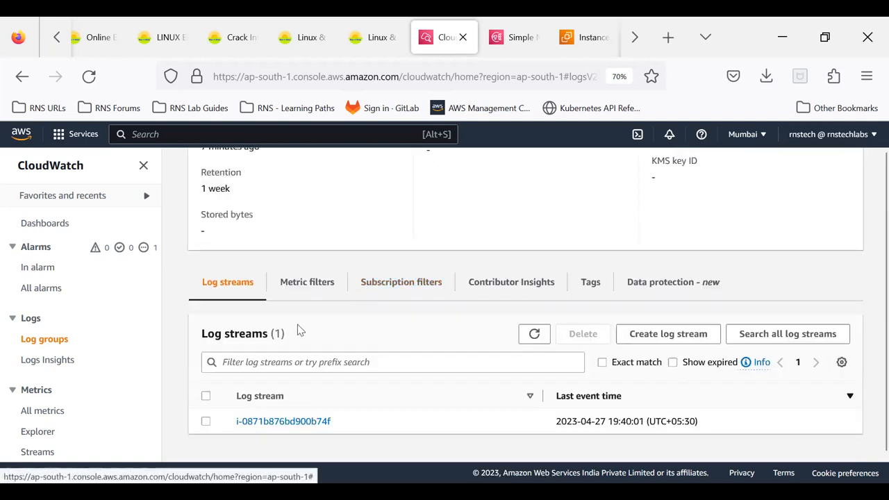
pyautogui.click(275, 422)
pyautogui.scroll(2, 371, 395)
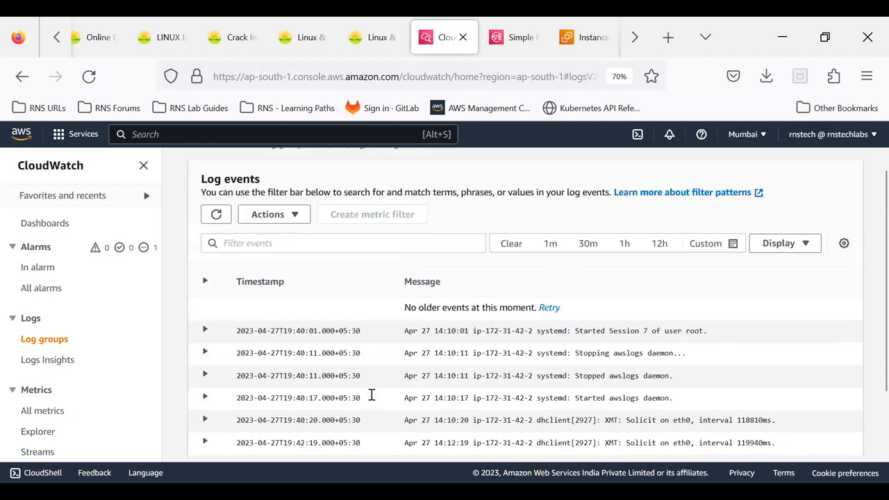
pyautogui.scroll(1, 372, 395)
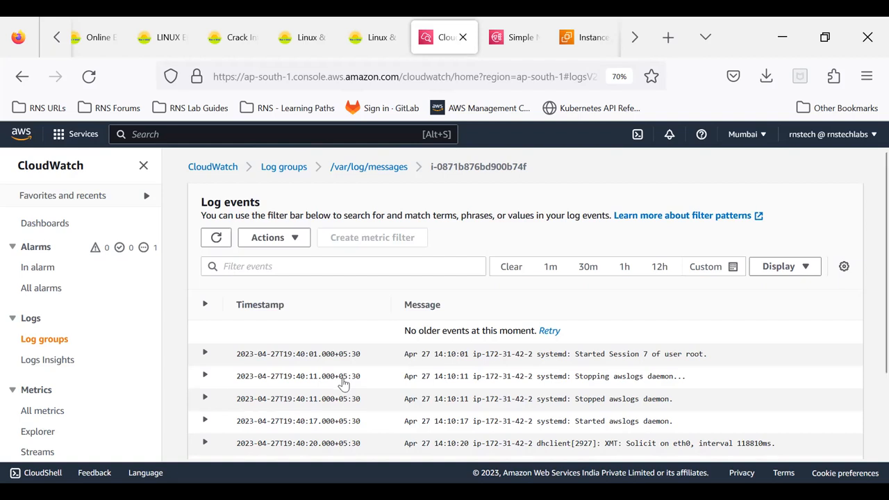
# - Check the export options for the log events, retry loading older events and review the listed entries
pyautogui.click(289, 237)
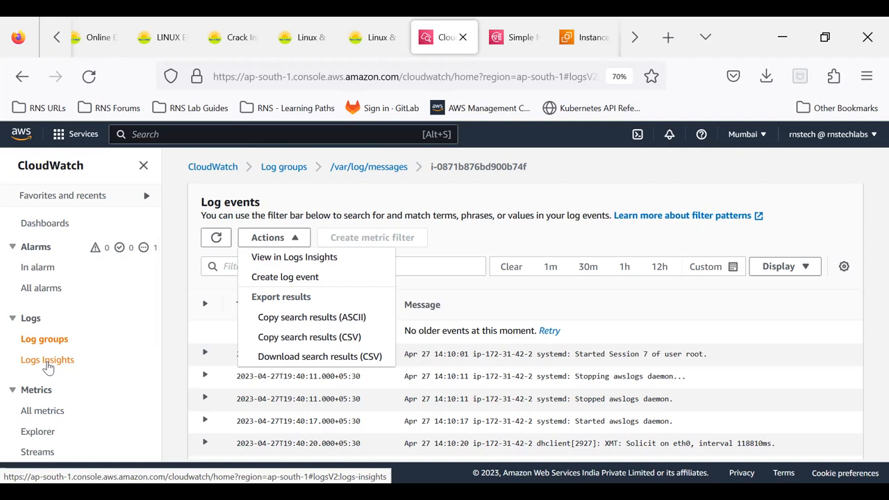
pyautogui.click(560, 304)
pyautogui.click(550, 331)
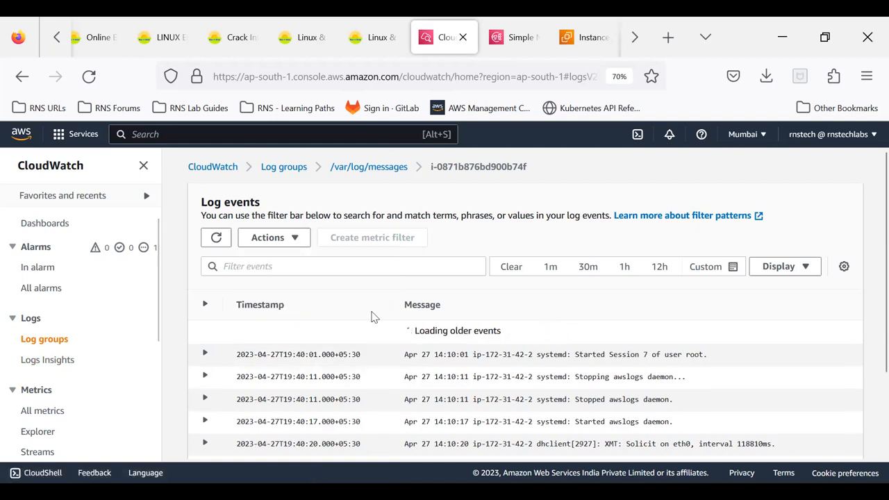
pyautogui.scroll(-2, 391, 391)
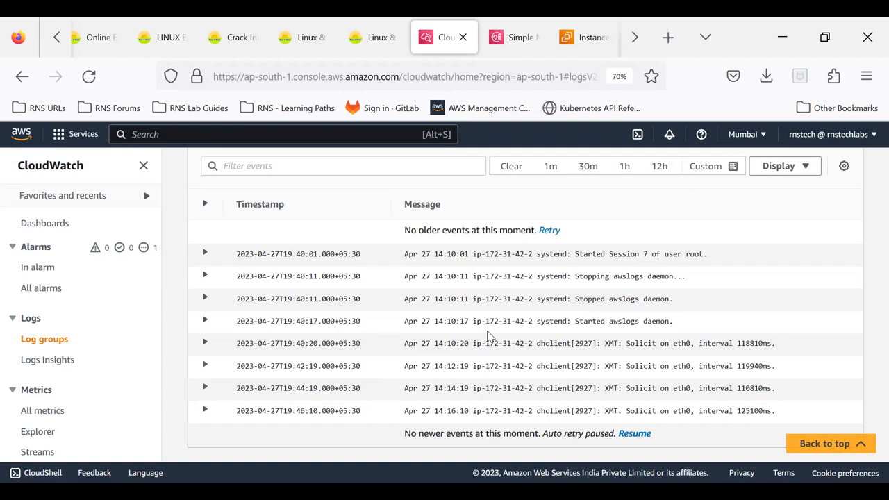
# - View the instance's log stream in Logs Insights
pyautogui.scroll(3, 488, 336)
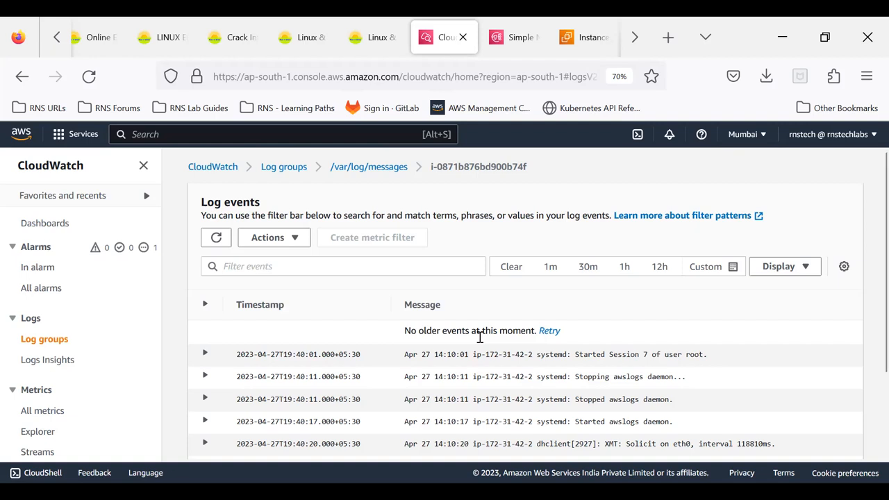
pyautogui.click(295, 239)
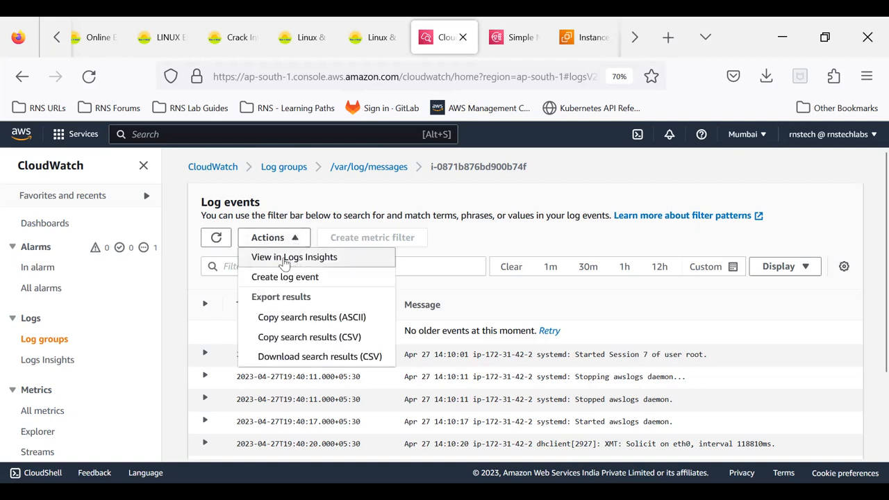
pyautogui.click(284, 261)
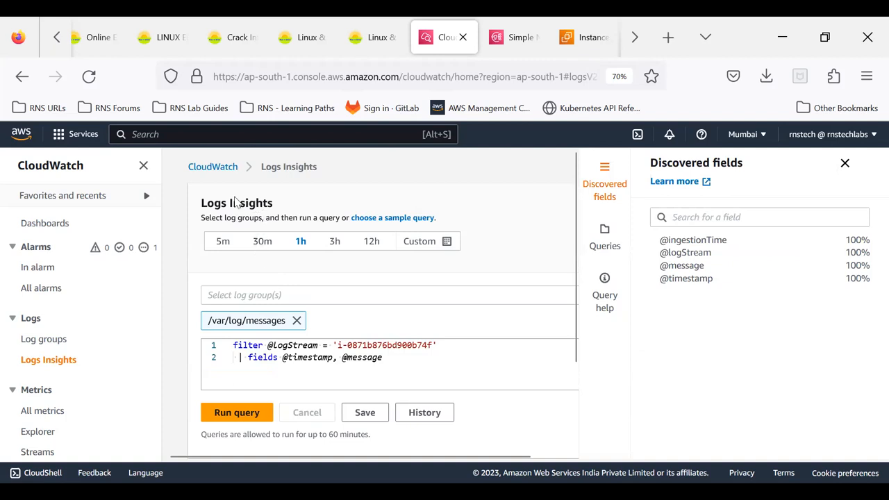
# - Deselect the /var/log/messages log group for the query and select it again
pyautogui.click(257, 297)
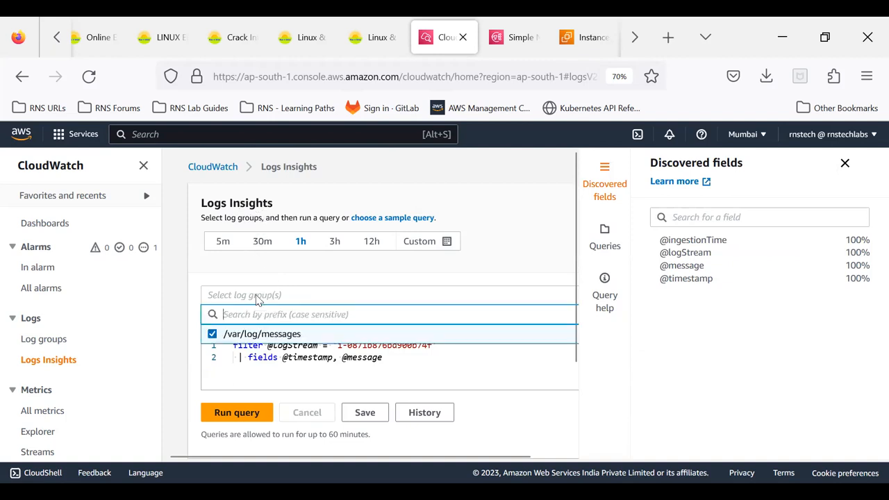
pyautogui.click(245, 339)
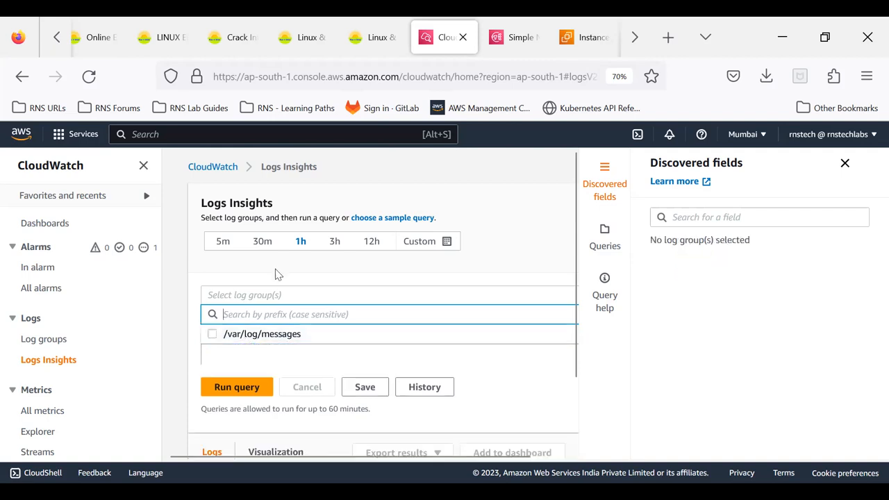
pyautogui.click(274, 266)
pyautogui.click(267, 297)
pyautogui.click(213, 334)
pyautogui.click(257, 287)
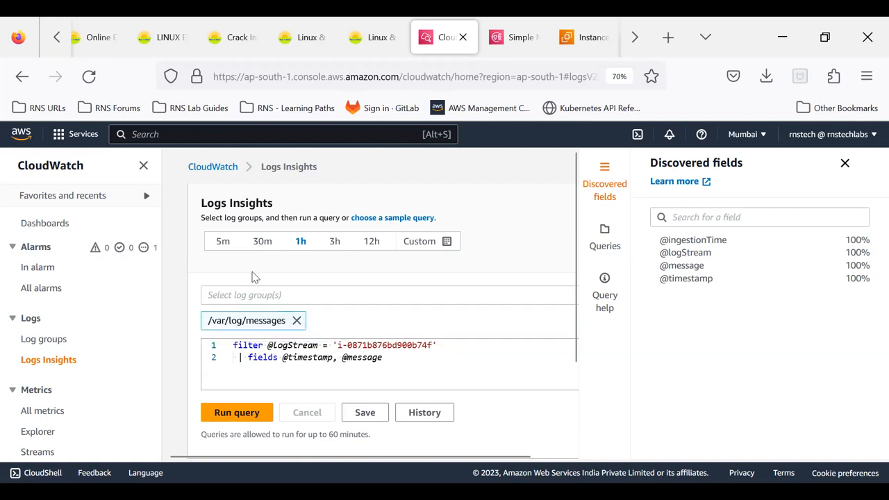
pyautogui.scroll(-2, 288, 305)
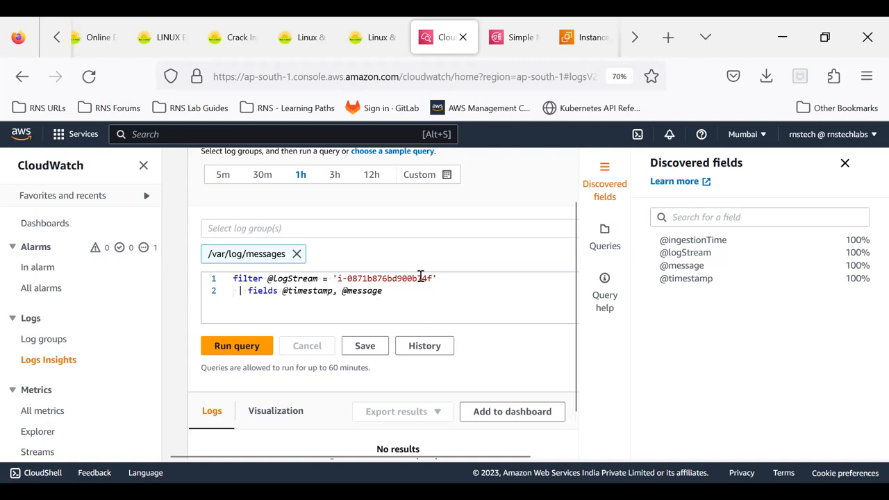
pyautogui.click(232, 355)
pyautogui.scroll(-1, 357, 317)
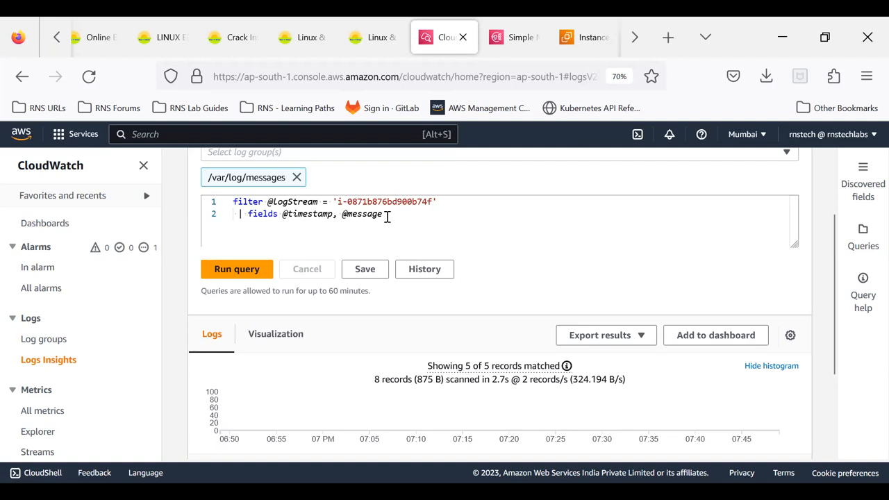
# - Set the query visualization's chart type to Stacked area, then go back to the matching log records
pyautogui.click(267, 336)
pyautogui.scroll(-5, 301, 357)
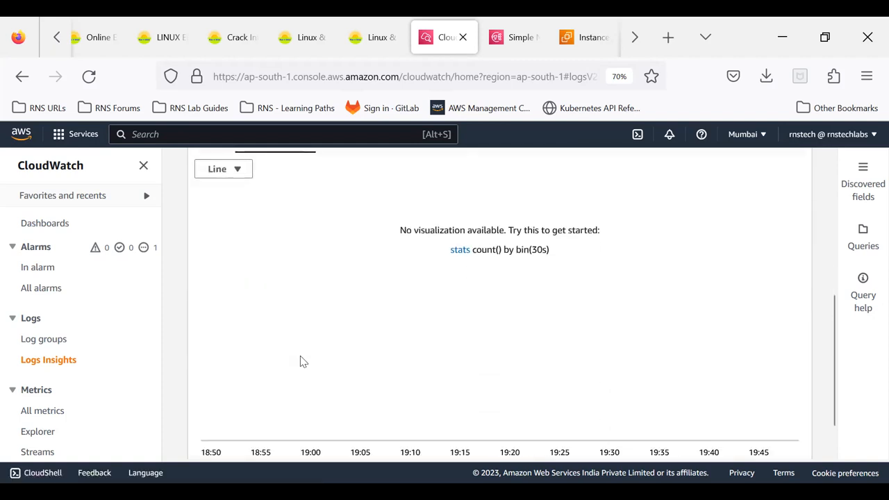
pyautogui.scroll(3, 492, 338)
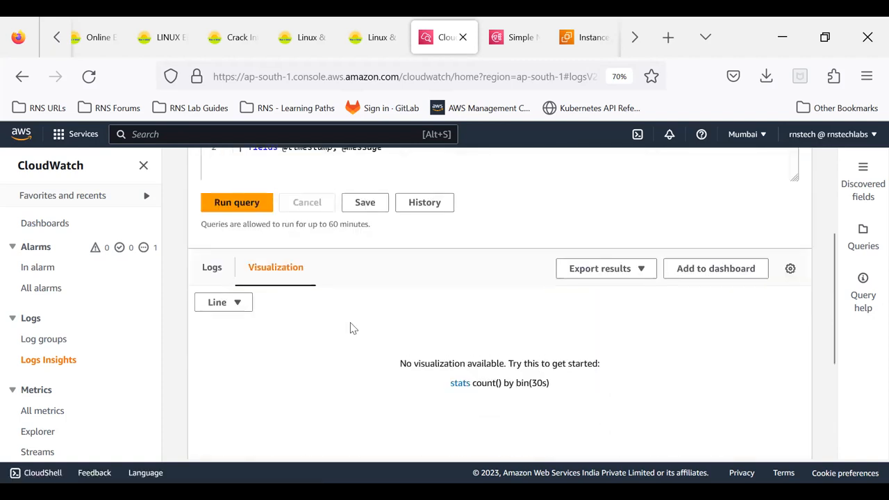
pyautogui.click(246, 303)
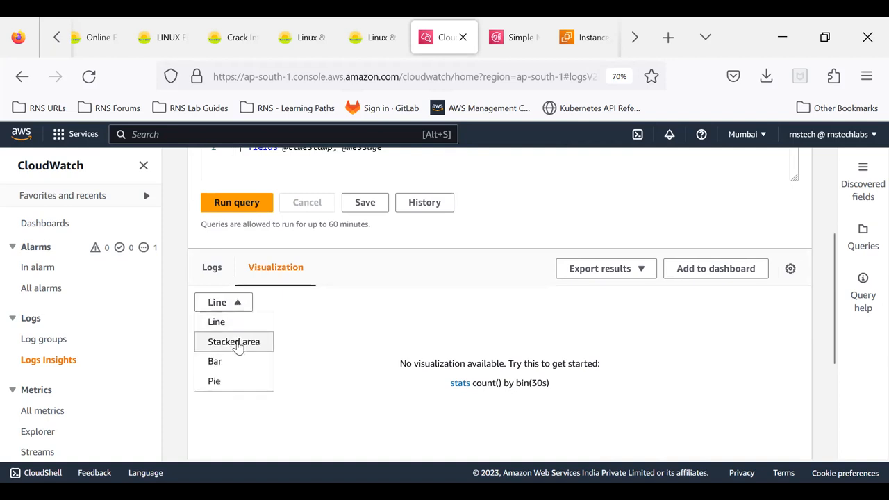
pyautogui.click(235, 341)
pyautogui.click(212, 270)
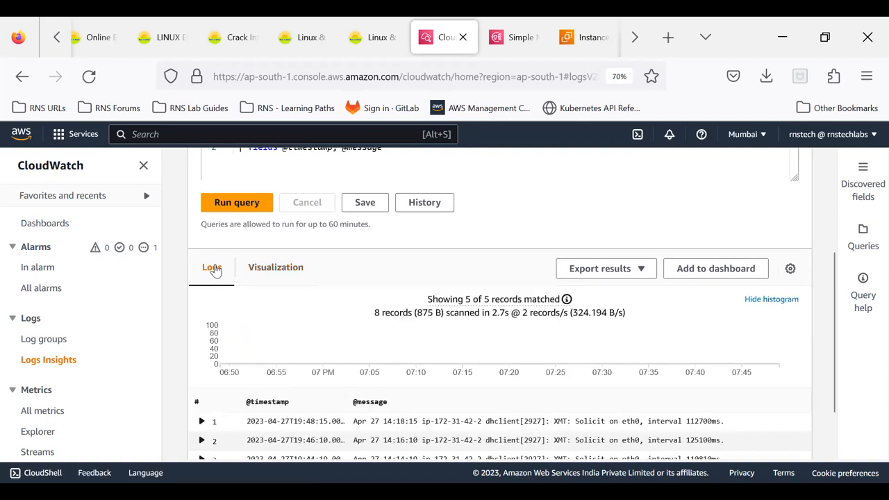
pyautogui.scroll(-2, 506, 336)
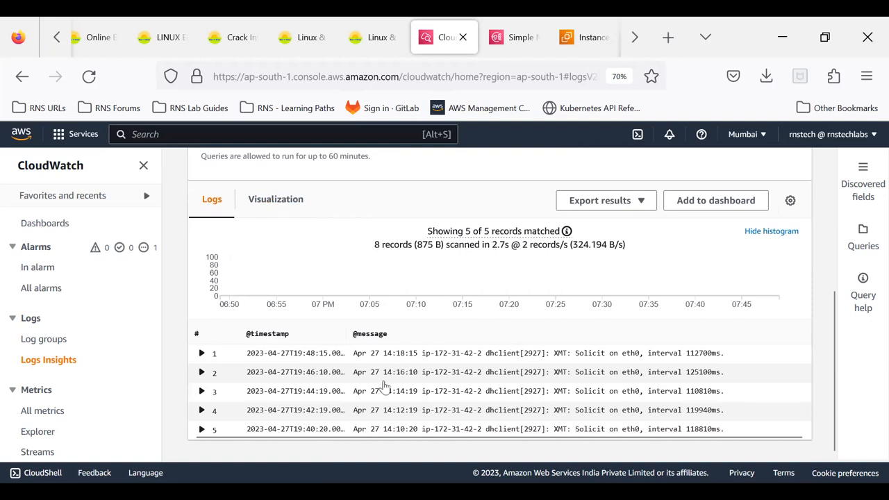
pyautogui.scroll(2, 417, 334)
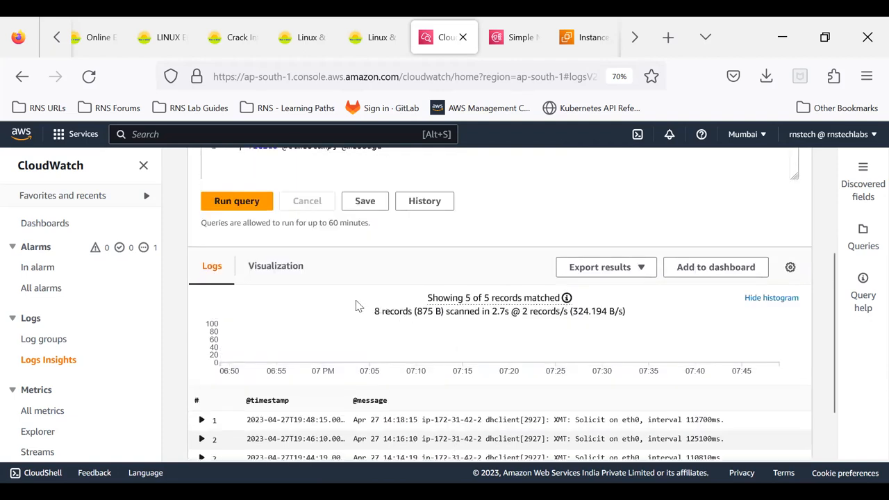
# - Set the query visualization's chart type to Bar and return to the log records
pyautogui.click(295, 270)
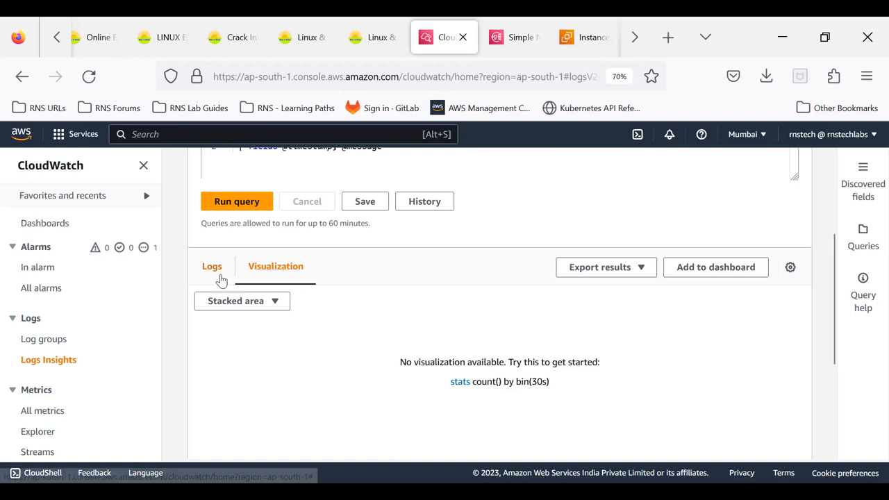
pyautogui.click(250, 301)
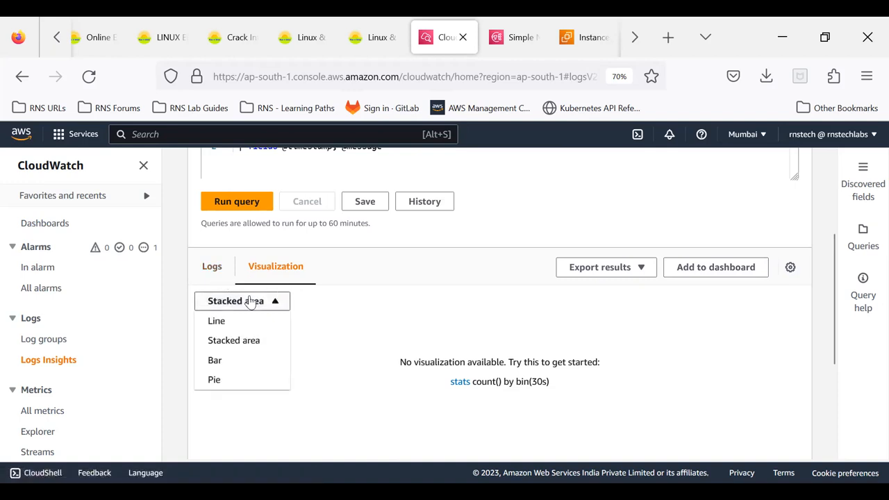
pyautogui.click(241, 366)
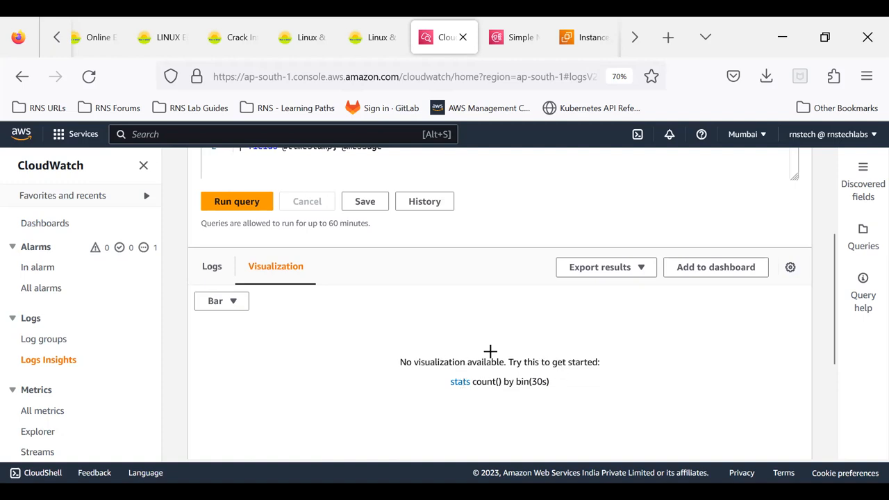
pyautogui.click(215, 307)
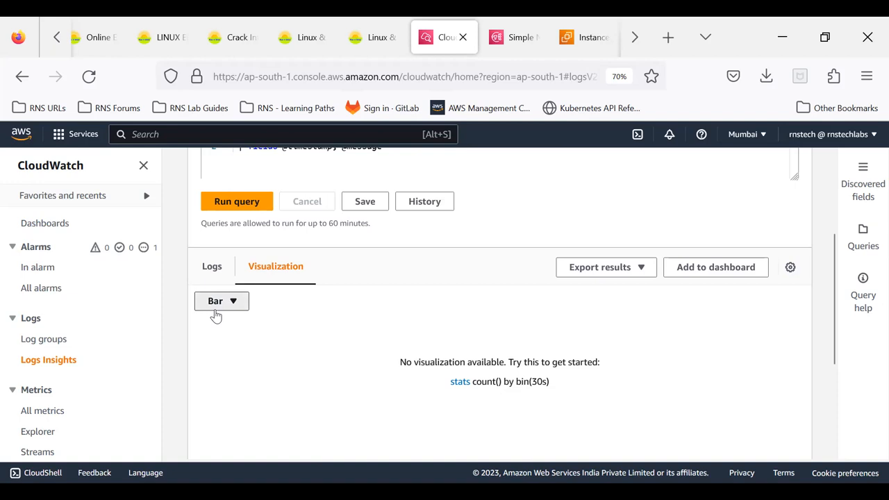
pyautogui.click(221, 271)
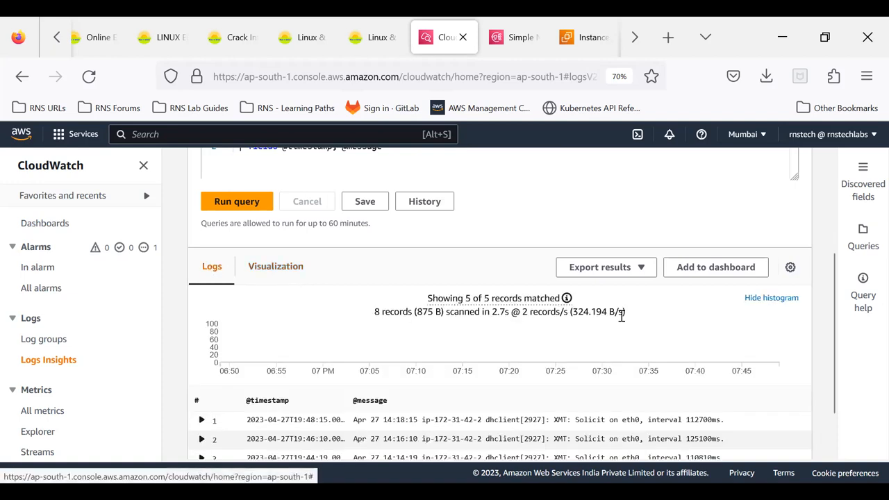
pyautogui.scroll(-2, 618, 334)
pyautogui.scroll(4, 597, 345)
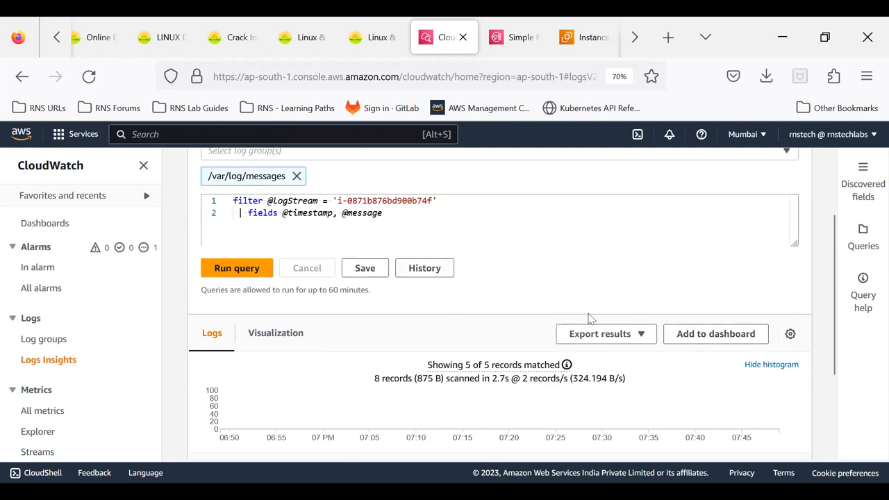
# - Highlight the whole query text and open the query help with its list of commands
pyautogui.scroll(3, 514, 268)
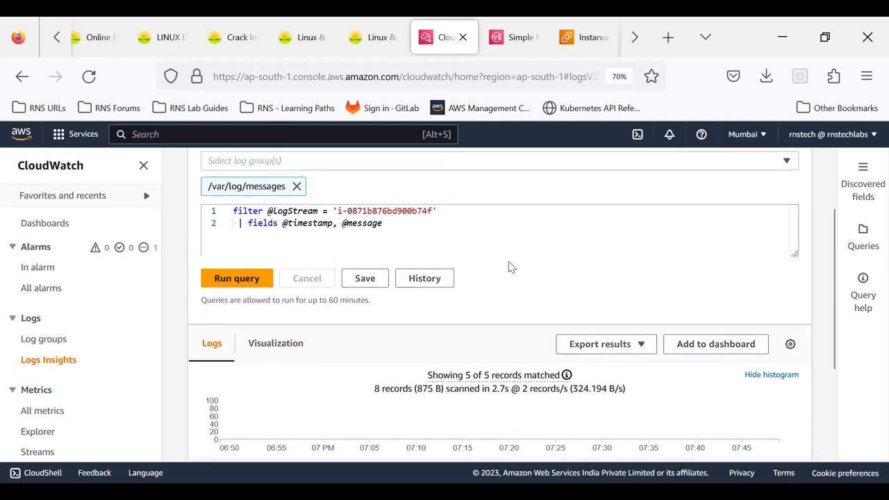
pyautogui.moveTo(391, 322); pyautogui.dragTo(229, 310)
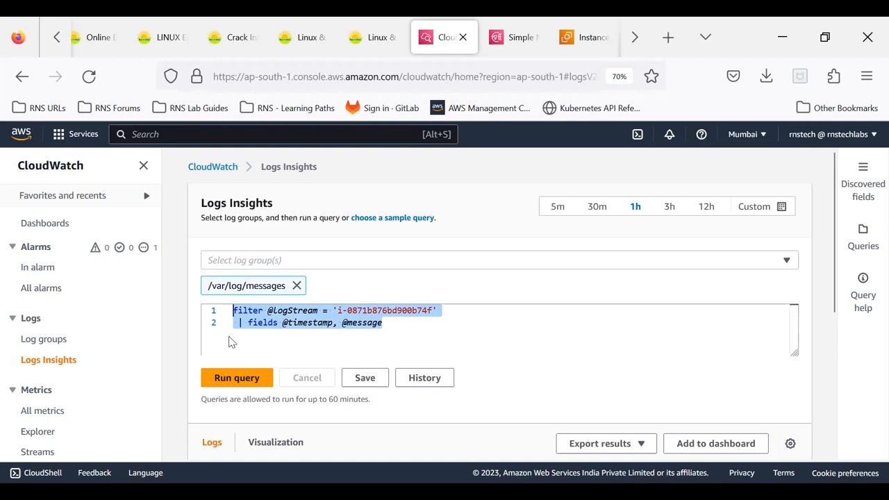
pyautogui.click(865, 296)
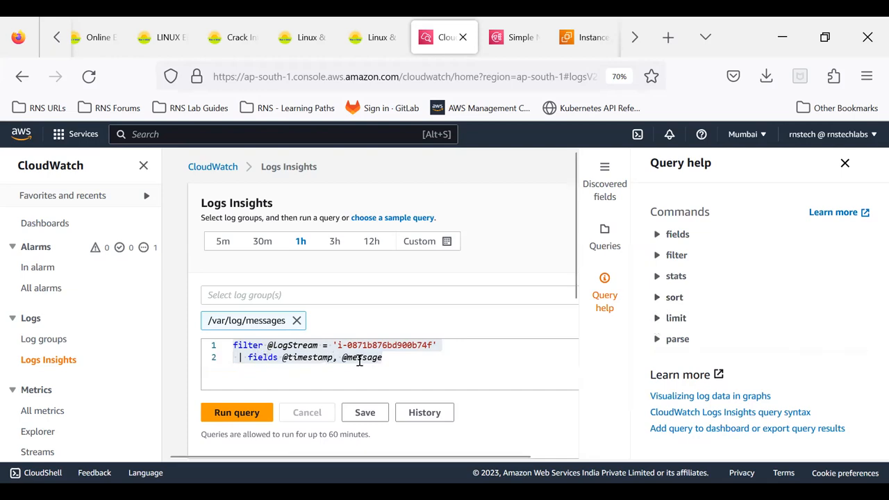
pyautogui.click(395, 360)
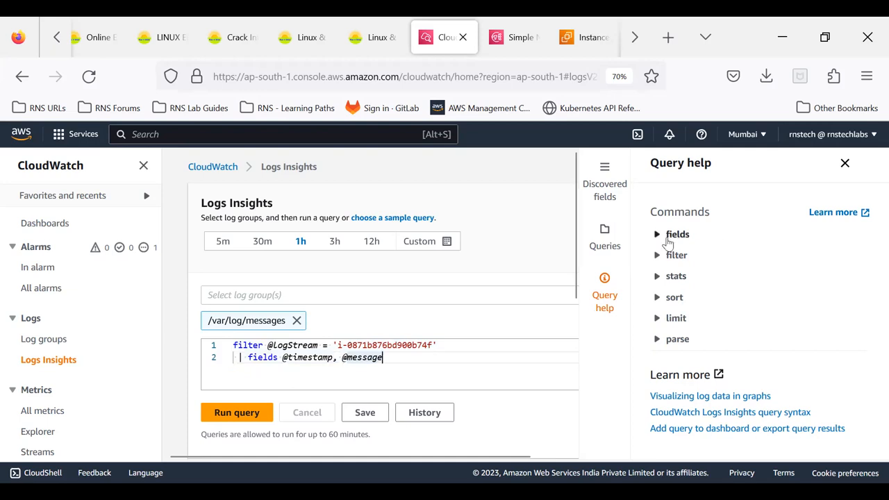
pyautogui.click(659, 236)
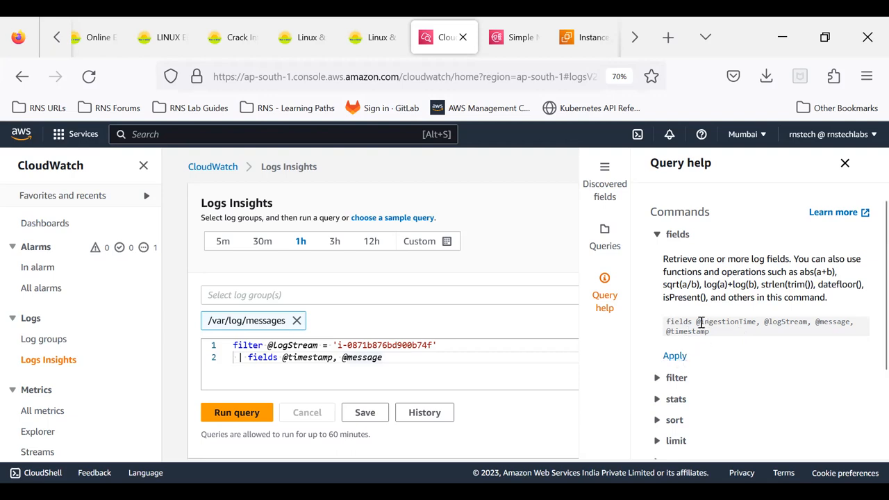
pyautogui.moveTo(282, 357); pyautogui.dragTo(389, 358)
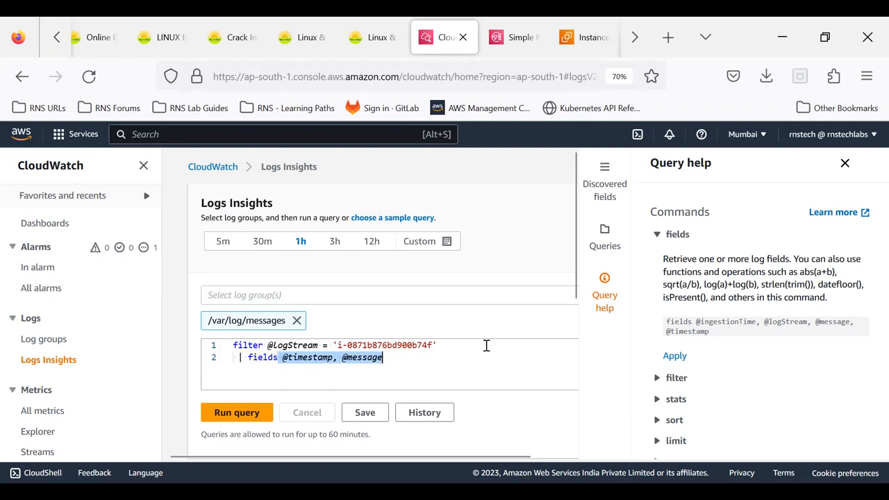
pyautogui.click(664, 377)
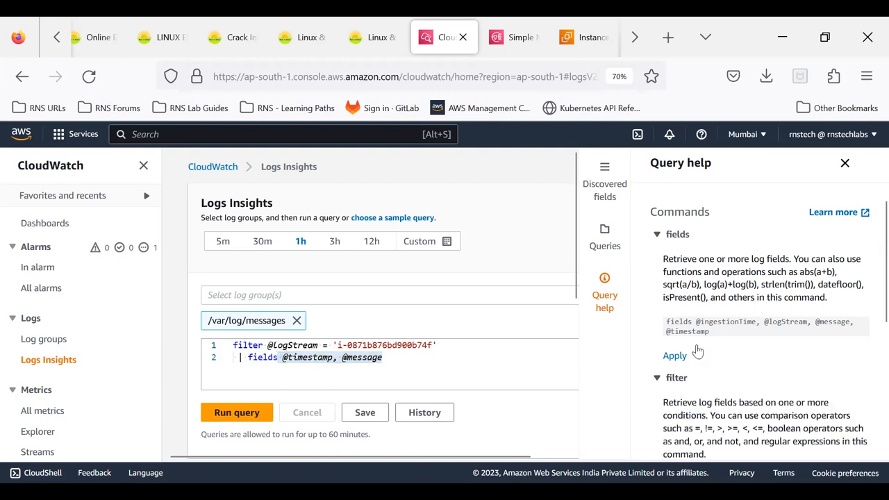
pyautogui.scroll(-3, 710, 343)
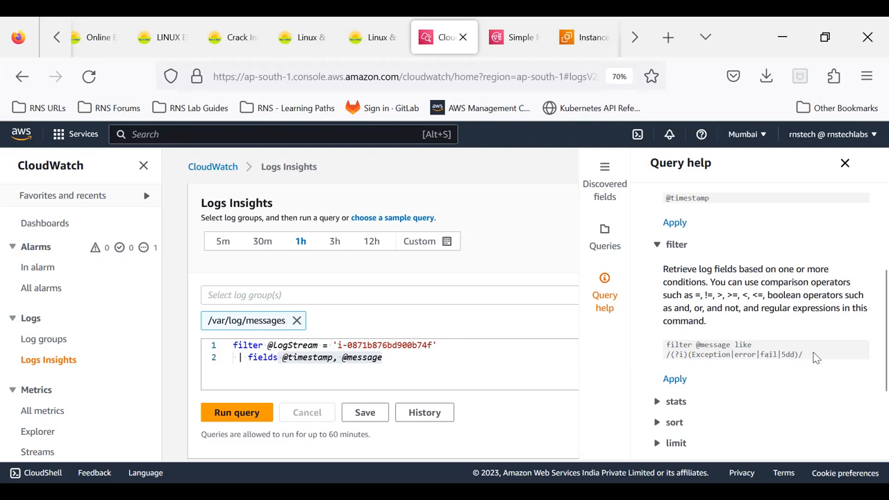
pyautogui.click(674, 380)
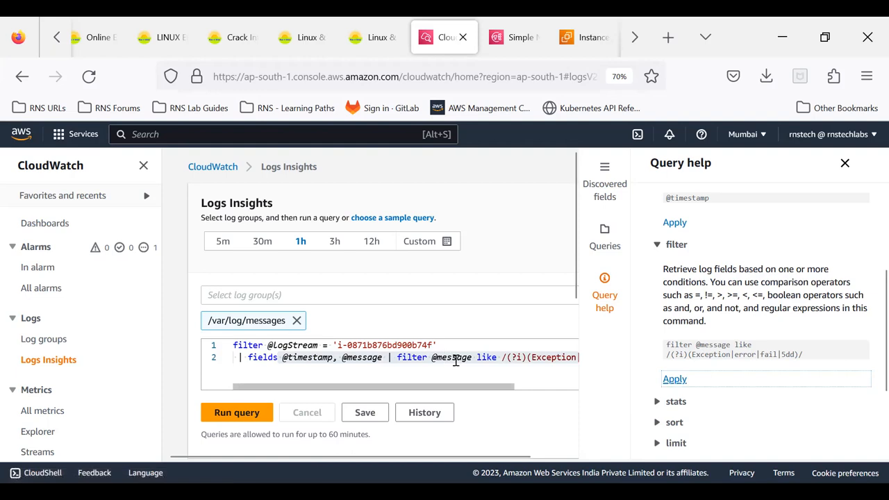
pyautogui.click(396, 357)
pyautogui.moveTo(390, 357); pyautogui.dragTo(228, 346)
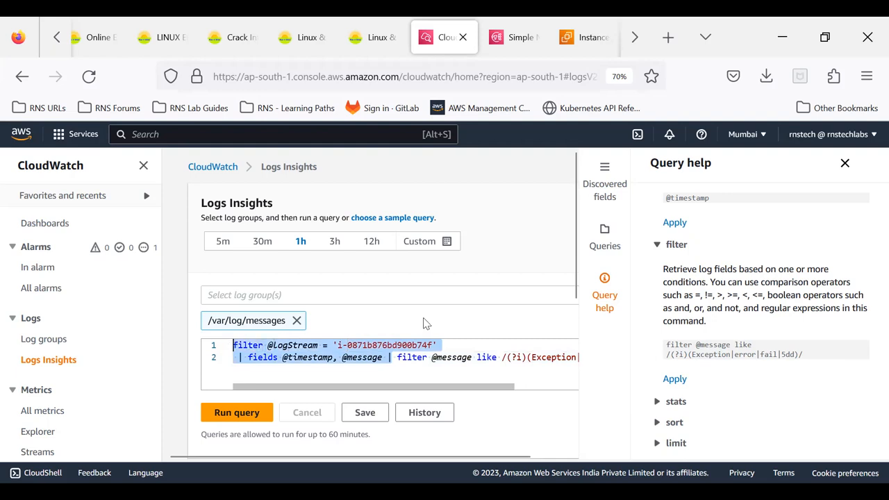
pyautogui.press('BackSpace')
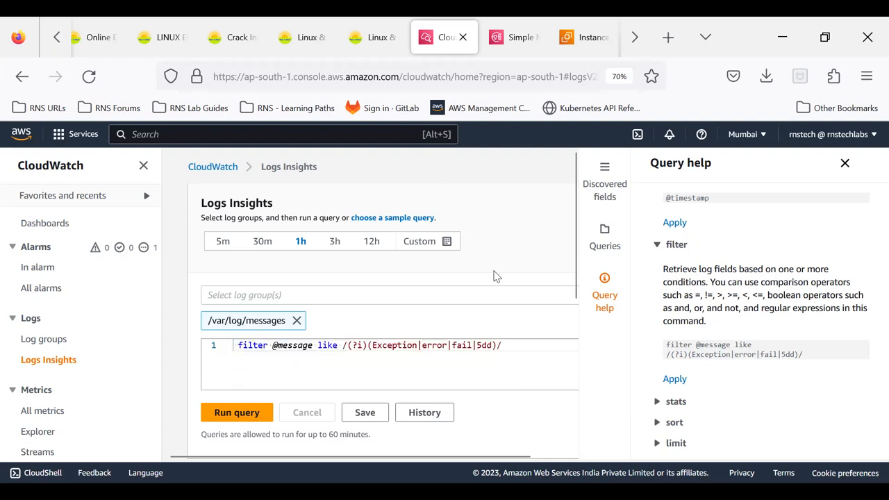
pyautogui.press('Delete')
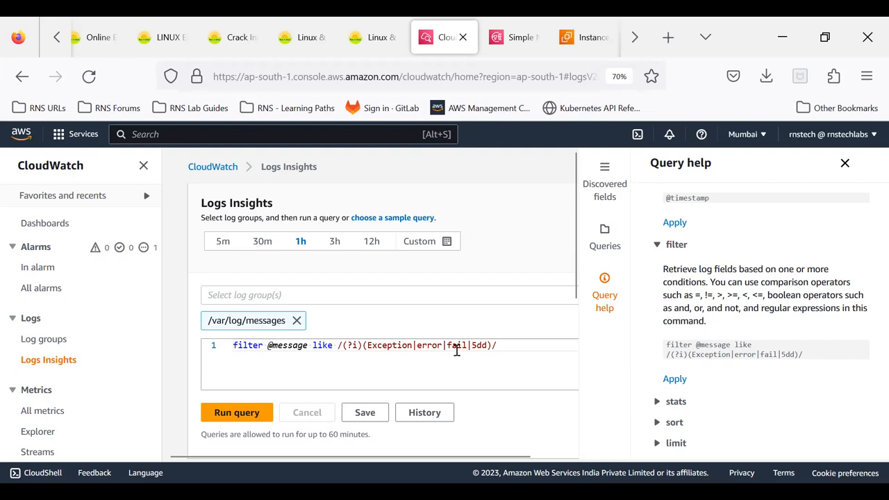
# - Run the error filter query on /var/log/messages and review its histogram and results
pyautogui.click(235, 413)
pyautogui.scroll(-2, 333, 384)
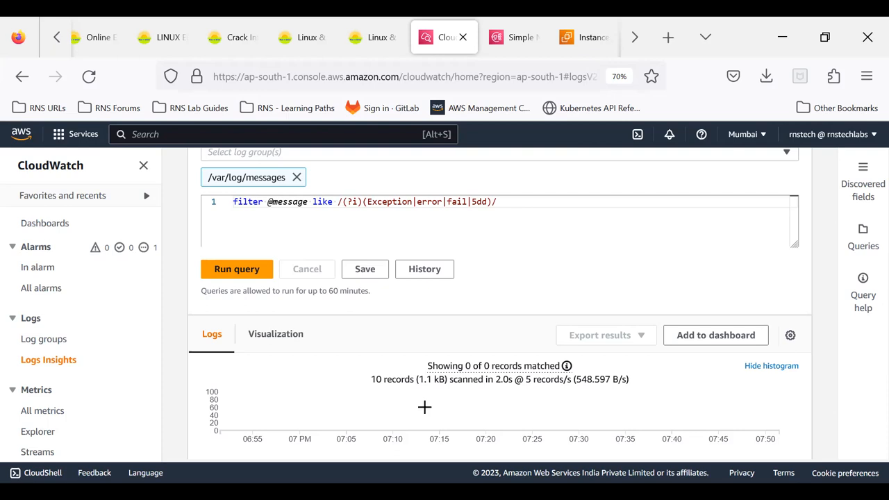
pyautogui.scroll(2, 425, 407)
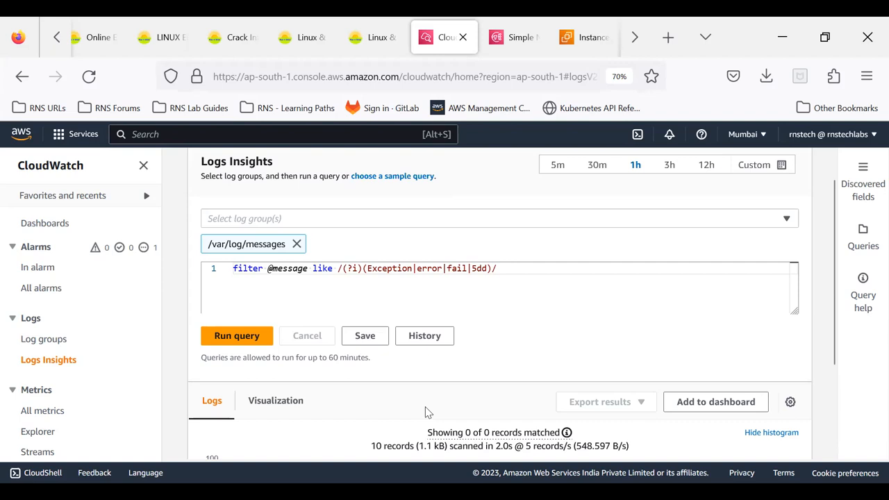
pyautogui.scroll(-4, 426, 412)
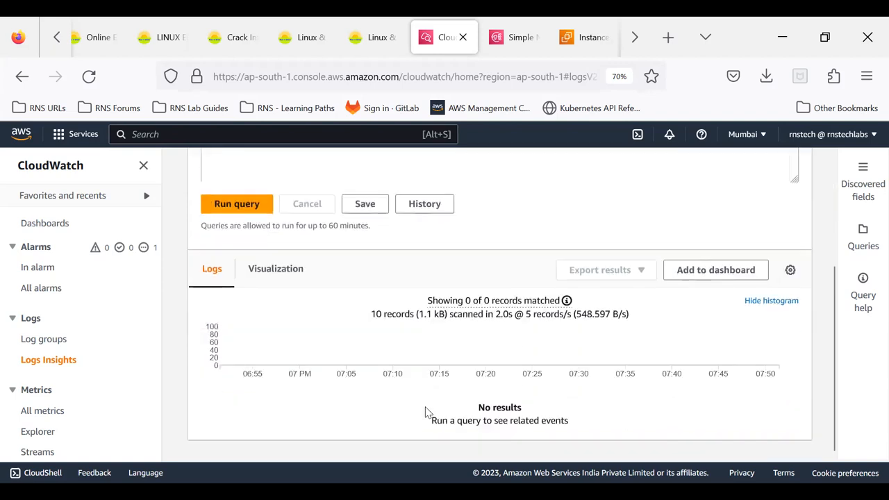
pyautogui.scroll(4, 351, 268)
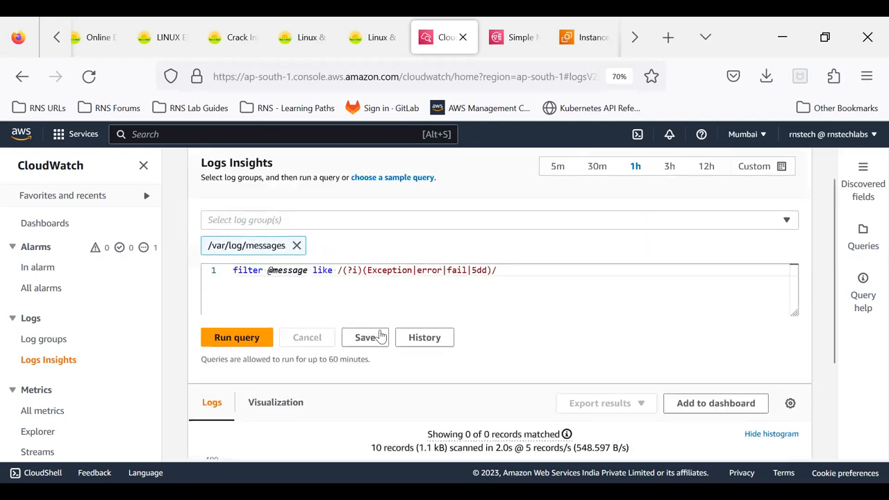
# - Save the query as errors_log_insight with the /var/log/messages log group
pyautogui.click(366, 337)
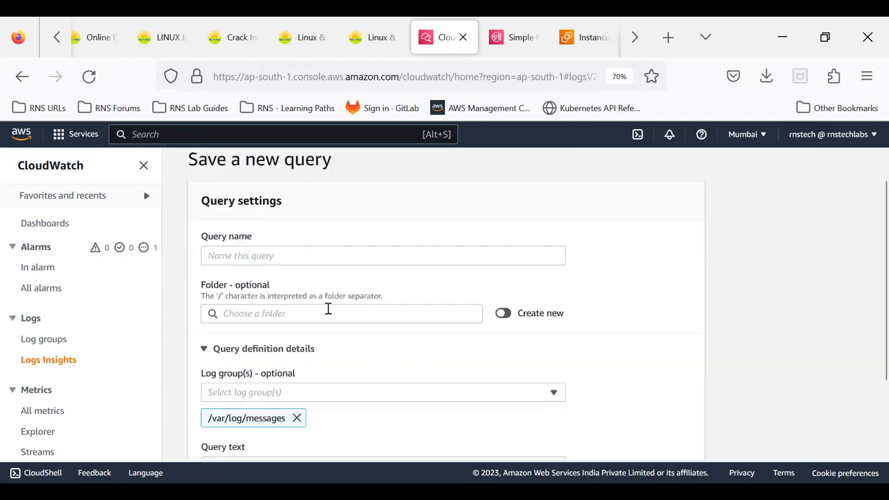
pyautogui.click(254, 254)
pyautogui.write('errors_log_insight')
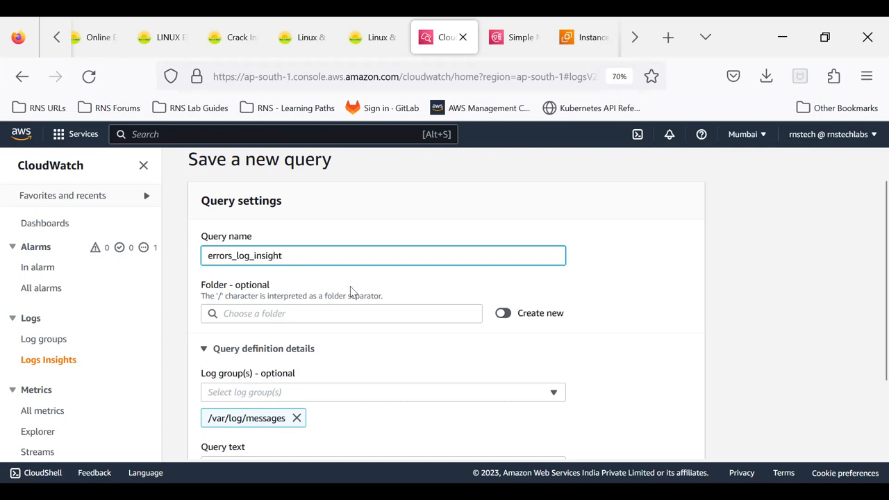
pyautogui.scroll(-2, 355, 293)
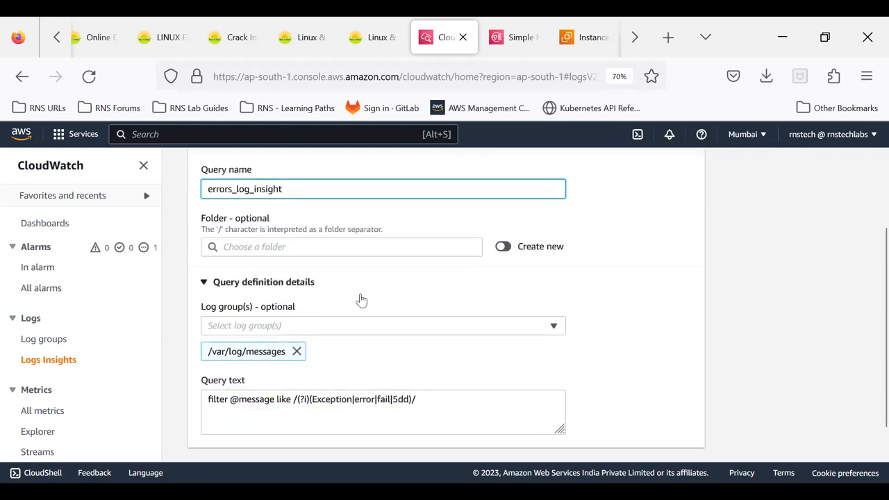
pyautogui.scroll(-1, 341, 303)
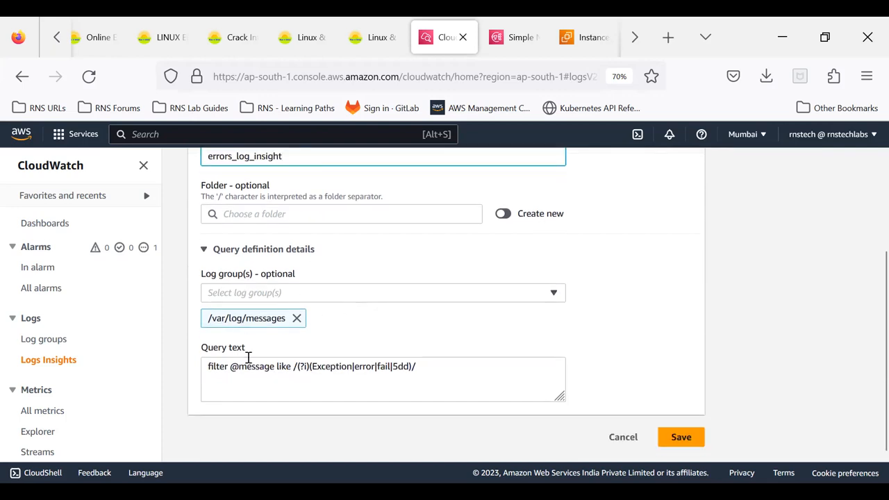
pyautogui.click(681, 439)
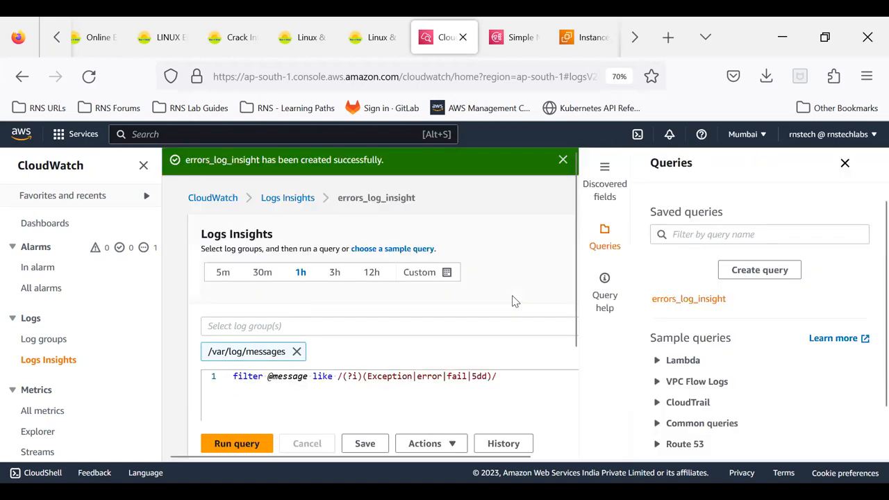
# - Close the saved queries list and run the errors_log_insight query
pyautogui.click(845, 163)
pyautogui.scroll(-3, 621, 292)
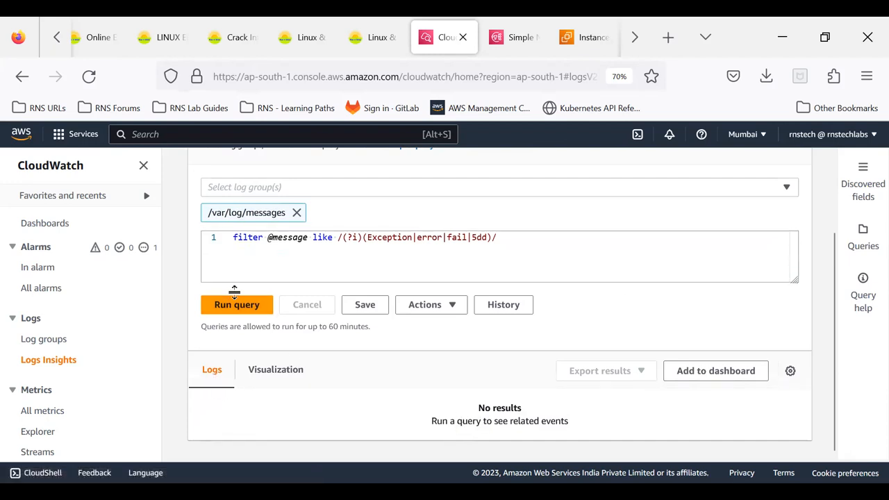
pyautogui.click(223, 310)
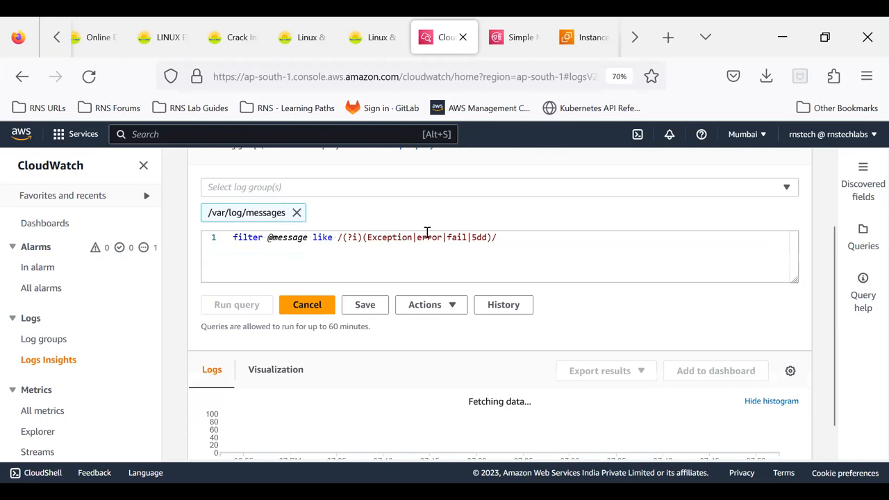
pyautogui.scroll(-2, 409, 375)
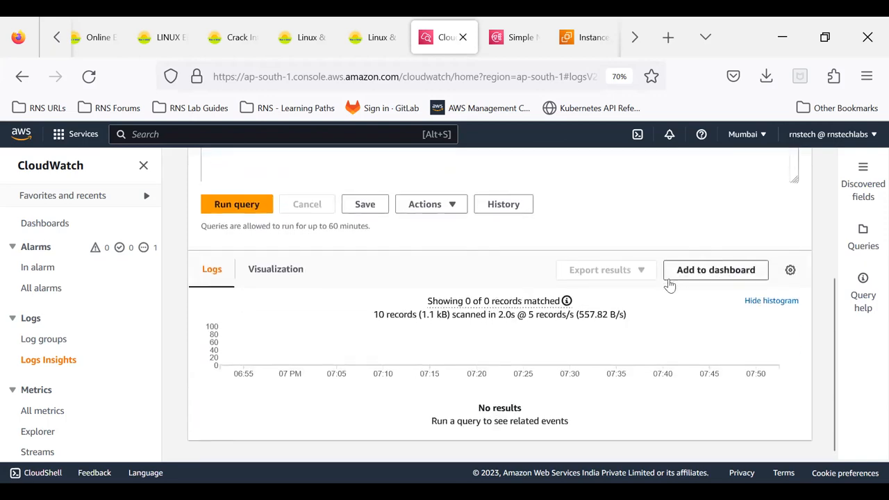
# - Start adding the query results to a dashboard and create a new dashboard named error_logs for them
pyautogui.click(692, 279)
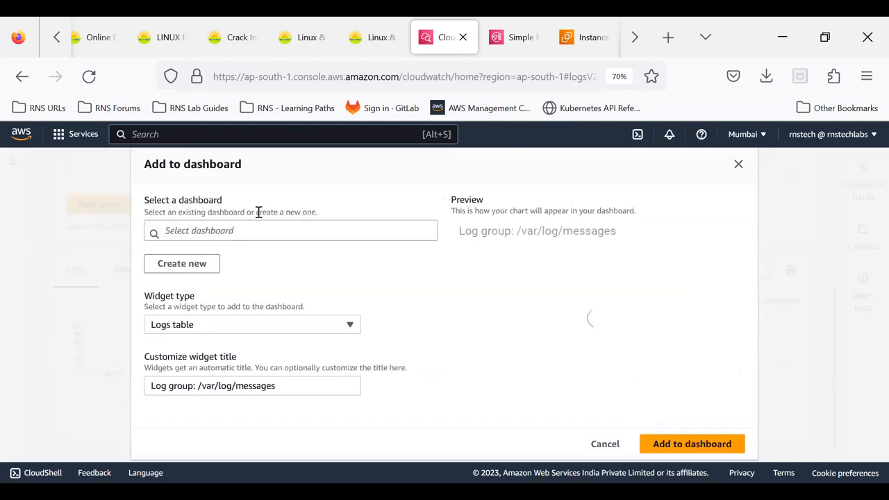
pyautogui.click(227, 231)
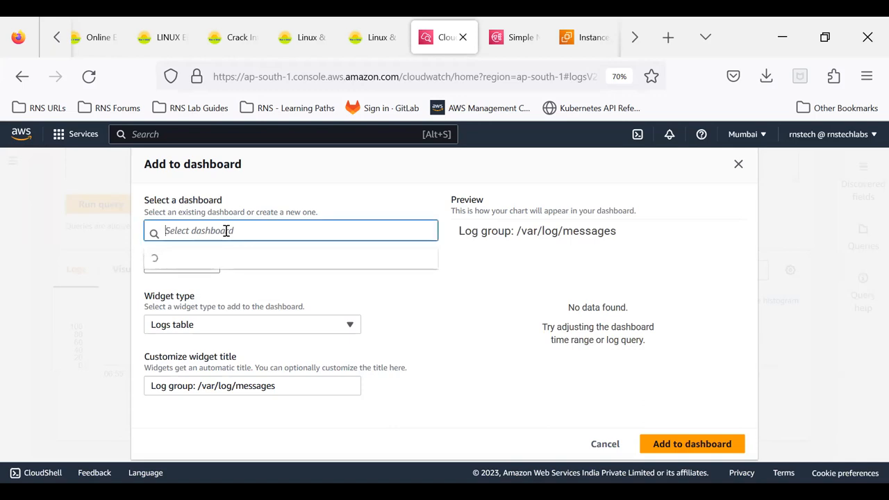
pyautogui.click(268, 201)
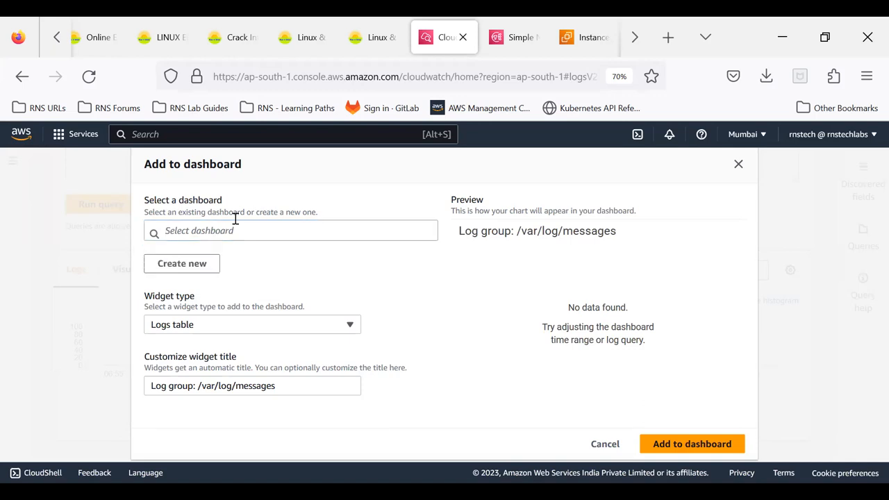
pyautogui.click(185, 264)
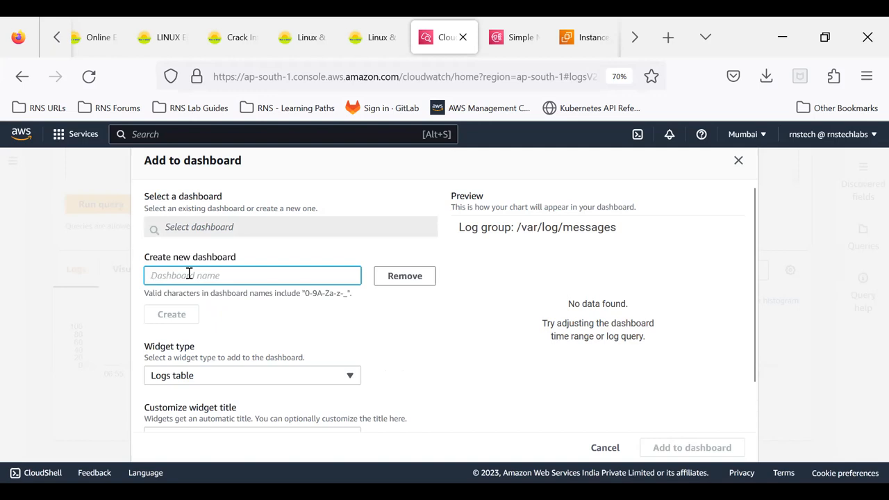
pyautogui.write('logs')
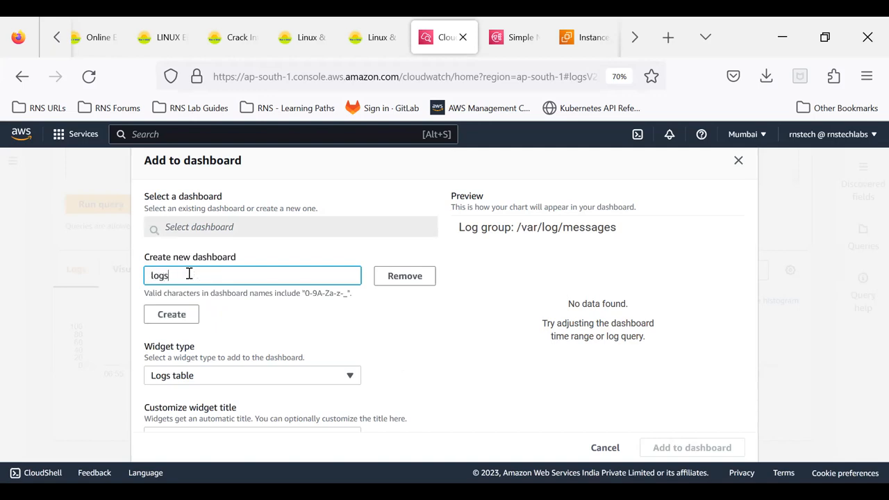
pyautogui.write('error_')
pyautogui.click(172, 316)
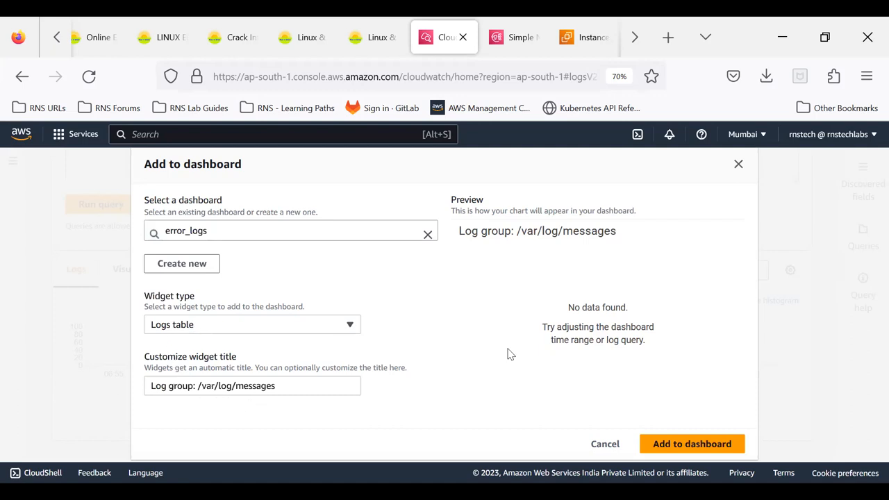
# - Add the Logs table widget to the error_logs dashboard, save the dashboard, and dismiss the autosave notice
pyautogui.click(663, 443)
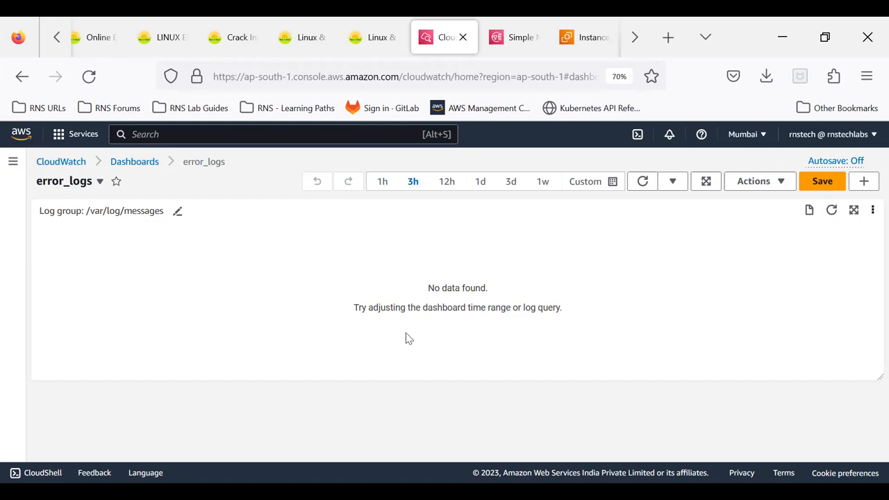
pyautogui.click(816, 188)
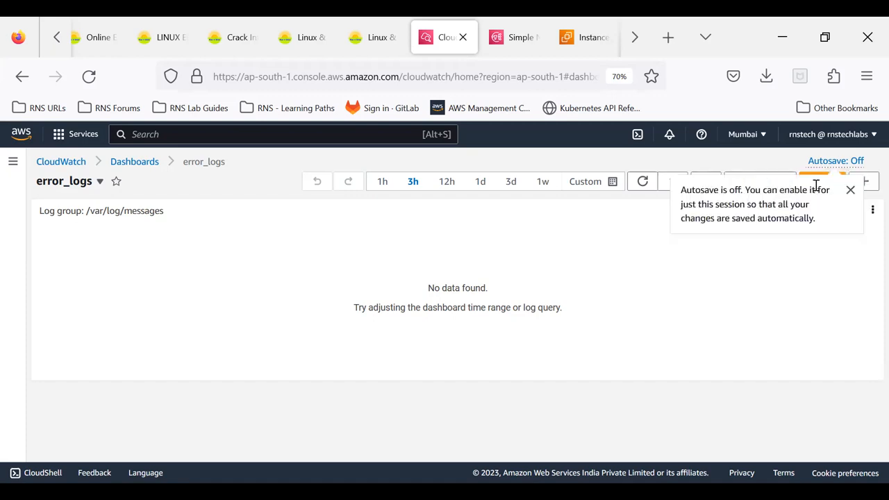
pyautogui.click(851, 190)
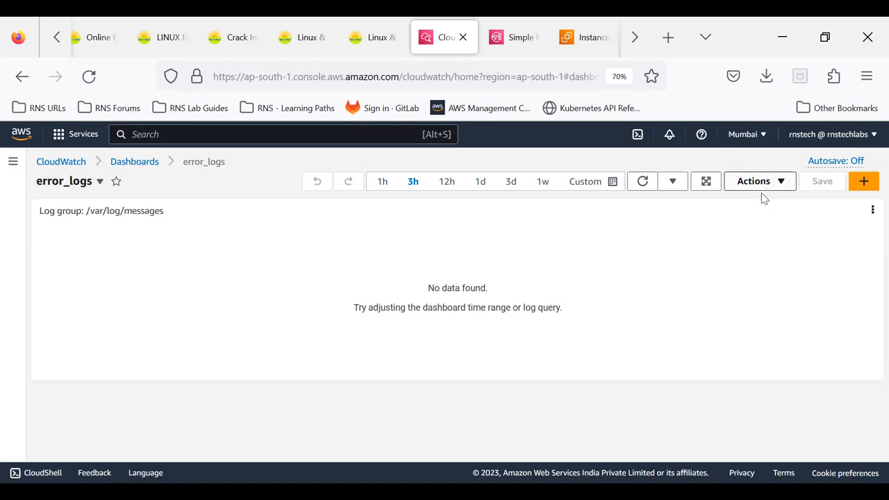
# - Return to Logs Insights and look through its saved and sample queries
pyautogui.click(13, 164)
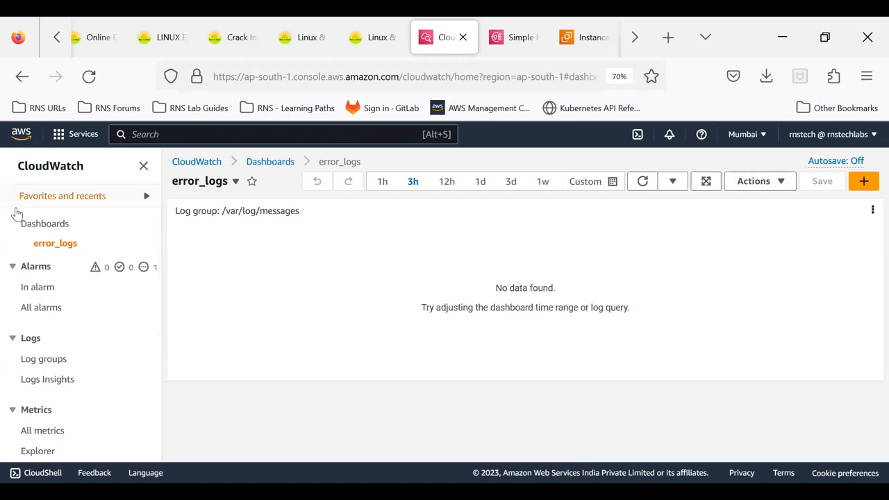
pyautogui.click(42, 363)
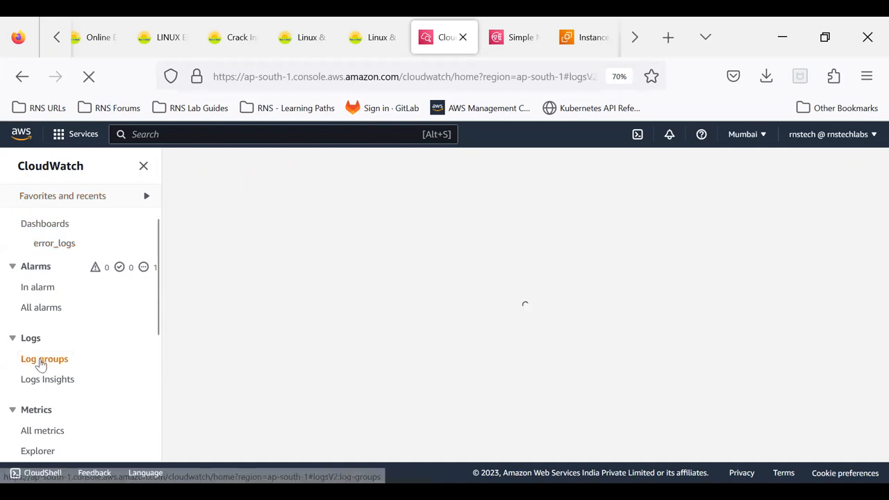
pyautogui.click(49, 384)
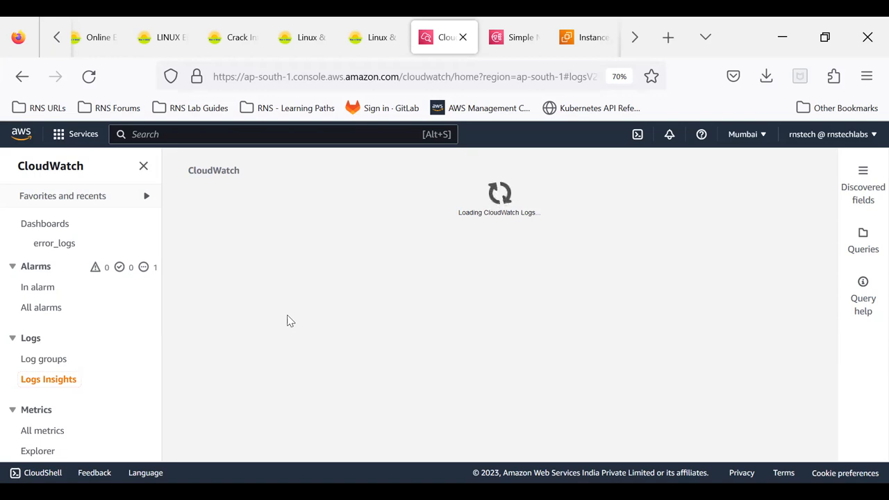
pyautogui.click(863, 242)
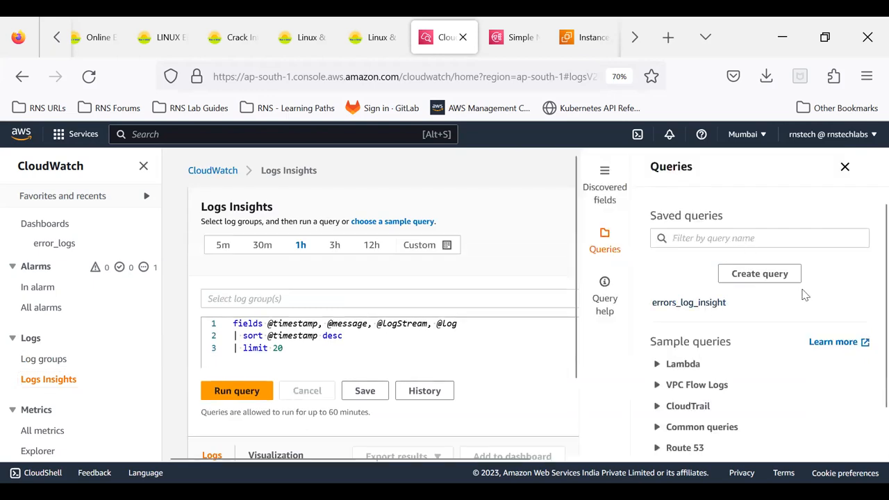
pyautogui.scroll(-2, 803, 294)
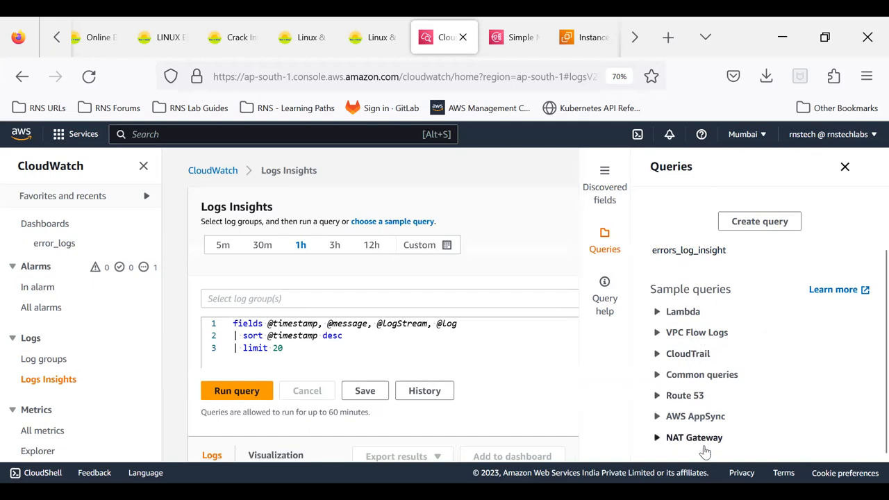
# - Read the query help for the sort and limit commands, then close the help
pyautogui.click(604, 300)
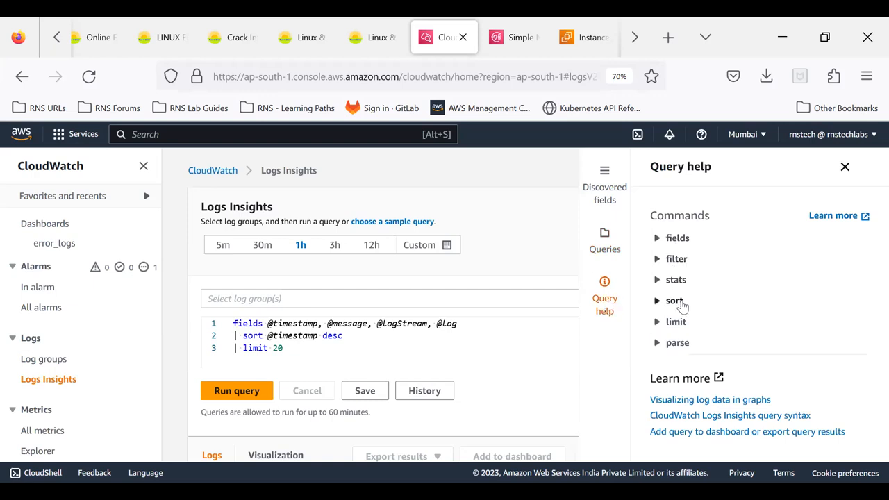
pyautogui.click(677, 304)
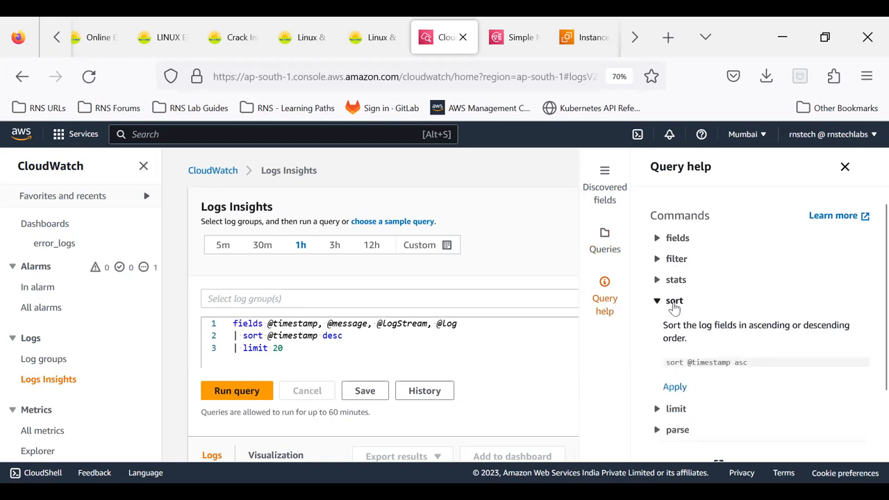
pyautogui.click(675, 409)
pyautogui.scroll(-2, 711, 393)
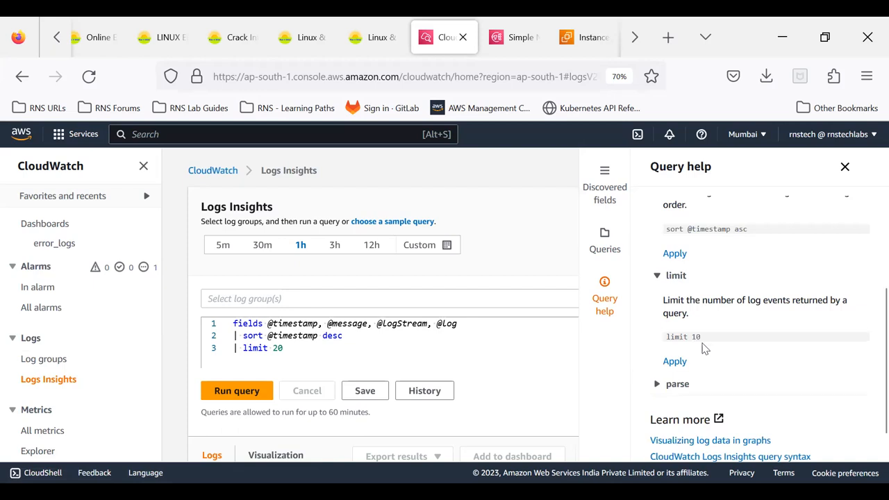
pyautogui.scroll(4, 704, 348)
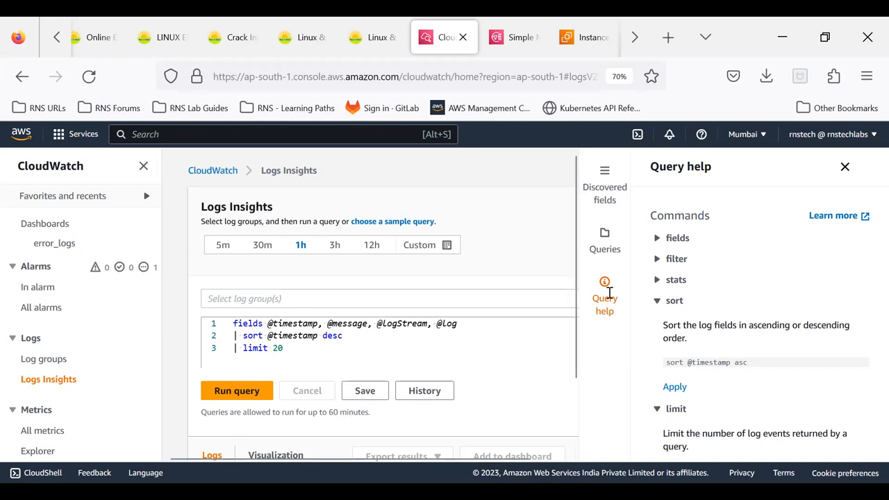
pyautogui.click(845, 168)
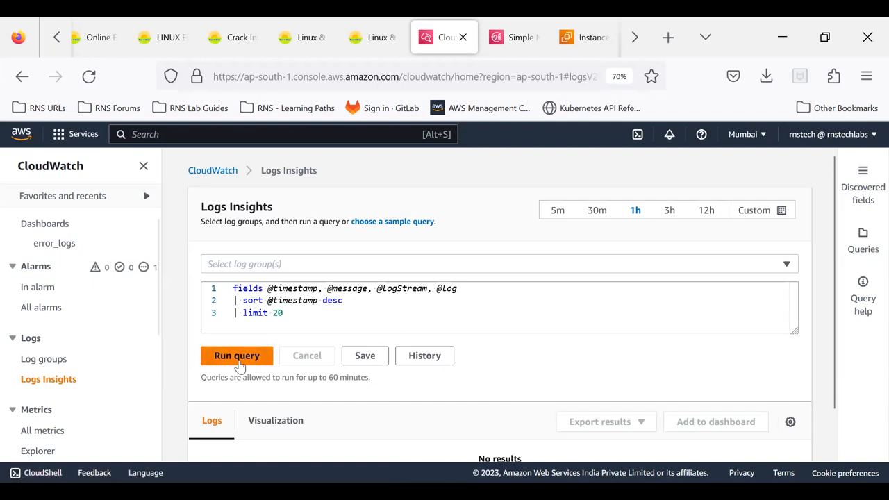
# - Select the /var/log/messages log group, run the default query against it, and review the returned records
pyautogui.scroll(-2, 494, 300)
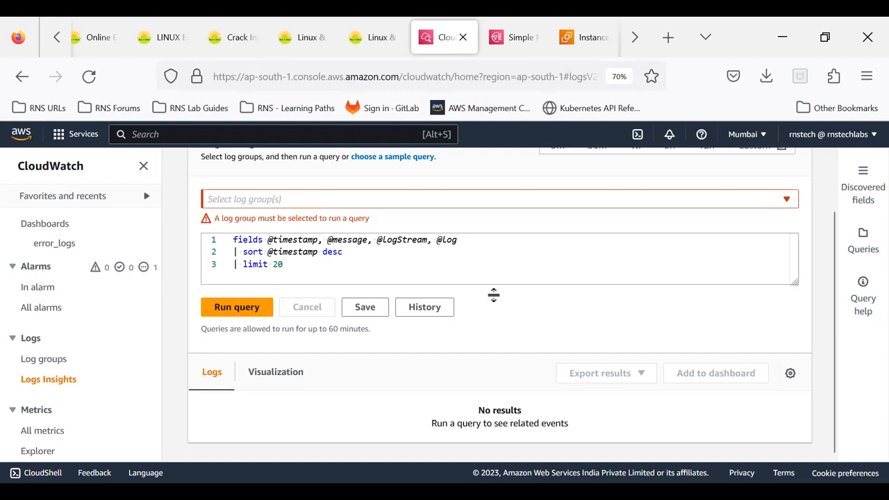
pyautogui.click(470, 203)
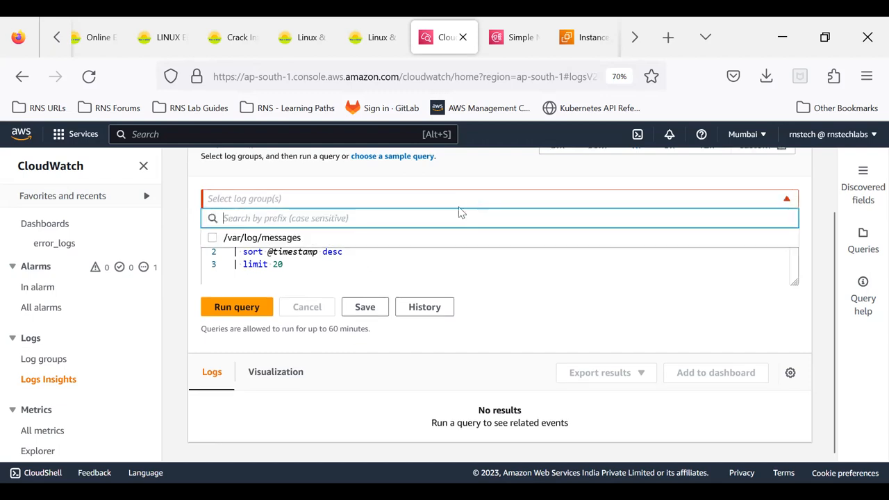
pyautogui.click(426, 238)
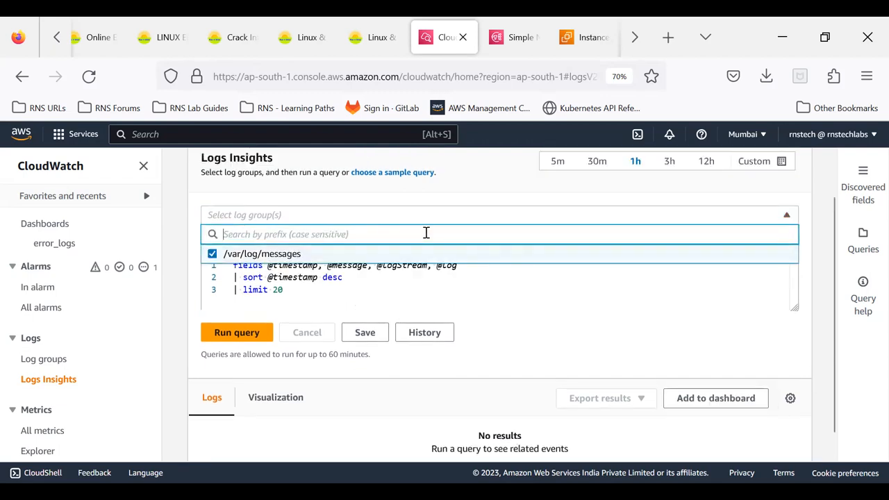
pyautogui.click(245, 332)
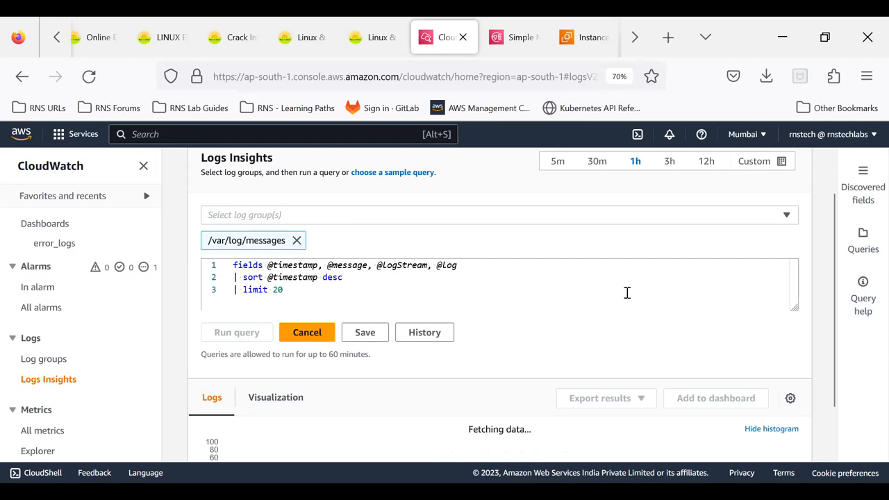
pyautogui.scroll(-5, 386, 438)
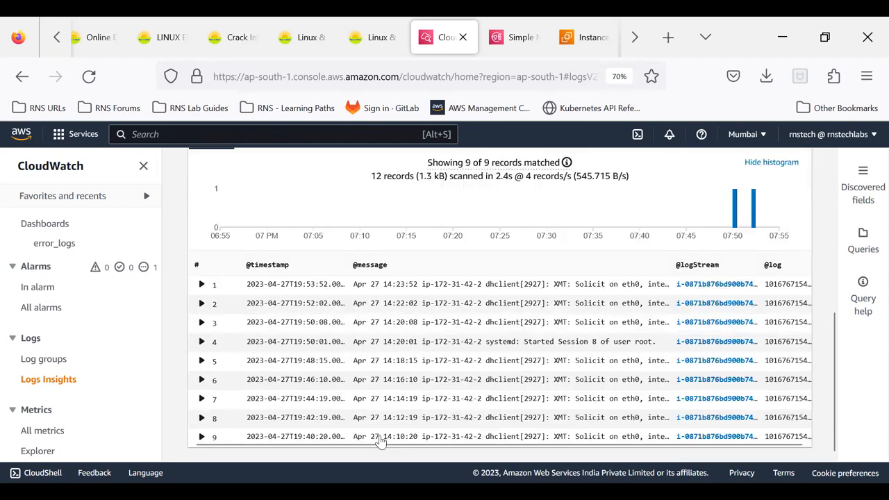
pyautogui.scroll(-1, 493, 298)
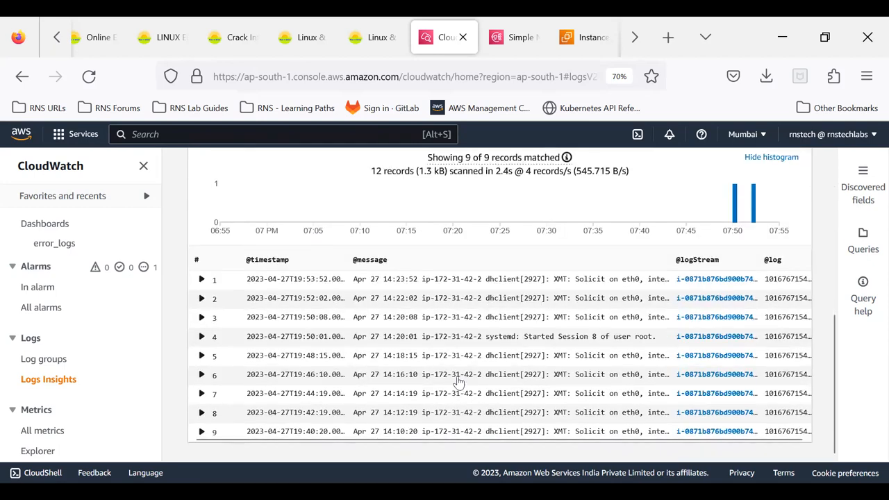
pyautogui.scroll(3, 438, 394)
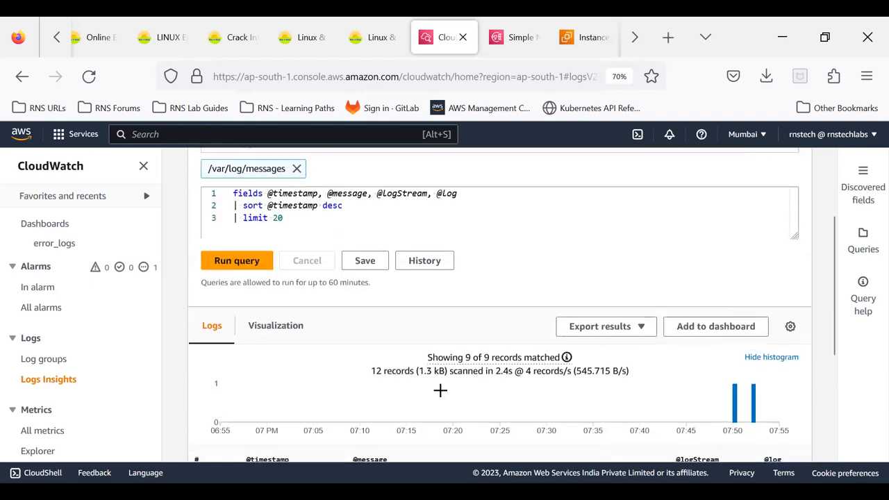
# - Check the chart types offered for visualizing the query results, including Bar, and return to the log records
pyautogui.click(278, 335)
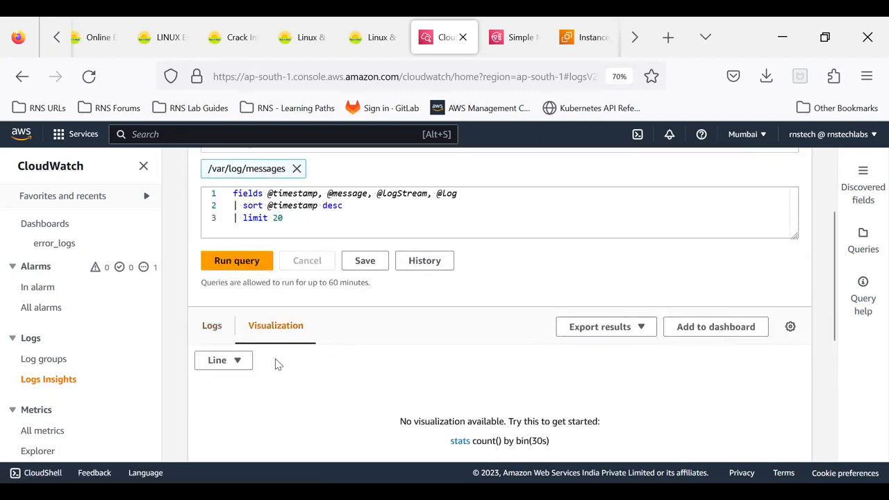
pyautogui.click(237, 362)
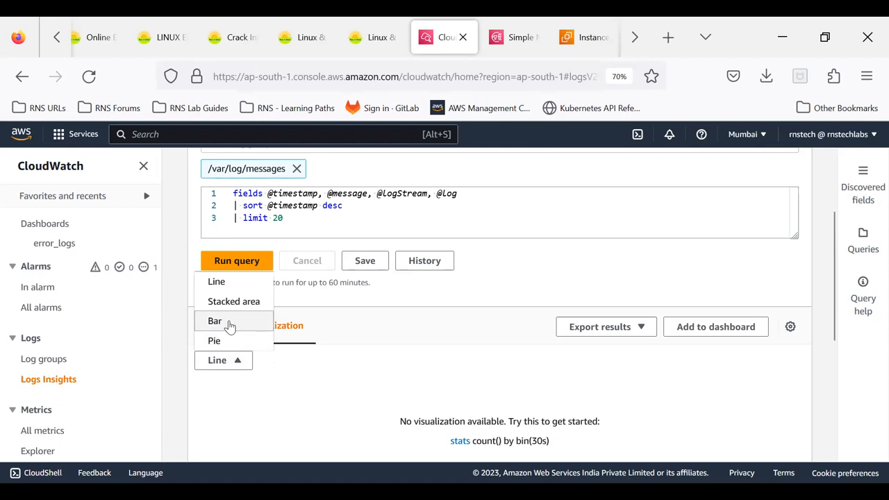
pyautogui.click(229, 323)
pyautogui.click(212, 325)
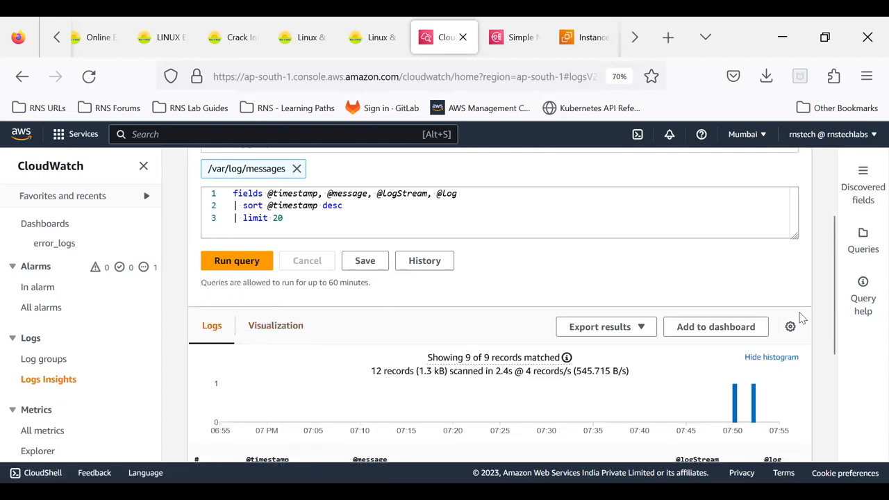
# - Add the /var/log/messages query results to the error_logs dashboard as a Logs table widget
pyautogui.click(717, 333)
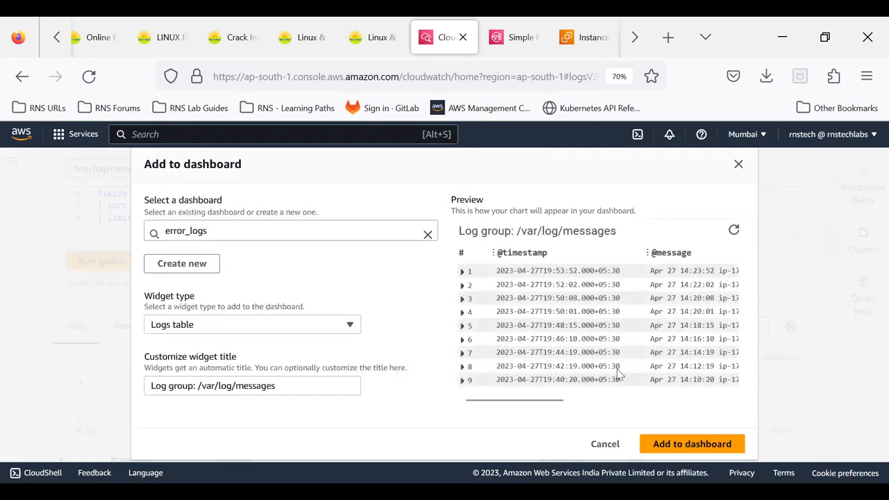
pyautogui.click(674, 445)
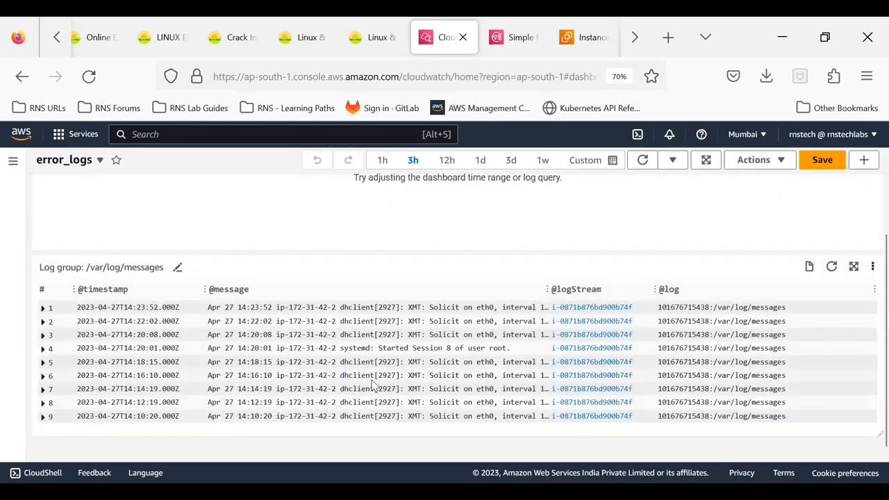
pyautogui.scroll(-1, 404, 354)
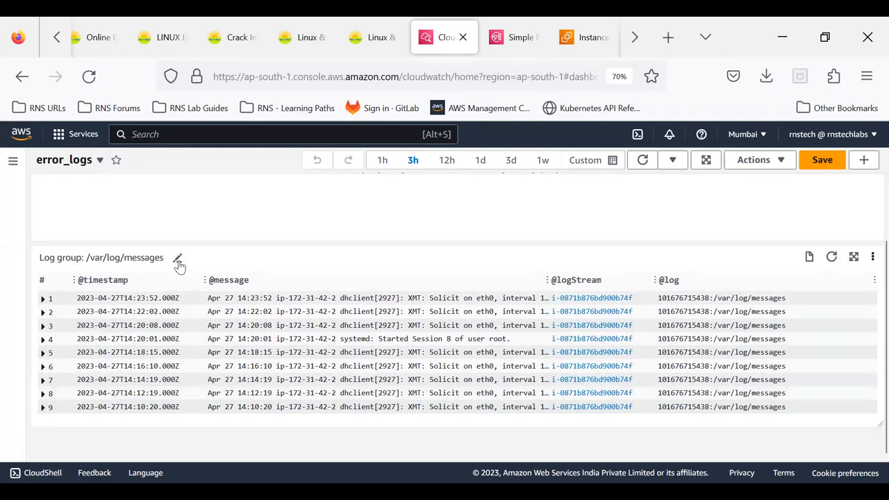
# - Check the new widget's rename option without changing its title, then view the widget enlarged and return to the dashboard
pyautogui.click(179, 264)
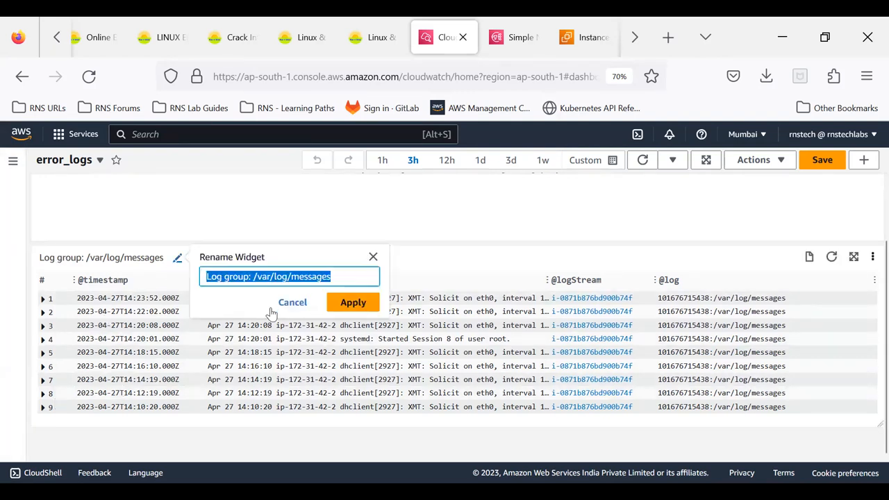
pyautogui.click(293, 304)
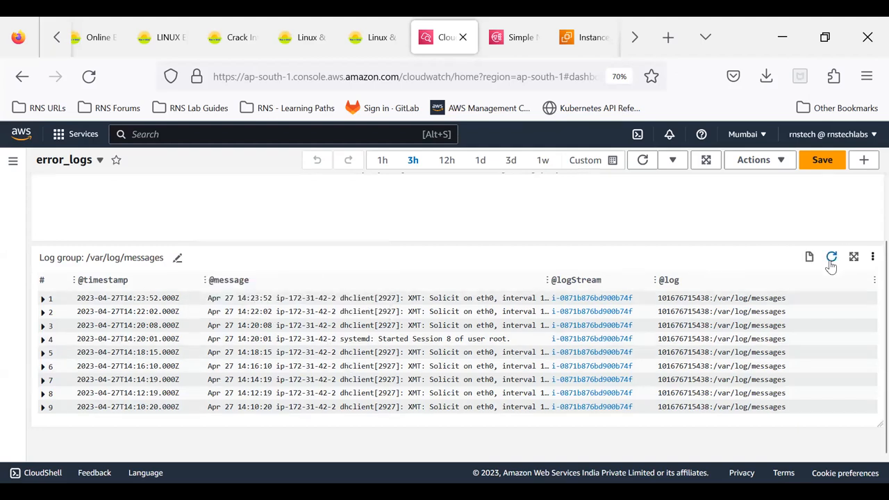
pyautogui.click(854, 257)
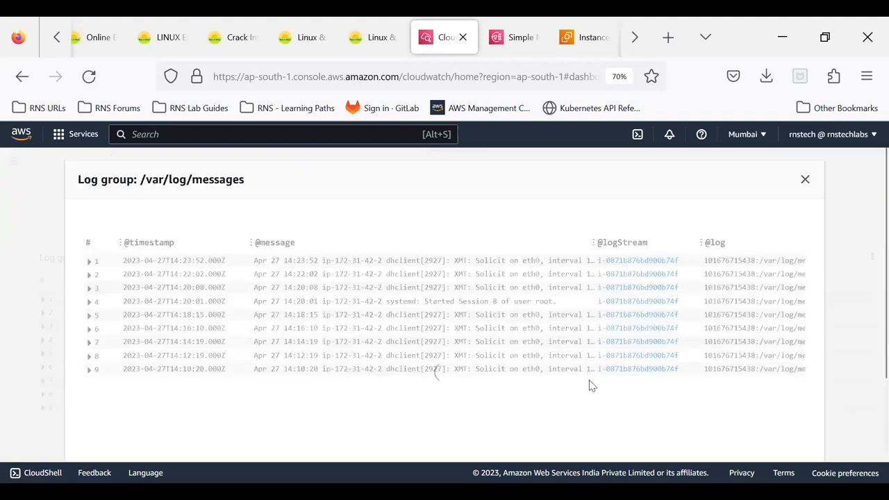
pyautogui.click(805, 180)
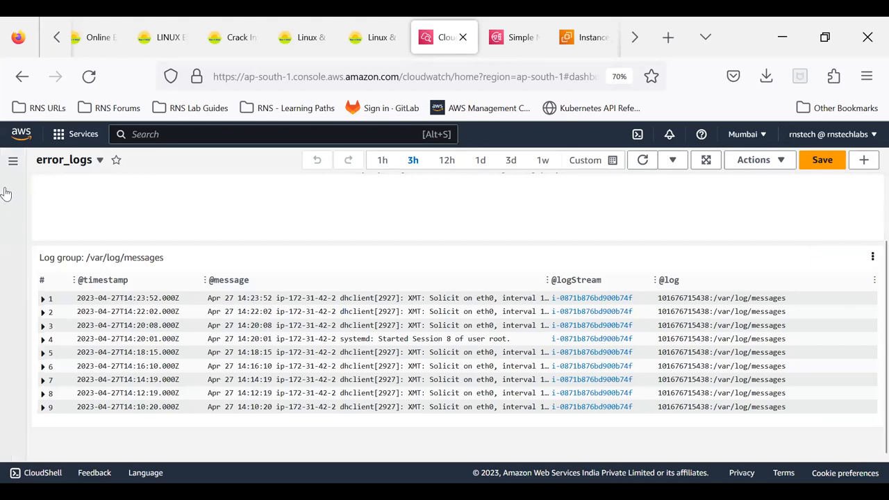
# - View the log groups list, then return to Logs Insights and close the discovered fields
pyautogui.click(14, 162)
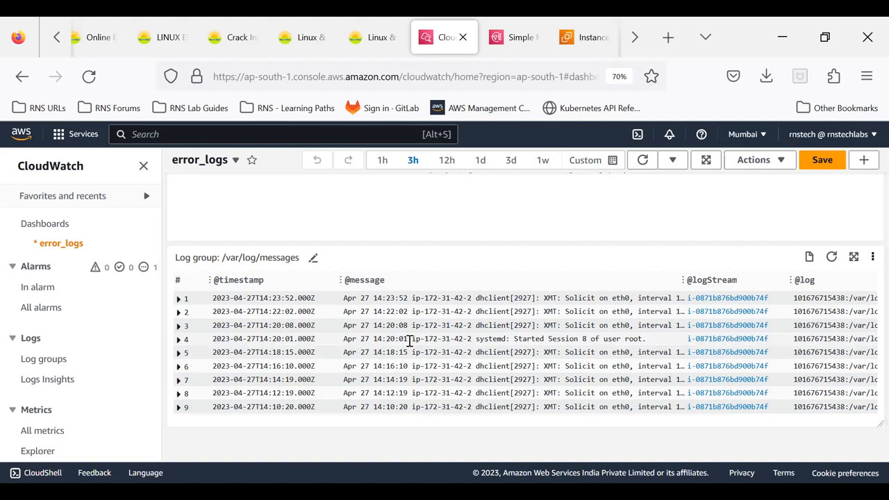
pyautogui.click(39, 358)
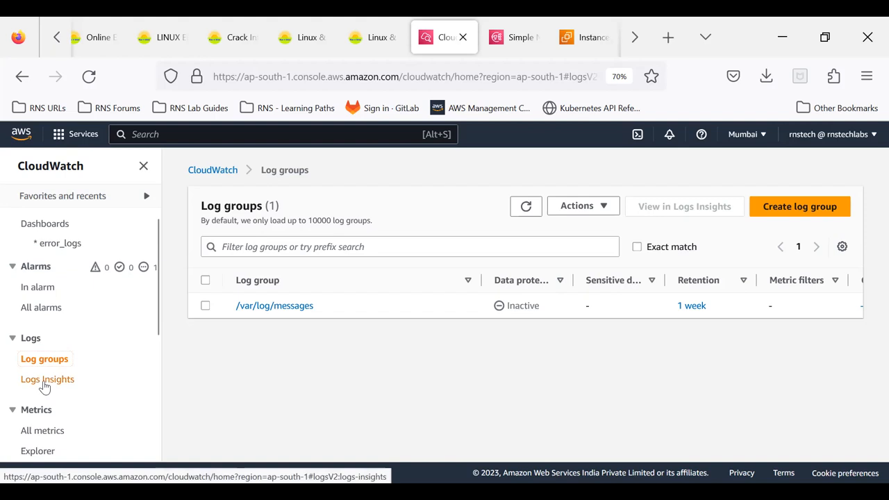
pyautogui.click(44, 386)
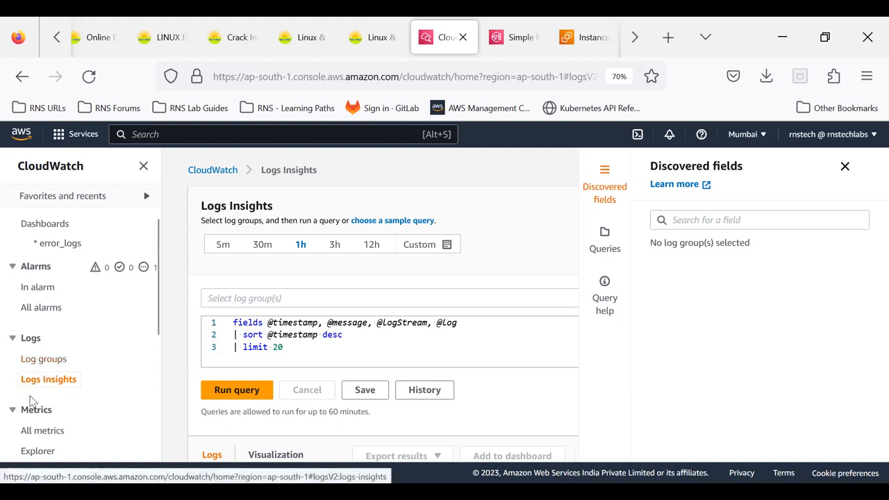
pyautogui.click(846, 167)
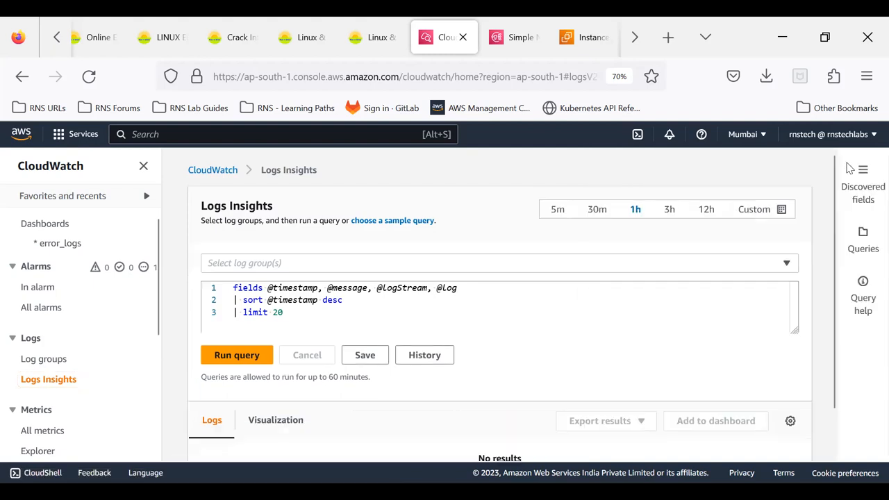